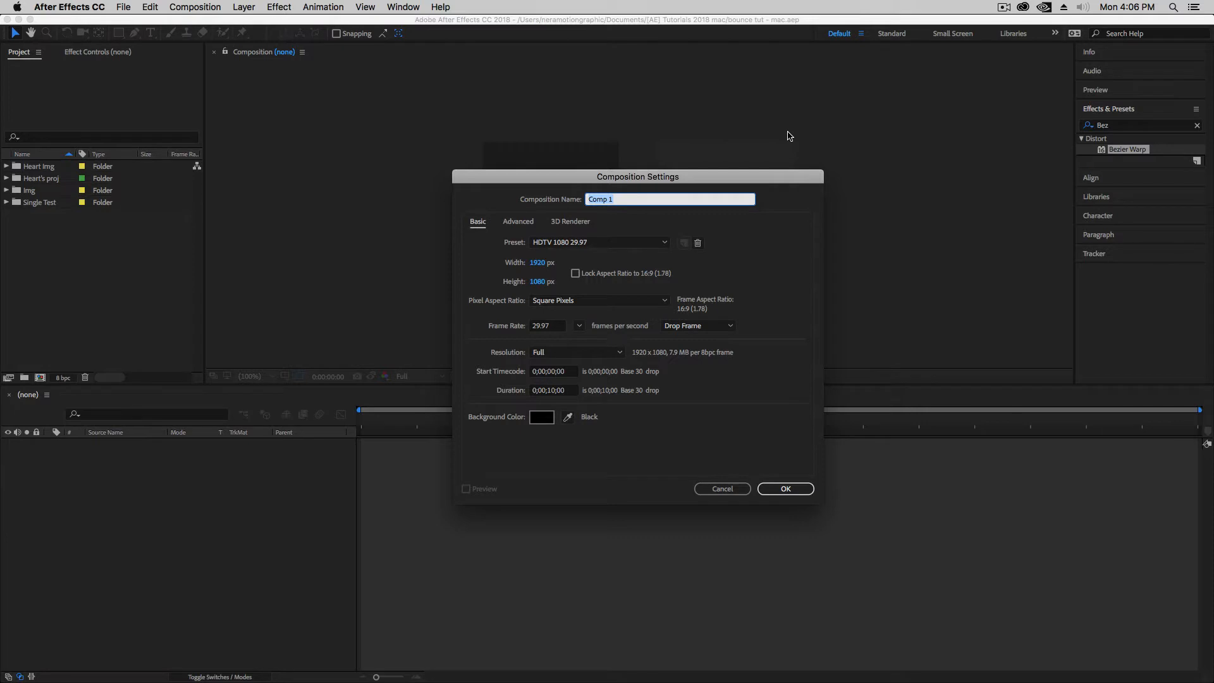
Step: Create two 1920 × 1080, ten-second compositions named MAin and Hearts
{"action": "type", "text": "MAin"}
{"action": "key", "text": "Return"}
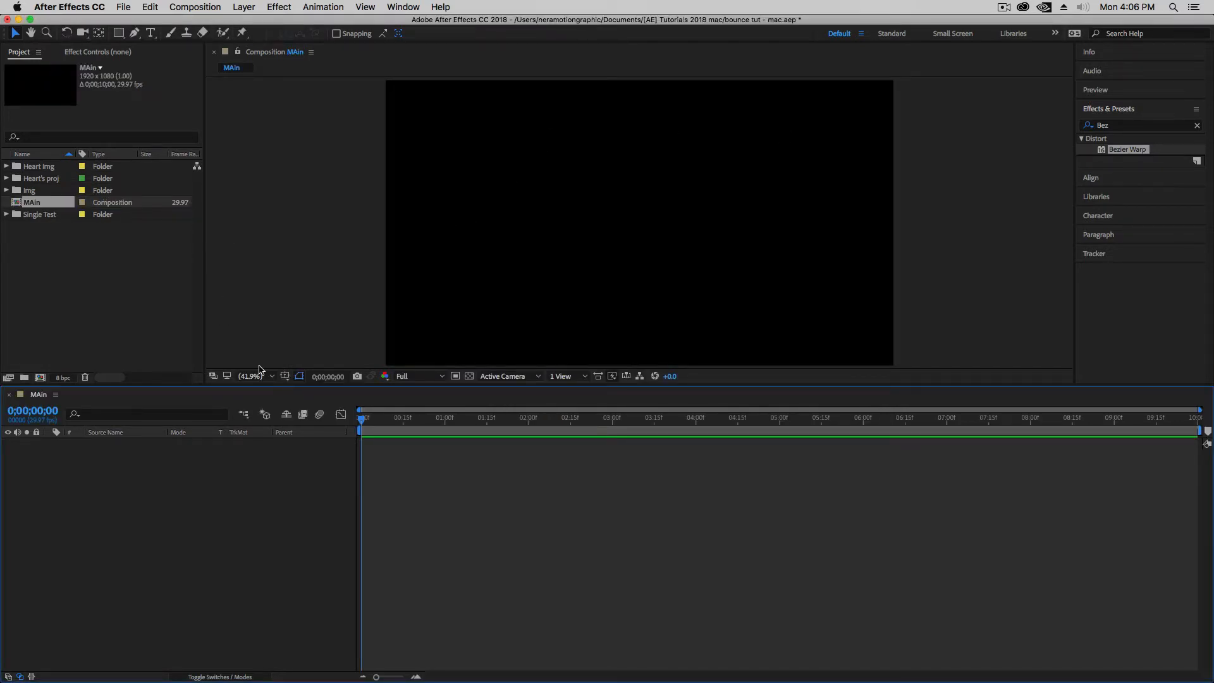
{"action": "left_click", "coordinate": [98, 325]}
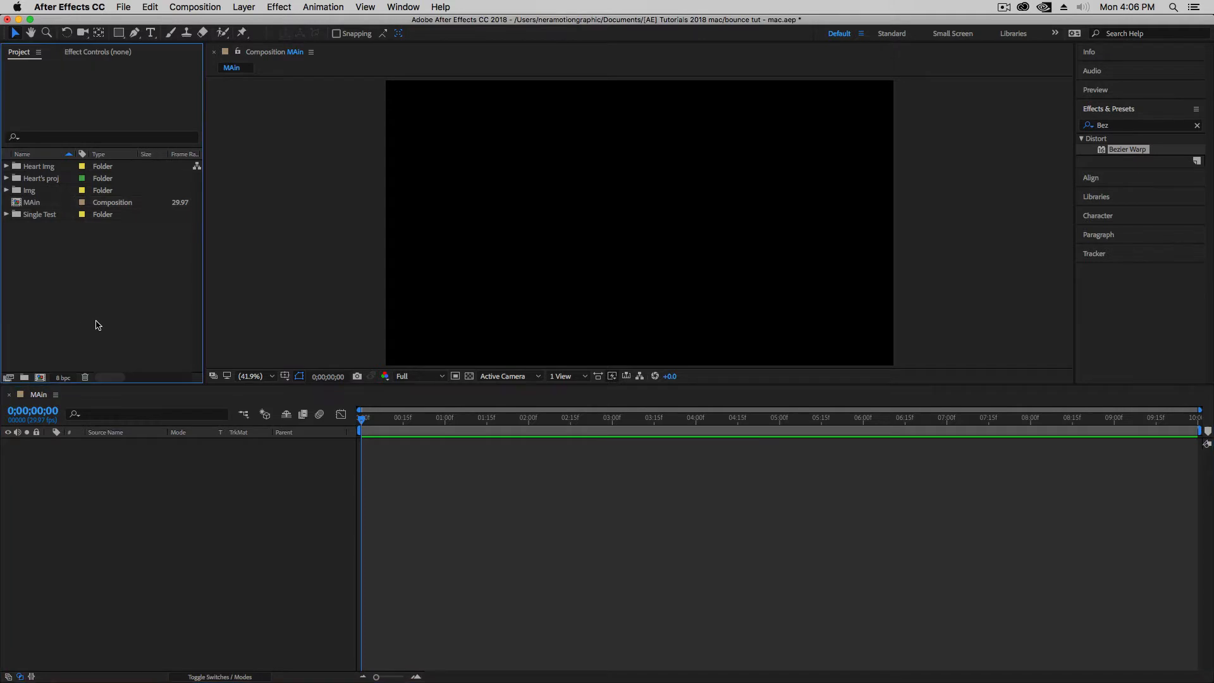
{"action": "key", "text": "super+n"}
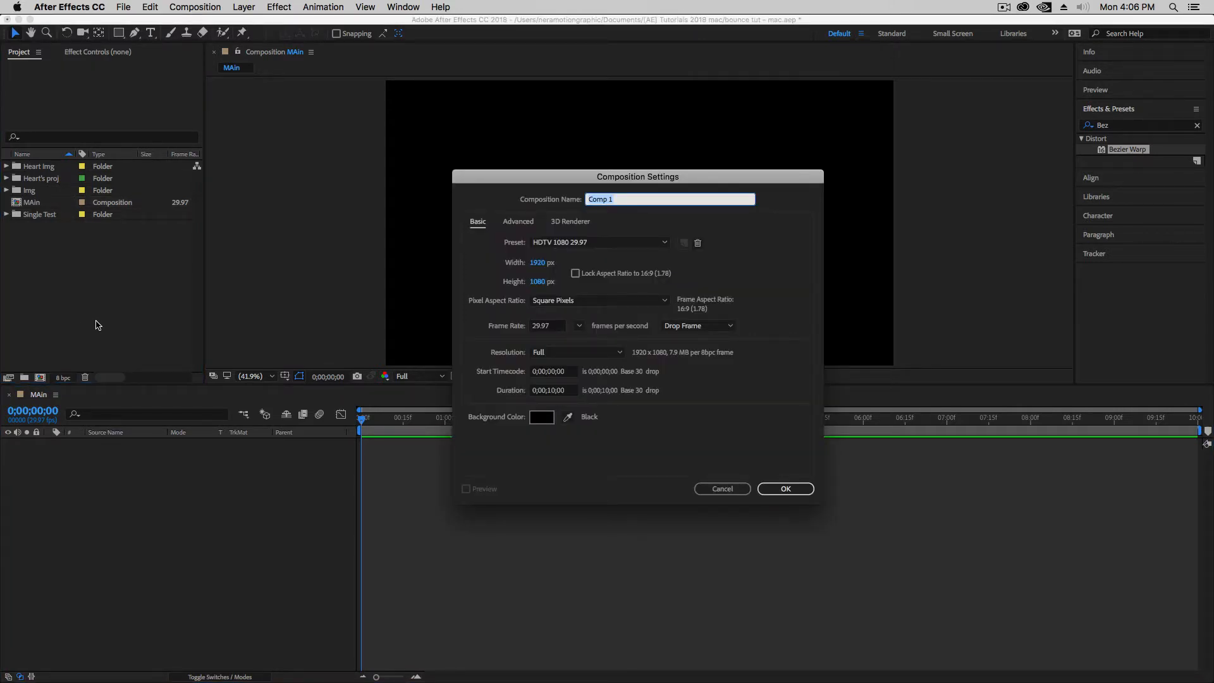
{"action": "type", "text": "Hearts"}
{"action": "key", "text": "Return"}
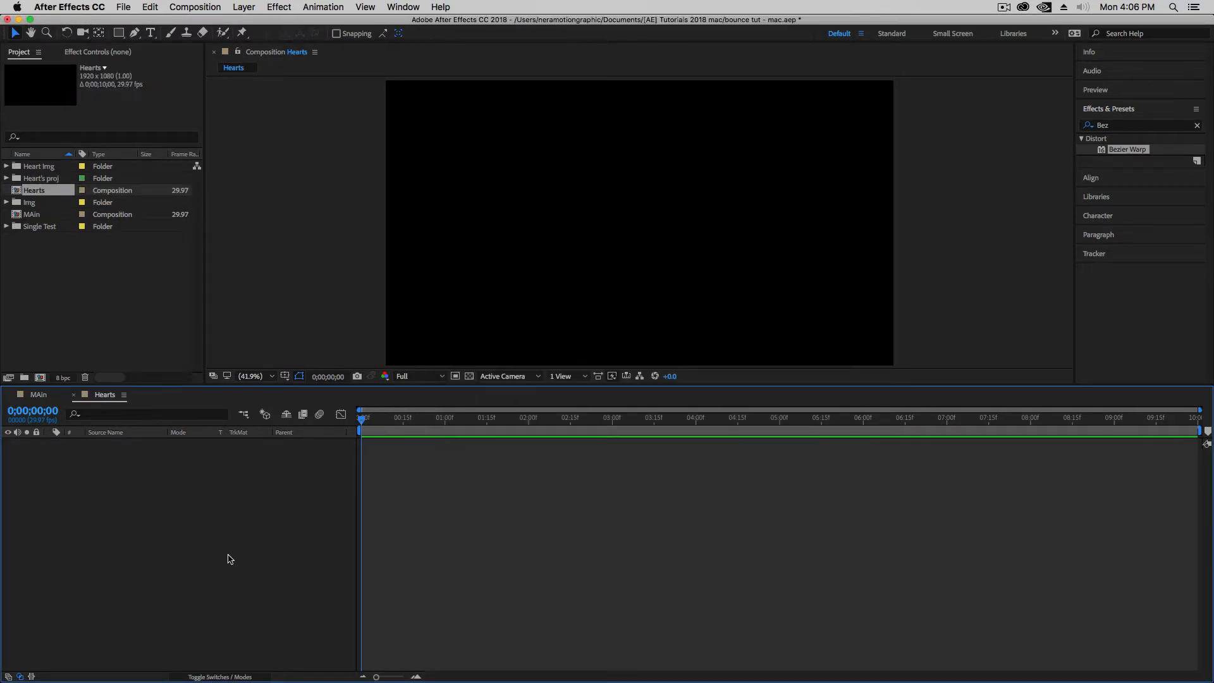
Step: Add a shape layer to the Hearts composition, give it an empty Path and select that path's Path property
{"action": "right_click", "coordinate": [232, 509]}
{"action": "mouse_move", "coordinate": [266, 514]}
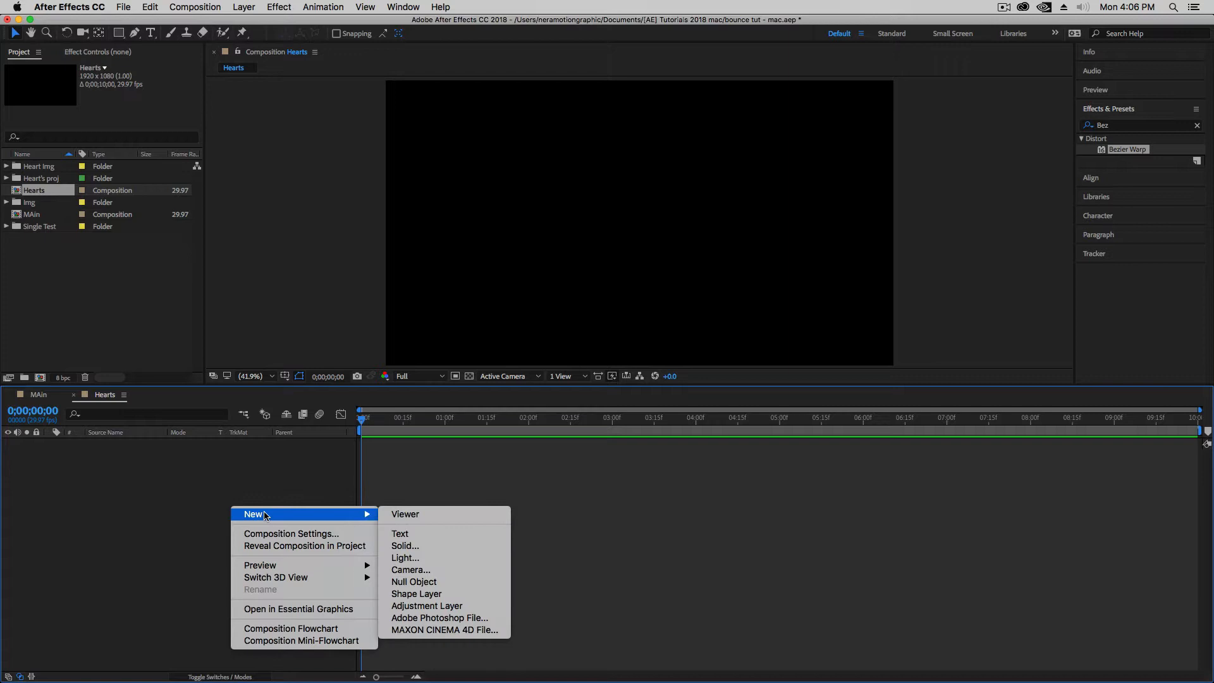
{"action": "left_click", "coordinate": [423, 594]}
{"action": "key", "text": "q"}
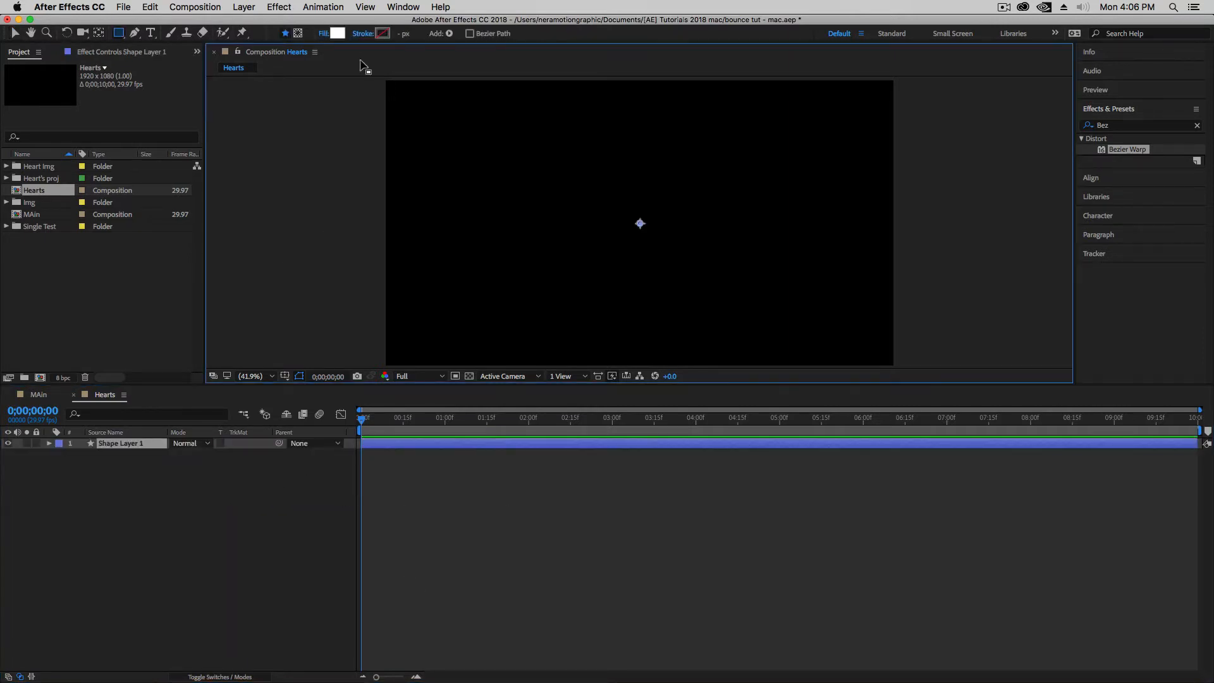
{"action": "left_click", "coordinate": [449, 34]}
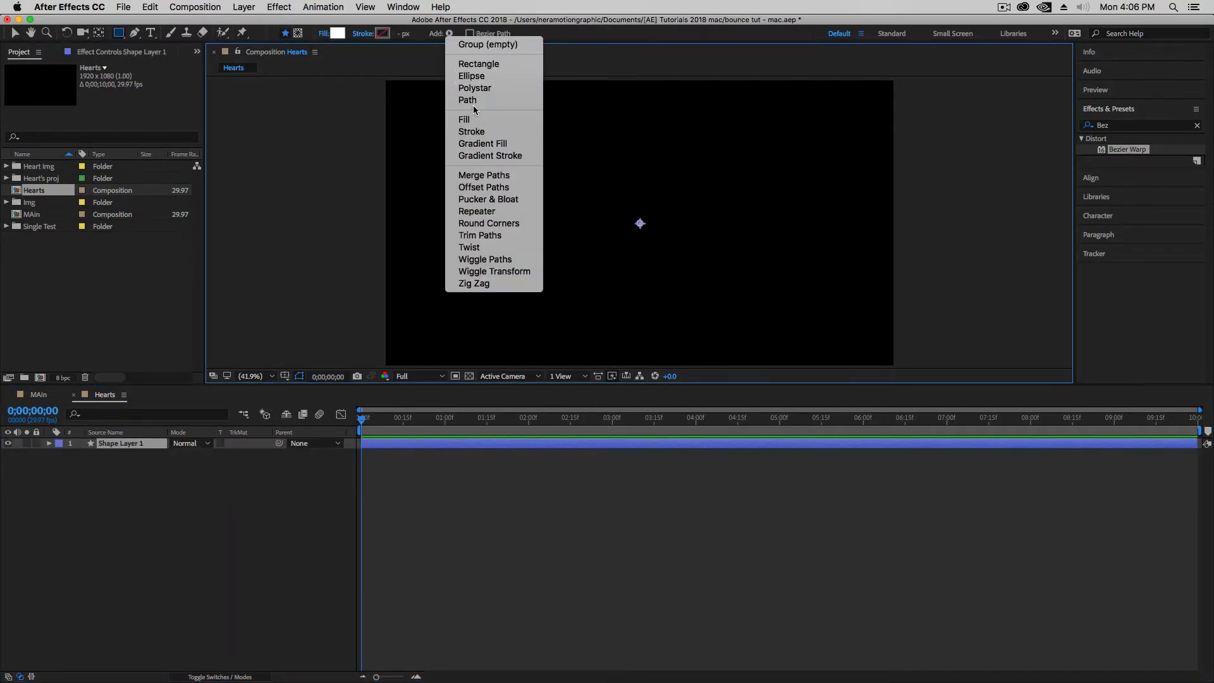
{"action": "left_click", "coordinate": [484, 98]}
{"action": "key", "text": "g"}
{"action": "left_click", "coordinate": [71, 465]}
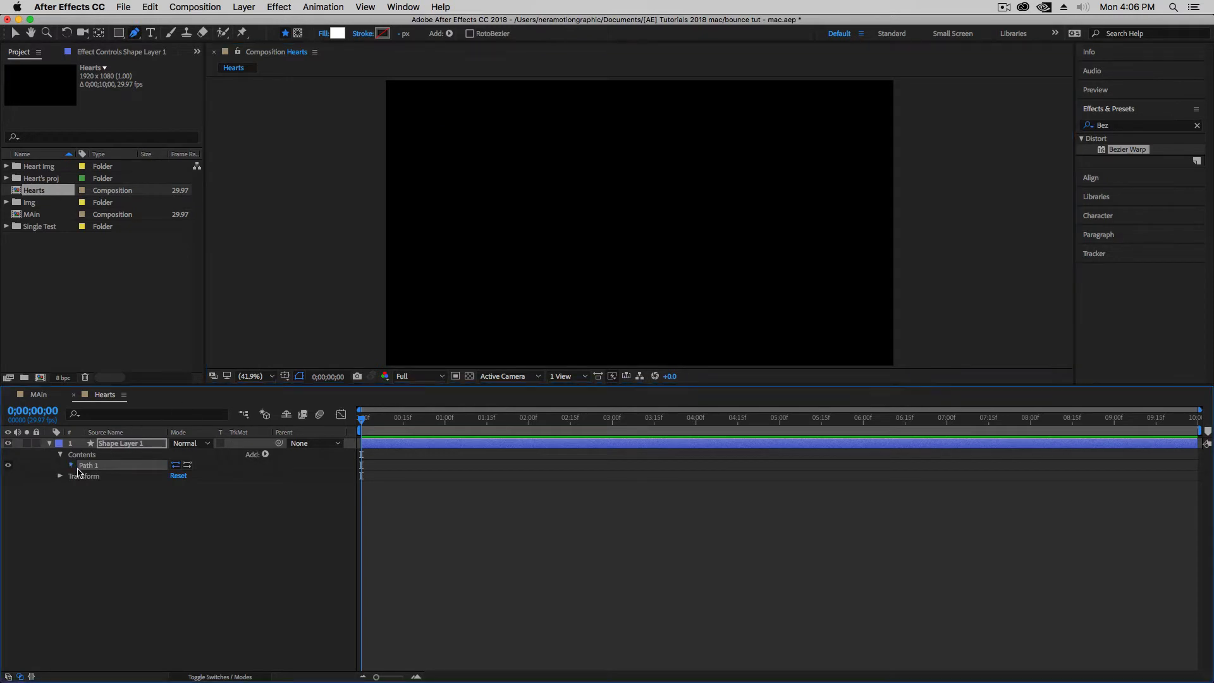
{"action": "left_click", "coordinate": [105, 476]}
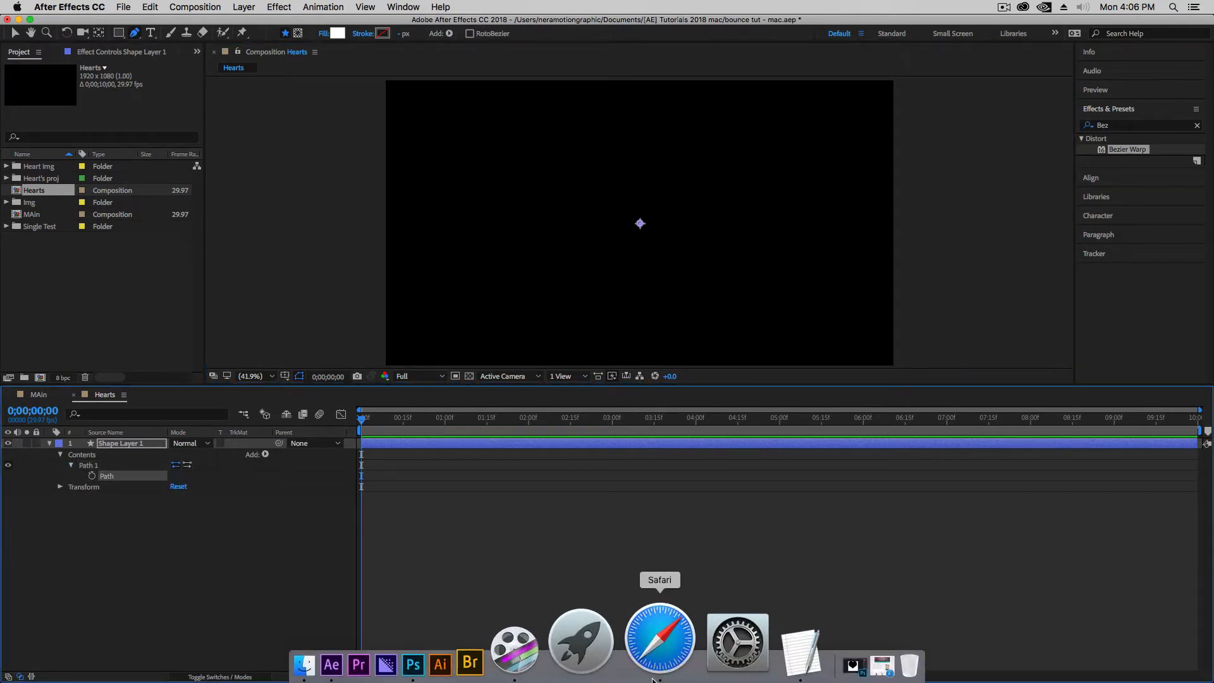
Step: Switch to Photoshop, copy the whole heart path and paste it into the shape layer's Path property in After Effects
{"action": "left_click", "coordinate": [747, 655]}
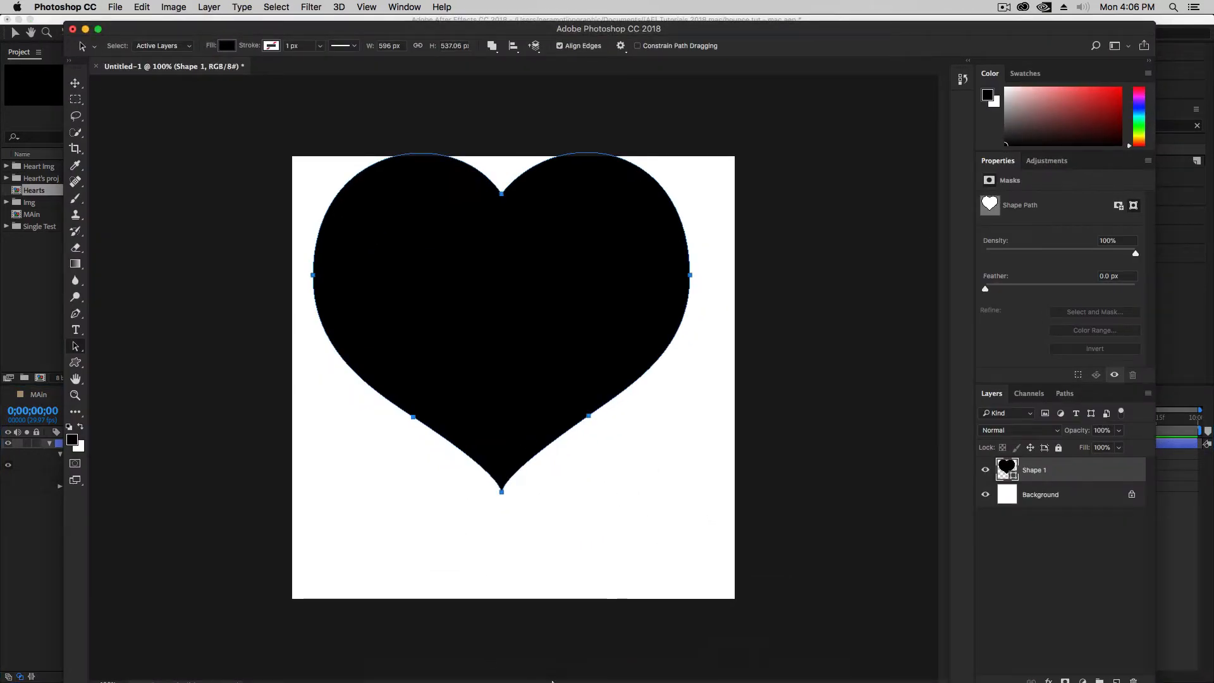
{"action": "left_click", "coordinate": [669, 637]}
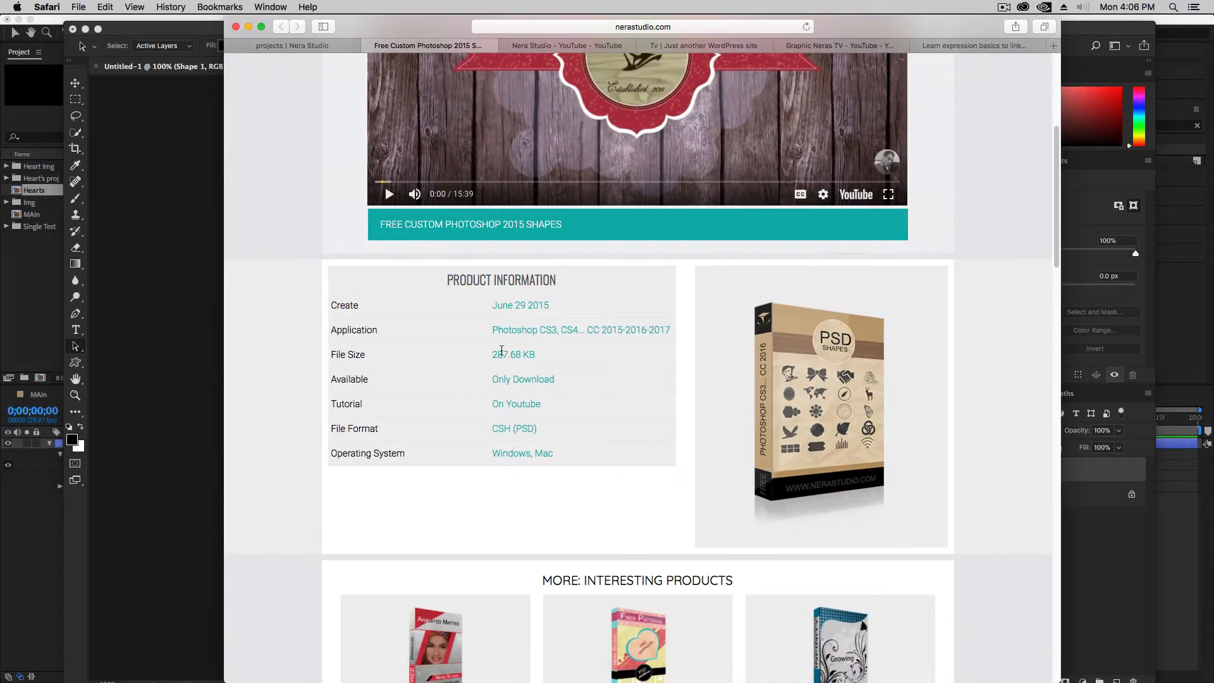
{"action": "left_click", "coordinate": [183, 276]}
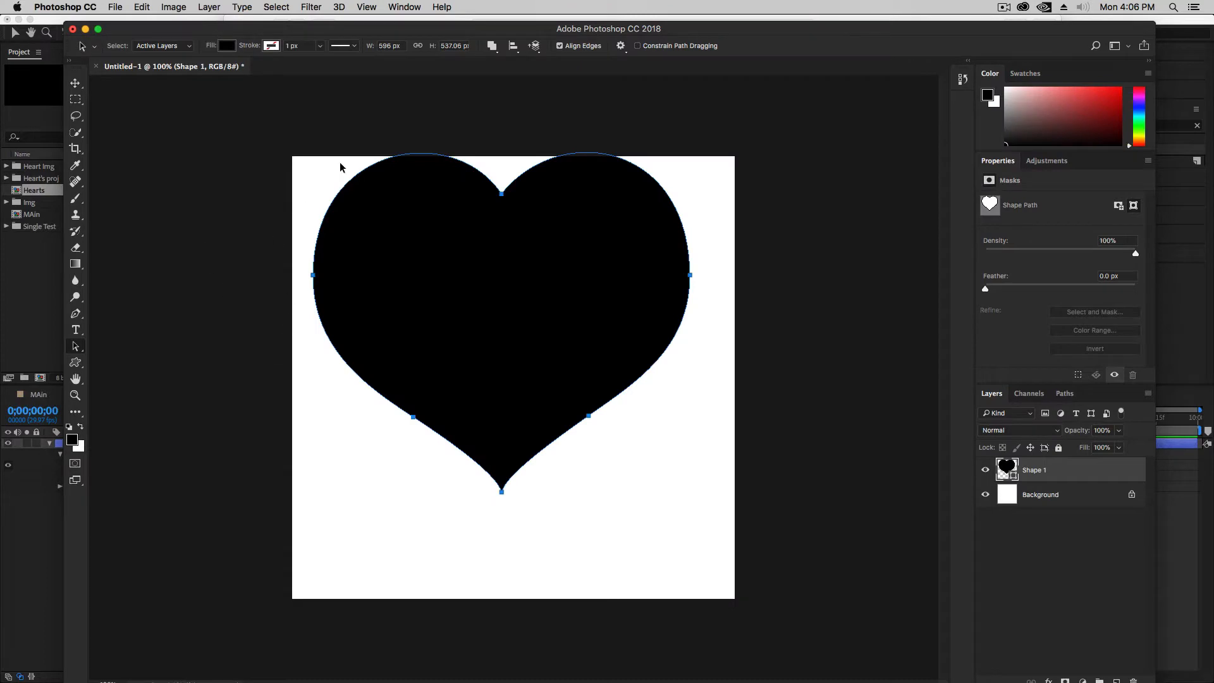
{"action": "left_click_drag", "start_coordinate": [291, 118], "coordinate": [769, 550]}
{"action": "key", "text": "super+c"}
{"action": "left_click", "coordinate": [34, 541]}
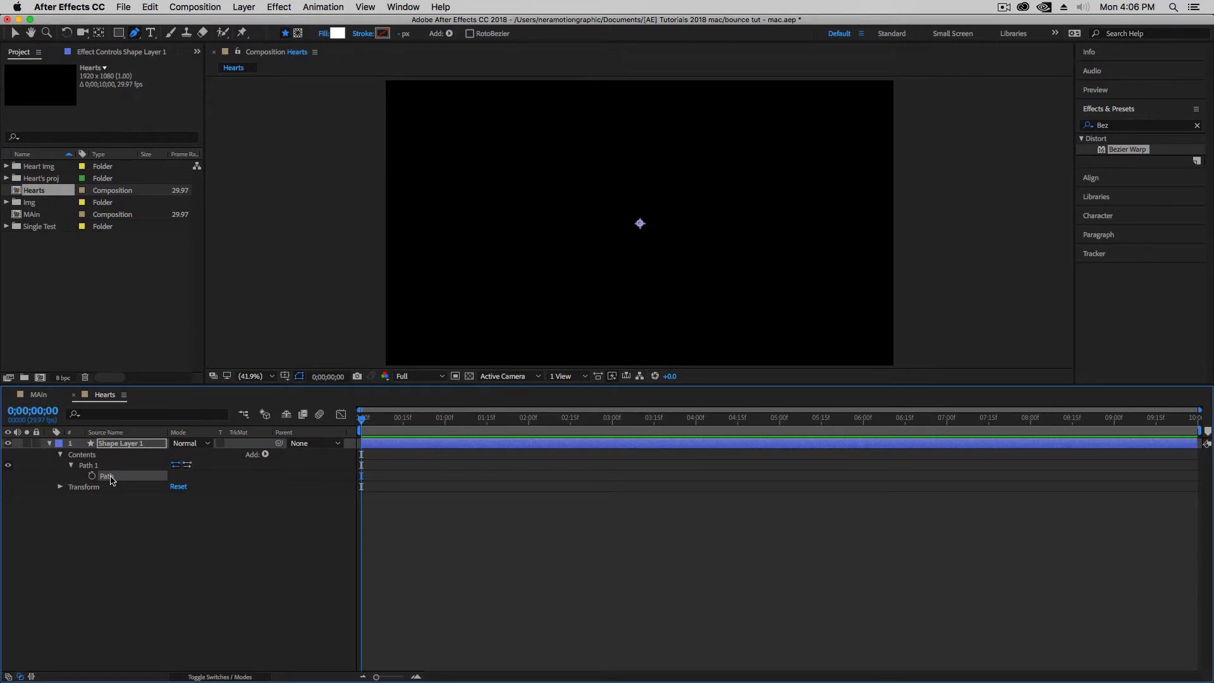
{"action": "key", "text": "super+v"}
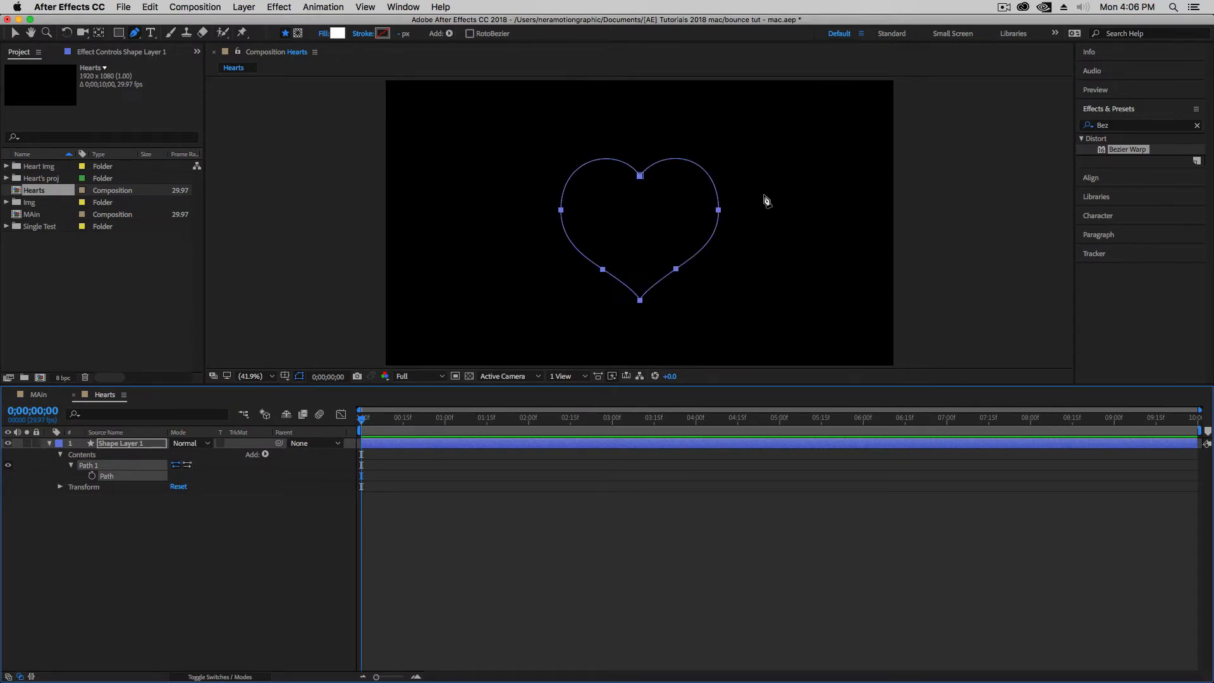
Step: Add a Fill to the heart path and duplicate the shape layer
{"action": "left_click", "coordinate": [449, 34]}
{"action": "left_click", "coordinate": [497, 127]}
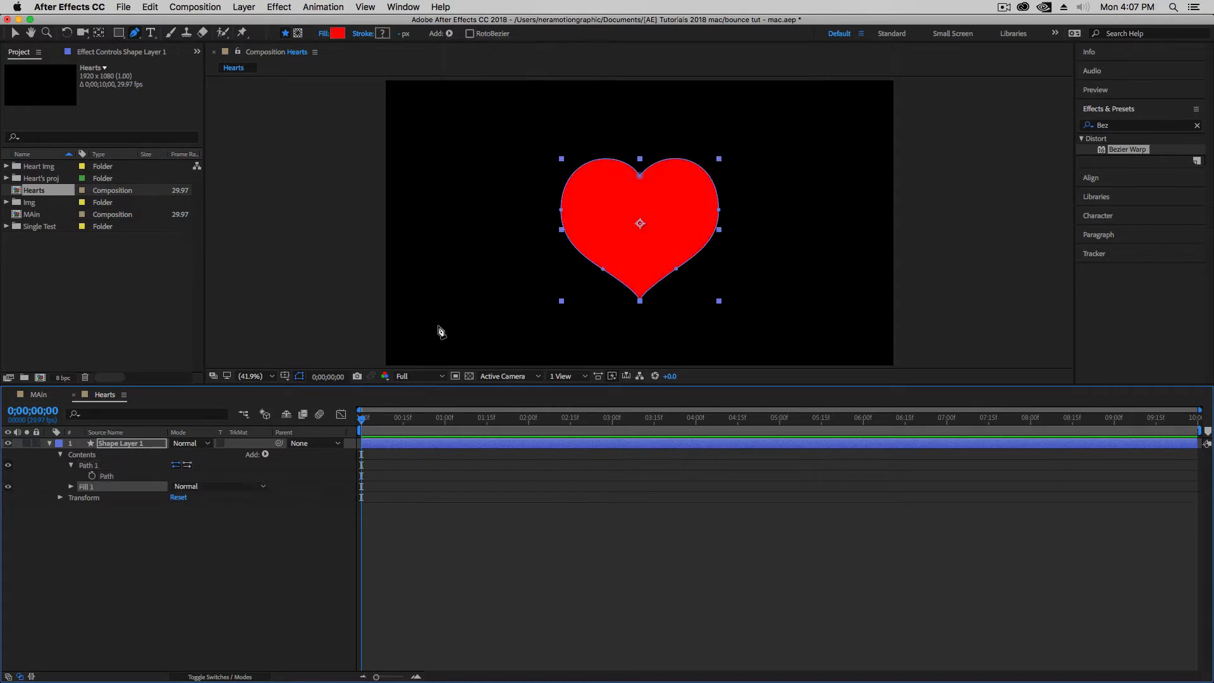
{"action": "left_click", "coordinate": [124, 445]}
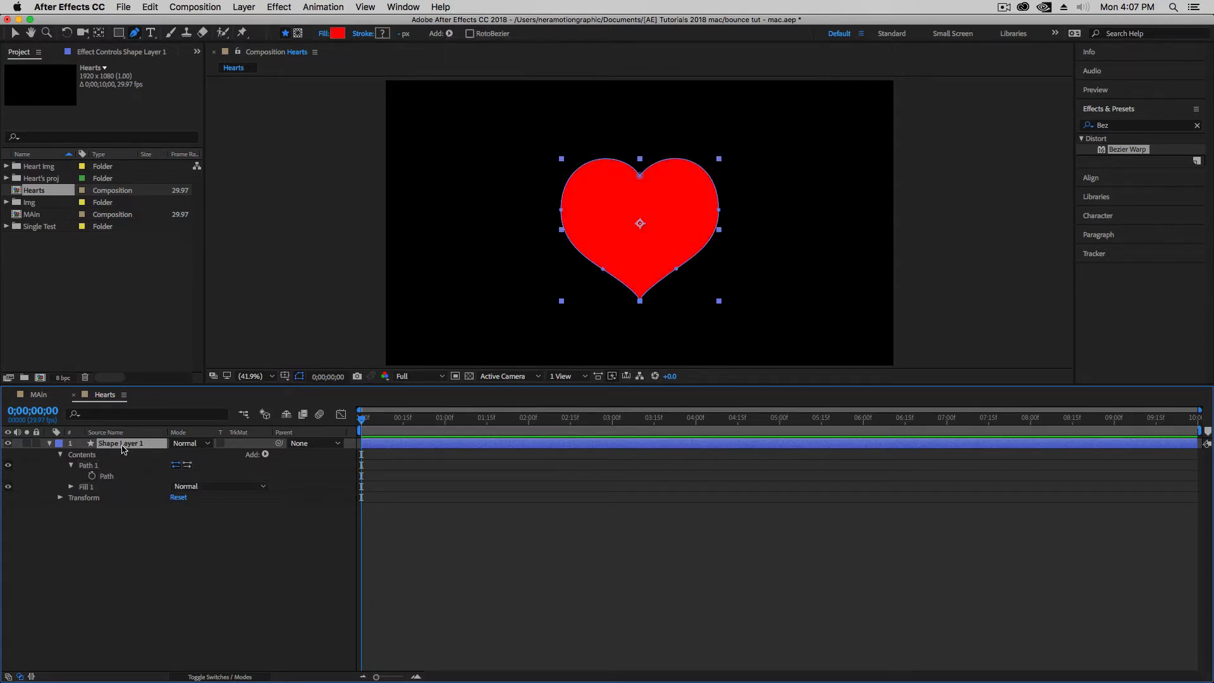
{"action": "key", "text": "ctrl+d"}
{"action": "left_click", "coordinate": [51, 455]}
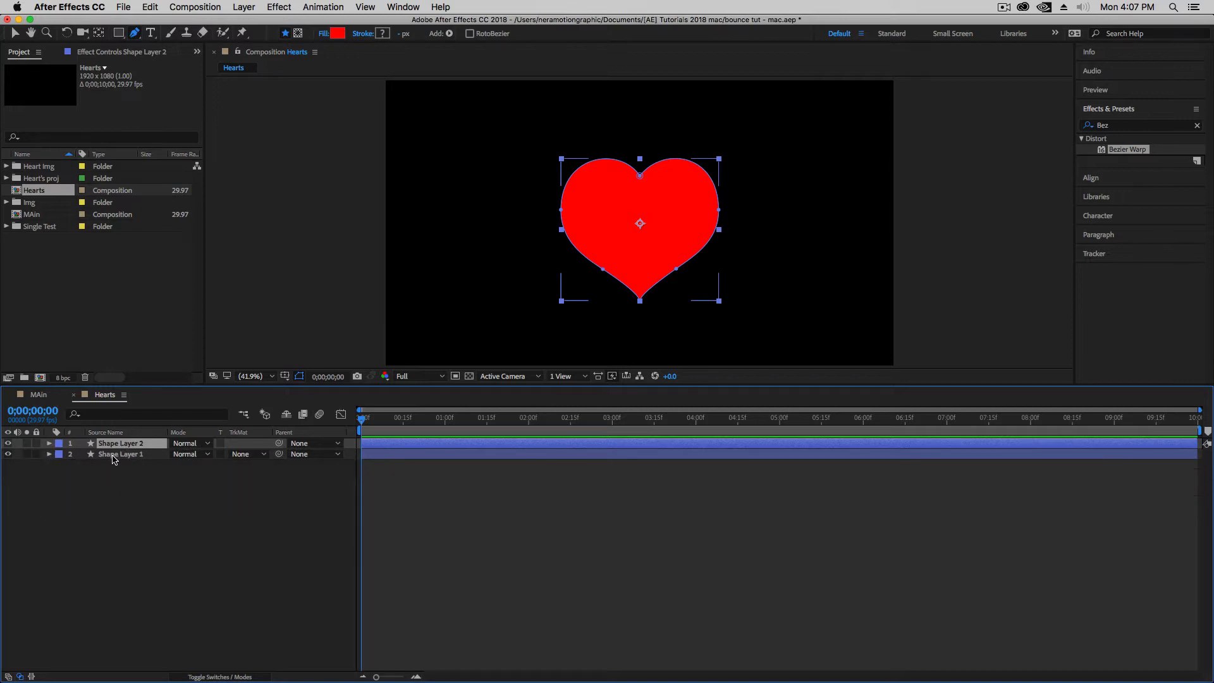
Step: Hide the upper heart, Shape Layer 2, and set the fill of Shape Layer 1 to dark red 520002
{"action": "left_click", "coordinate": [117, 455]}
{"action": "left_click", "coordinate": [8, 444]}
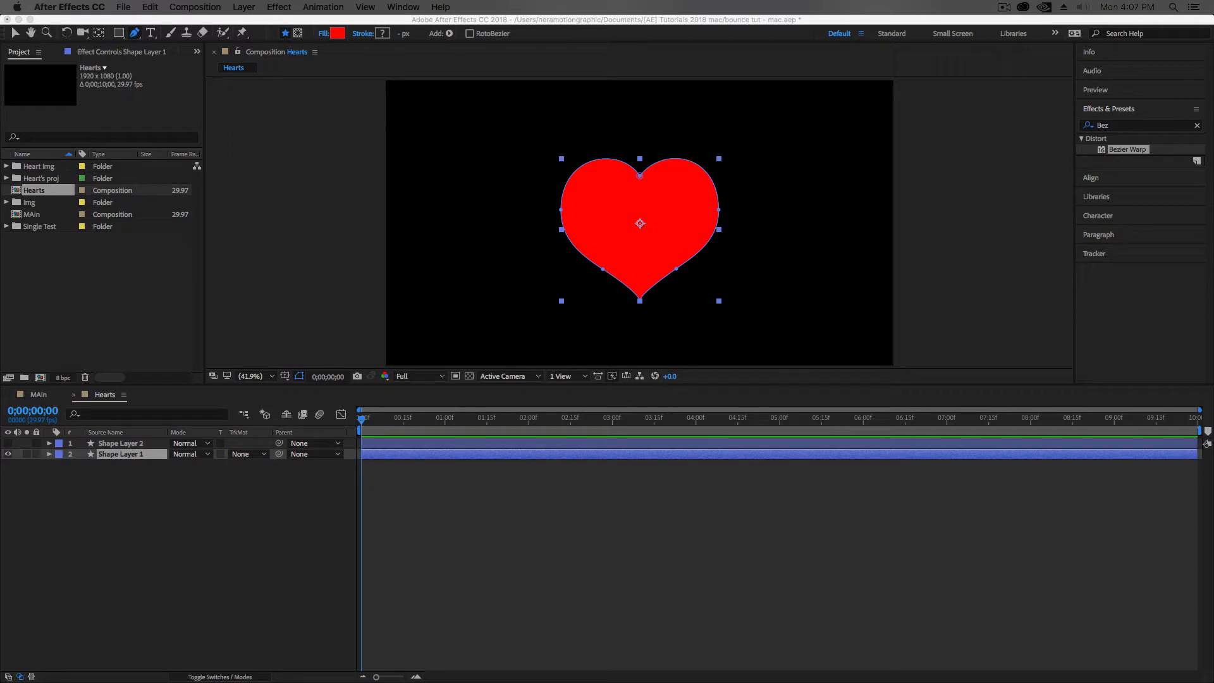
{"action": "left_click", "coordinate": [337, 32]}
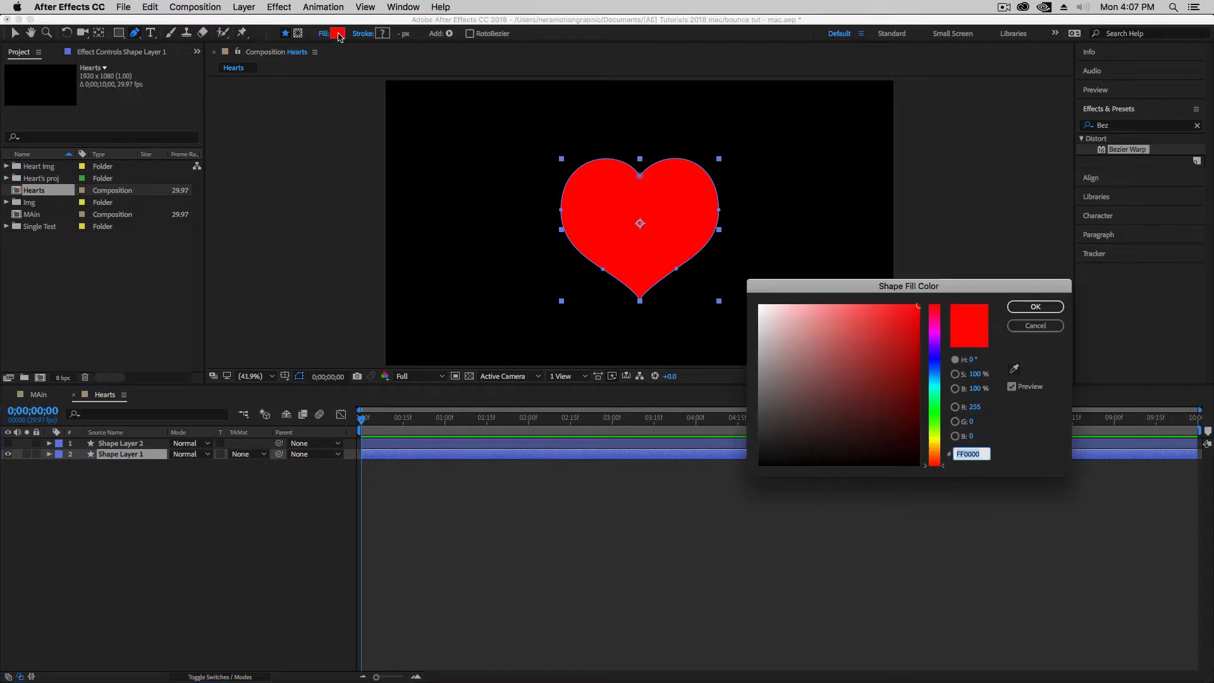
{"action": "left_click", "coordinate": [870, 402]}
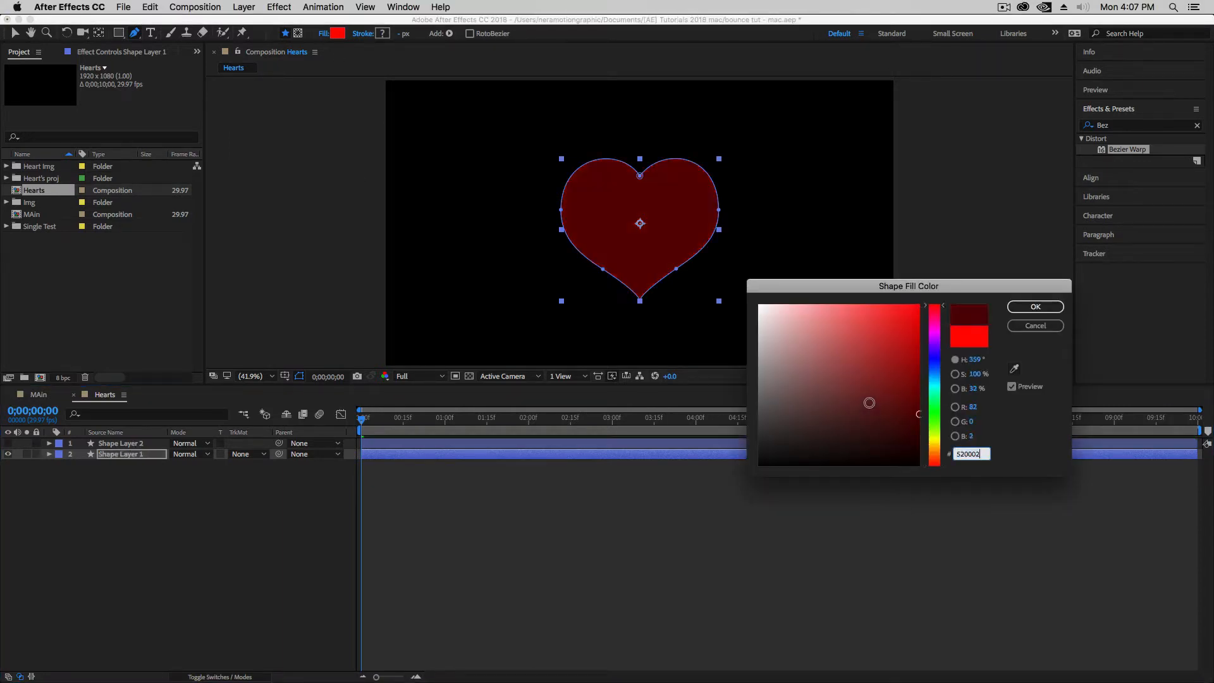
{"action": "left_click", "coordinate": [1035, 307]}
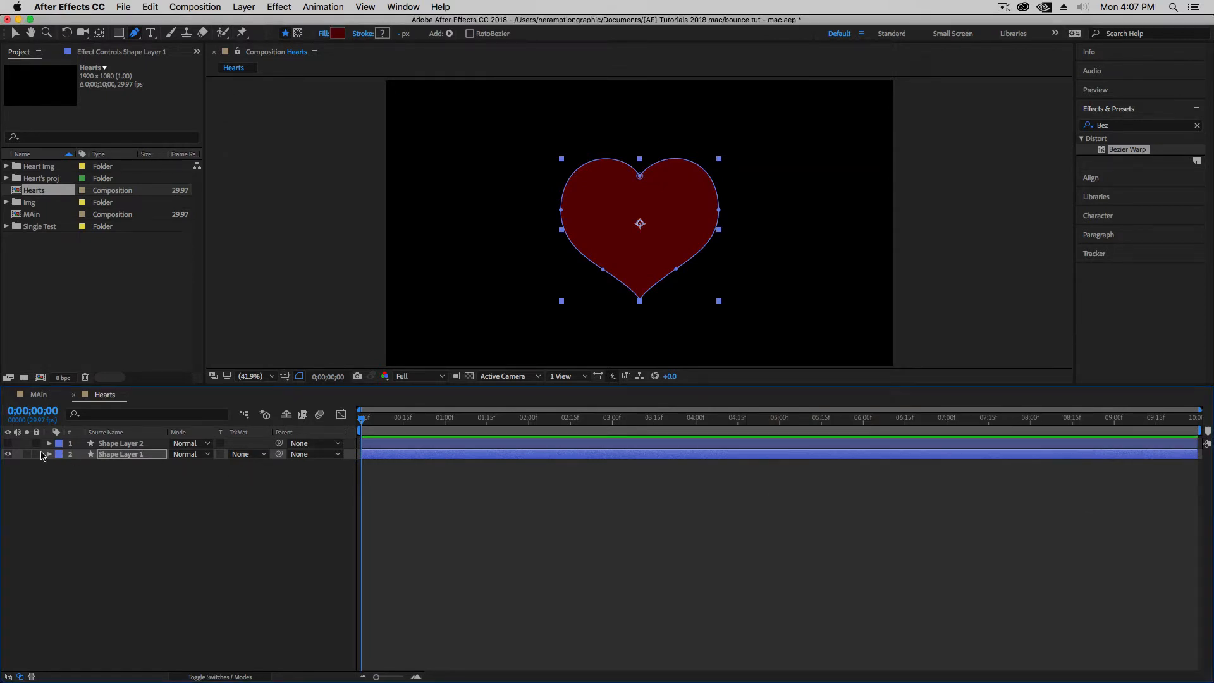
Step: Show the upper heart, Shape Layer 2, again and scale it down to 82%
{"action": "left_click", "coordinate": [8, 443]}
{"action": "left_click", "coordinate": [107, 445]}
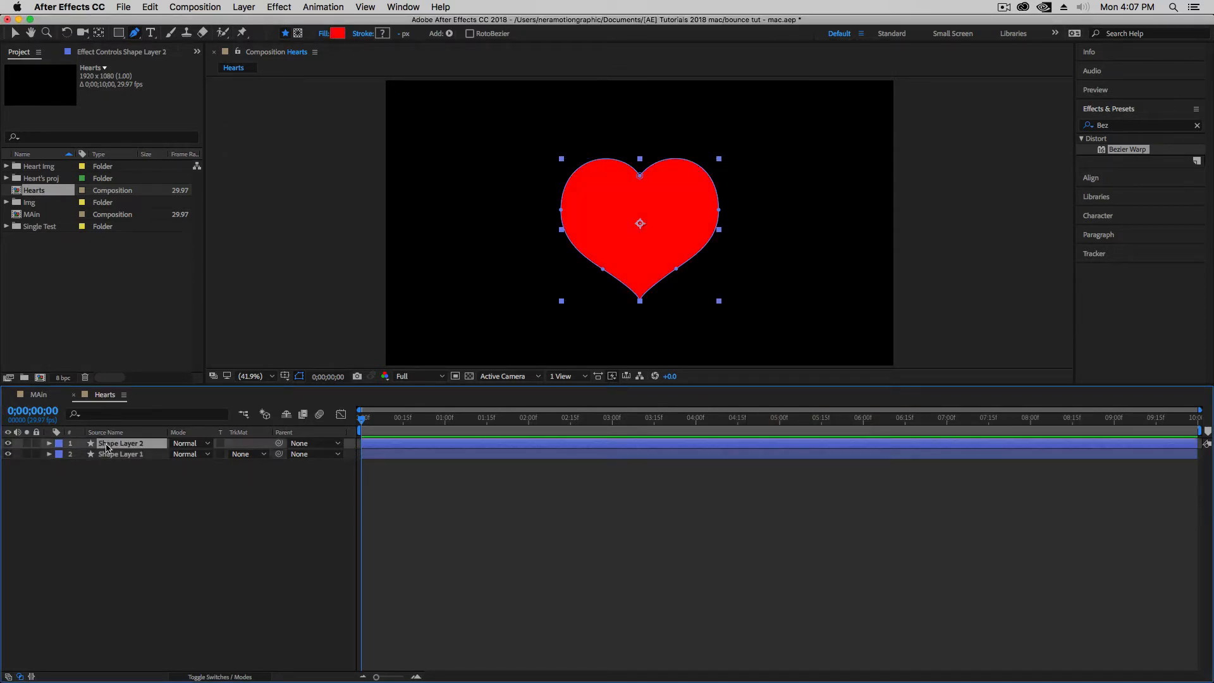
{"action": "key", "text": "s"}
{"action": "left_click", "coordinate": [188, 454]}
{"action": "type", "text": "90"}
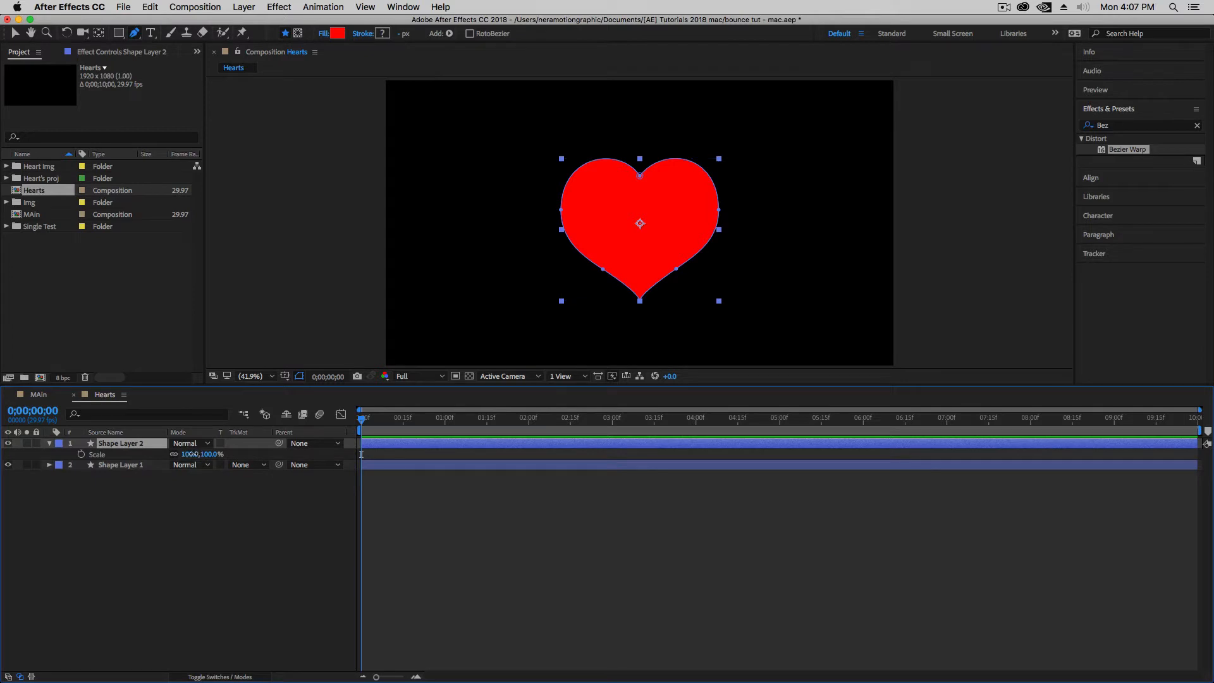
{"action": "key", "text": "Return"}
{"action": "left_click_drag", "start_coordinate": [187, 454], "coordinate": [178, 454]}
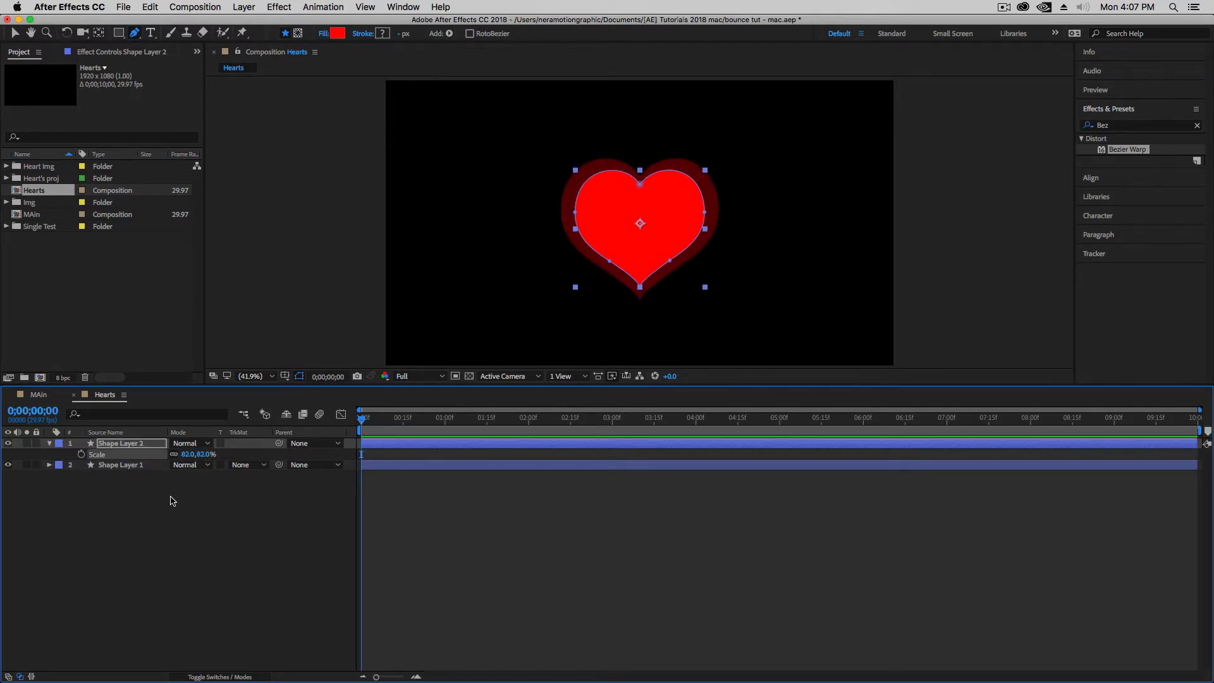
{"action": "left_click", "coordinate": [145, 491]}
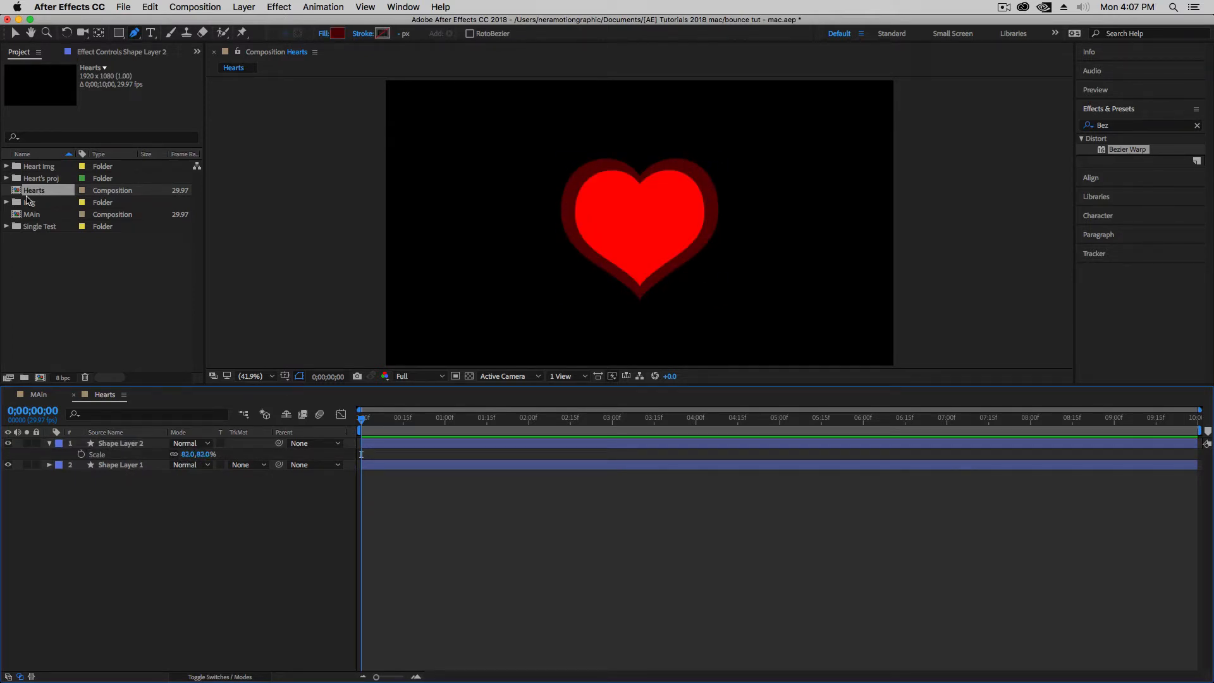
Step: Place 001.jpg from the Img folder between the two heart layers and set its track matte to Alpha Matte "Shape Layer 2"
{"action": "left_click", "coordinate": [10, 206]}
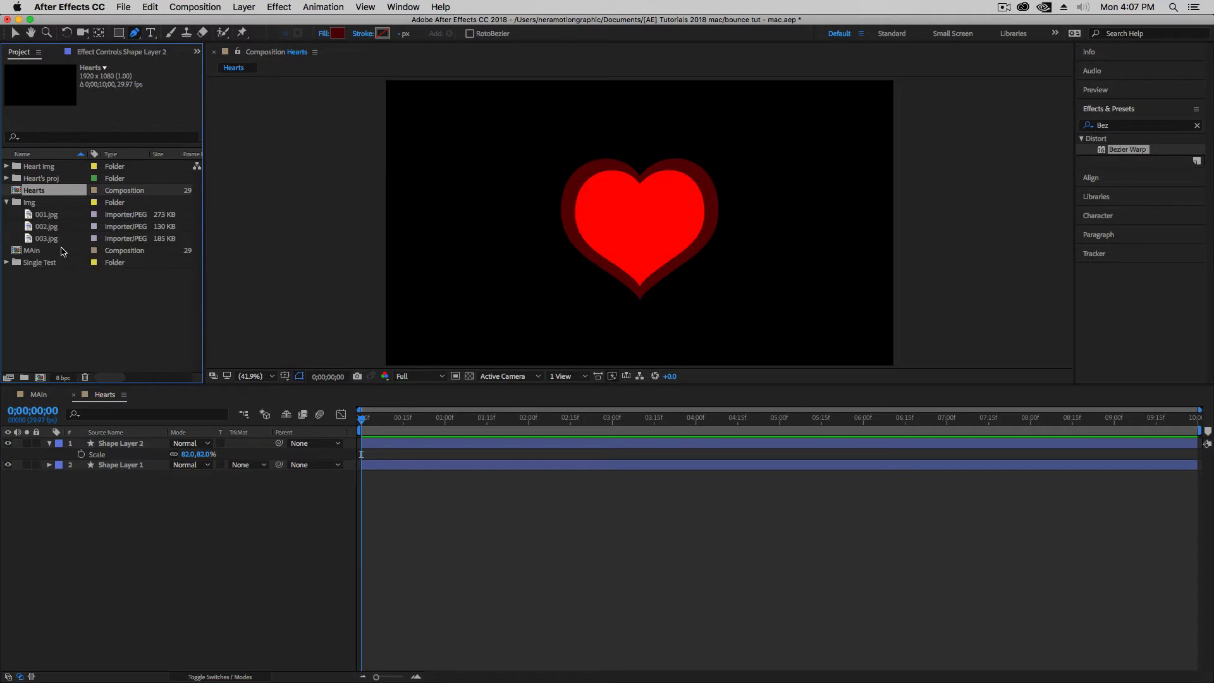
{"action": "left_click_drag", "start_coordinate": [53, 217], "coordinate": [105, 451]}
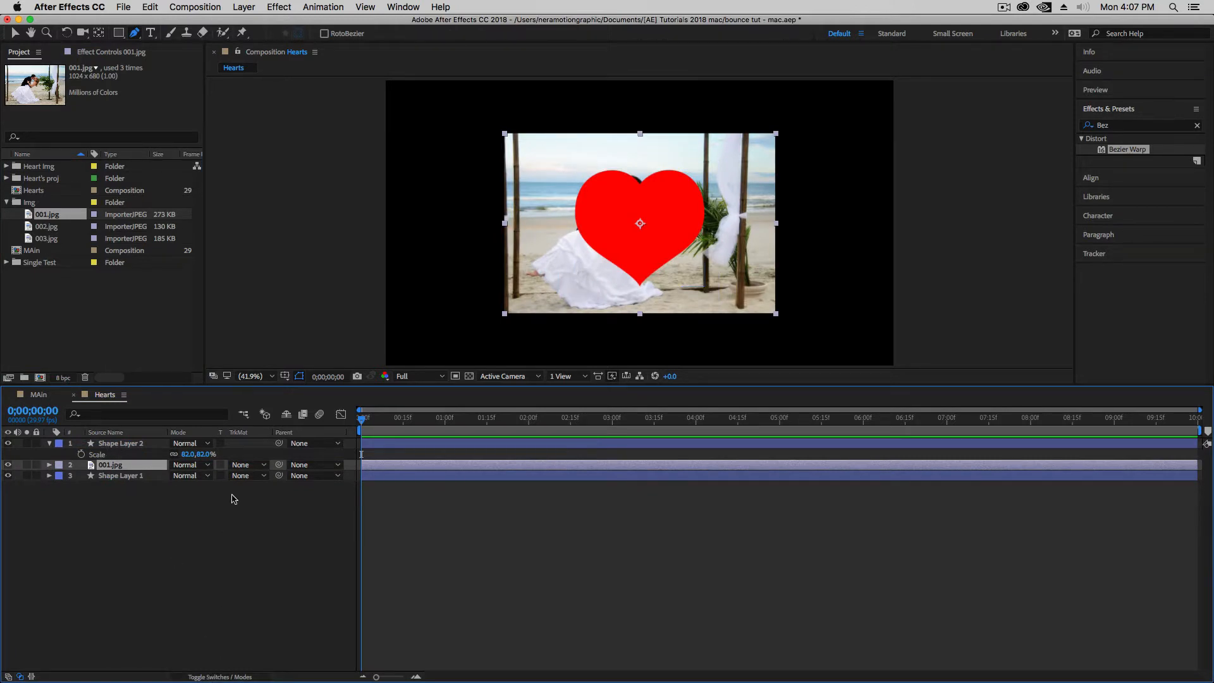
{"action": "left_click", "coordinate": [243, 465]}
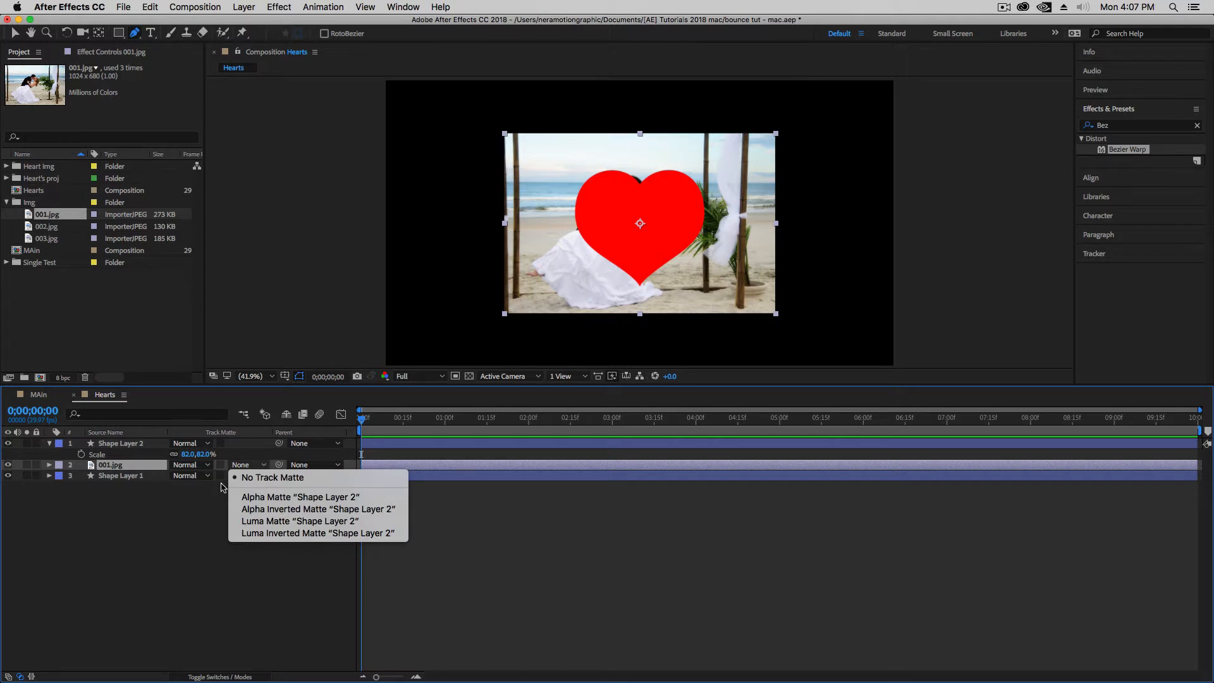
{"action": "left_click", "coordinate": [198, 629]}
{"action": "mouse_move", "coordinate": [218, 681]}
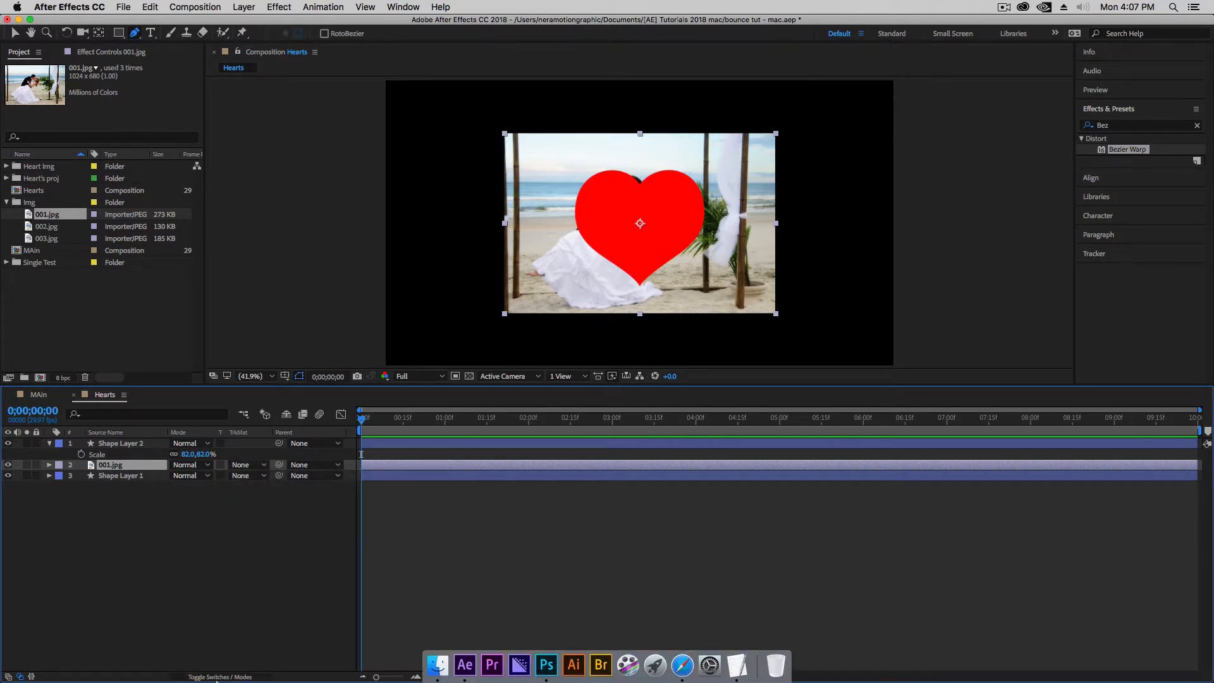
{"action": "left_click", "coordinate": [247, 466]}
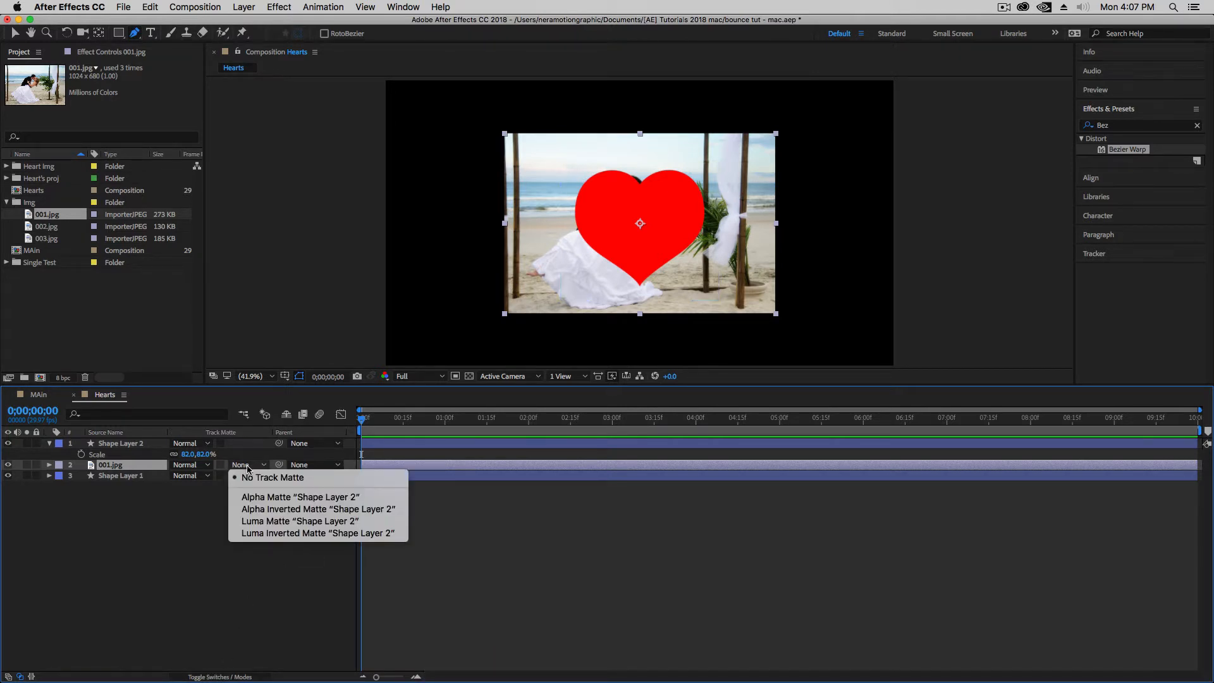
{"action": "left_click", "coordinate": [261, 497]}
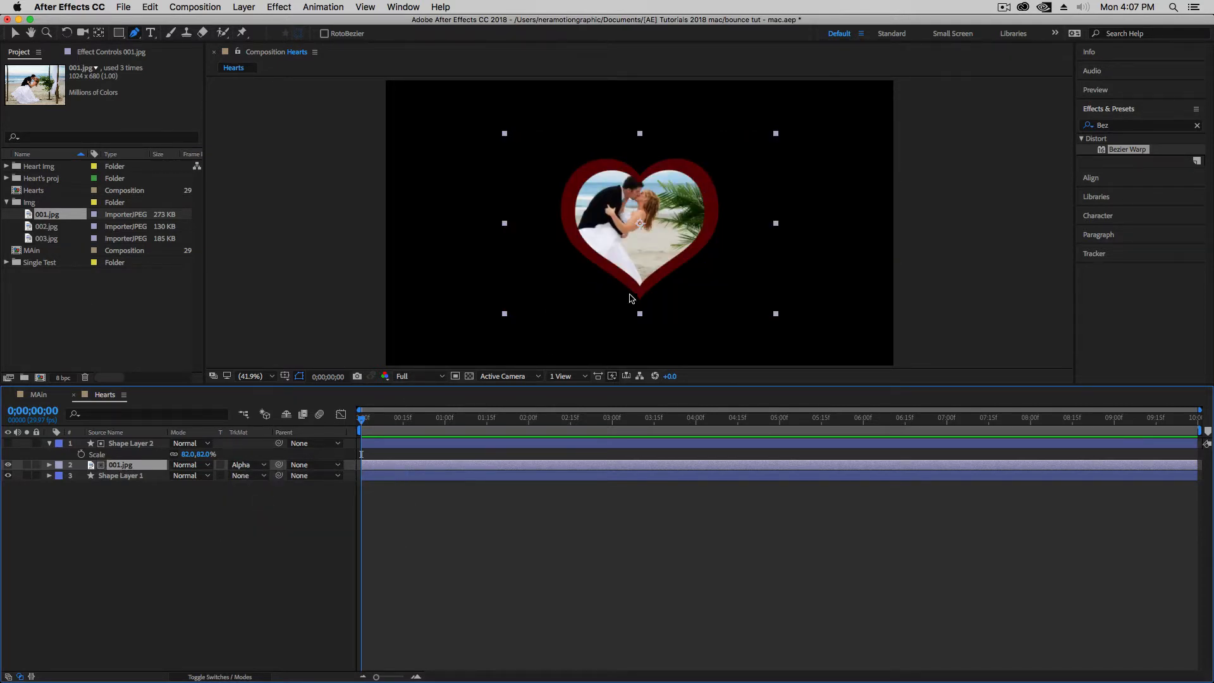
Step: Shift the photo slightly right and down so the couple sits centred inside the heart
{"action": "key", "text": "v"}
{"action": "left_click_drag", "start_coordinate": [654, 235], "coordinate": [665, 238]}
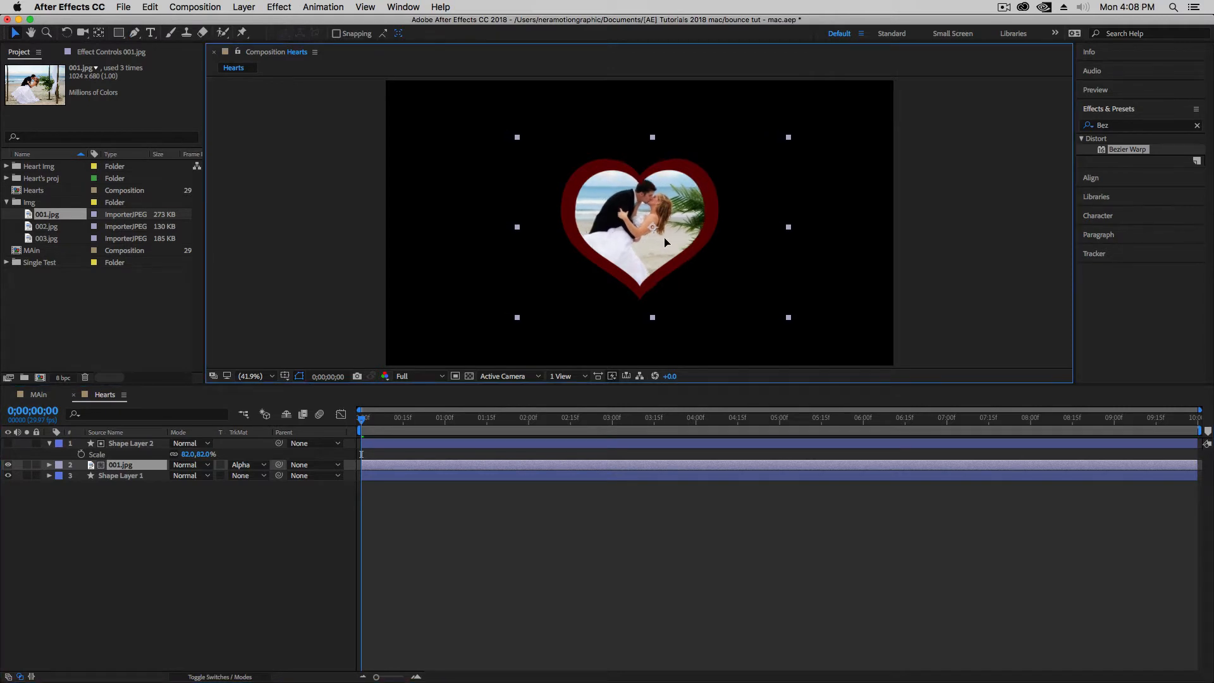
{"action": "left_click", "coordinate": [163, 524]}
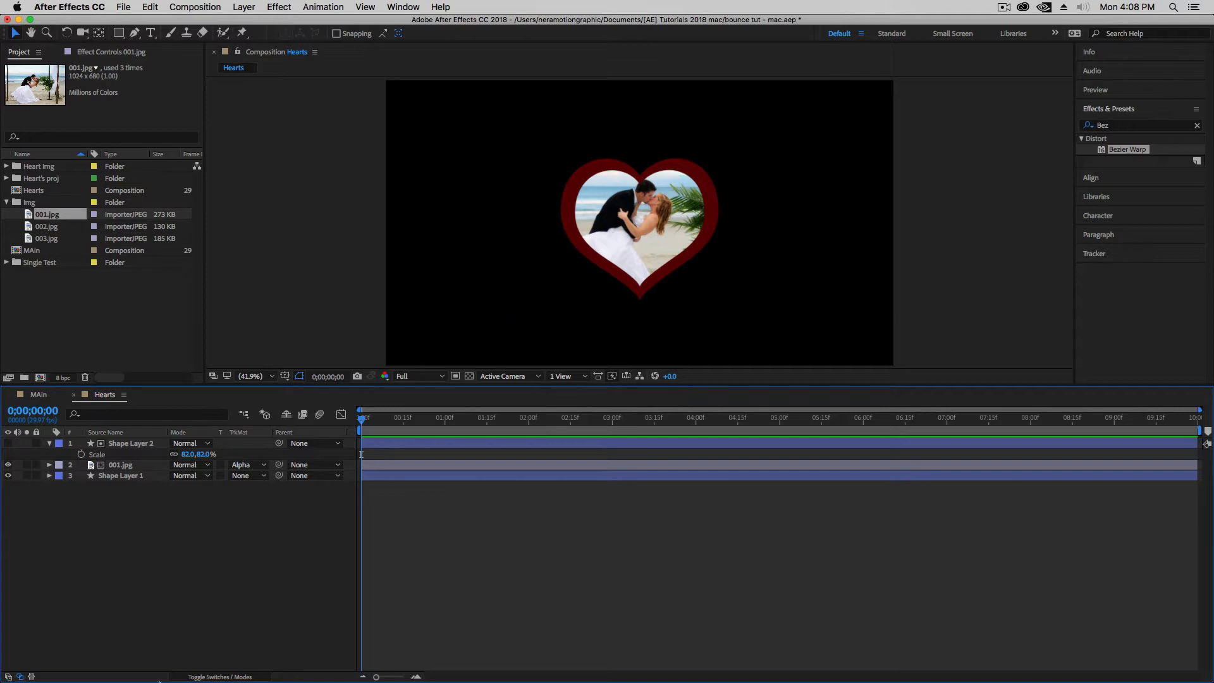
Step: Add a text layer reading "Love" to the Hearts composition
{"action": "right_click", "coordinate": [177, 567]}
{"action": "mouse_move", "coordinate": [215, 542]}
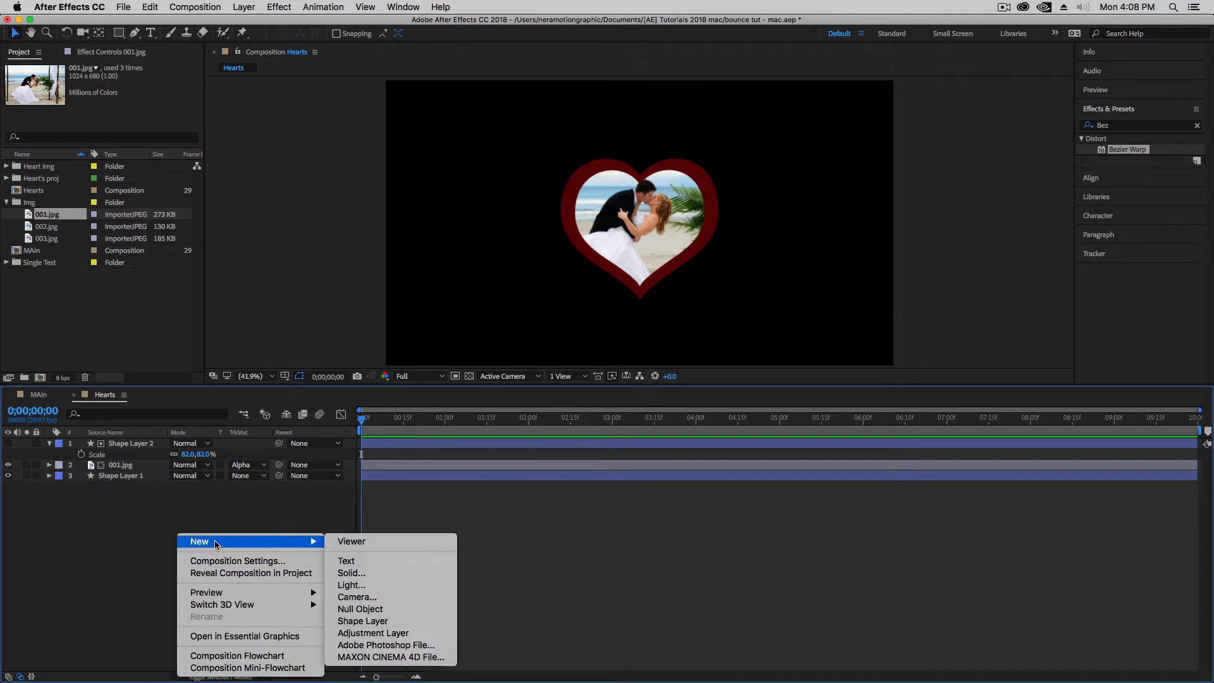
{"action": "left_click", "coordinate": [359, 561]}
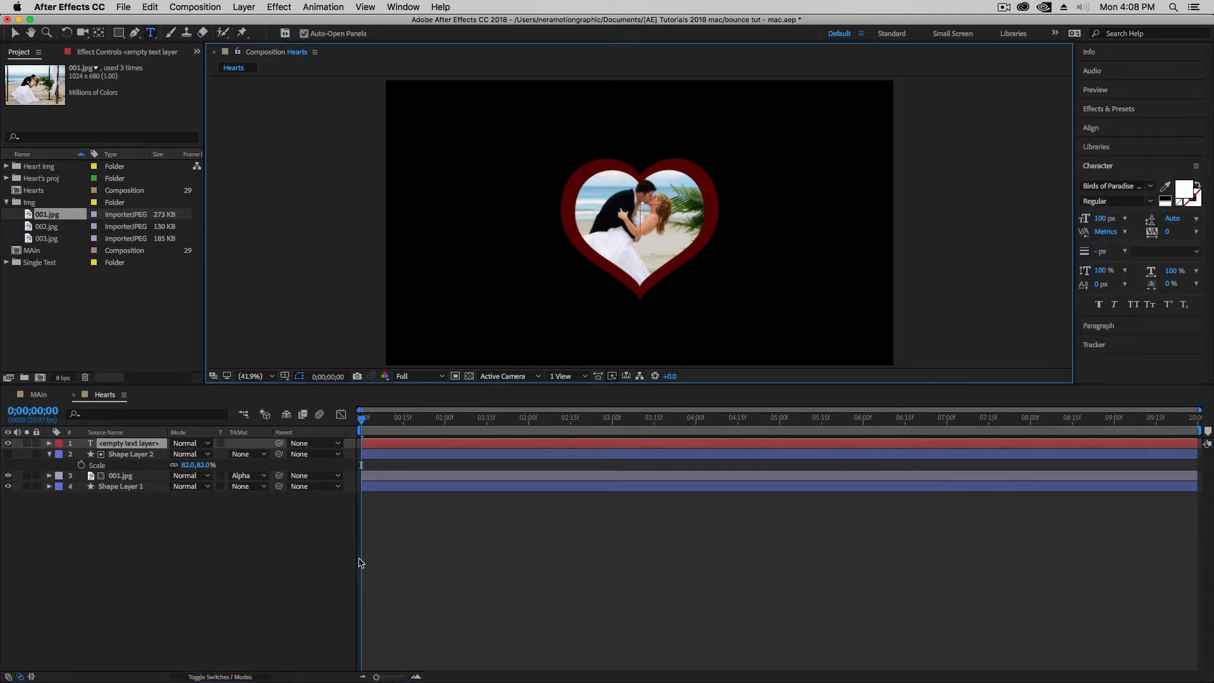
{"action": "type", "text": "Love"}
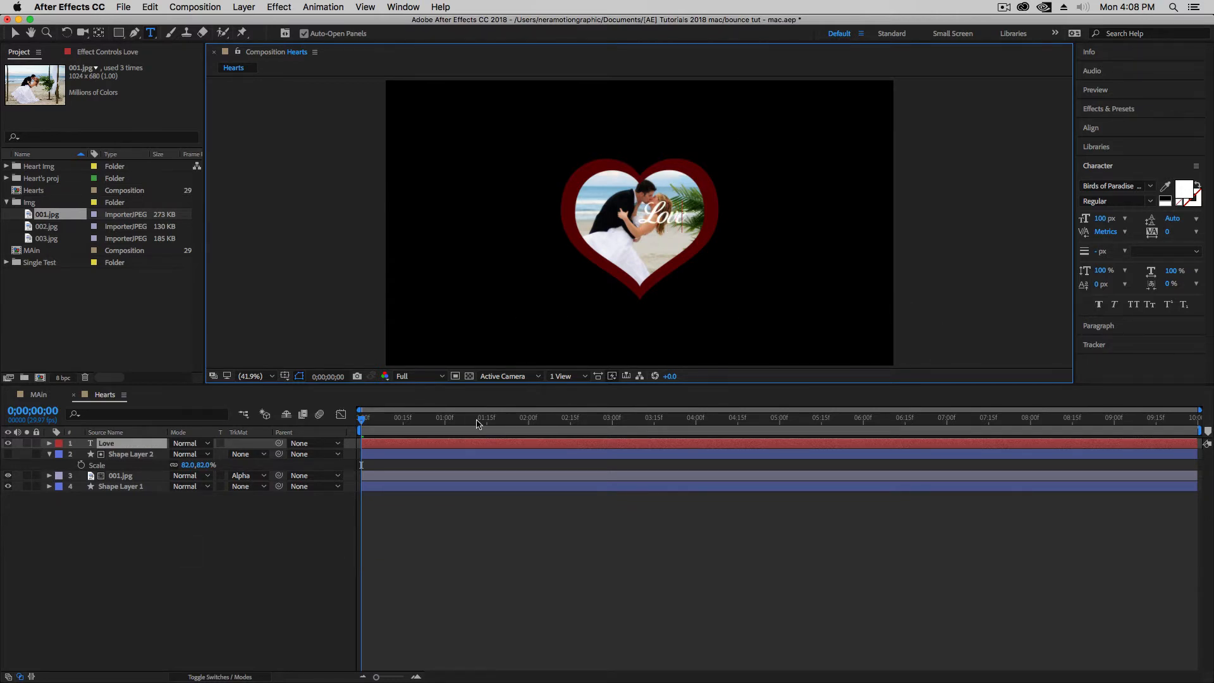
{"action": "left_click", "coordinate": [120, 446]}
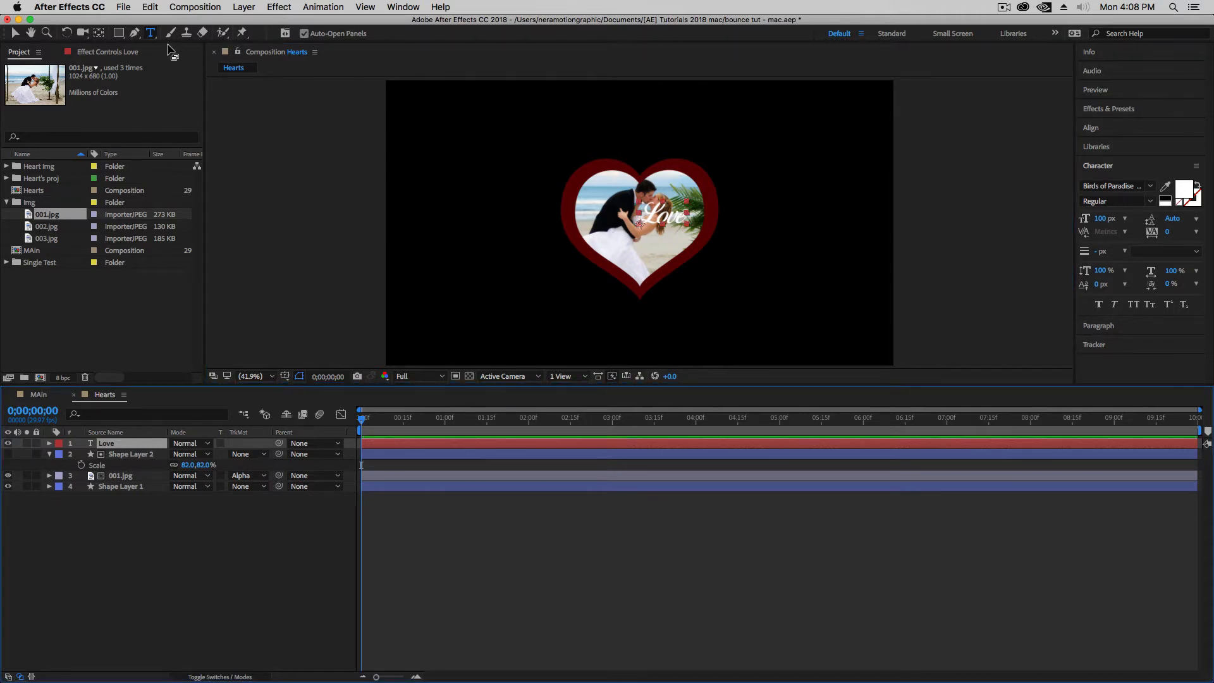
Step: Draw an open curved mask path on the Love layer with the Pen tool, following the outer edge of the heart's upper-right lobe
{"action": "left_click", "coordinate": [134, 34]}
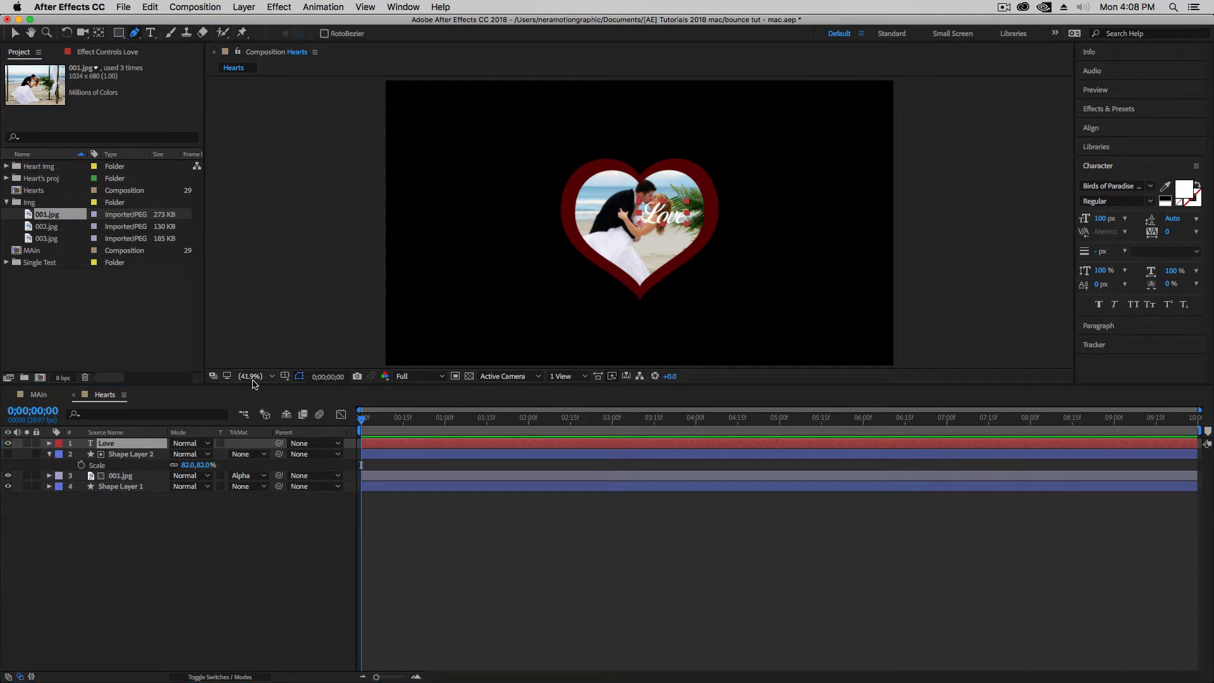
{"action": "left_click_drag", "start_coordinate": [252, 384], "coordinate": [265, 517]}
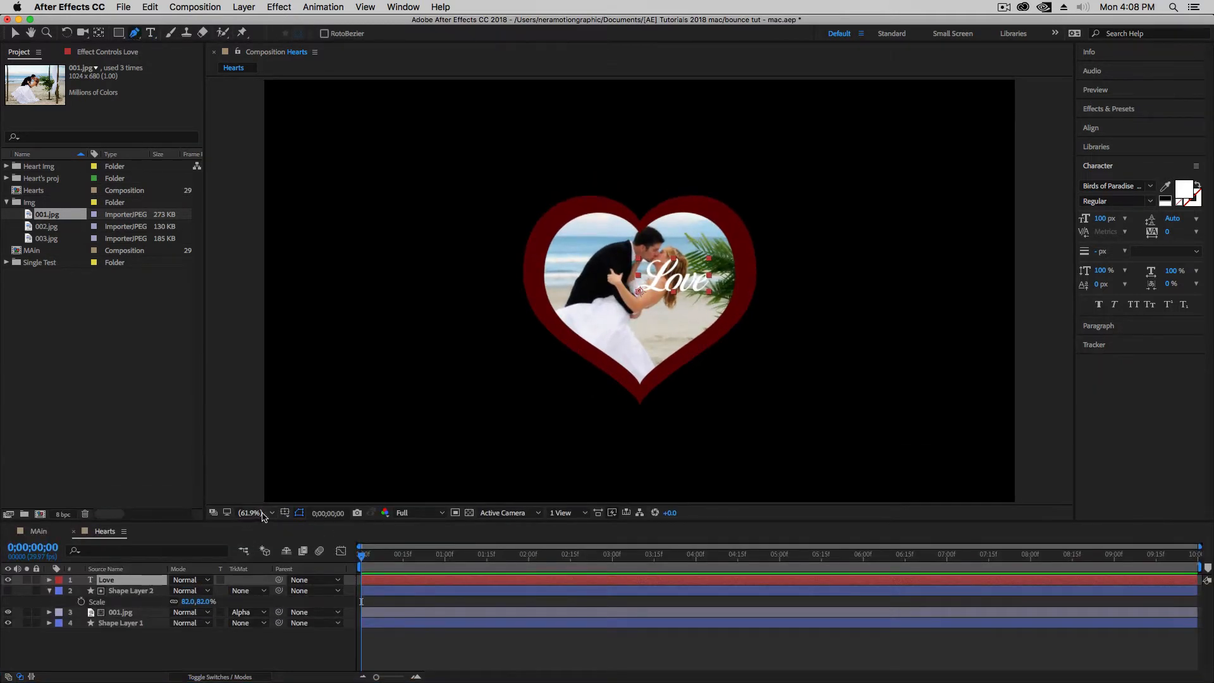
{"action": "left_click", "coordinate": [264, 514]}
{"action": "left_click", "coordinate": [256, 606]}
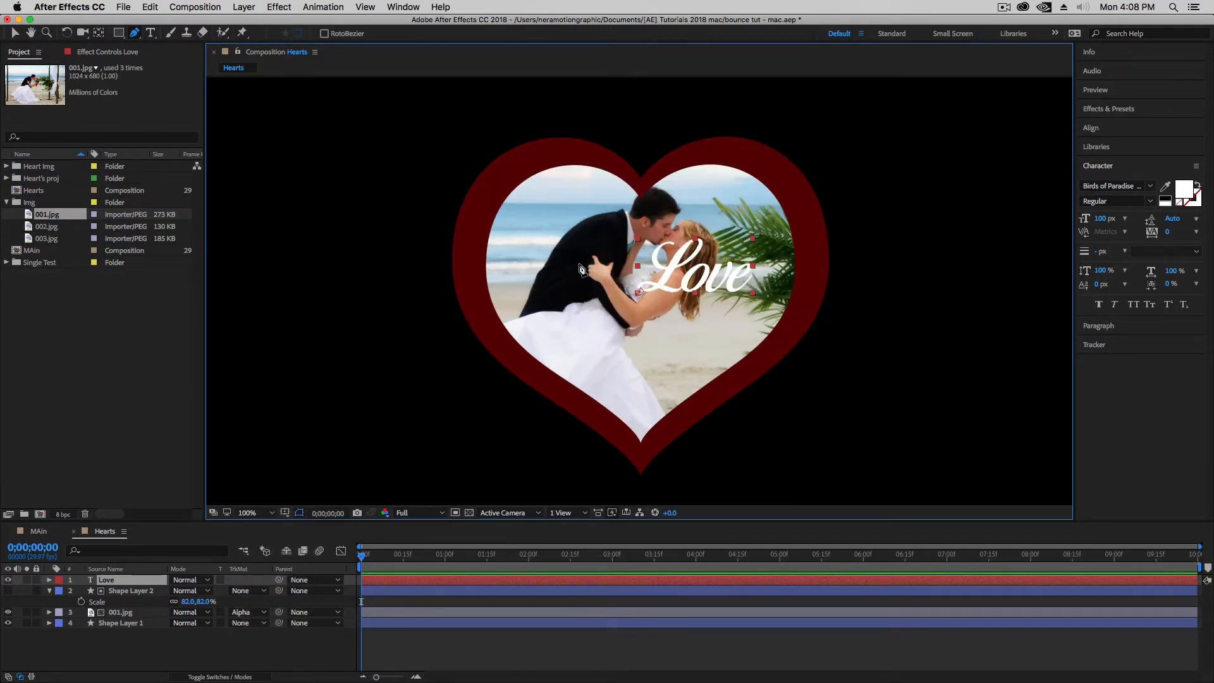
{"action": "left_click", "coordinate": [640, 178]}
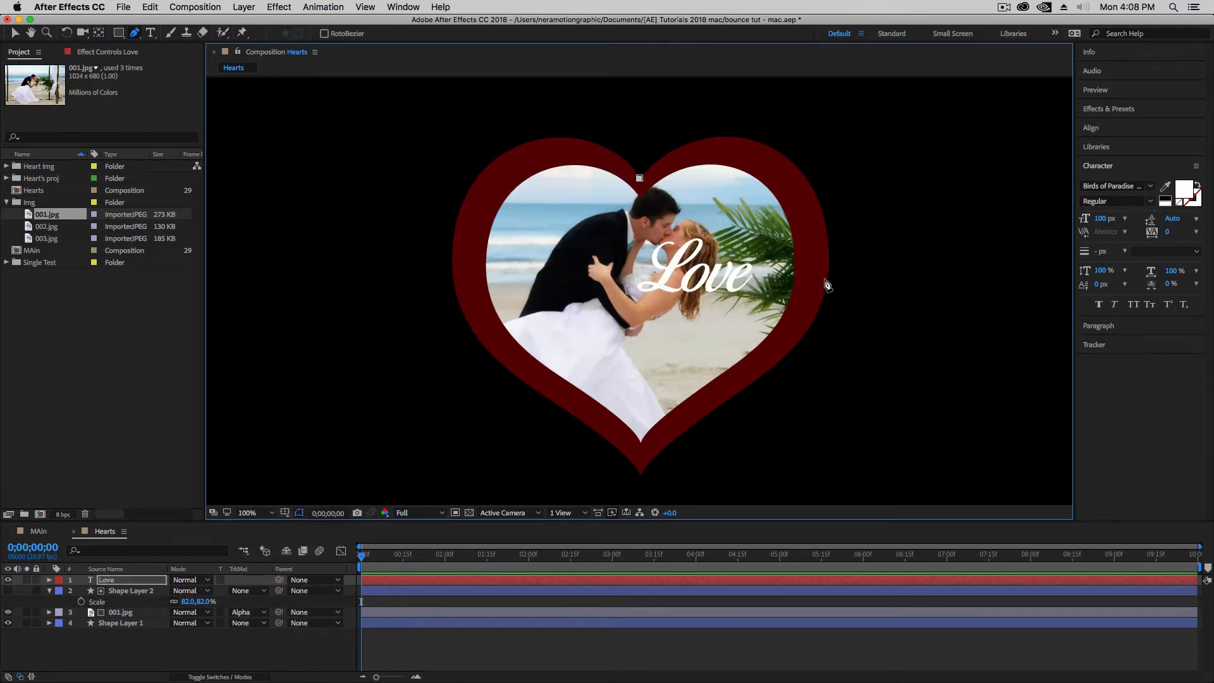
{"action": "left_click_drag", "start_coordinate": [824, 291], "coordinate": [816, 286]}
{"action": "left_click_drag", "start_coordinate": [728, 232], "coordinate": [696, 99]}
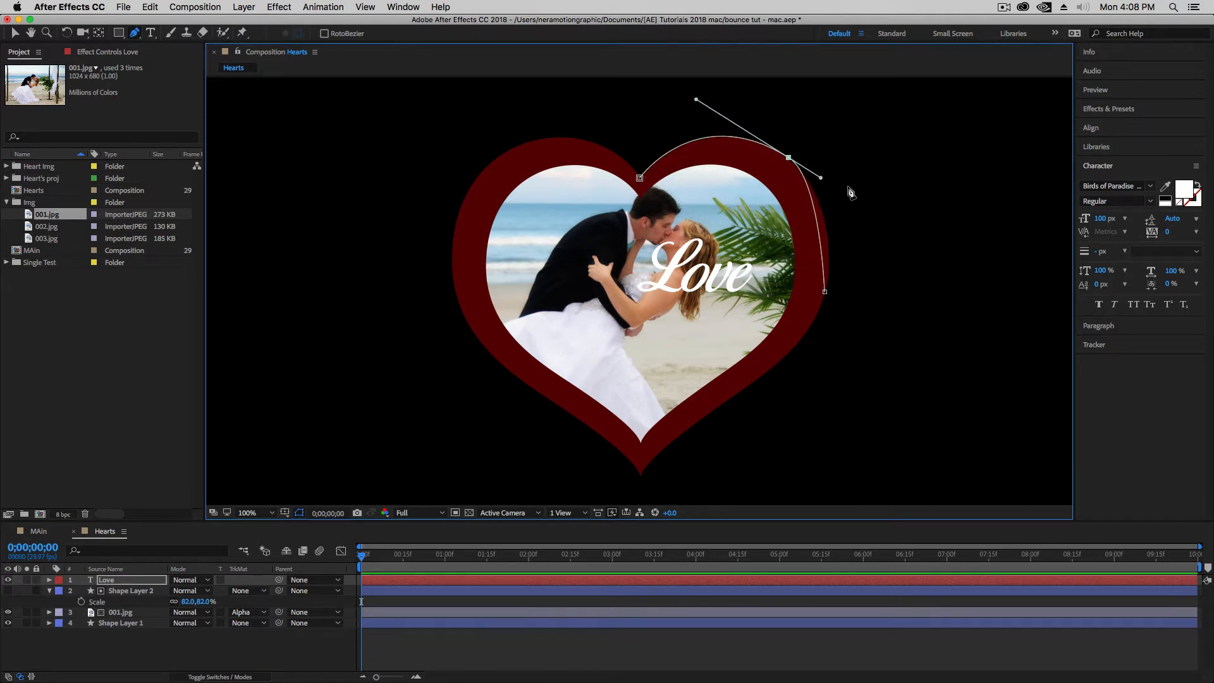
{"action": "left_click_drag", "start_coordinate": [820, 178], "coordinate": [847, 201]}
{"action": "left_click_drag", "start_coordinate": [788, 157], "coordinate": [786, 157]}
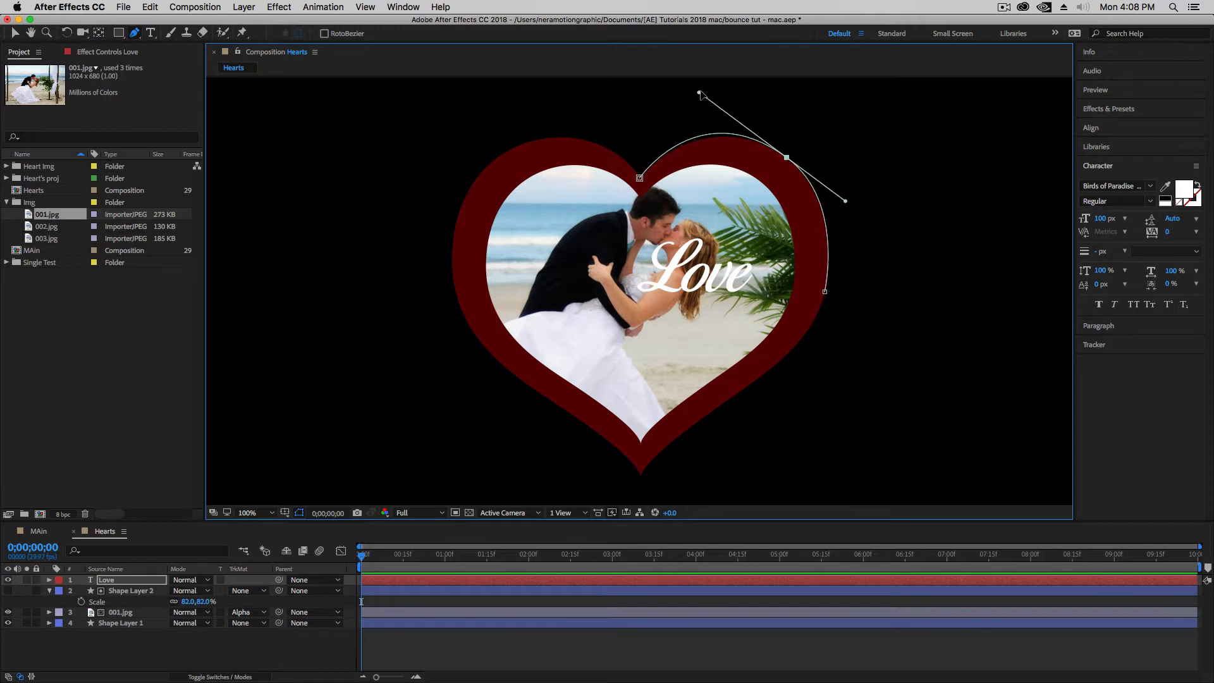
{"action": "left_click_drag", "start_coordinate": [700, 93], "coordinate": [708, 100]}
Step: Make the Love text follow the drawn curve by setting its path option to Mask 1
{"action": "left_click", "coordinate": [117, 582]}
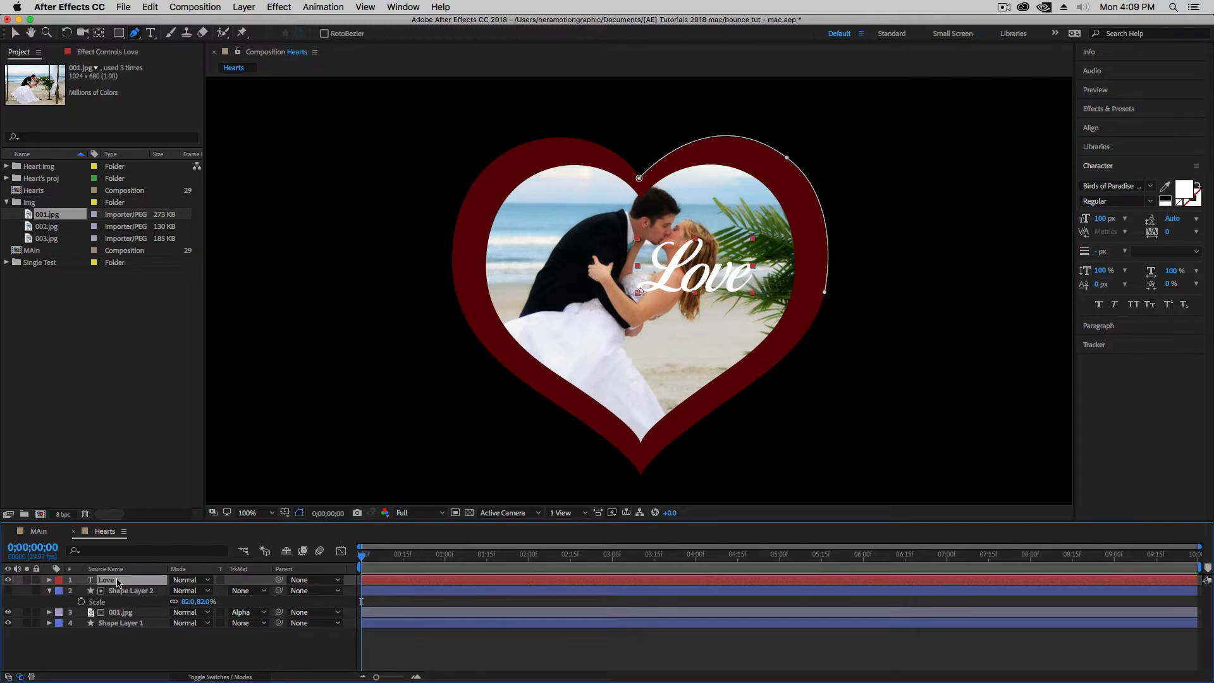
{"action": "left_click", "coordinate": [49, 591]}
{"action": "left_click", "coordinate": [49, 580]}
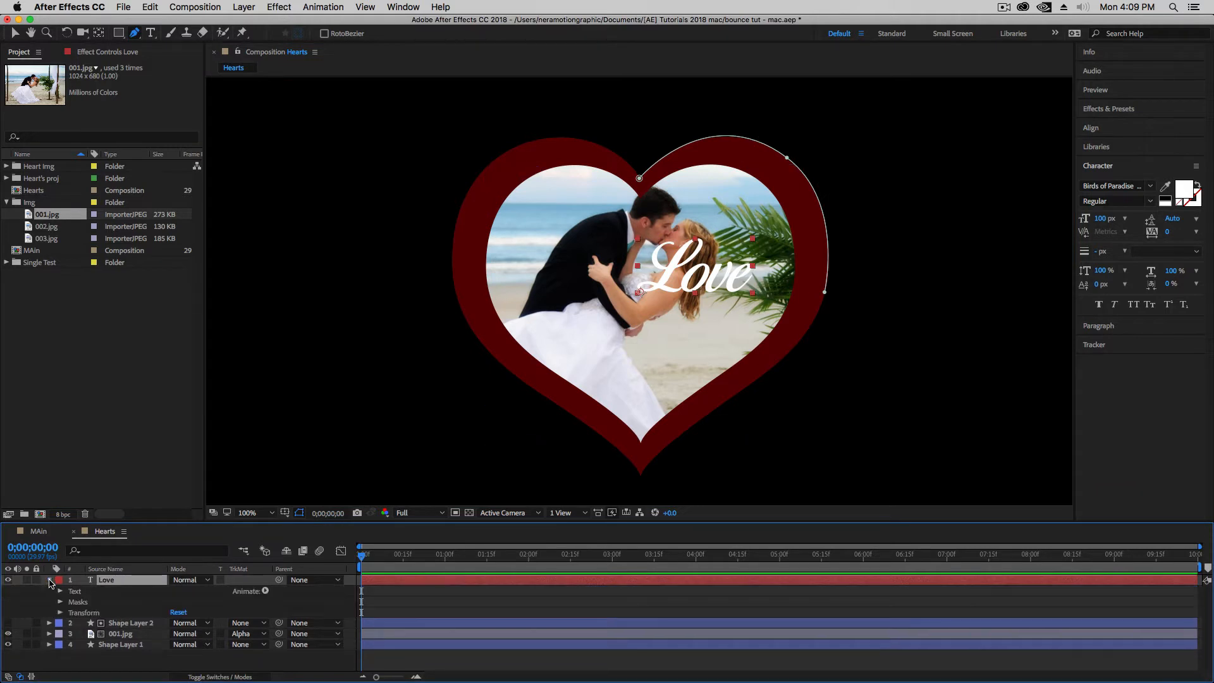
{"action": "left_click", "coordinate": [61, 591]}
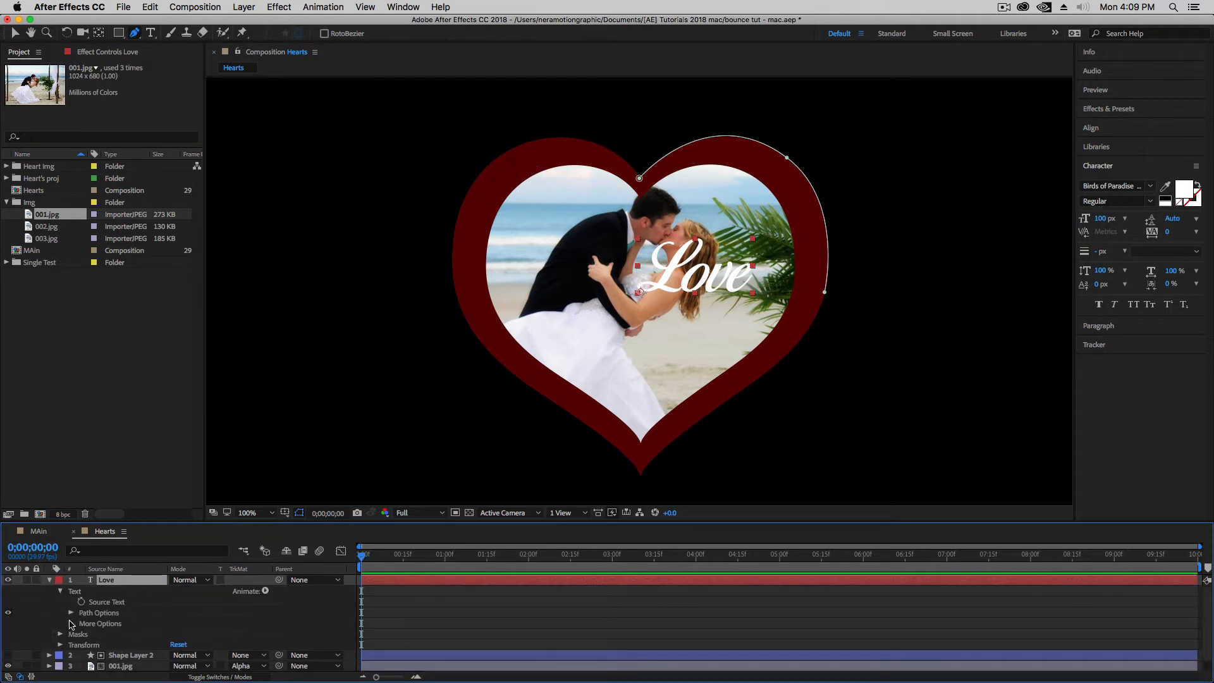
{"action": "left_click", "coordinate": [72, 613]}
{"action": "left_click", "coordinate": [218, 626]}
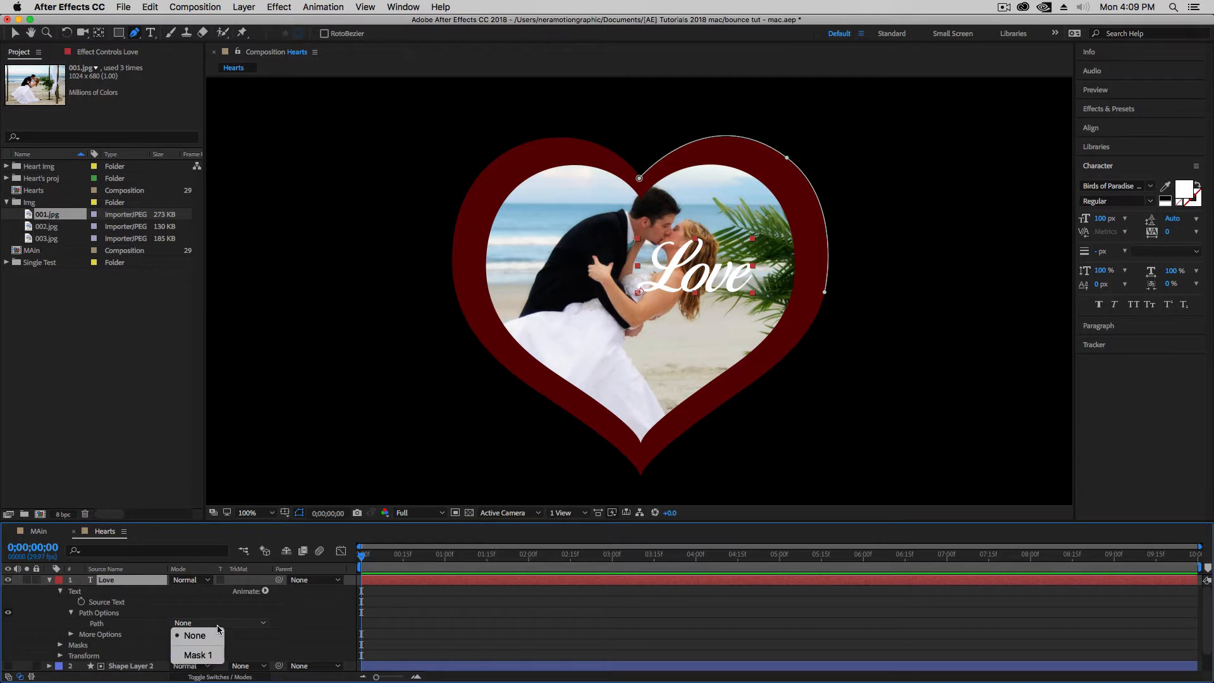
{"action": "left_click", "coordinate": [198, 655]}
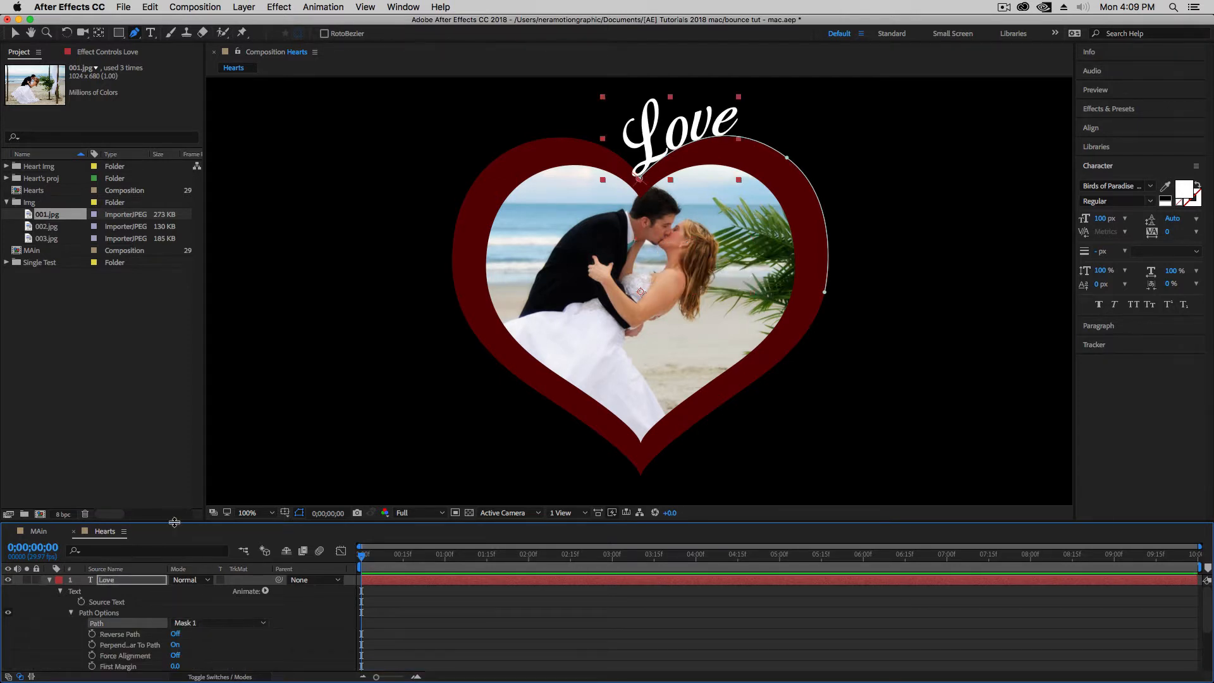
Step: Slide the Love text along the curve by setting its First Margin to 33
{"action": "left_click_drag", "start_coordinate": [177, 520], "coordinate": [200, 435]}
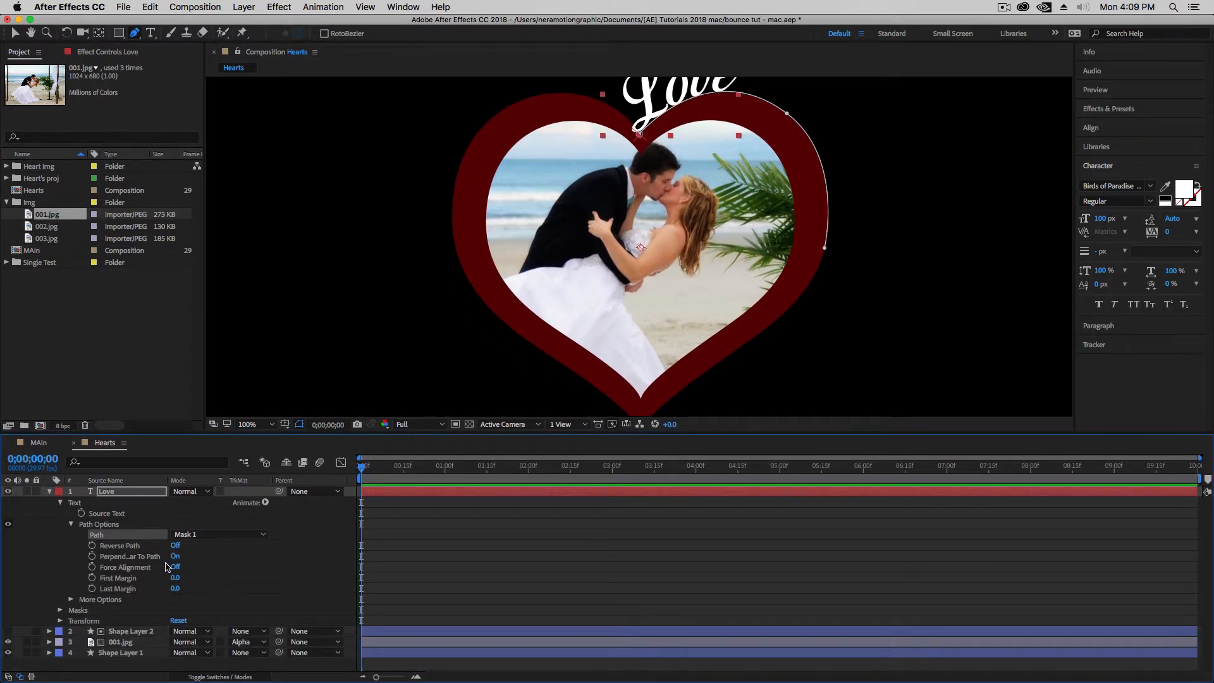
{"action": "left_click_drag", "start_coordinate": [175, 578], "coordinate": [199, 580]}
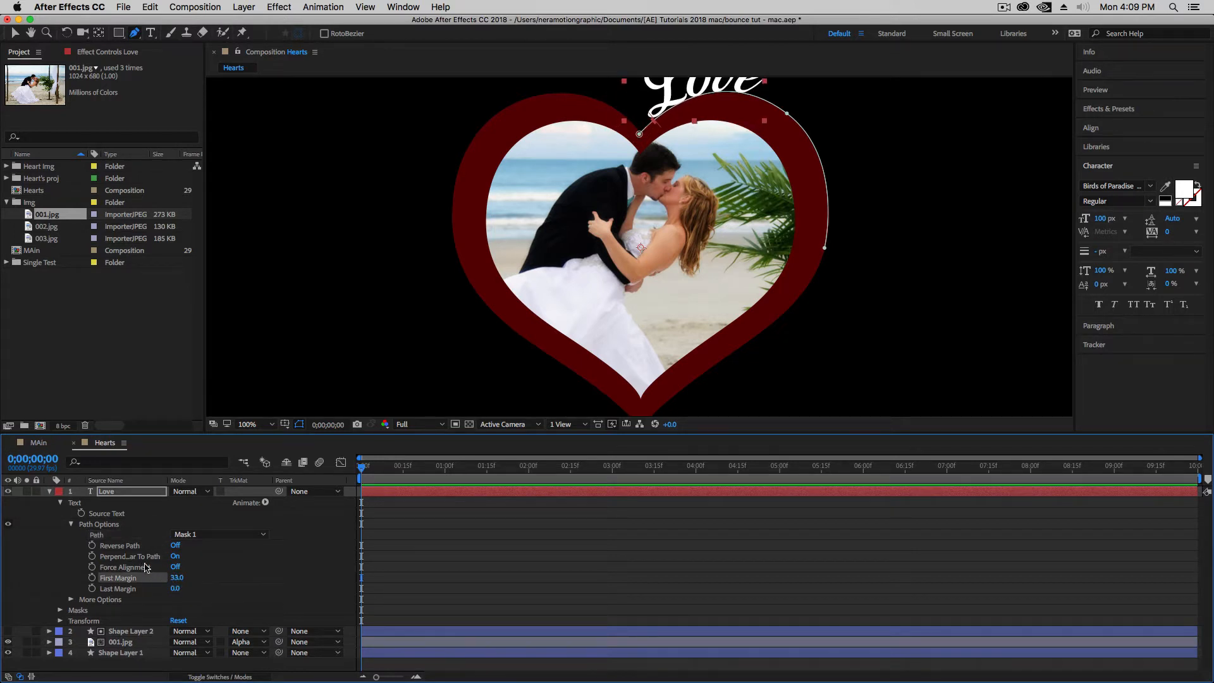
{"action": "left_click", "coordinate": [50, 492]}
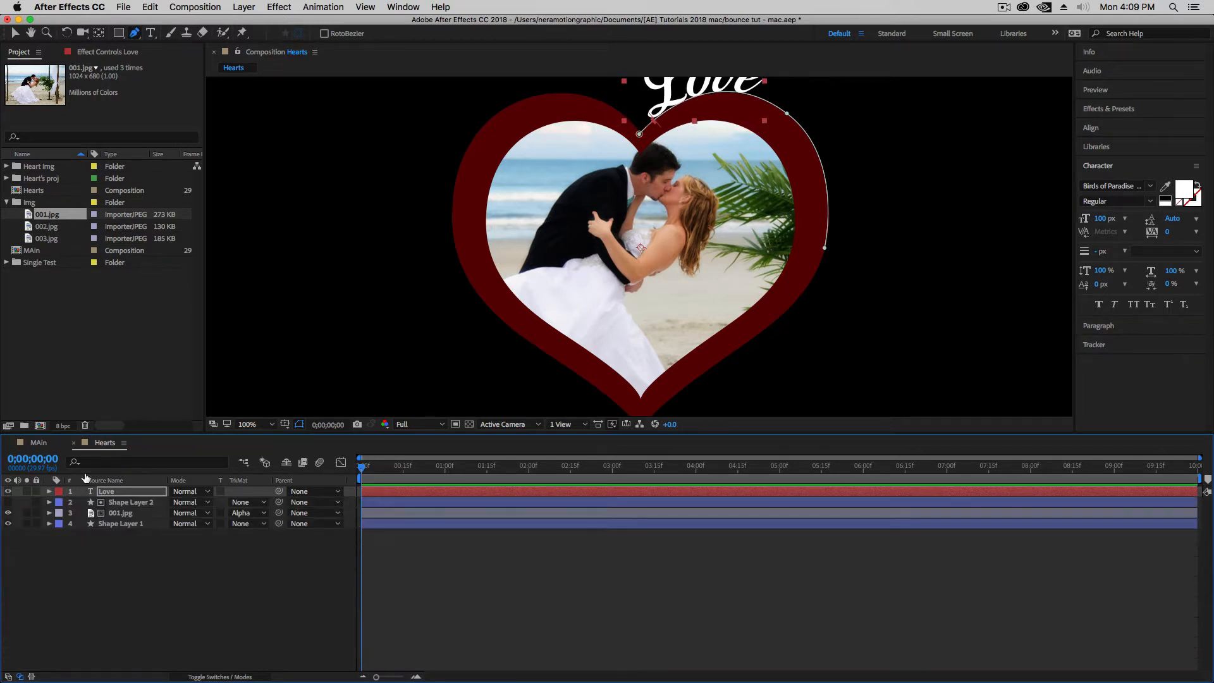
{"action": "left_click", "coordinate": [256, 424]}
{"action": "left_click", "coordinate": [255, 436]}
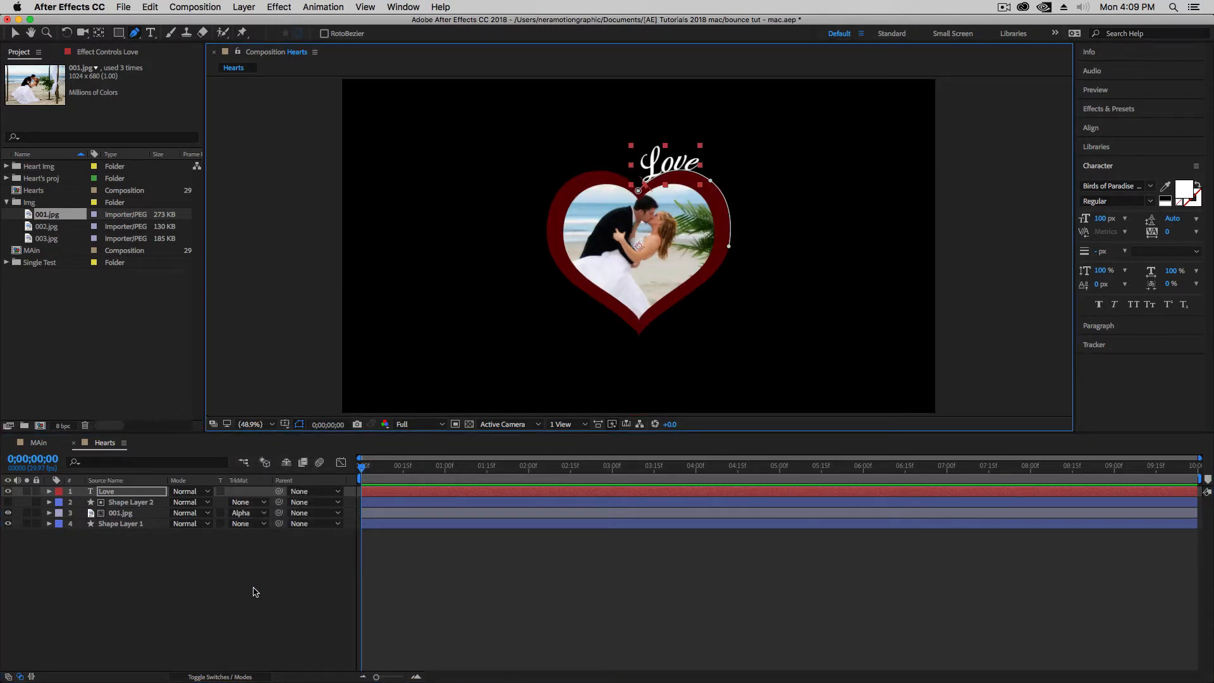
{"action": "left_click", "coordinate": [253, 588]}
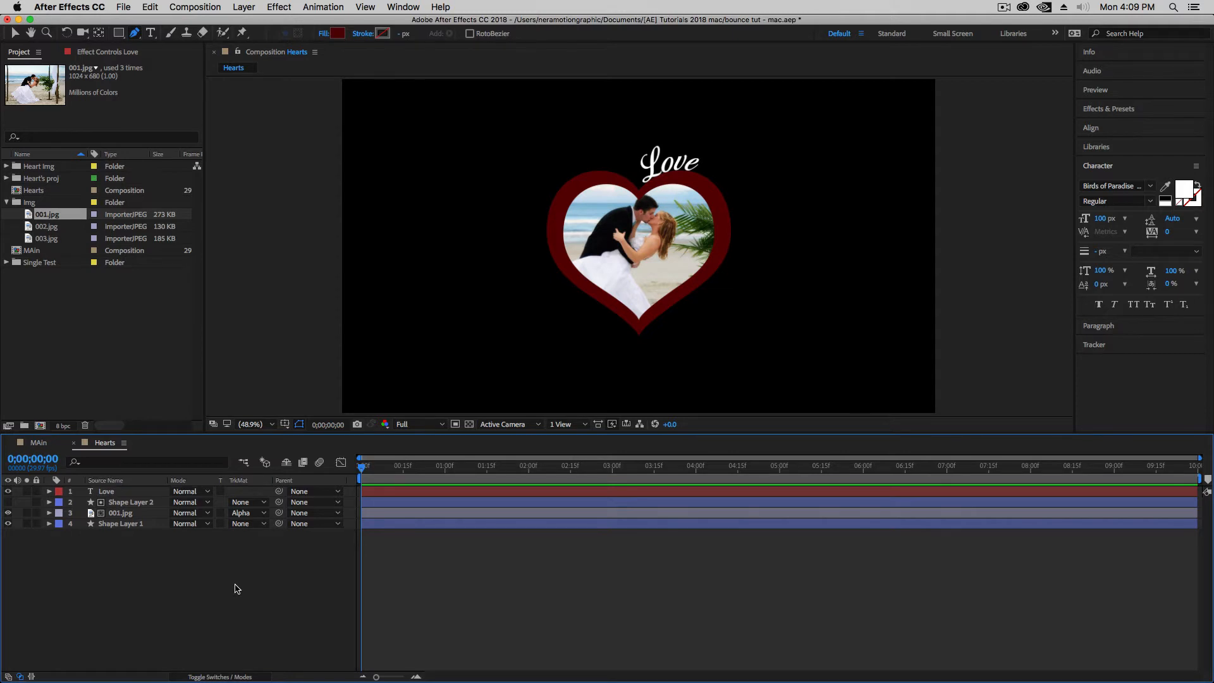
Step: Pre-compose all four layers into a composition named "love", moving all attributes into it
{"action": "left_click_drag", "start_coordinate": [168, 612], "coordinate": [95, 493]}
{"action": "right_click", "coordinate": [127, 504]}
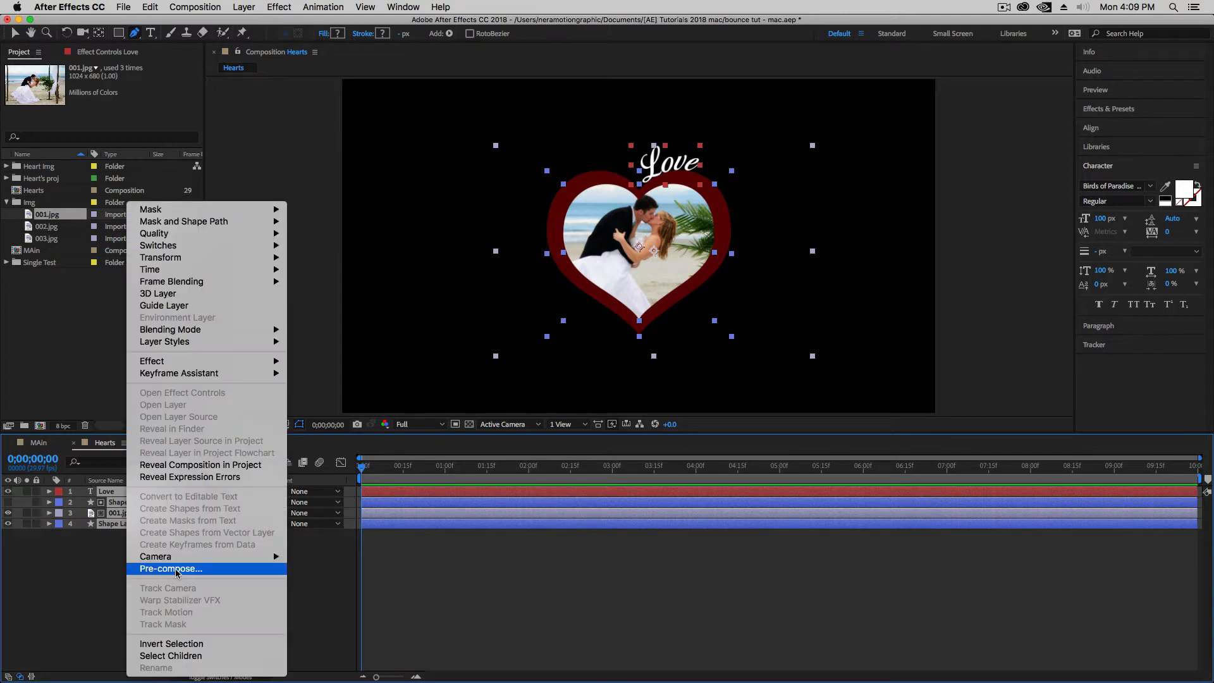
{"action": "left_click", "coordinate": [178, 572]}
{"action": "left_click", "coordinate": [528, 361]}
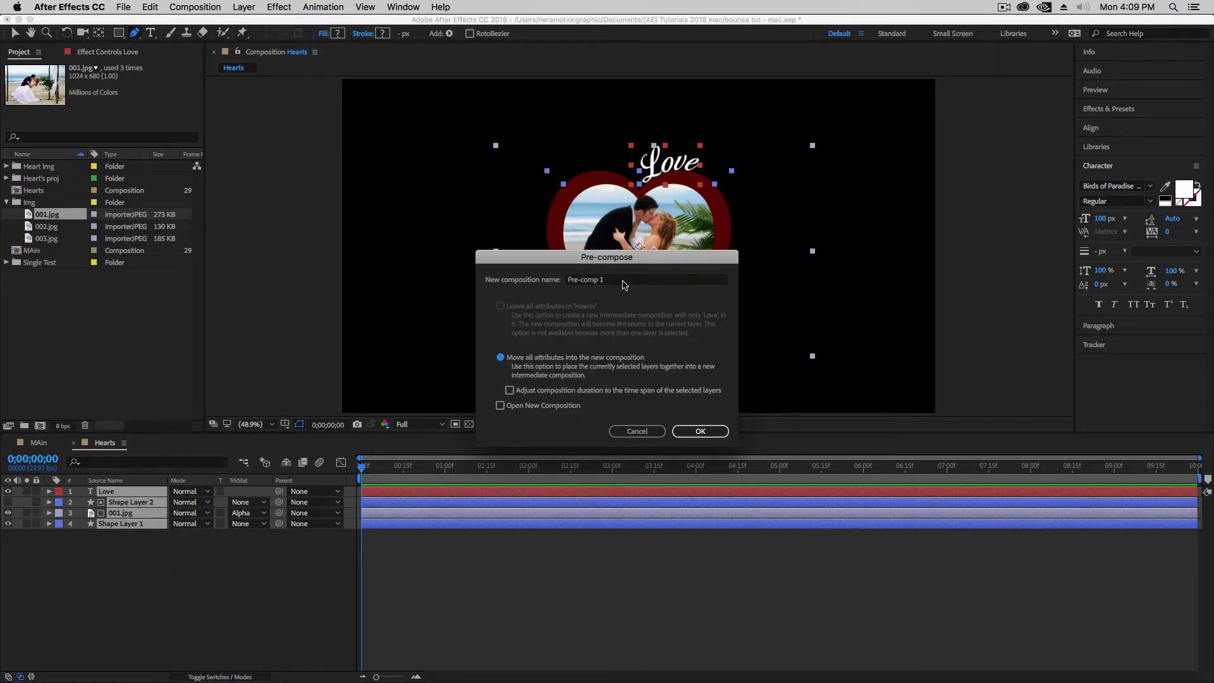
{"action": "left_click_drag", "start_coordinate": [622, 281], "coordinate": [535, 270]}
{"action": "key", "text": "BackSpace"}
{"action": "type", "text": "lov"}
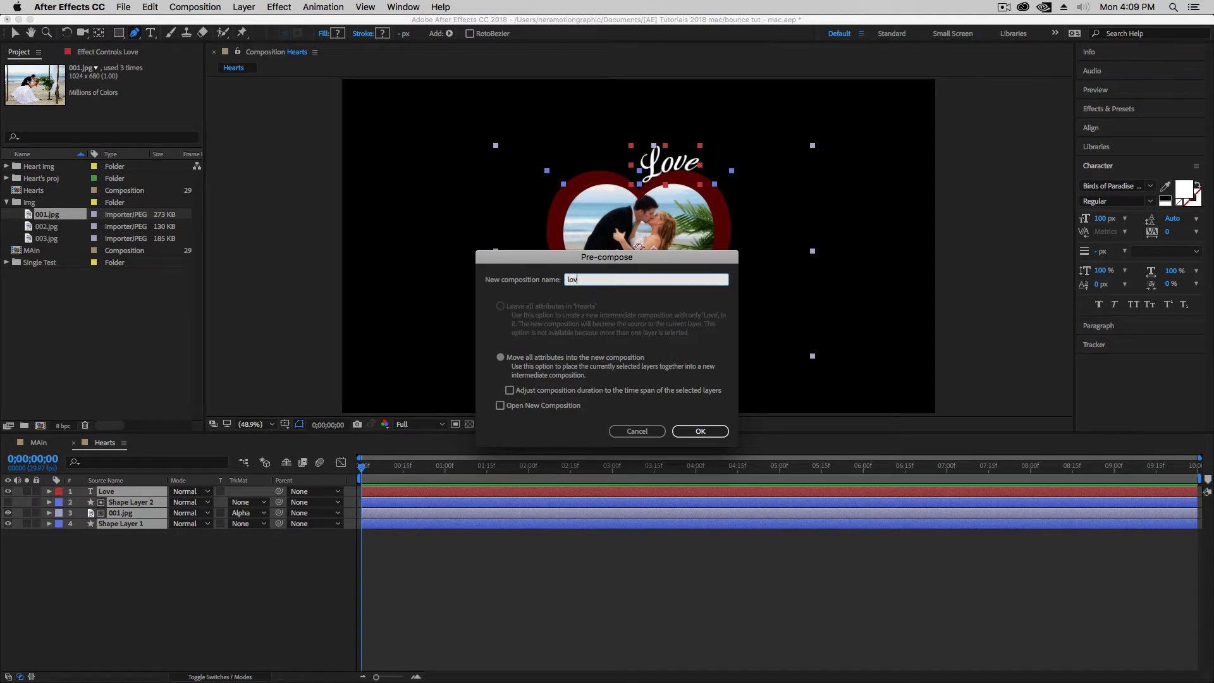
{"action": "type", "text": "e"}
{"action": "key", "text": "Return"}
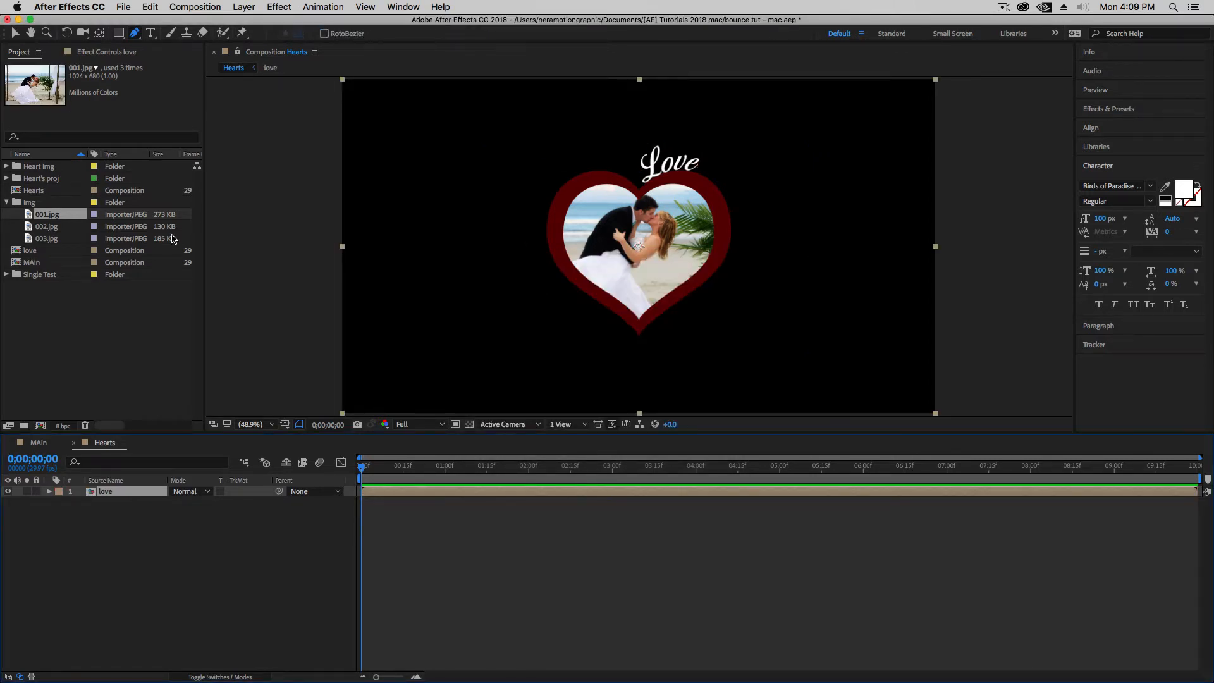
Step: Collapse the Img folder and create a new composition, Comp 1, with its height set to 5 px
{"action": "left_click", "coordinate": [7, 202]}
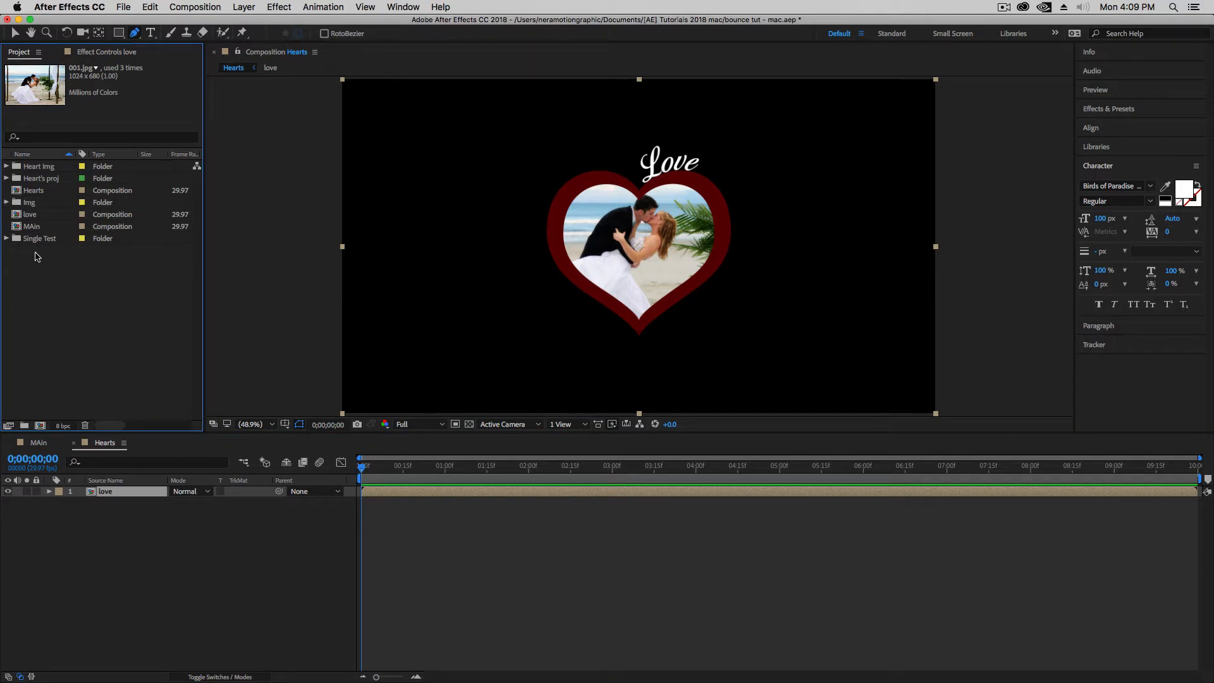
{"action": "left_click", "coordinate": [35, 215]}
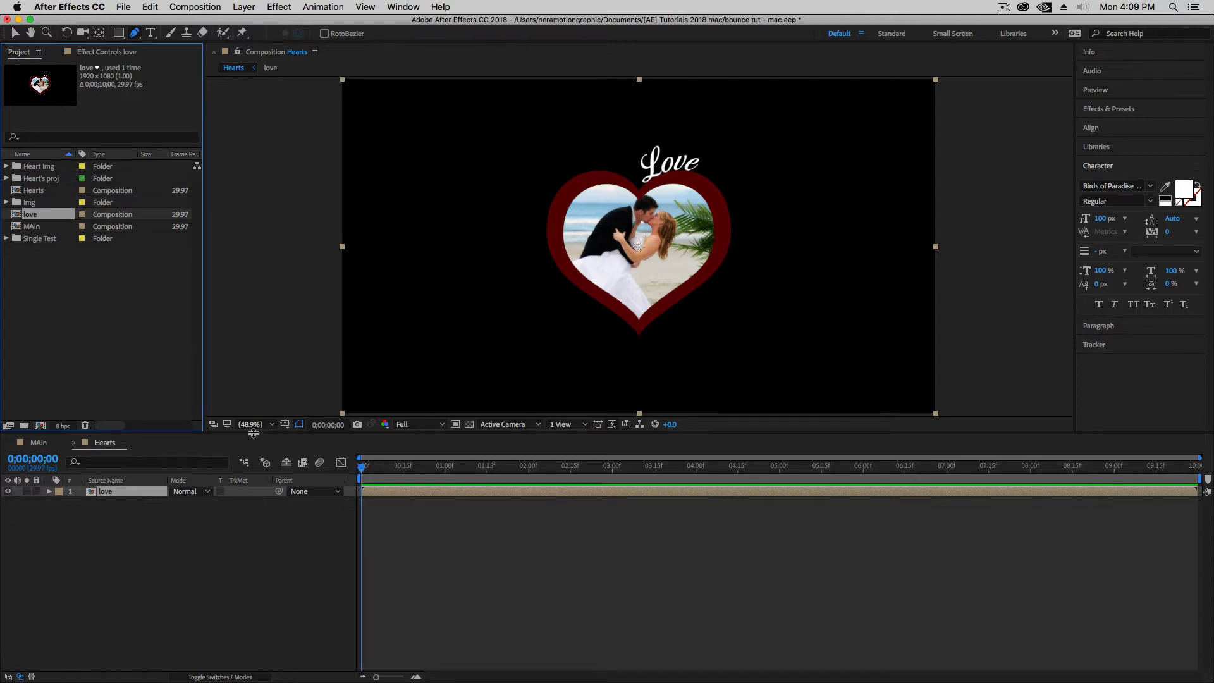
{"action": "left_click_drag", "start_coordinate": [253, 433], "coordinate": [251, 468]}
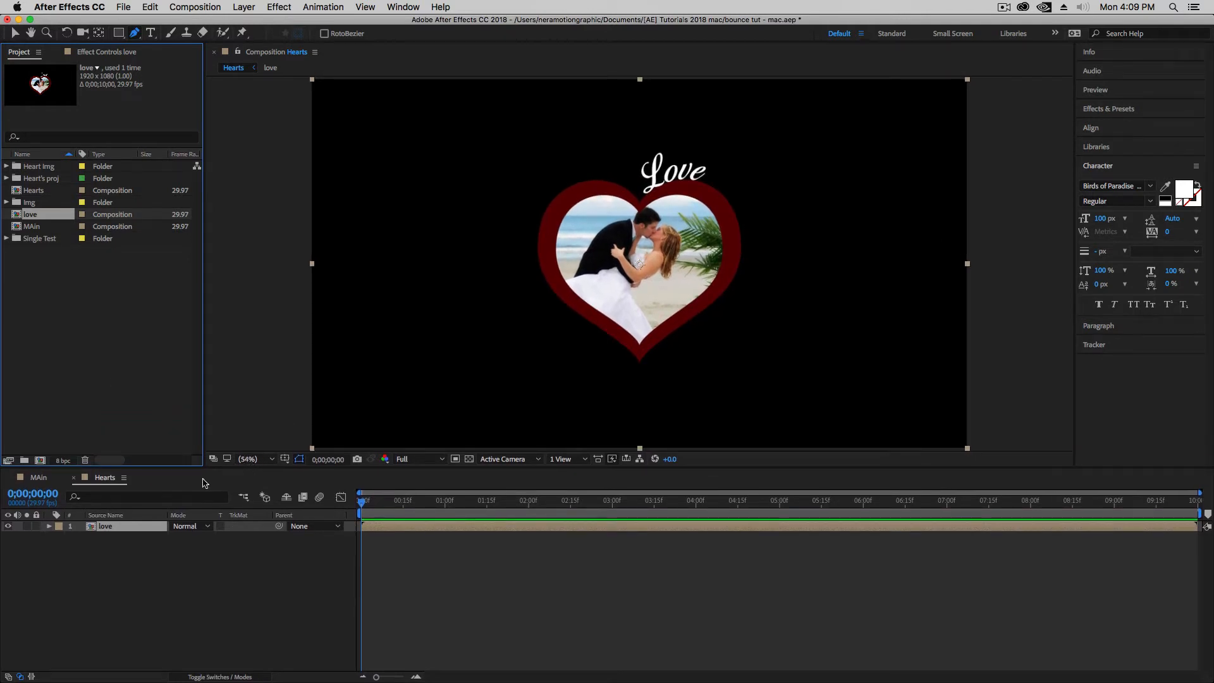
{"action": "left_click", "coordinate": [111, 377]}
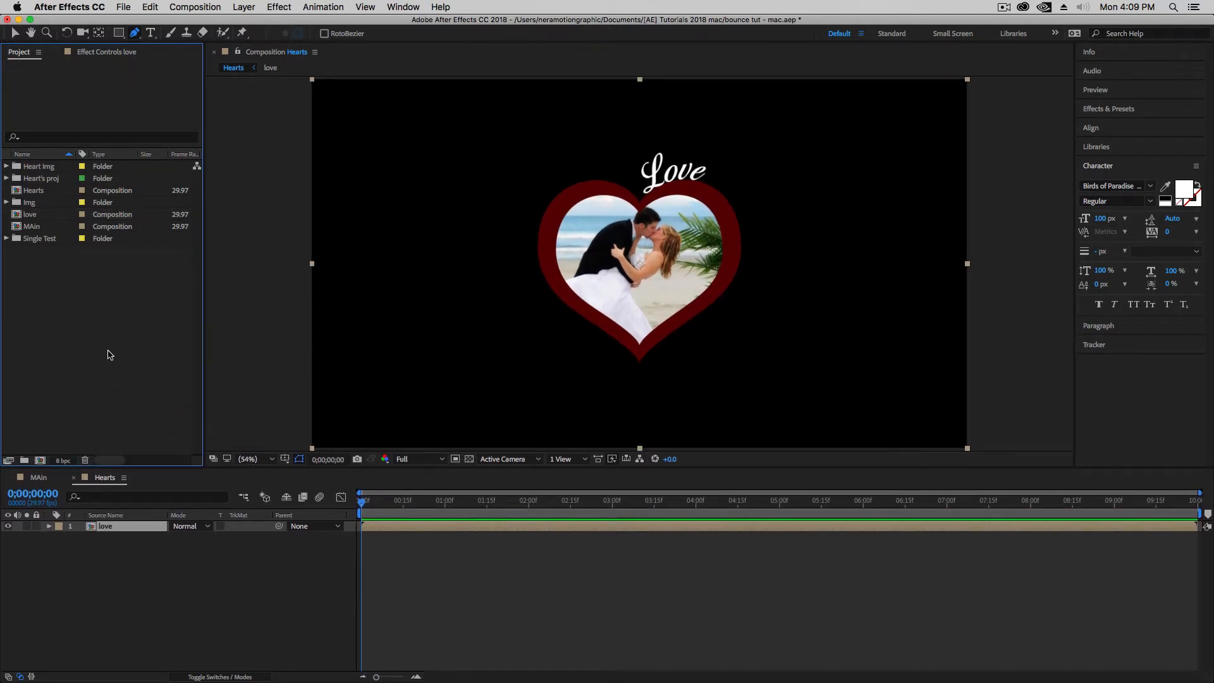
{"action": "key", "text": "super+n"}
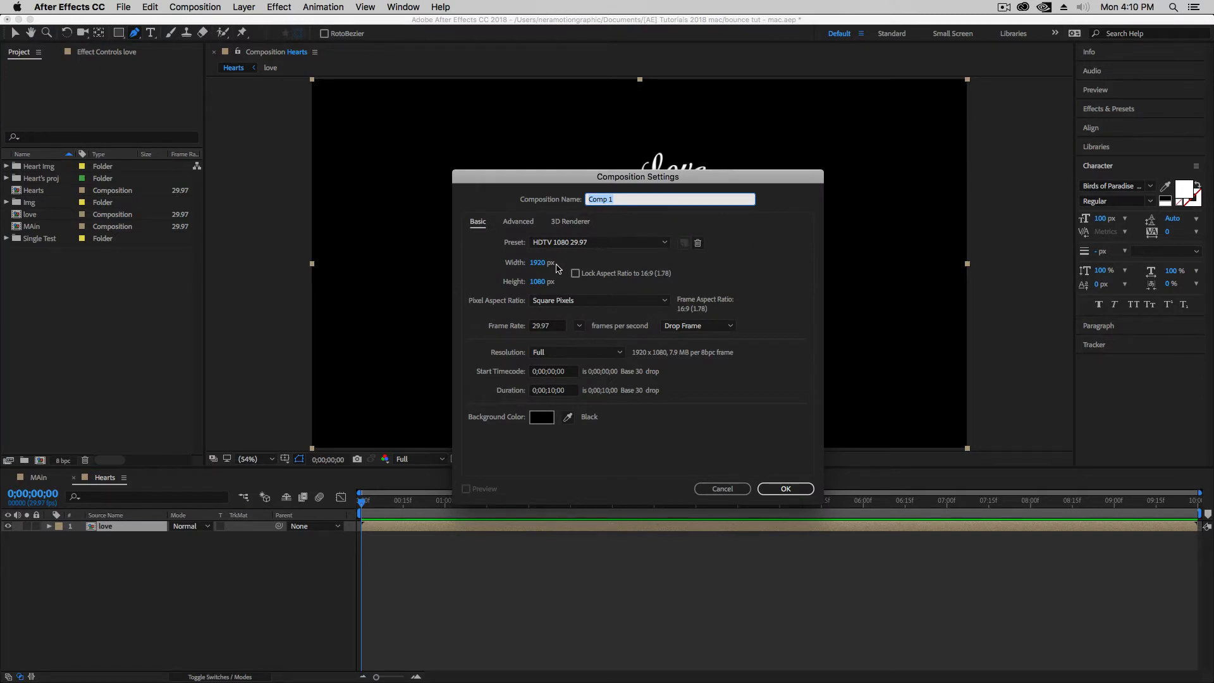
{"action": "left_click", "coordinate": [537, 282]}
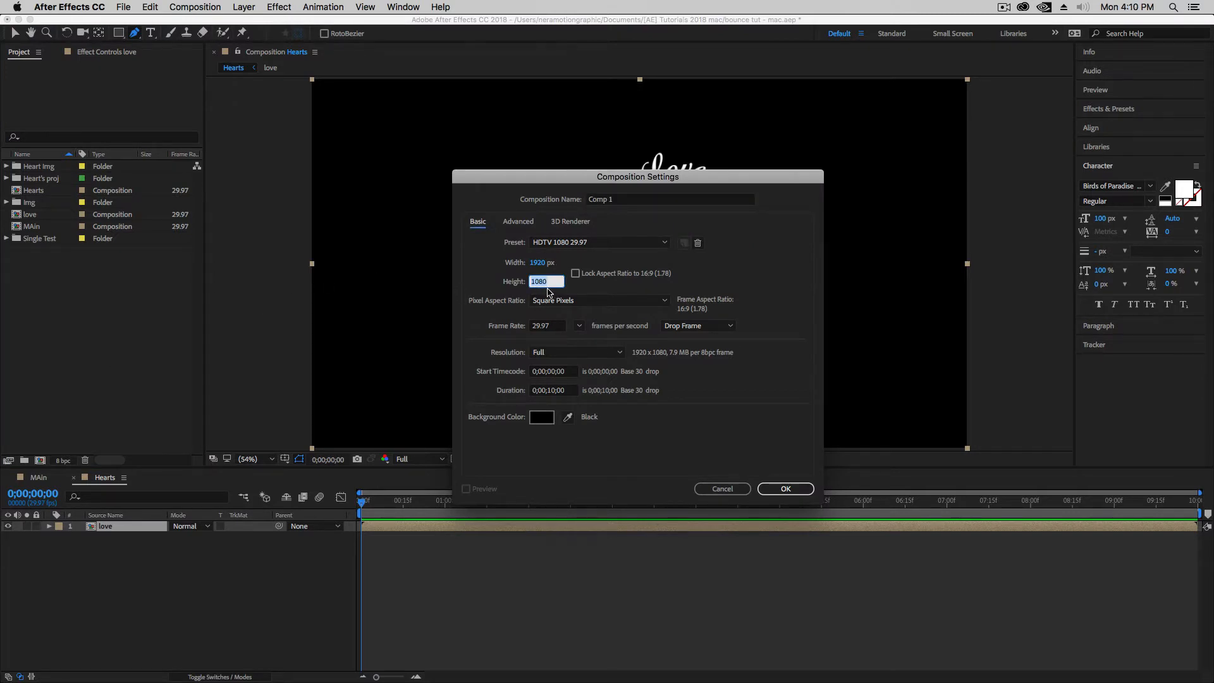
{"action": "type", "text": "5"}
{"action": "key", "text": "Return"}
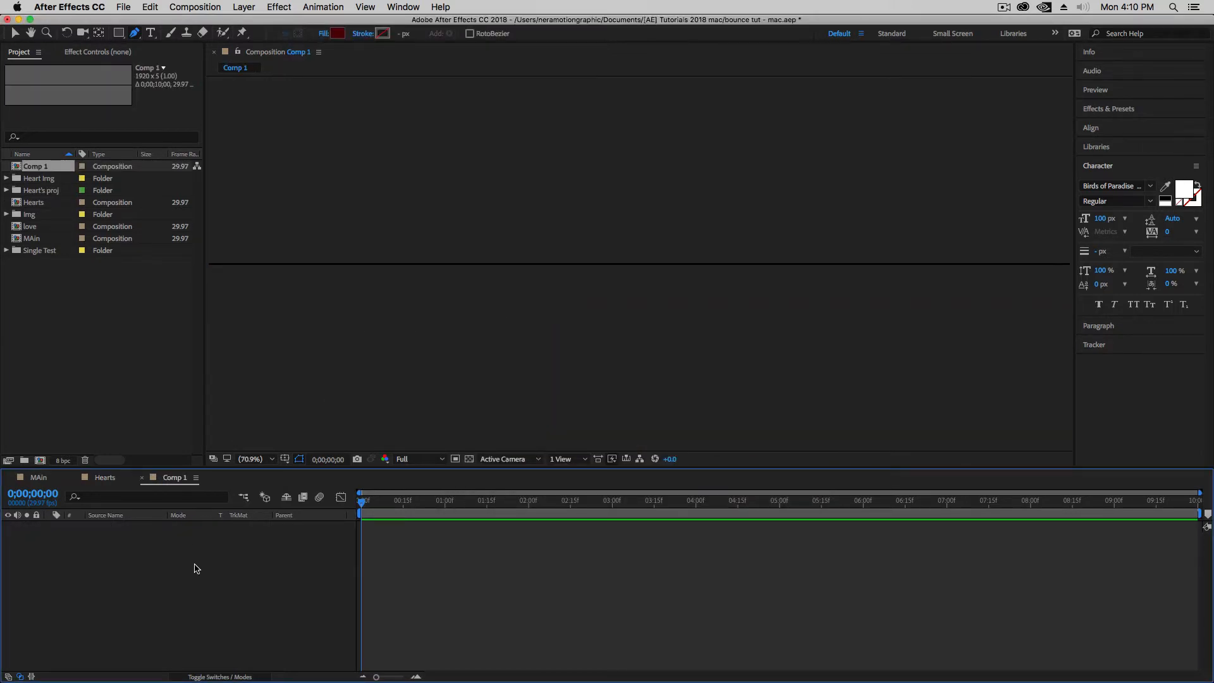
Step: Draw a full-width rectangle covering Comp 1 and darken its fill to a near-black red
{"action": "left_click", "coordinate": [118, 32]}
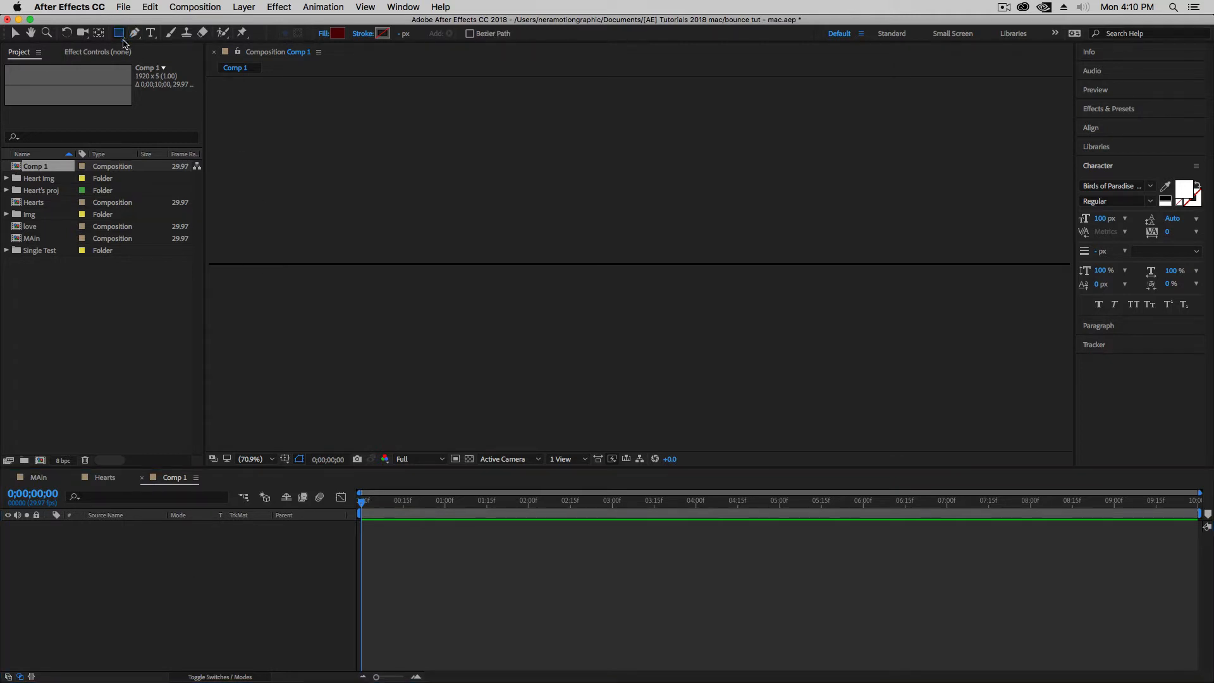
{"action": "mouse_move", "coordinate": [207, 252]}
{"action": "left_mouse_down"}
{"action": "mouse_move", "coordinate": [271, 284]}
{"action": "mouse_move", "coordinate": [1070, 276]}
{"action": "left_mouse_up"}
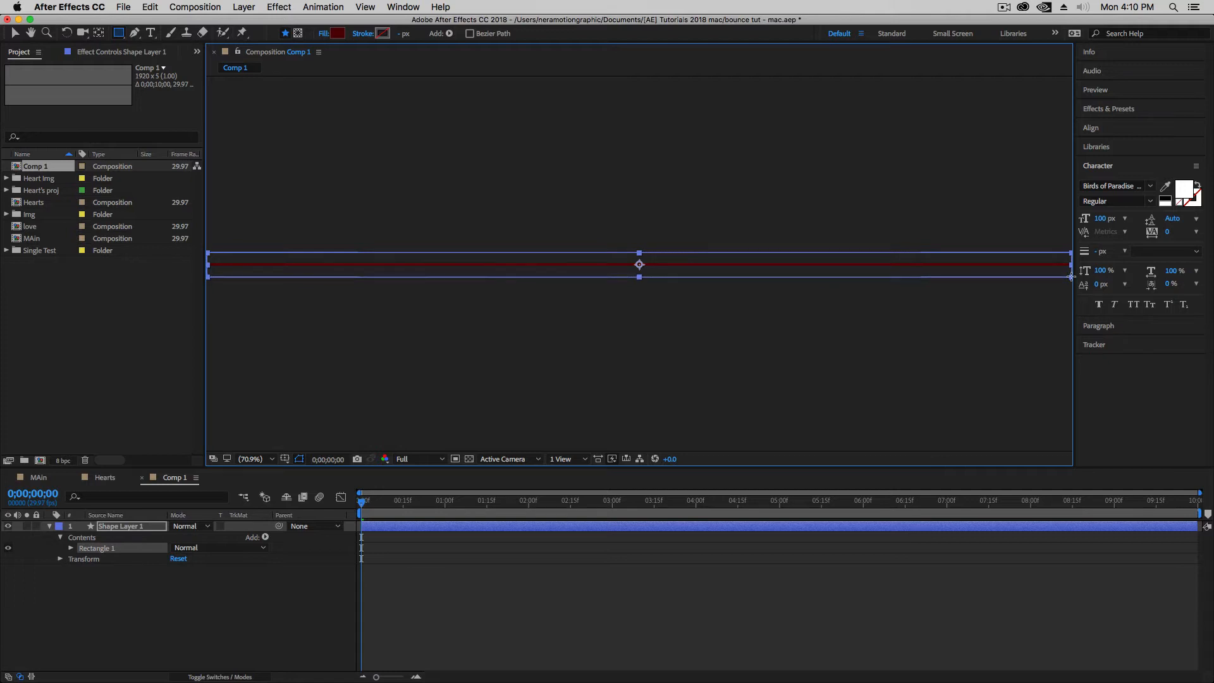
{"action": "left_click", "coordinate": [337, 33]}
{"action": "left_click_drag", "start_coordinate": [886, 438], "coordinate": [880, 454]}
{"action": "left_click", "coordinate": [1035, 307]}
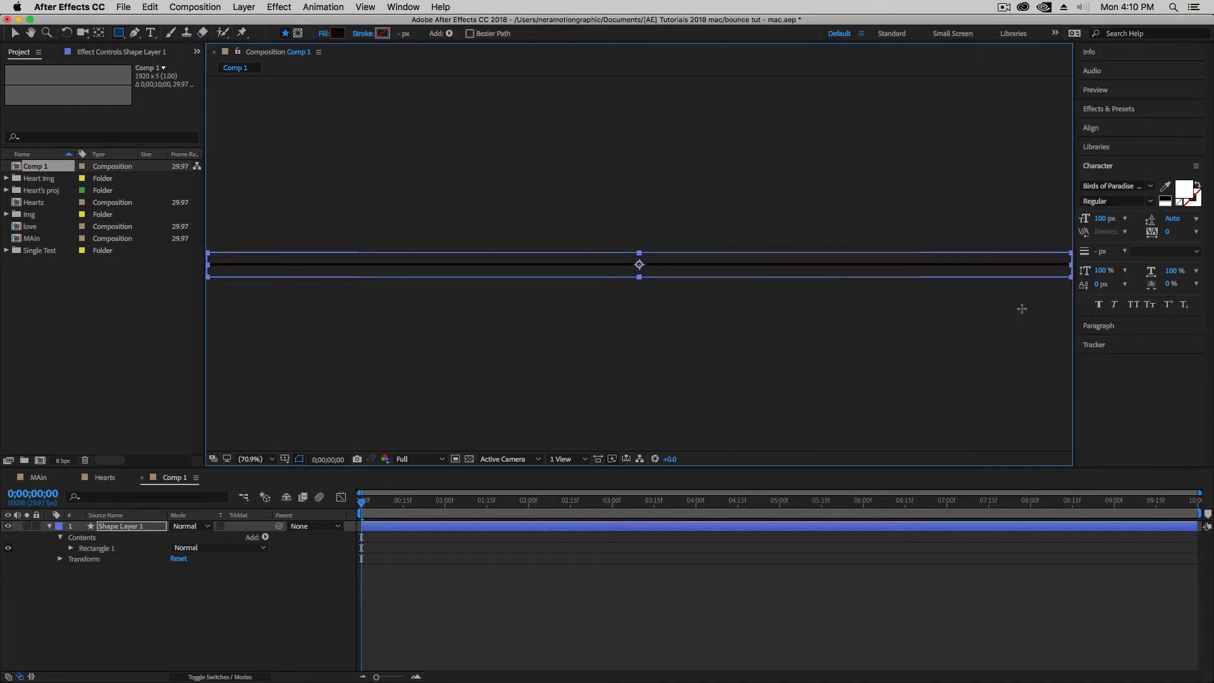
{"action": "left_click", "coordinate": [158, 588]}
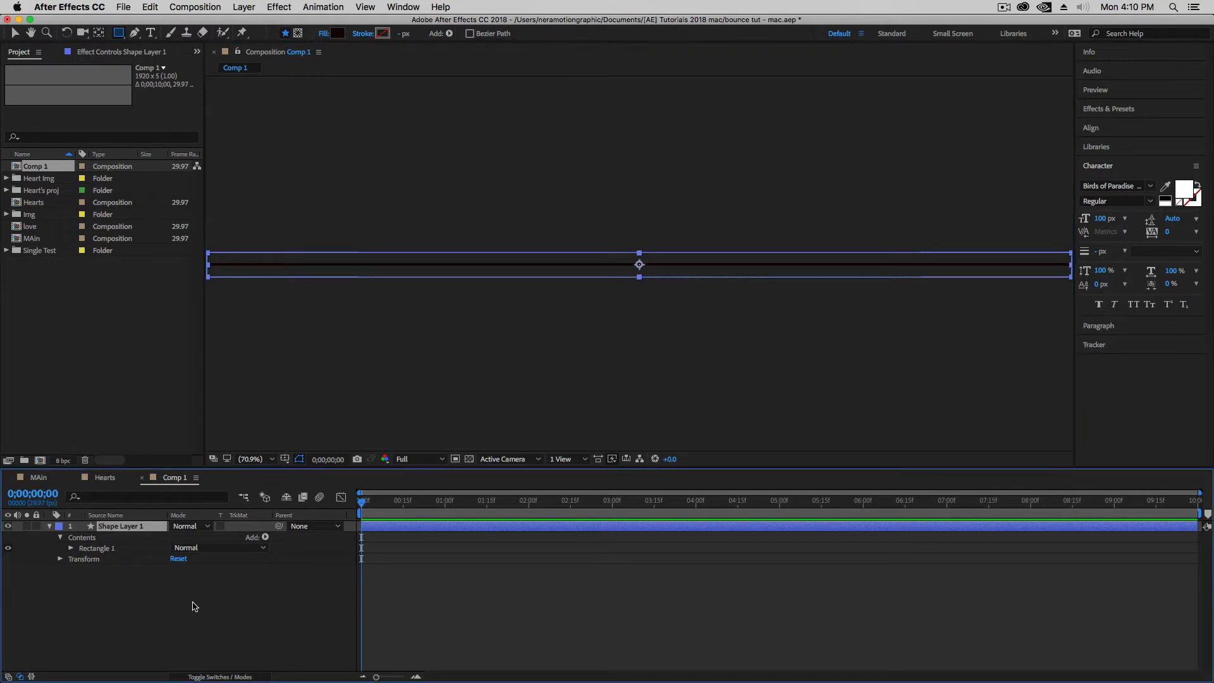
Step: Duplicate the rectangle layer in Comp 1 and change the lower copy's fill color to white
{"action": "key", "text": "super+d"}
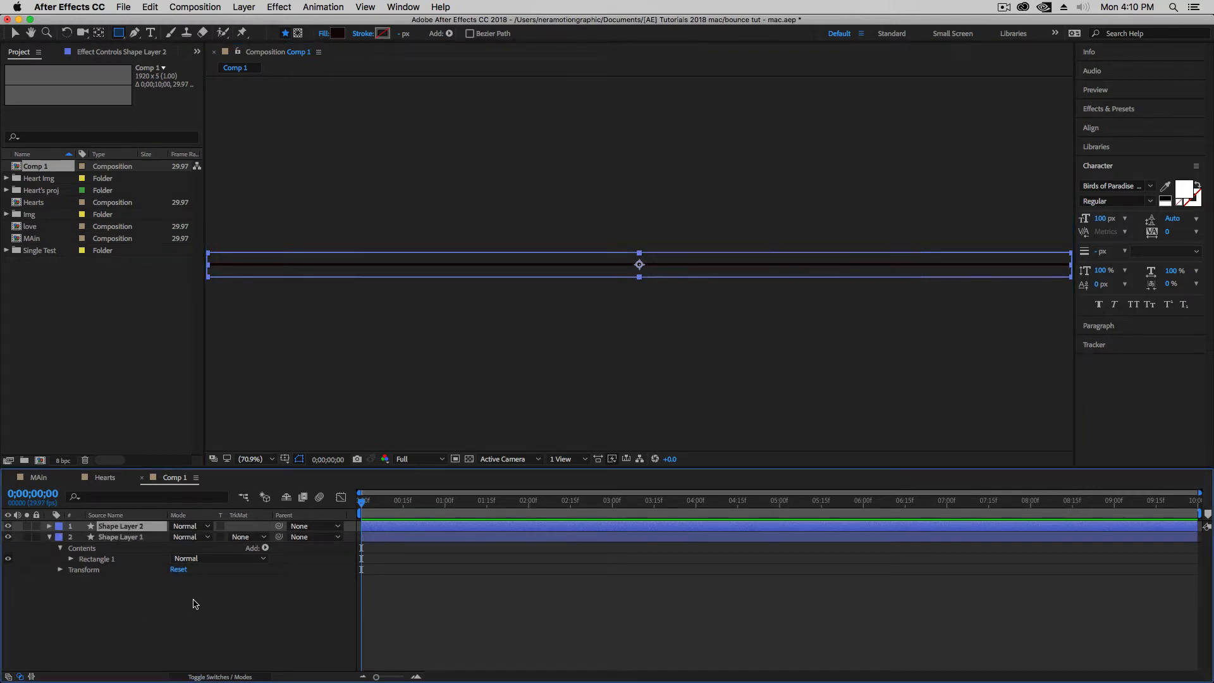
{"action": "left_click", "coordinate": [130, 538]}
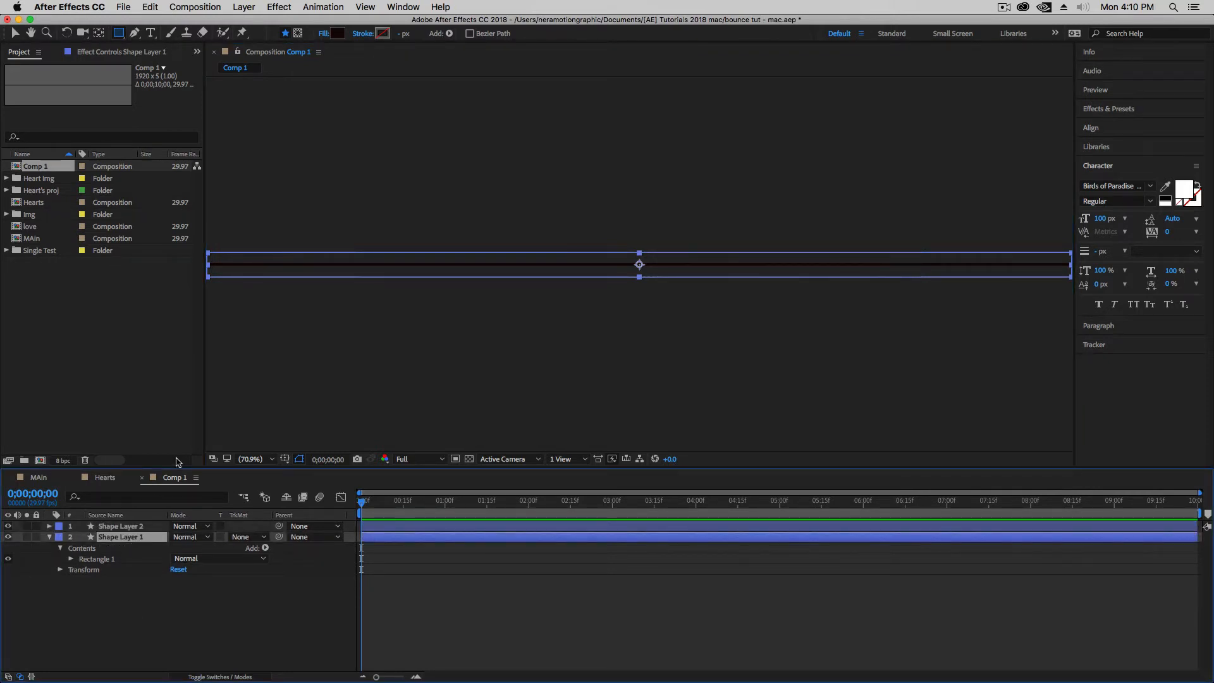
{"action": "left_click", "coordinate": [338, 33]}
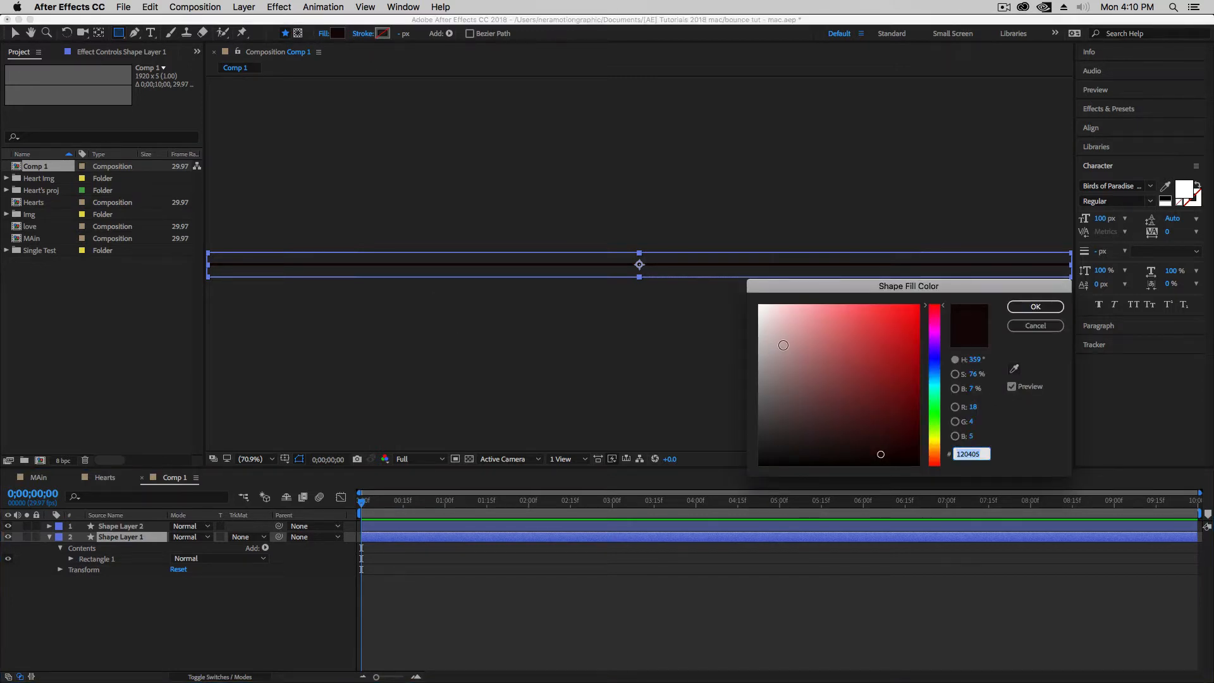
{"action": "left_click_drag", "start_coordinate": [782, 345], "coordinate": [665, 228]}
{"action": "left_click", "coordinate": [1036, 306]}
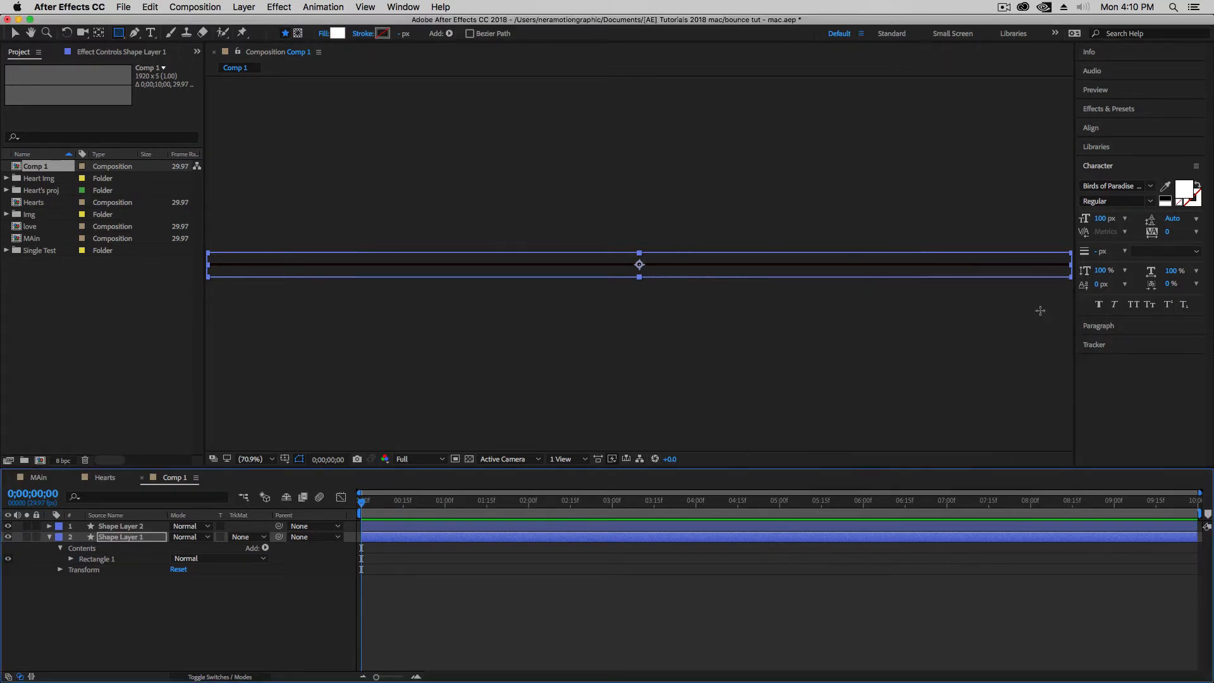
Step: Find the Venetian Blinds transition effect by searching for "blind" and apply it to the upper dark shape layer
{"action": "left_click", "coordinate": [118, 526]}
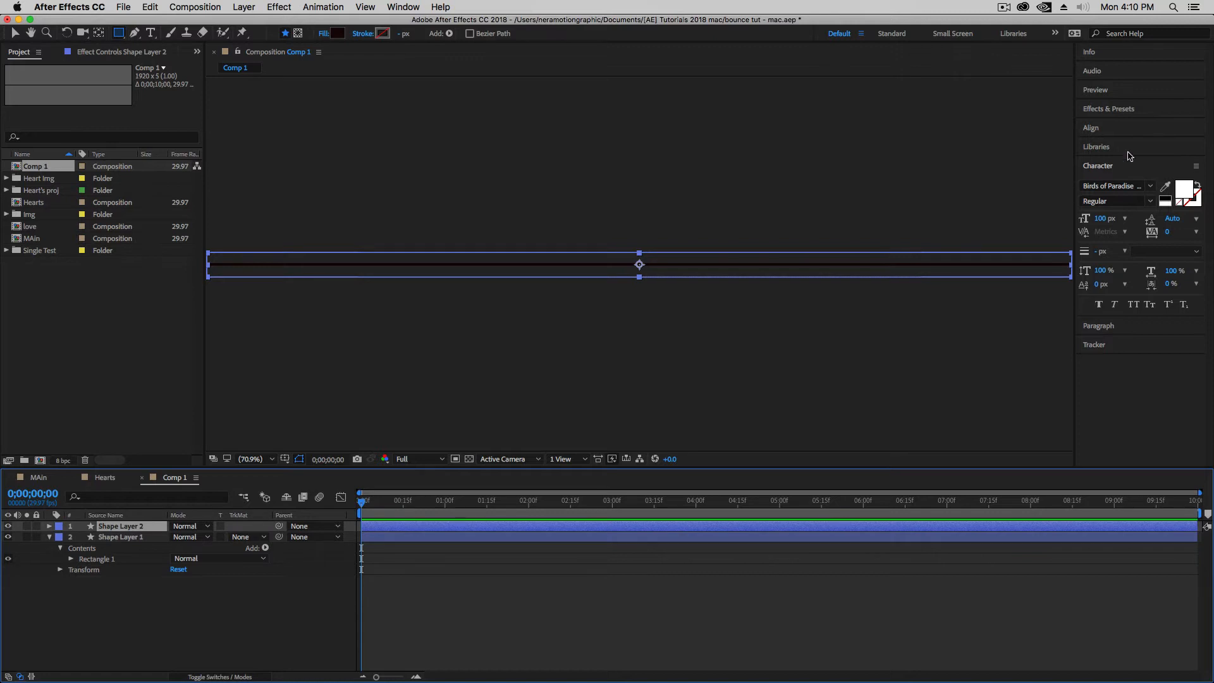
{"action": "left_click", "coordinate": [1123, 112]}
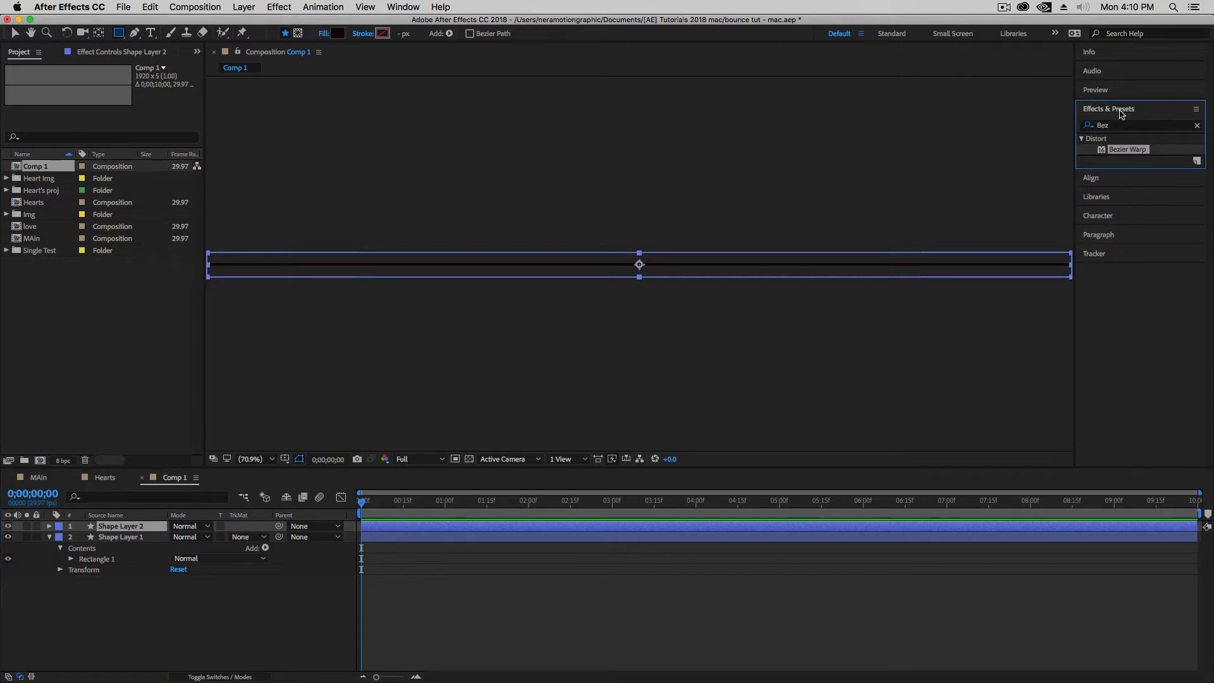
{"action": "left_click", "coordinate": [1196, 125]}
{"action": "type", "text": "blind"}
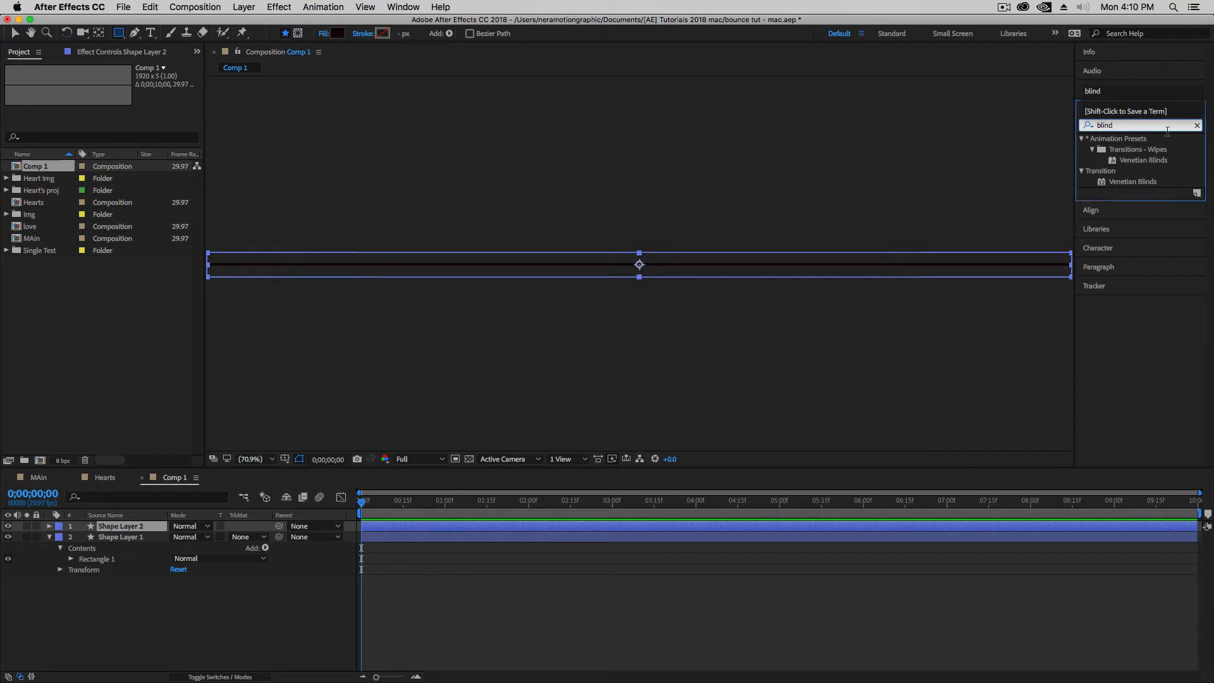
{"action": "double_click", "coordinate": [1114, 181]}
Step: Set the Venetian Blinds Transition Completion to 12% and its Direction to 25°
{"action": "left_click", "coordinate": [117, 90]}
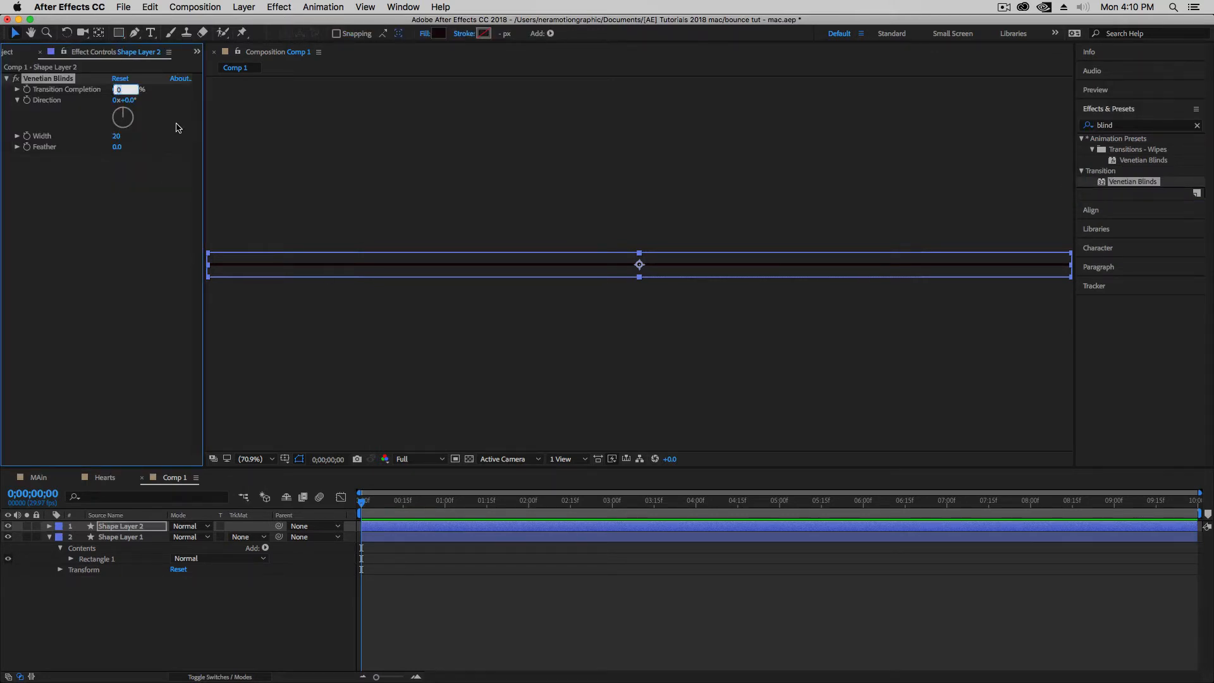
{"action": "type", "text": "12"}
{"action": "key", "text": "Return"}
{"action": "left_click", "coordinate": [130, 100]}
{"action": "type", "text": "2"}
{"action": "key", "text": "Return"}
Step: Close the Comp 1 timeline to return to the Hearts composition and make the timeline area slightly taller
{"action": "left_click", "coordinate": [123, 528]}
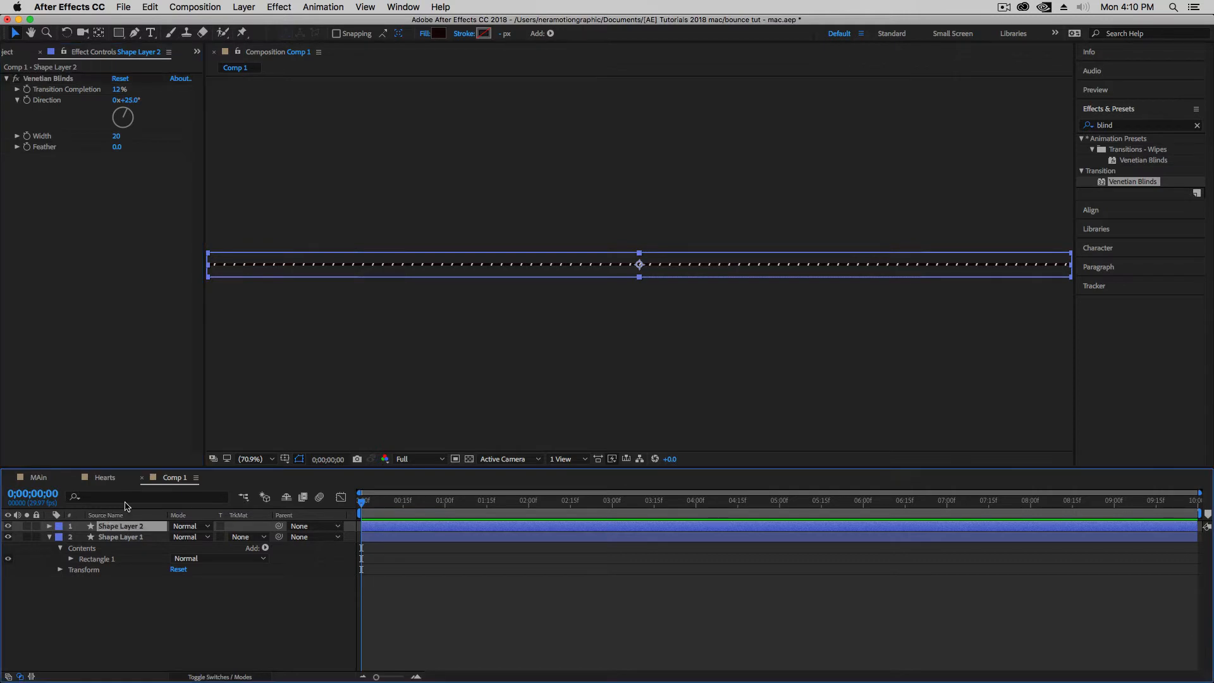
{"action": "left_click", "coordinate": [141, 478]}
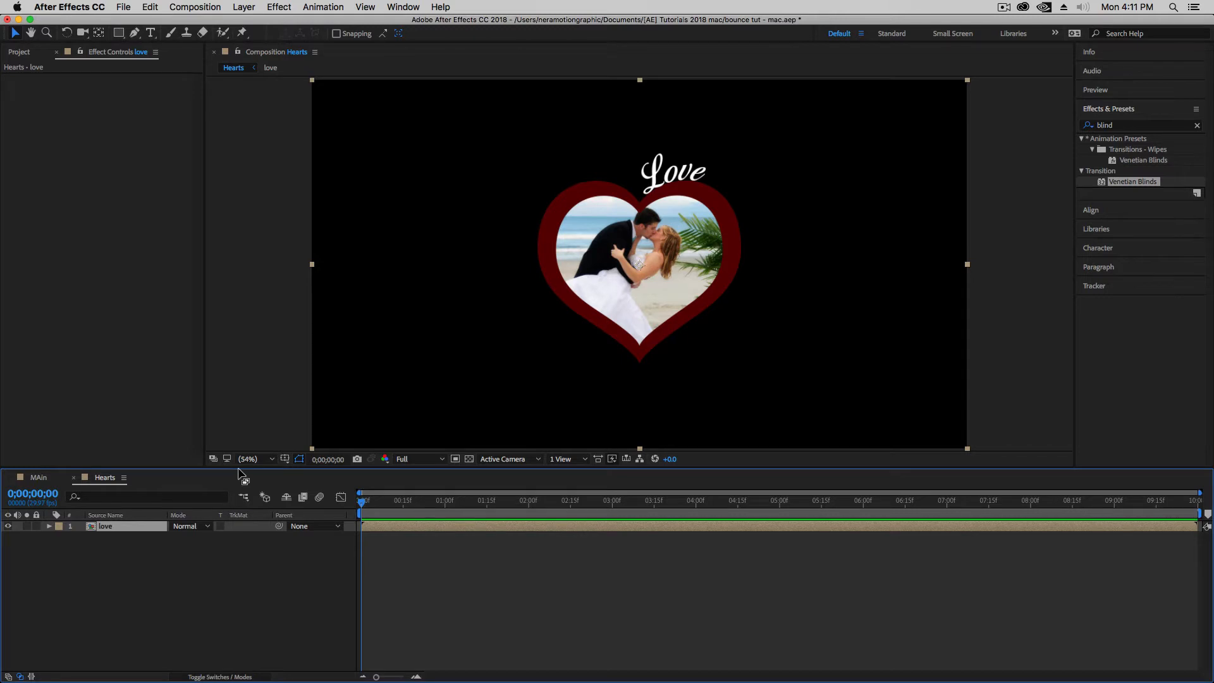
{"action": "left_click_drag", "start_coordinate": [239, 473], "coordinate": [239, 460]}
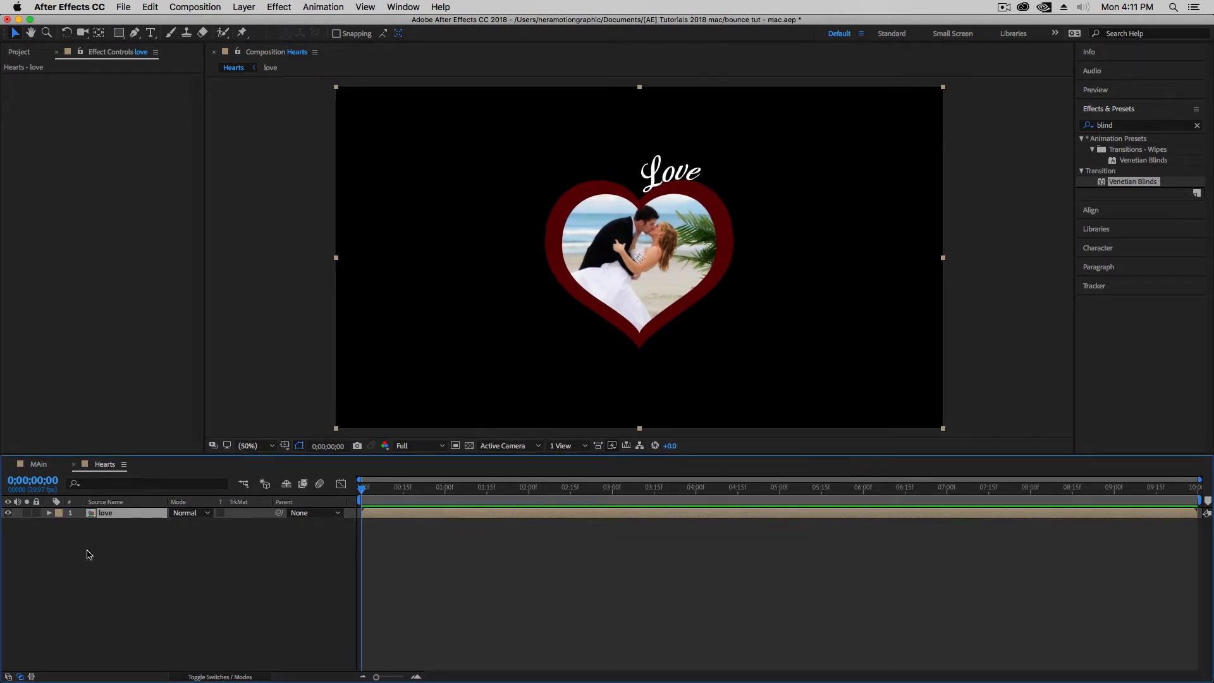
Step: Reveal Anchor Point and Rotation on the love layer and enable default expressions on both properties
{"action": "key", "text": "a"}
{"action": "key", "text": "shift+r"}
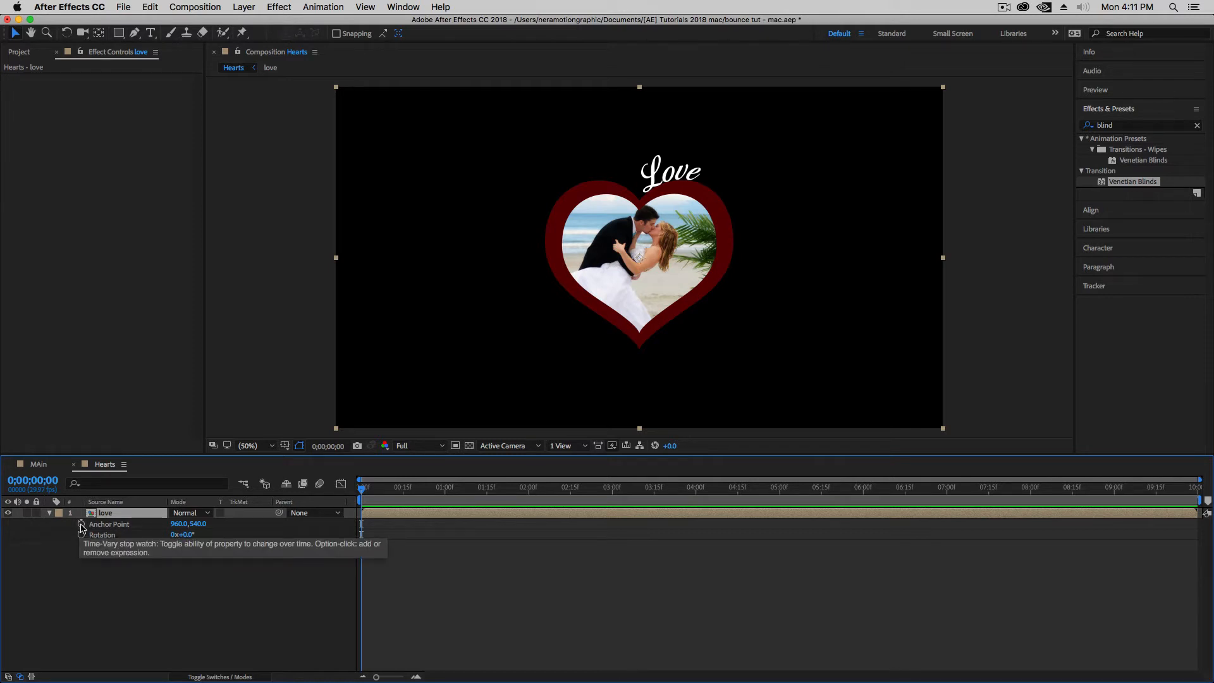
{"action": "left_click", "coordinate": [81, 525], "text": "alt"}
{"action": "left_click", "coordinate": [81, 546], "text": "alt"}
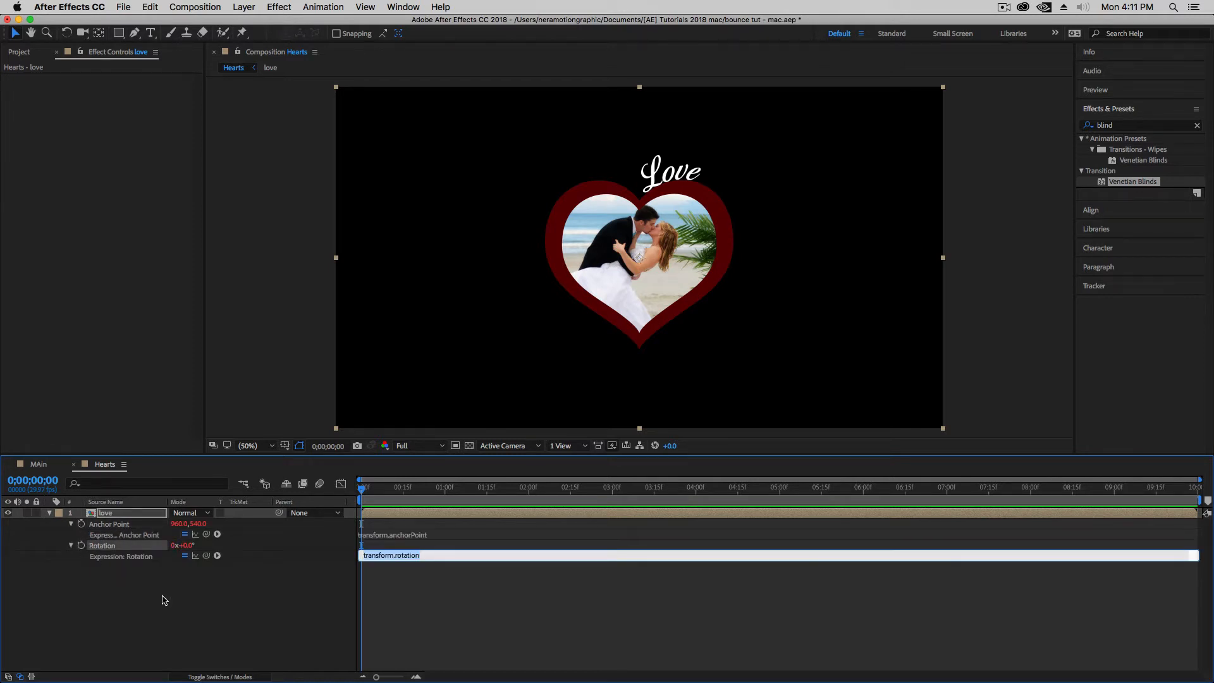
{"action": "left_click", "coordinate": [202, 617]}
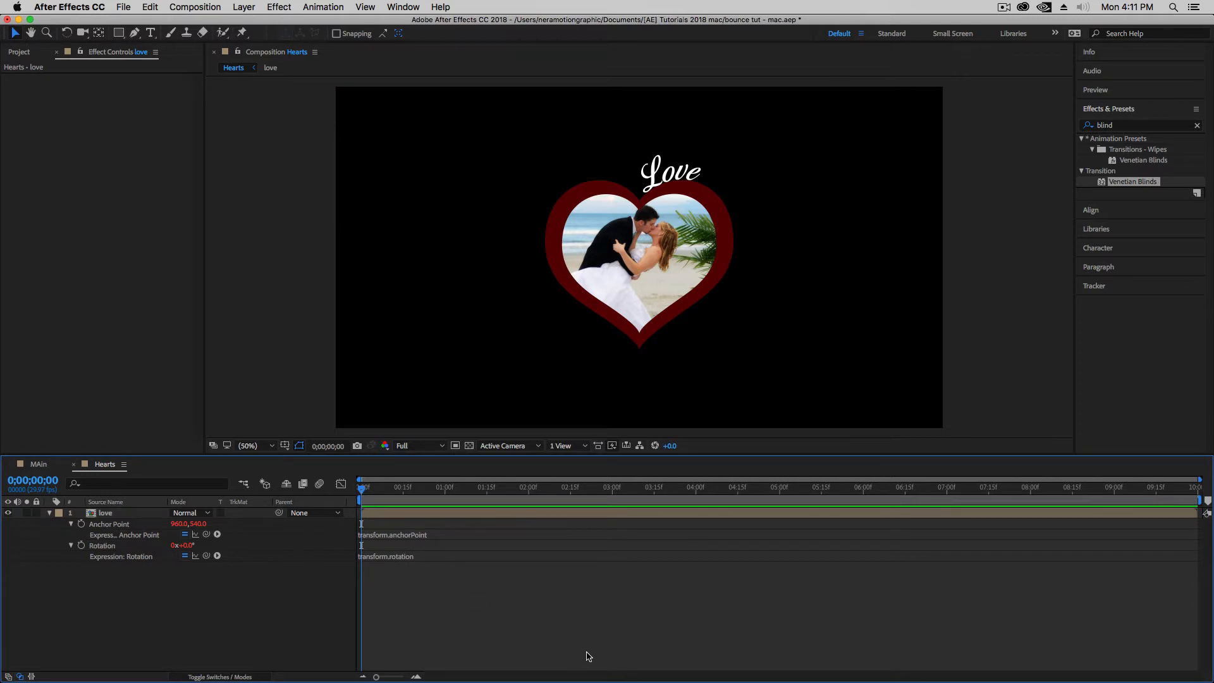
Step: Switch to Safari to look through Adobe's Expression basics help page, and return to After Effects
{"action": "mouse_move", "coordinate": [595, 679]}
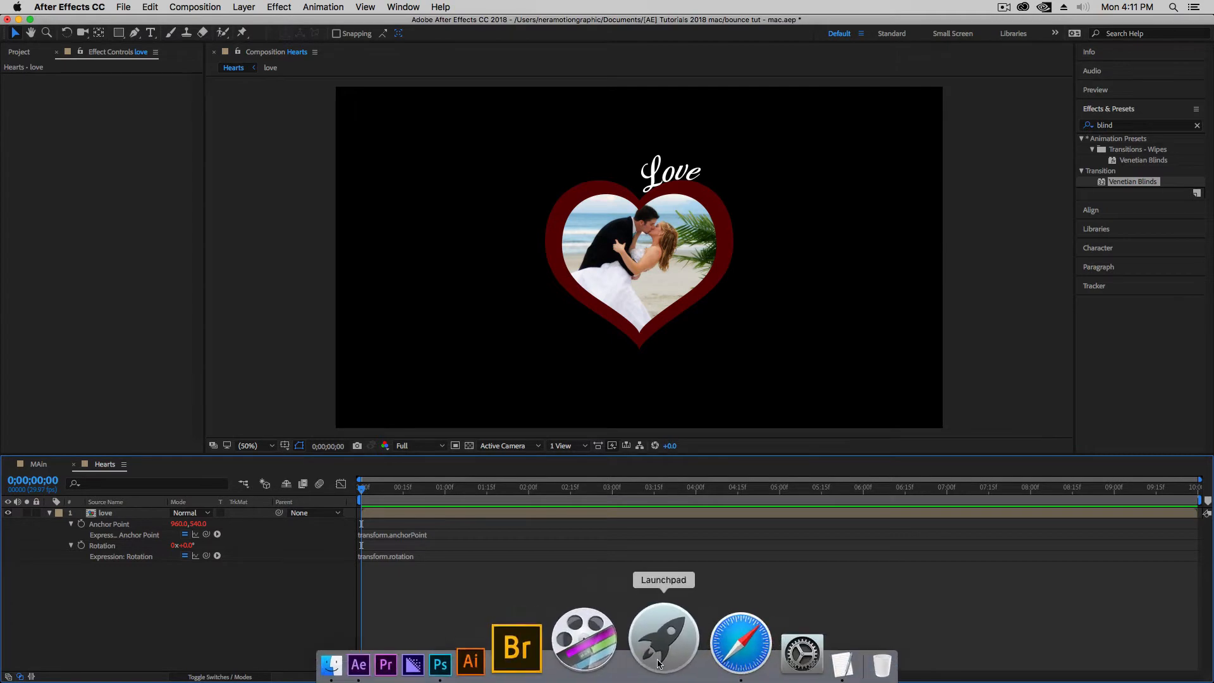
{"action": "left_click", "coordinate": [680, 654]}
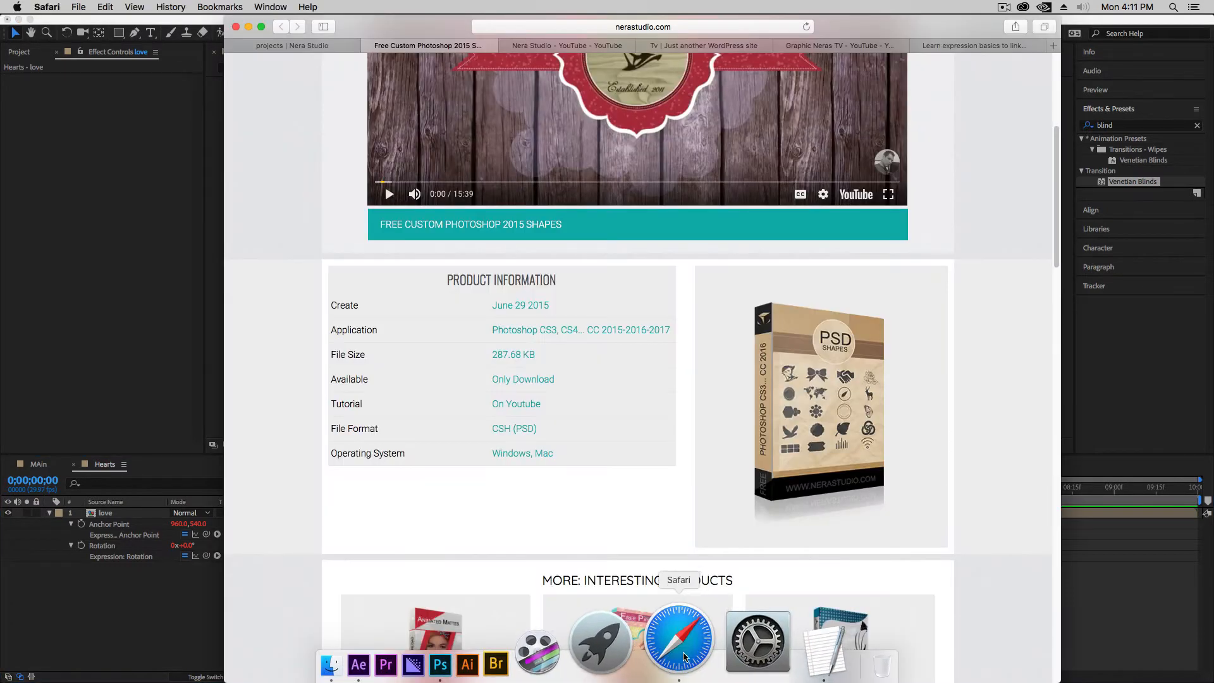
{"action": "left_click", "coordinate": [977, 46]}
{"action": "scroll", "coordinate": [696, 269], "scroll_direction": "up", "scroll_amount": 5}
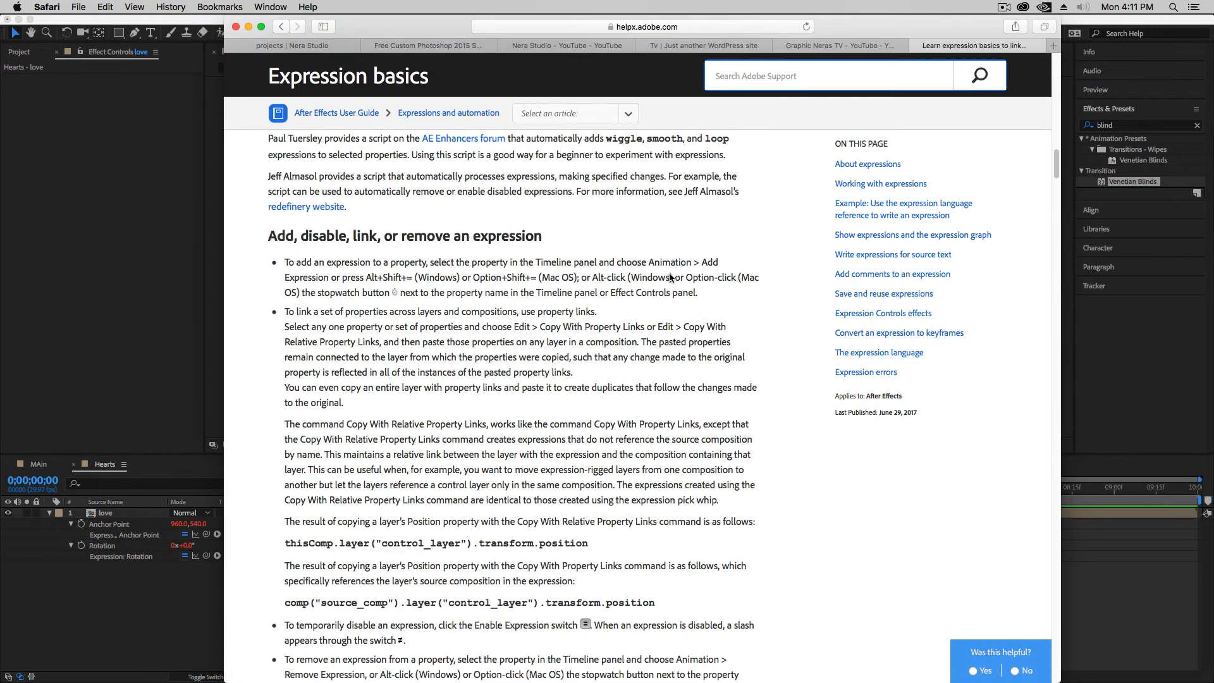
{"action": "scroll", "coordinate": [670, 274], "scroll_direction": "down", "scroll_amount": 4}
{"action": "scroll", "coordinate": [670, 274], "scroll_direction": "down", "scroll_amount": 10}
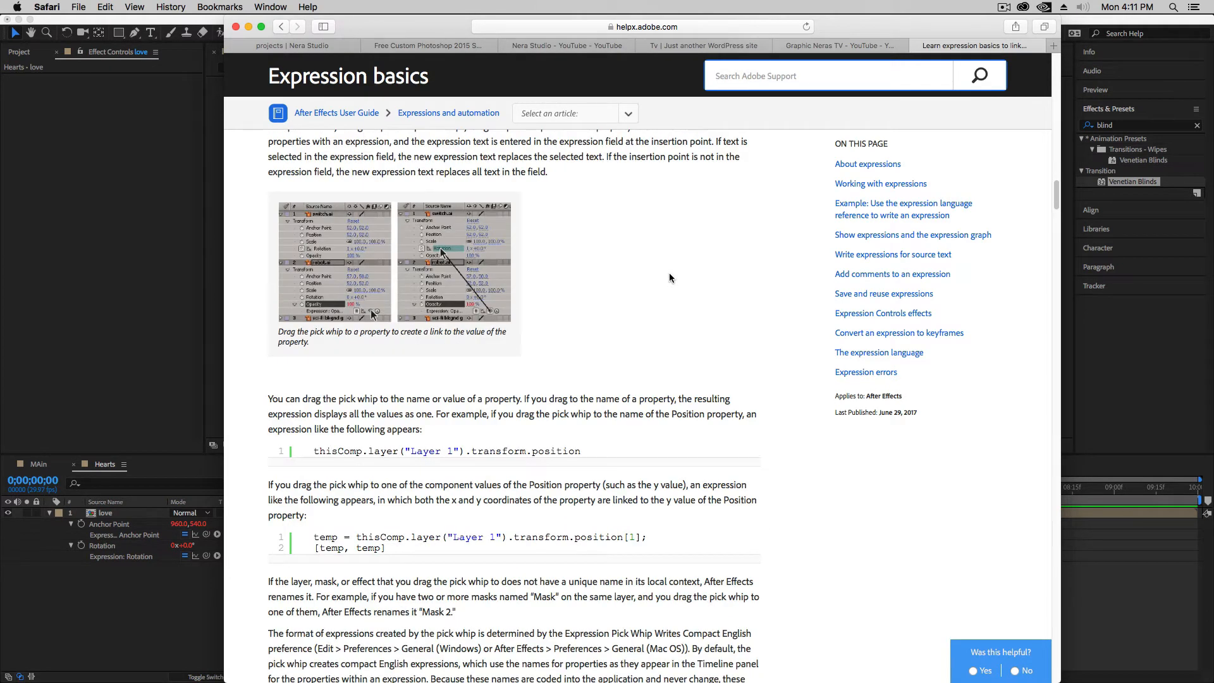
{"action": "scroll", "coordinate": [669, 278], "scroll_direction": "down", "scroll_amount": 1}
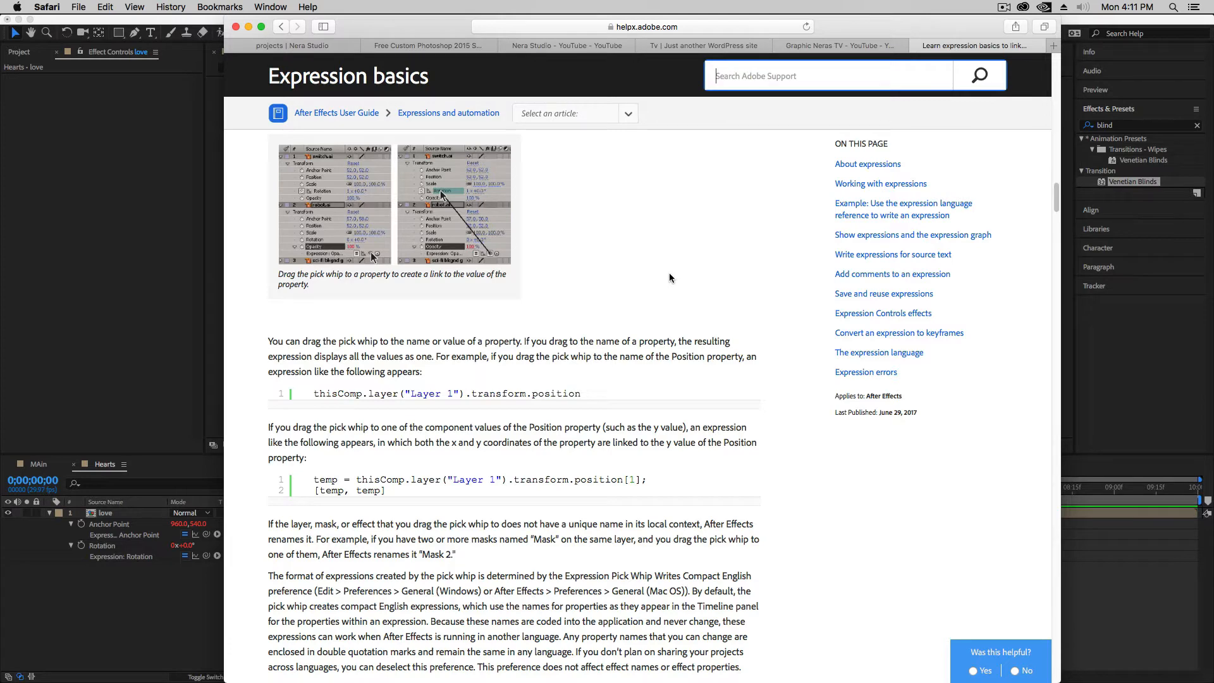
{"action": "left_click", "coordinate": [164, 603]}
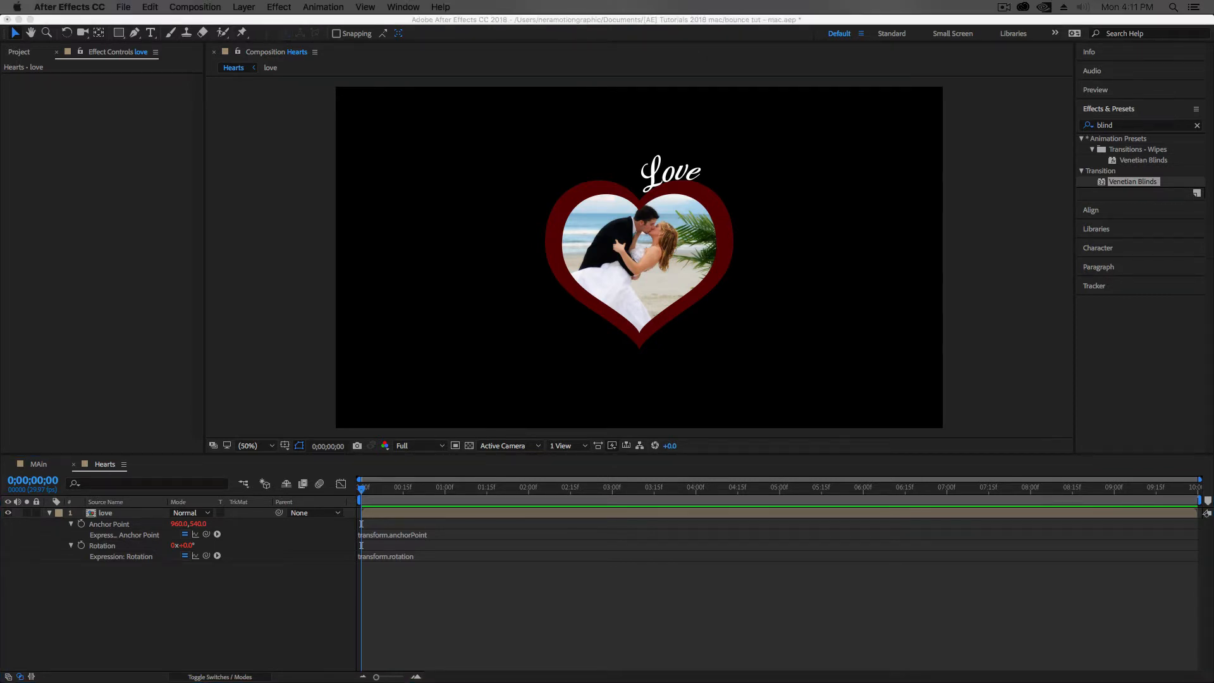
Step: Replace the love layer's Anchor Point expression with the copied bounce code using freq 1.3, amplitude -1360, decay 1.3 and time measured from marker 1
{"action": "left_click", "coordinate": [401, 539]}
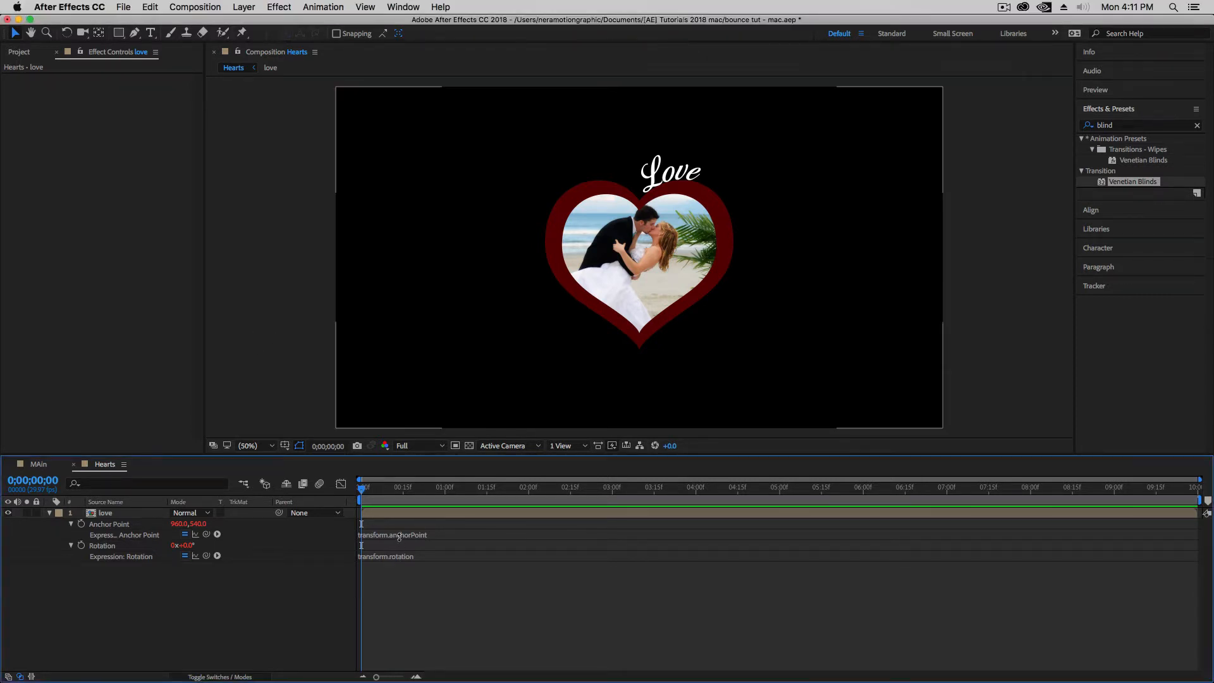
{"action": "left_click", "coordinate": [415, 535]}
{"action": "key", "text": "super+v"}
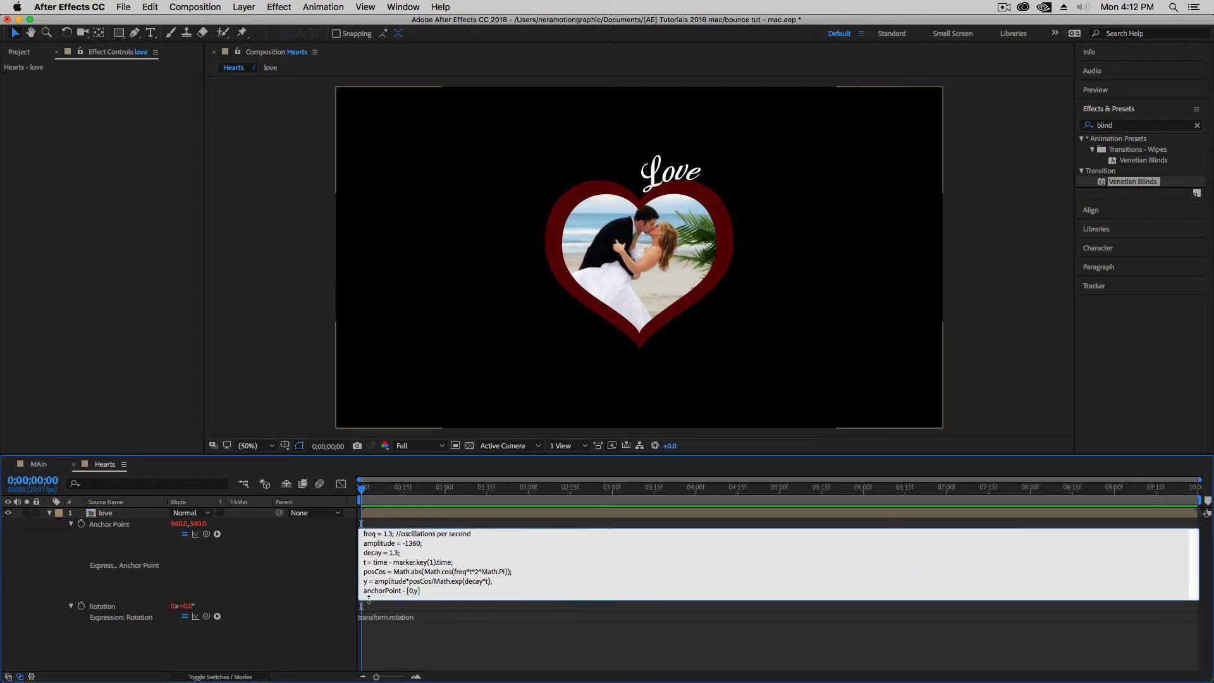
{"action": "left_click", "coordinate": [319, 582]}
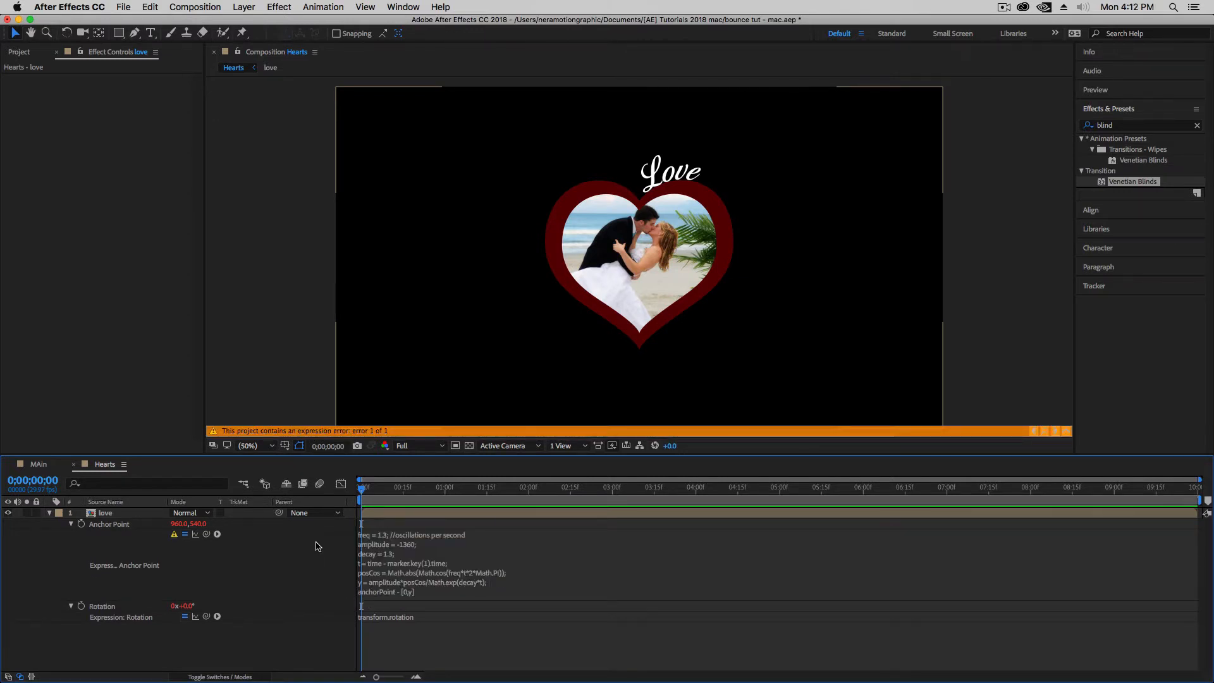
Step: Examine the frequency, amplitude, decay and marker-time lines of the Anchor Point expression one by one
{"action": "left_click", "coordinate": [402, 569]}
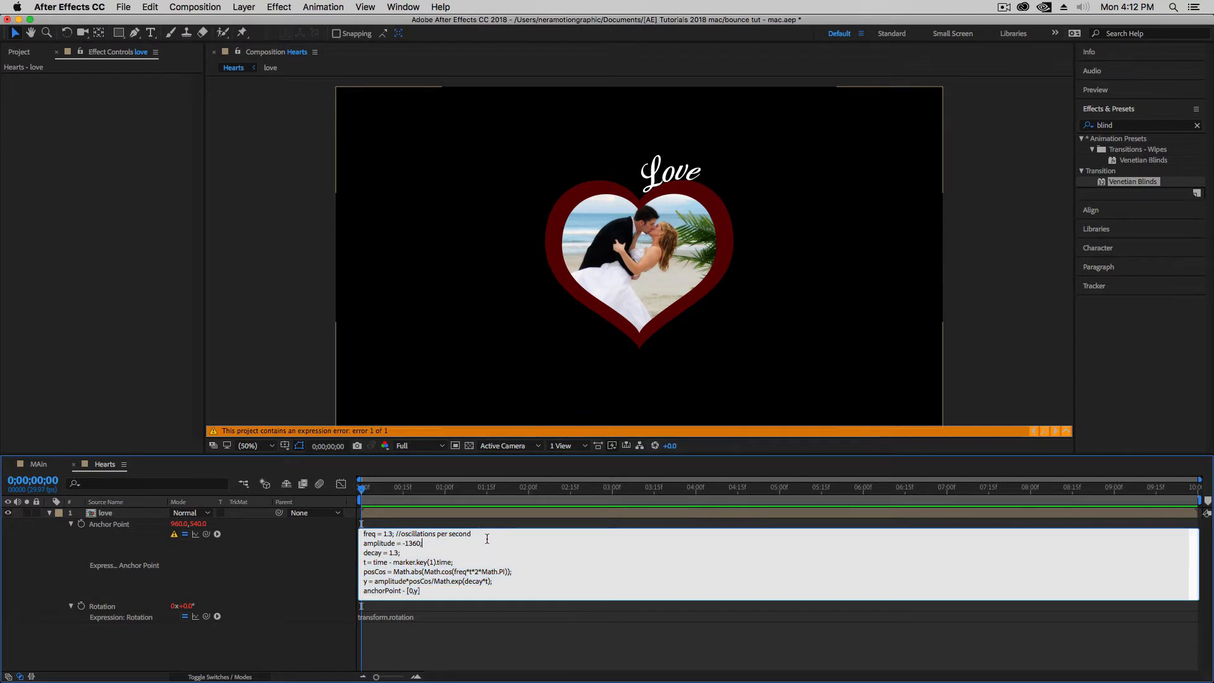
{"action": "left_click_drag", "start_coordinate": [486, 539], "coordinate": [409, 536]}
{"action": "left_click_drag", "start_coordinate": [484, 535], "coordinate": [239, 533]}
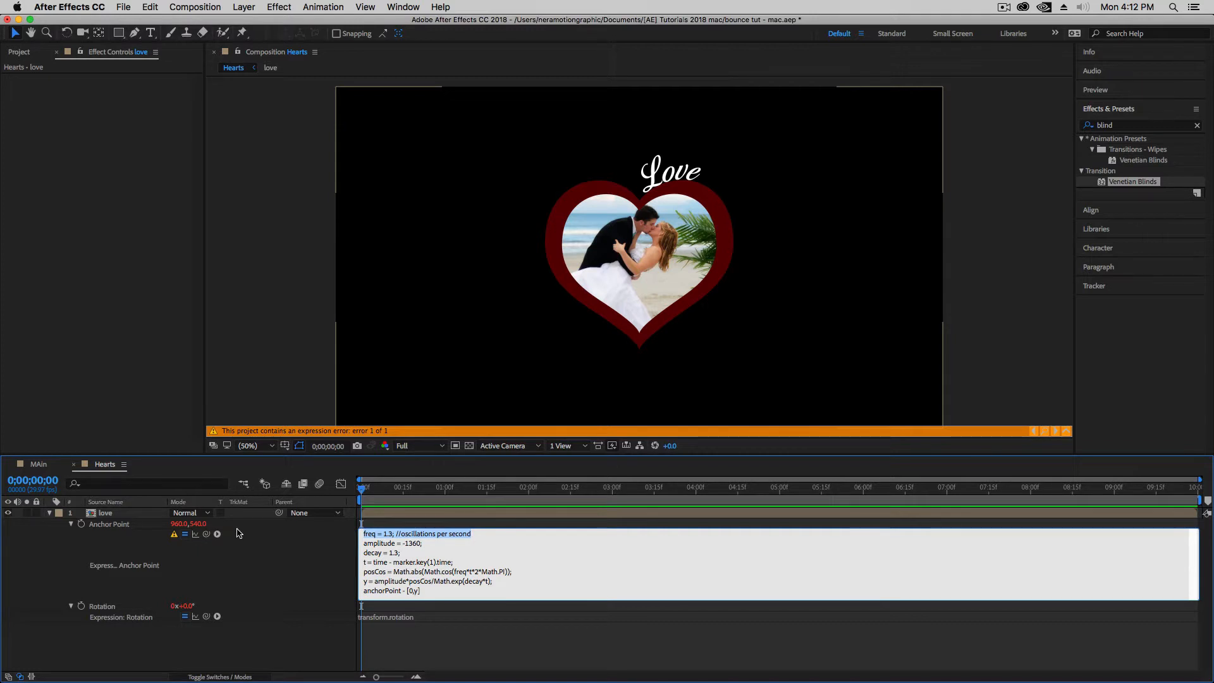
{"action": "left_click_drag", "start_coordinate": [446, 545], "coordinate": [356, 547]}
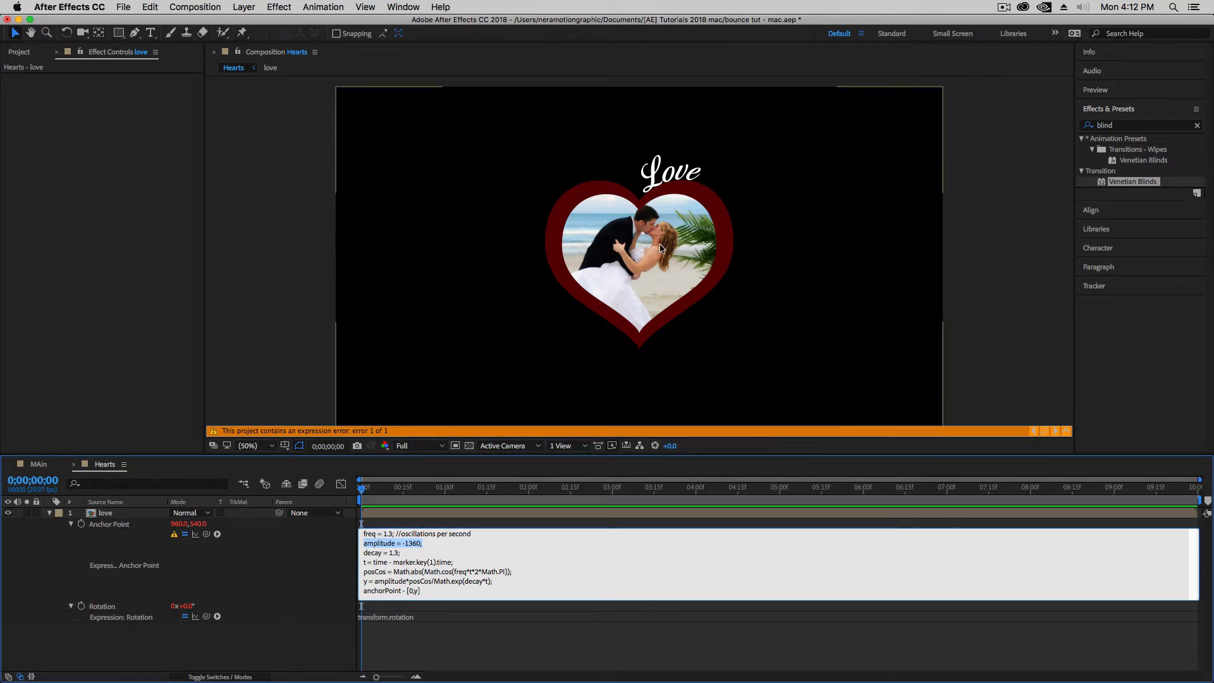
{"action": "left_click", "coordinate": [429, 543]}
{"action": "left_click_drag", "start_coordinate": [401, 552], "coordinate": [360, 553]}
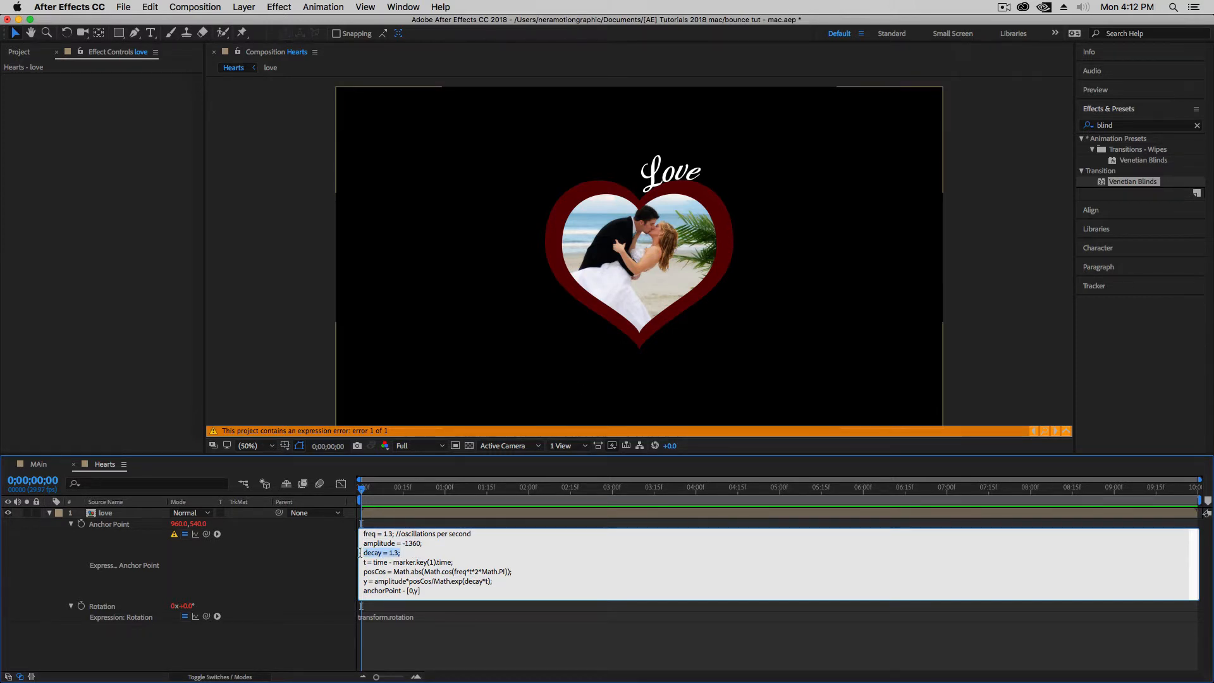
{"action": "left_click", "coordinate": [423, 551]}
{"action": "left_click_drag", "start_coordinate": [454, 562], "coordinate": [359, 563]}
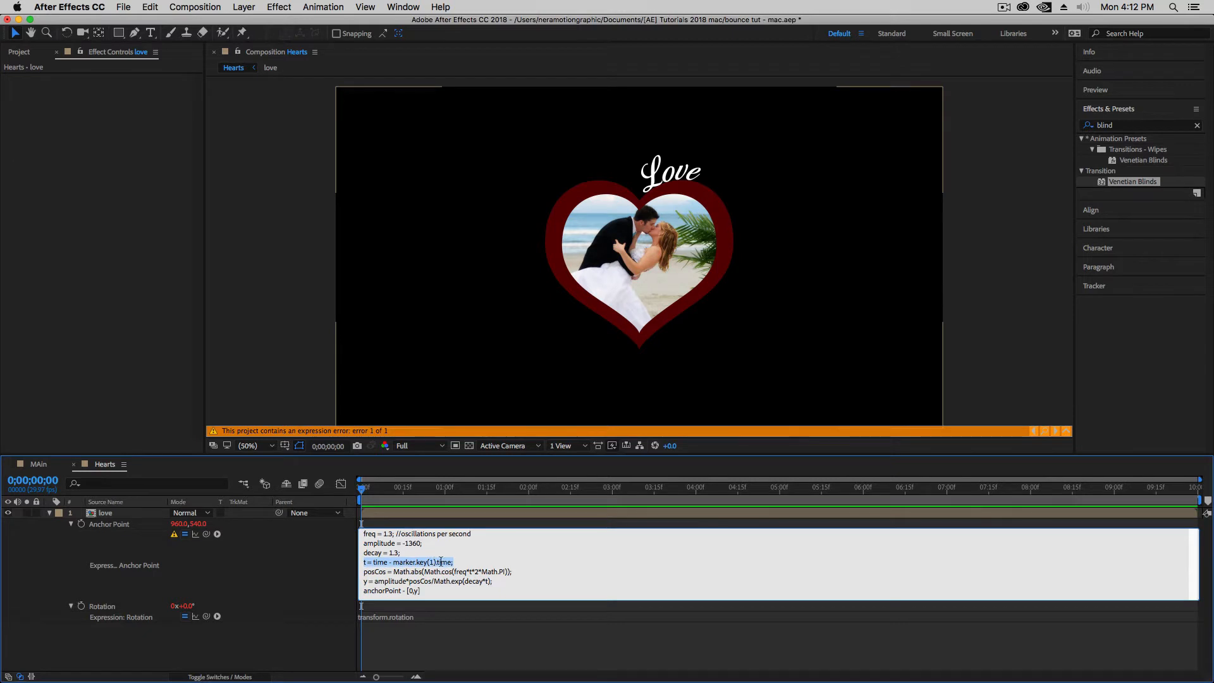
{"action": "left_click", "coordinate": [455, 562]}
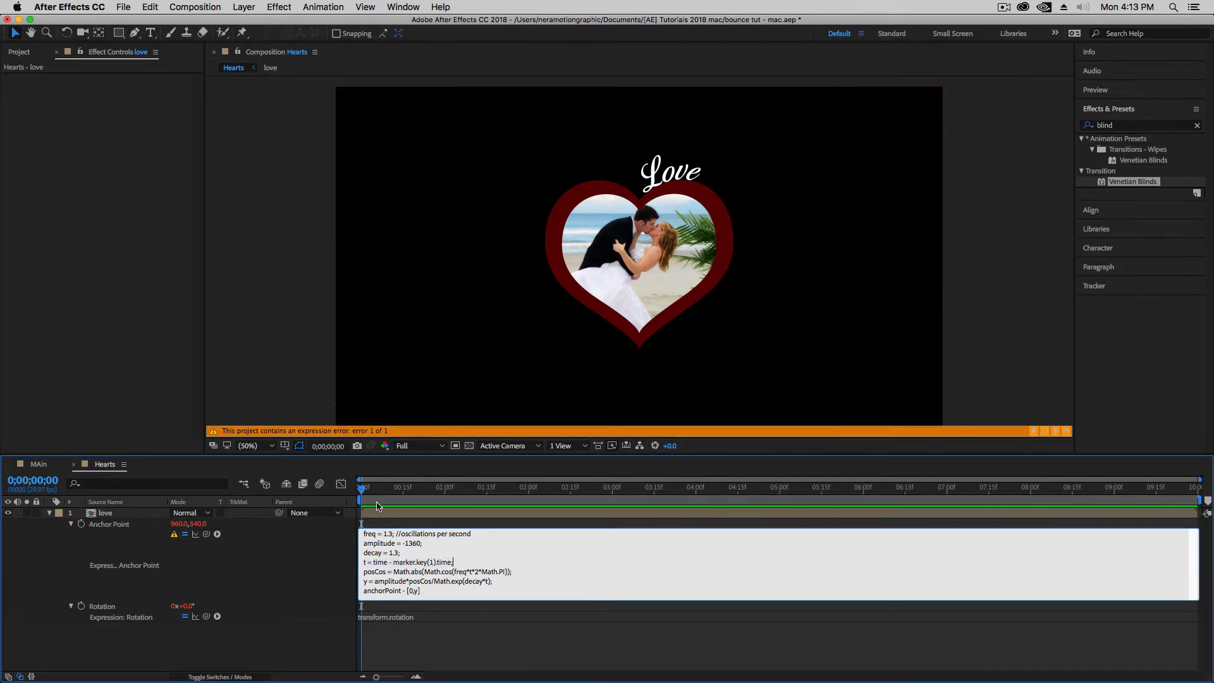
Step: Try adding a layer marker to the love layer at frame 4, and undo it
{"action": "left_click_drag", "start_coordinate": [361, 491], "coordinate": [373, 491]}
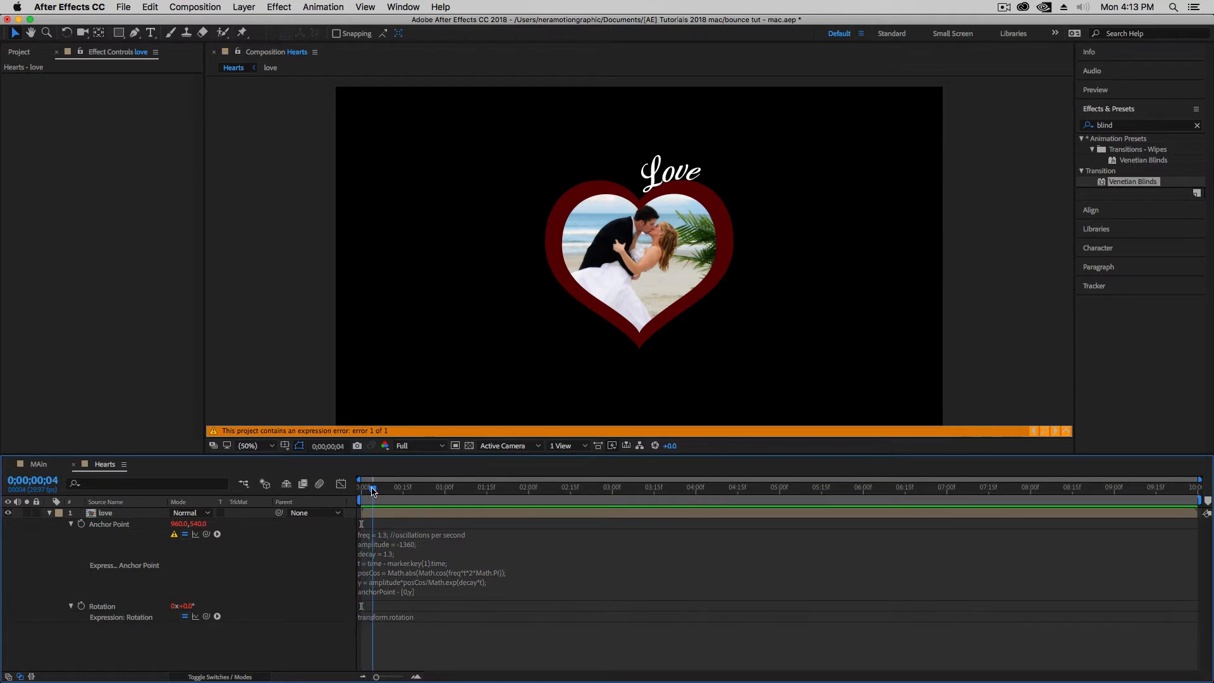
{"action": "left_click", "coordinate": [379, 516]}
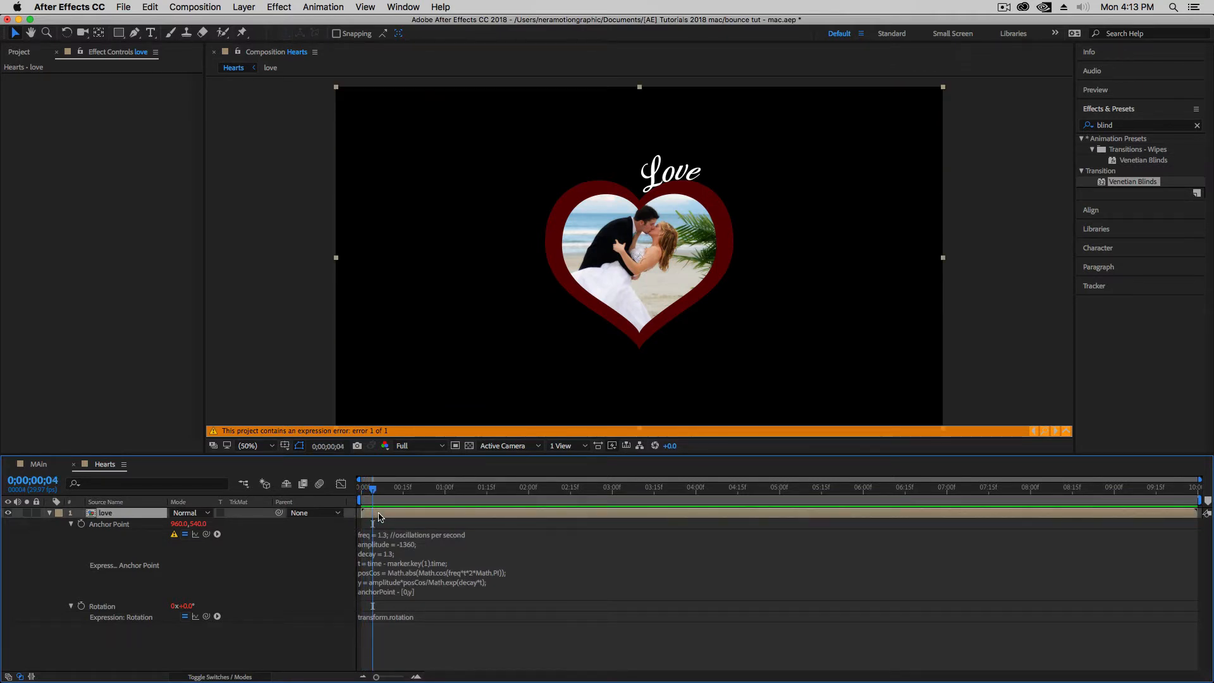
{"action": "key", "text": "KP_Multiply"}
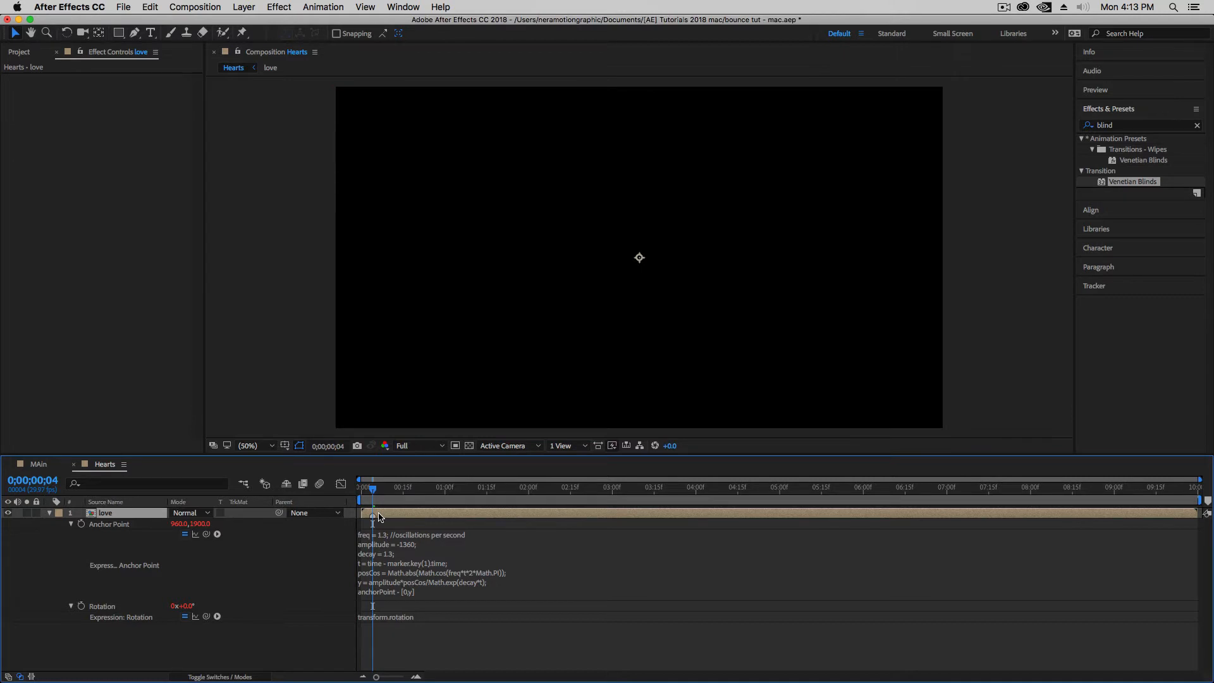
{"action": "key", "text": "super+z"}
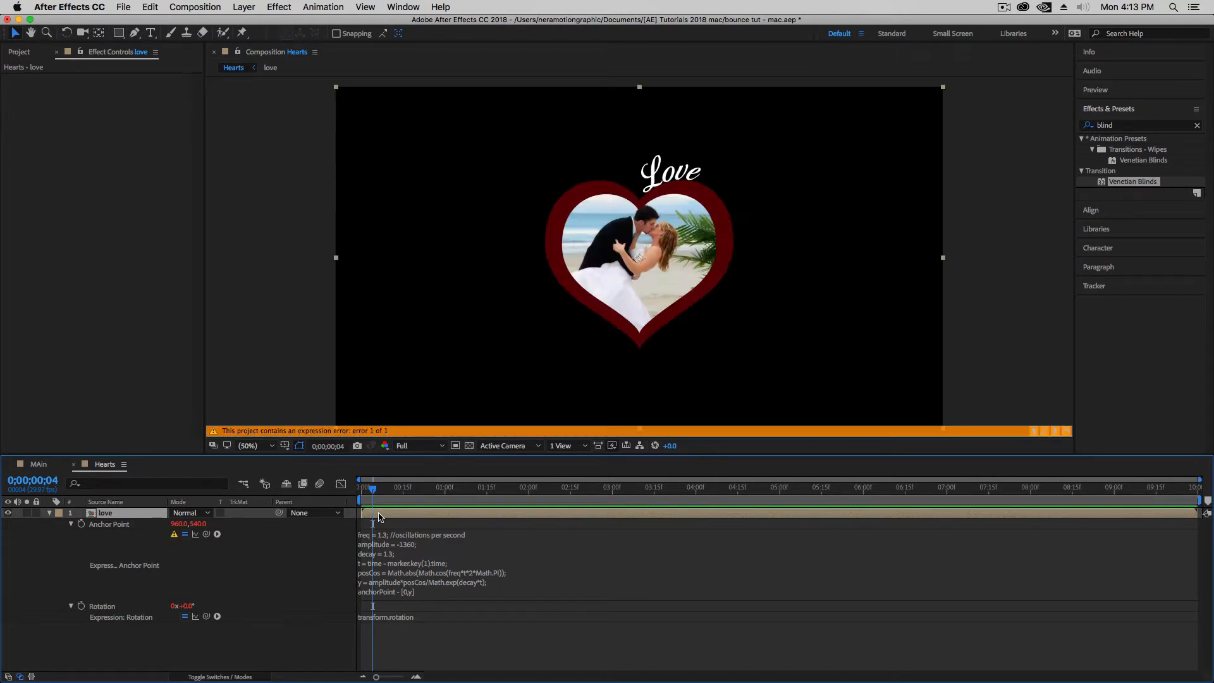
Step: Add a layer marker to the love layer at frame 3 and scrub through the start of the bounce
{"action": "left_click", "coordinate": [58, 480]}
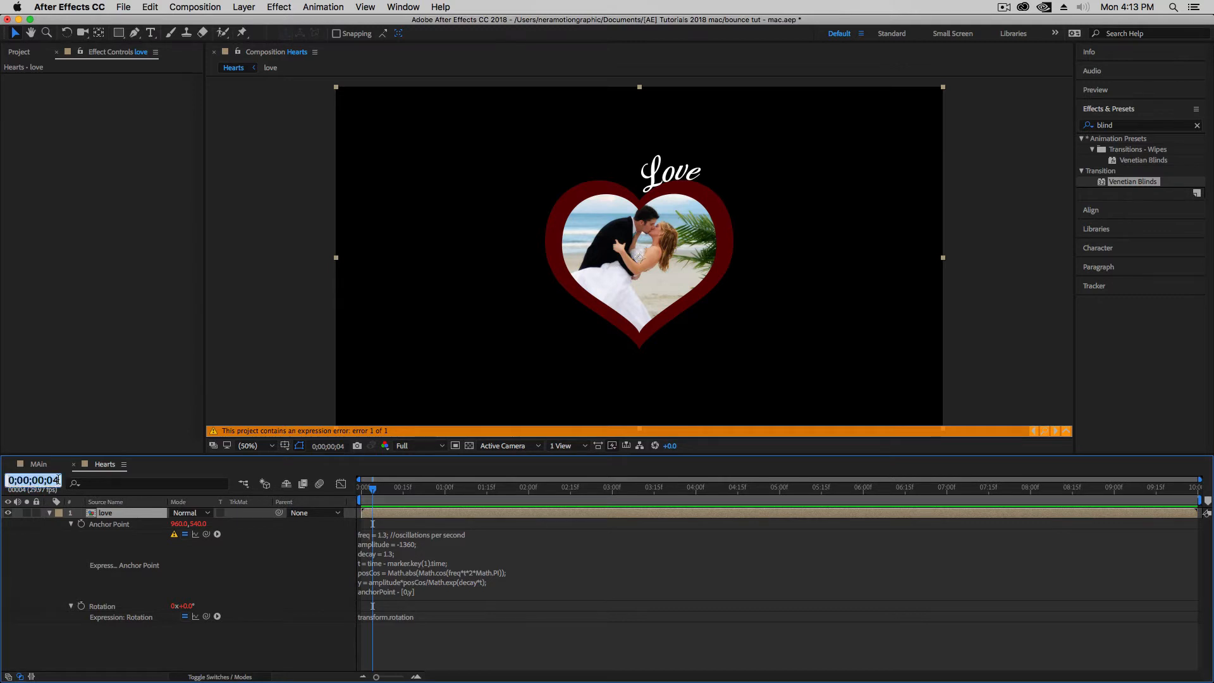
{"action": "type", "text": "3"}
{"action": "key", "text": "Return"}
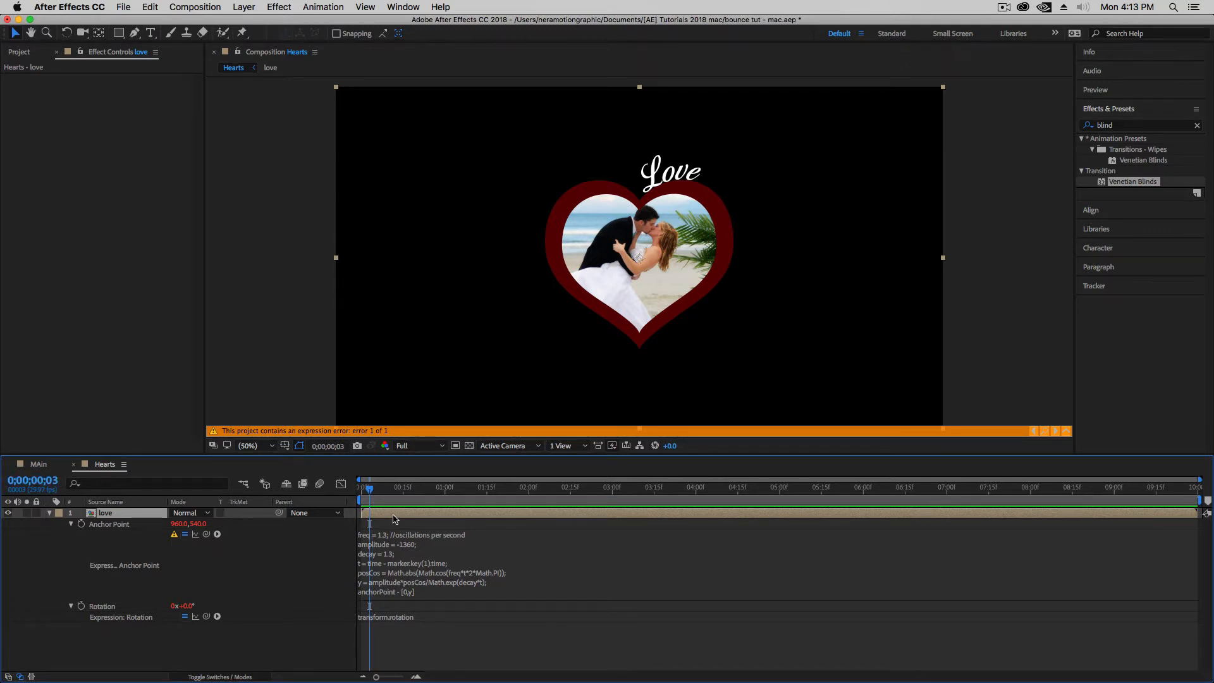
{"action": "key", "text": "KP_Multiply"}
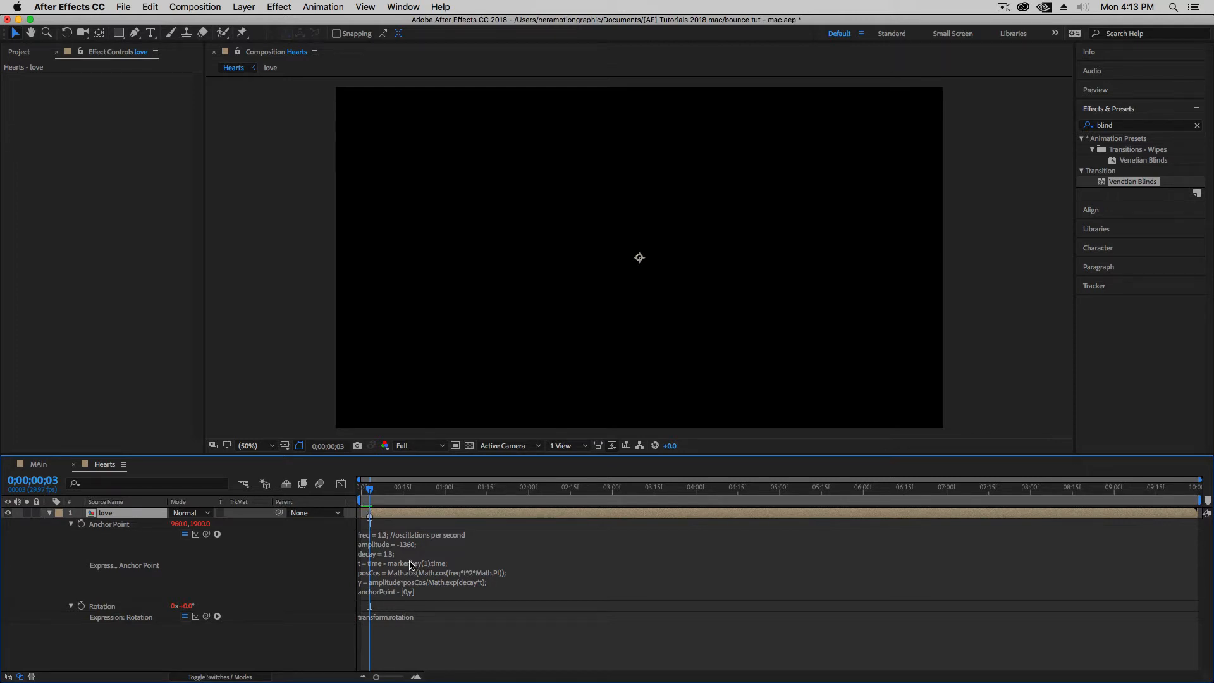
{"action": "left_click", "coordinate": [370, 491]}
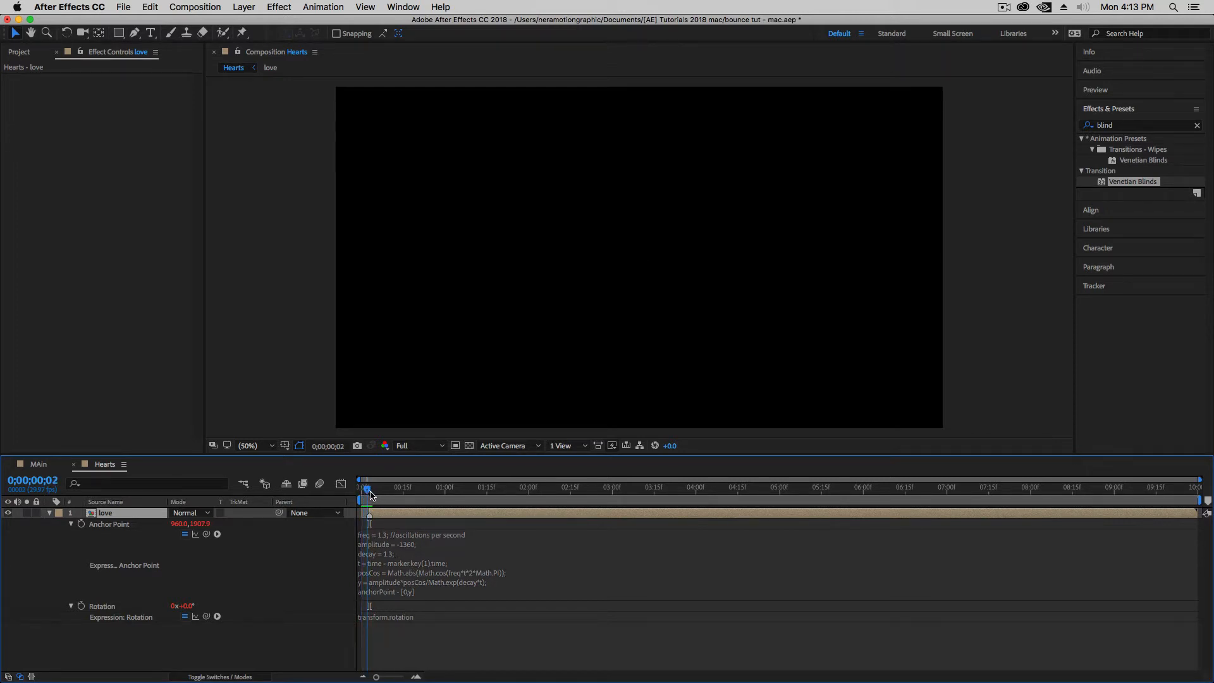
{"action": "left_click_drag", "start_coordinate": [371, 494], "coordinate": [402, 497]}
{"action": "left_click_drag", "start_coordinate": [411, 496], "coordinate": [409, 497]}
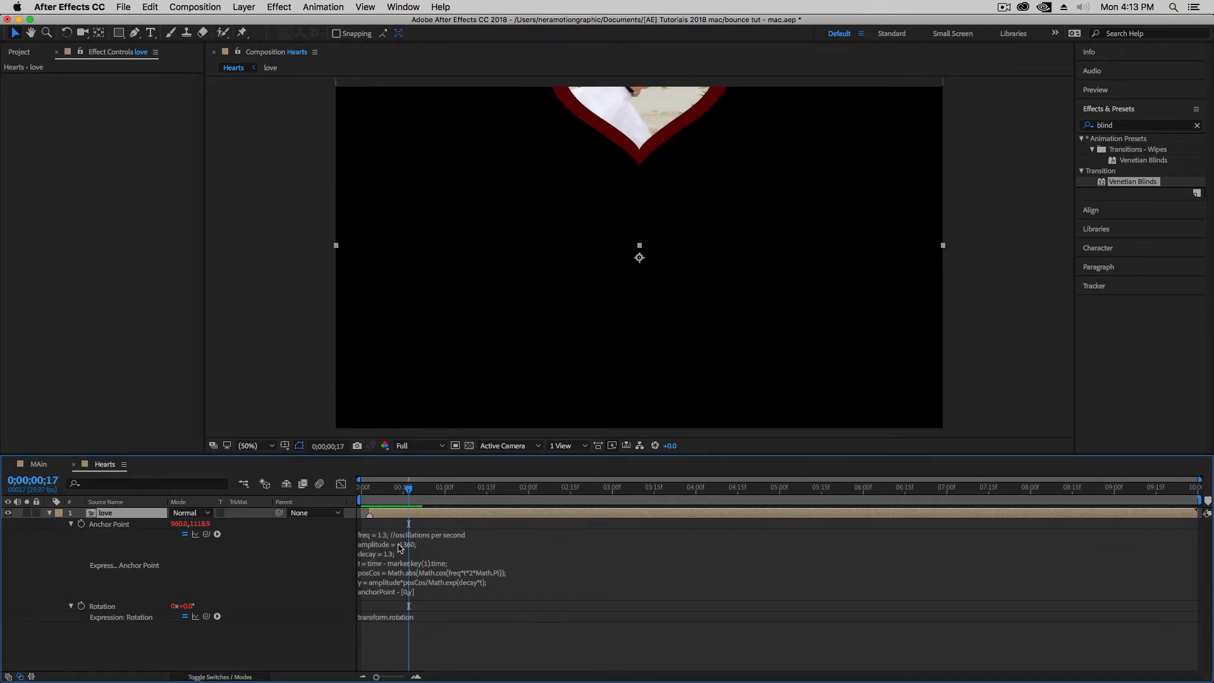
Step: Set the amplitude in the love layer's Anchor Point expression to -1200
{"action": "left_click", "coordinate": [401, 548]}
{"action": "left_click", "coordinate": [405, 545]}
{"action": "left_click_drag", "start_coordinate": [410, 545], "coordinate": [415, 545]}
{"action": "type", "text": "20"}
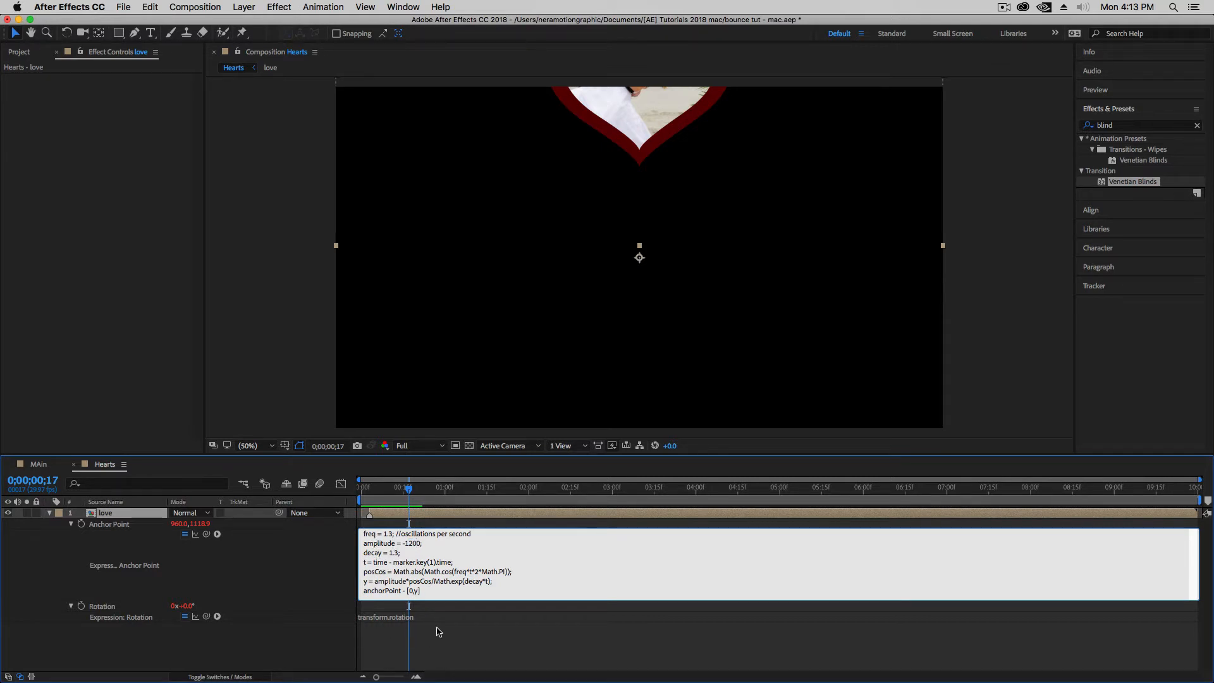
{"action": "left_click", "coordinate": [434, 612]}
Step: Examine the posCos line of the Anchor Point expression and scrub through the bounce to 0;00;02;20
{"action": "left_click", "coordinate": [407, 579]}
{"action": "left_click", "coordinate": [421, 573]}
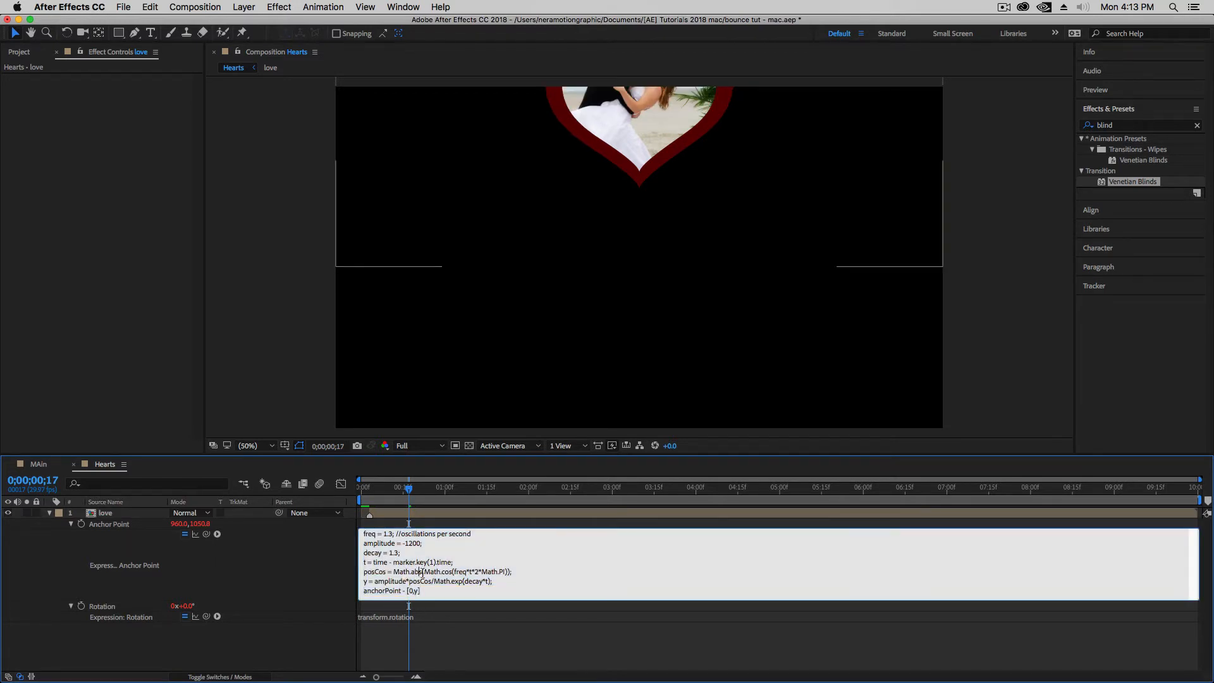
{"action": "left_click_drag", "start_coordinate": [512, 571], "coordinate": [370, 567]}
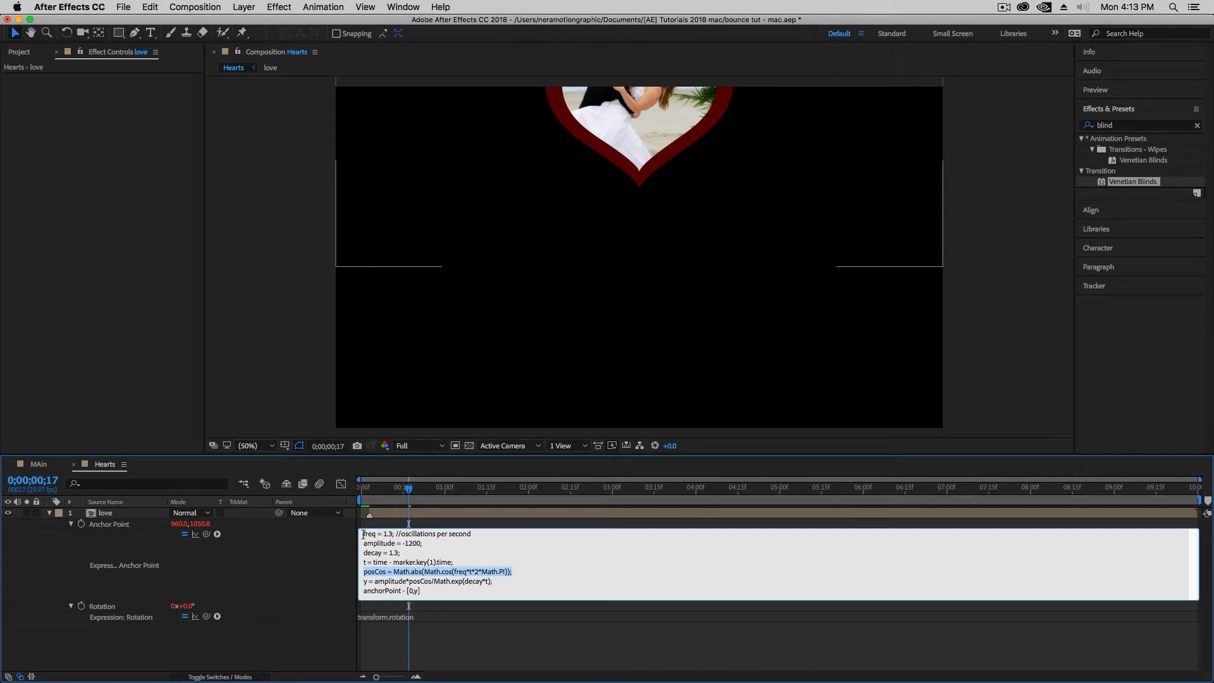
{"action": "left_click", "coordinate": [442, 641]}
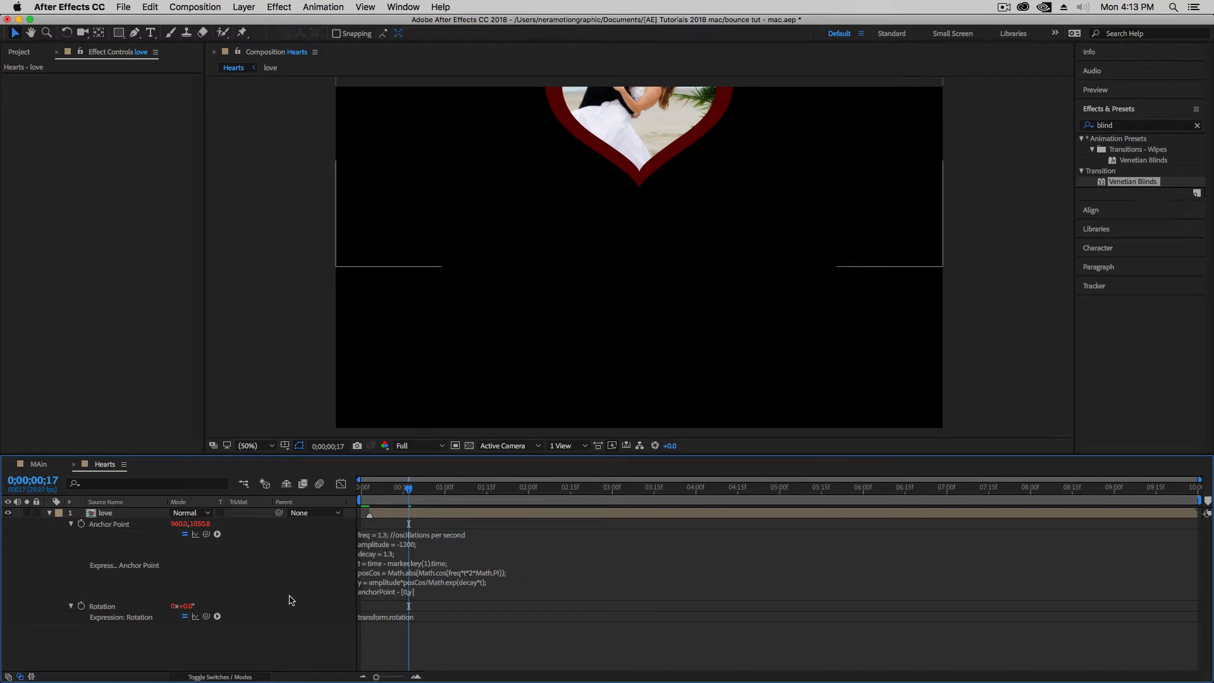
{"action": "left_click_drag", "start_coordinate": [410, 489], "coordinate": [586, 520]}
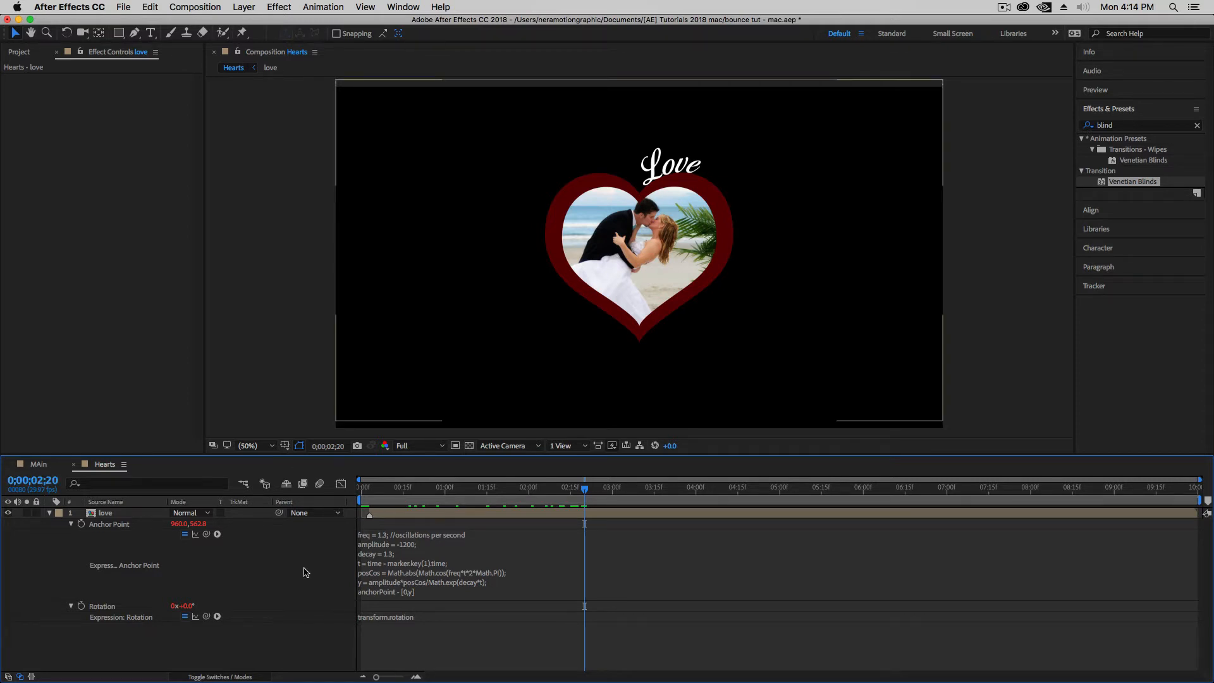
Step: Create a new adjustment layer in the Hearts composition and name it Controller
{"action": "right_click", "coordinate": [242, 649]}
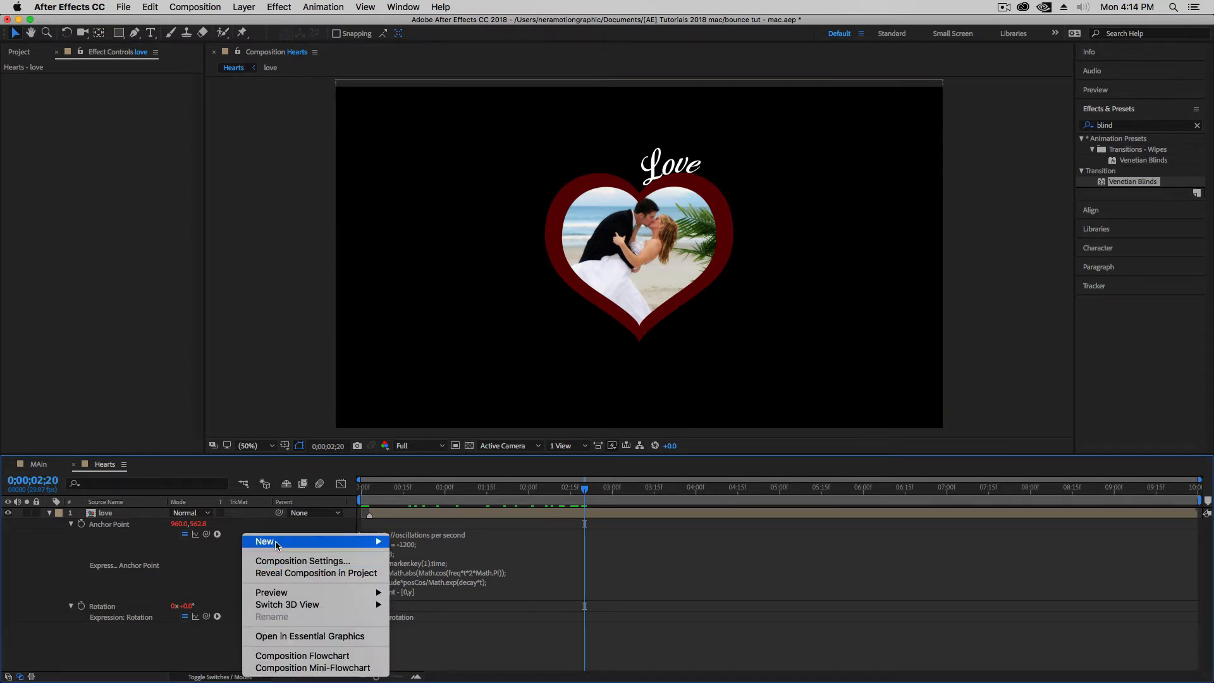
{"action": "mouse_move", "coordinate": [275, 541]}
{"action": "left_click", "coordinate": [460, 634]}
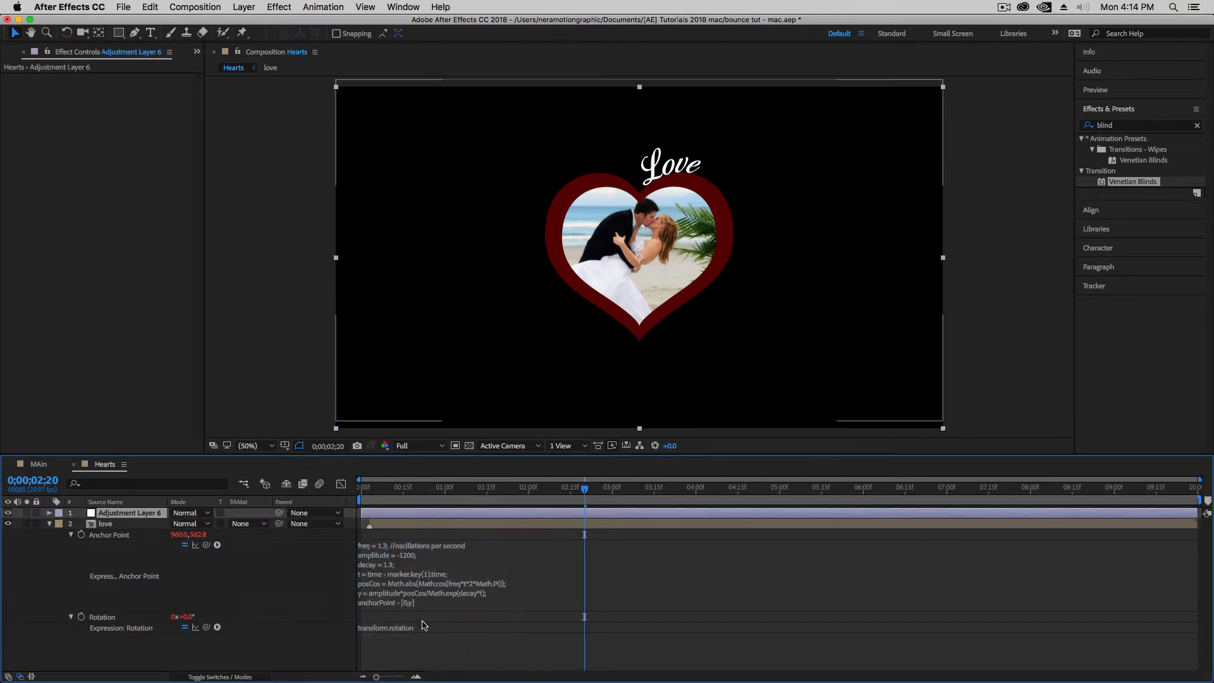
{"action": "key", "text": "Return"}
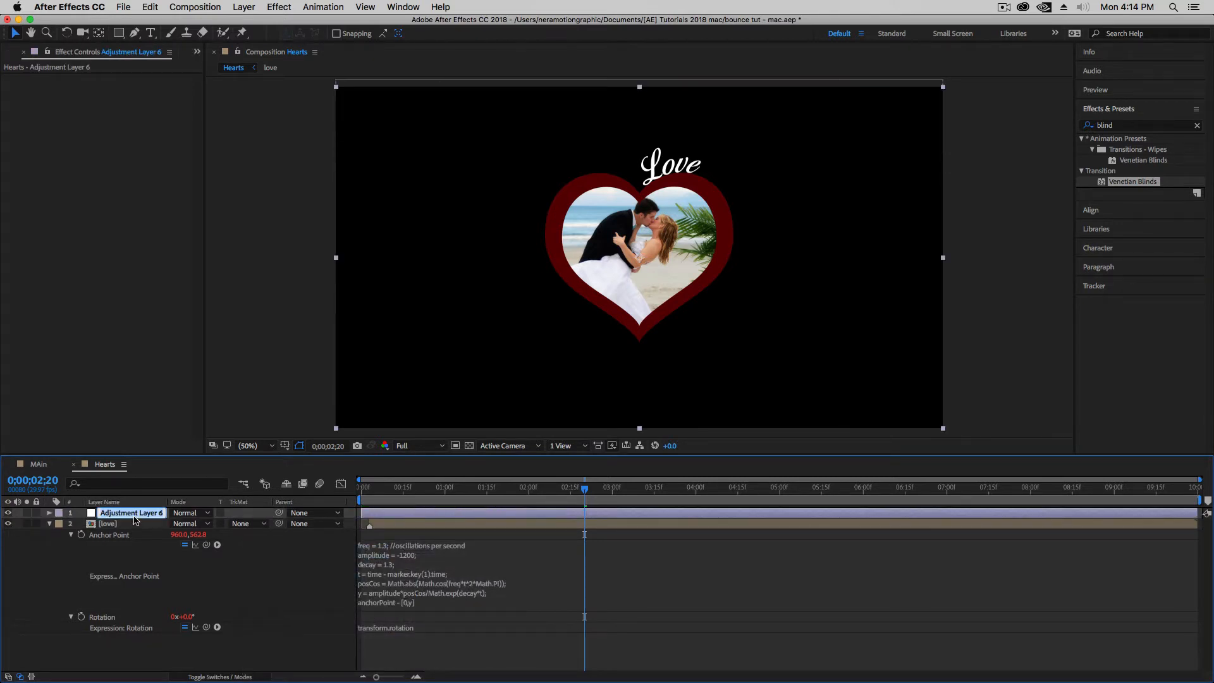
{"action": "type", "text": "Controller"}
{"action": "key", "text": "Return"}
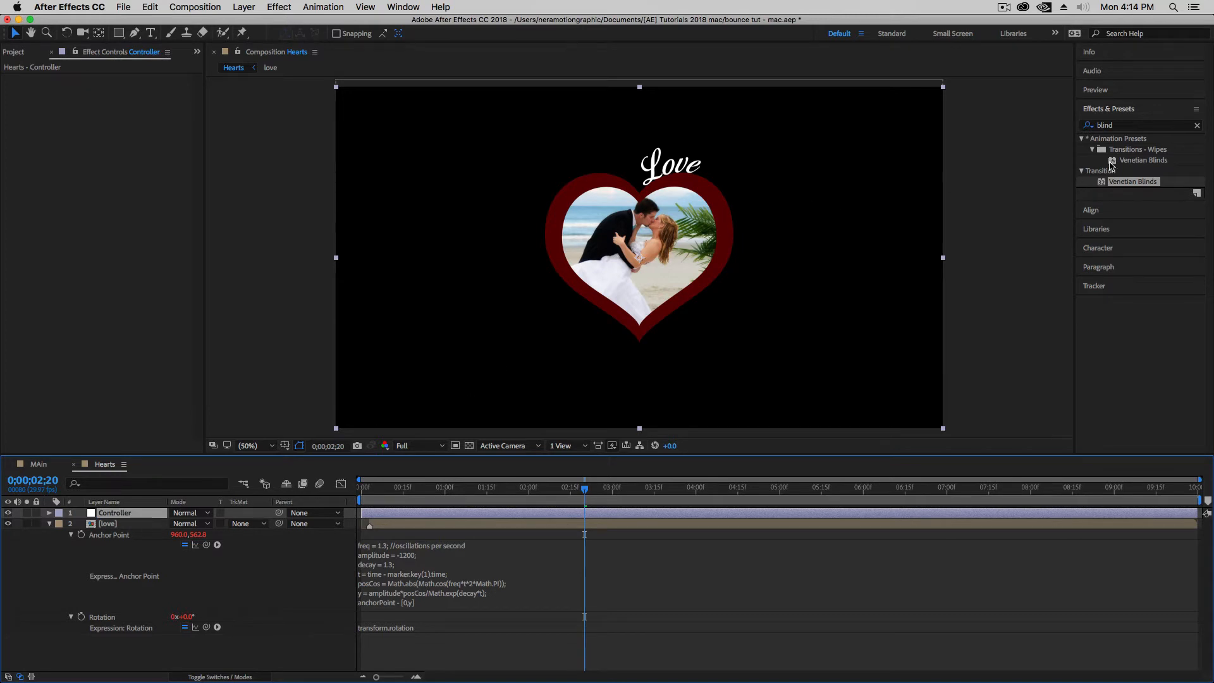
Step: Find the Slider Control effect and apply it to the Controller layer
{"action": "left_click", "coordinate": [1197, 125]}
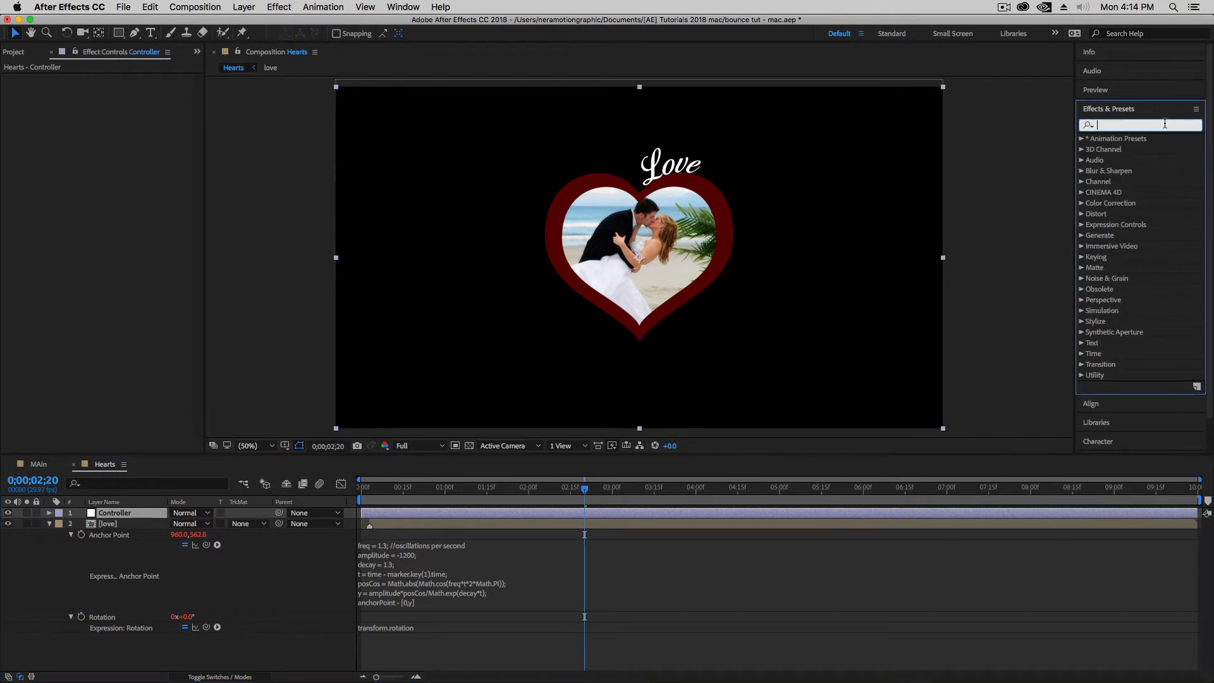
{"action": "type", "text": "slide"}
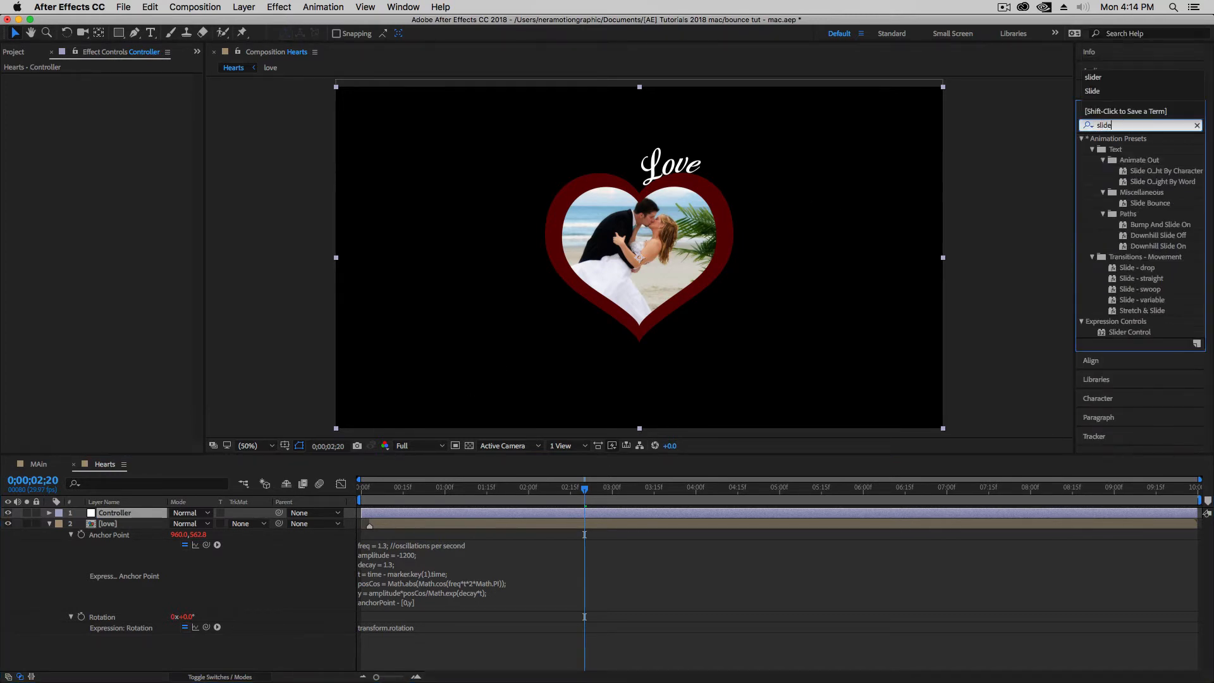
{"action": "type", "text": "r"}
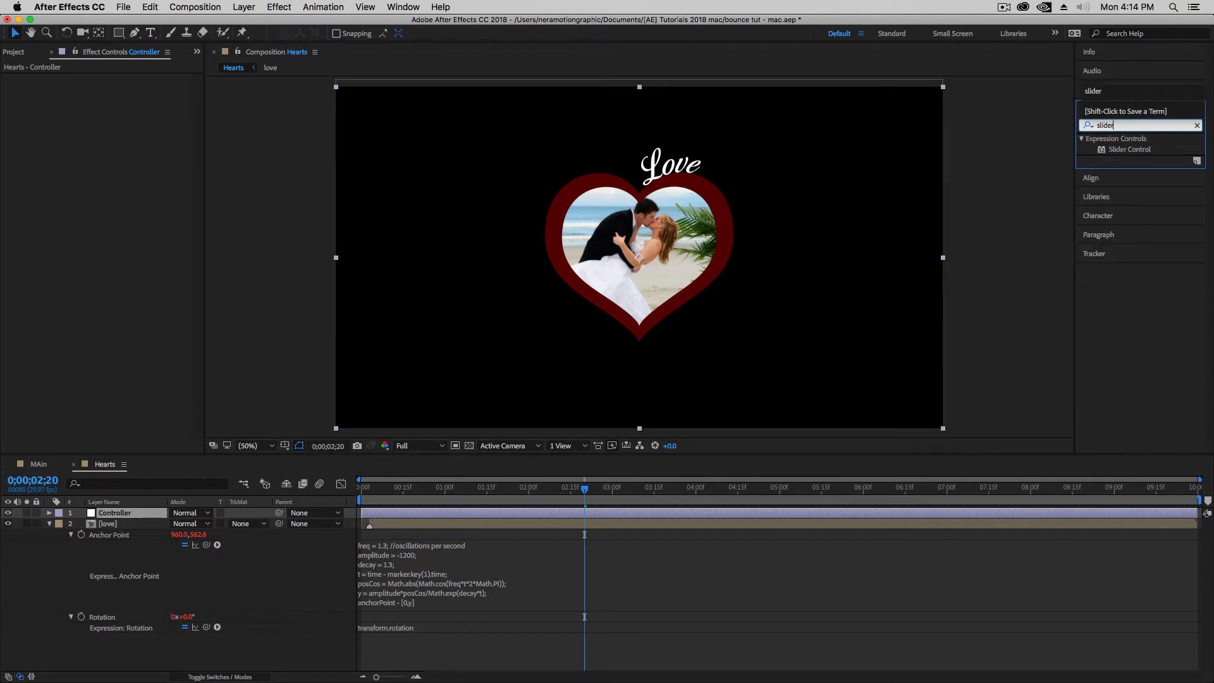
{"action": "double_click", "coordinate": [1128, 150]}
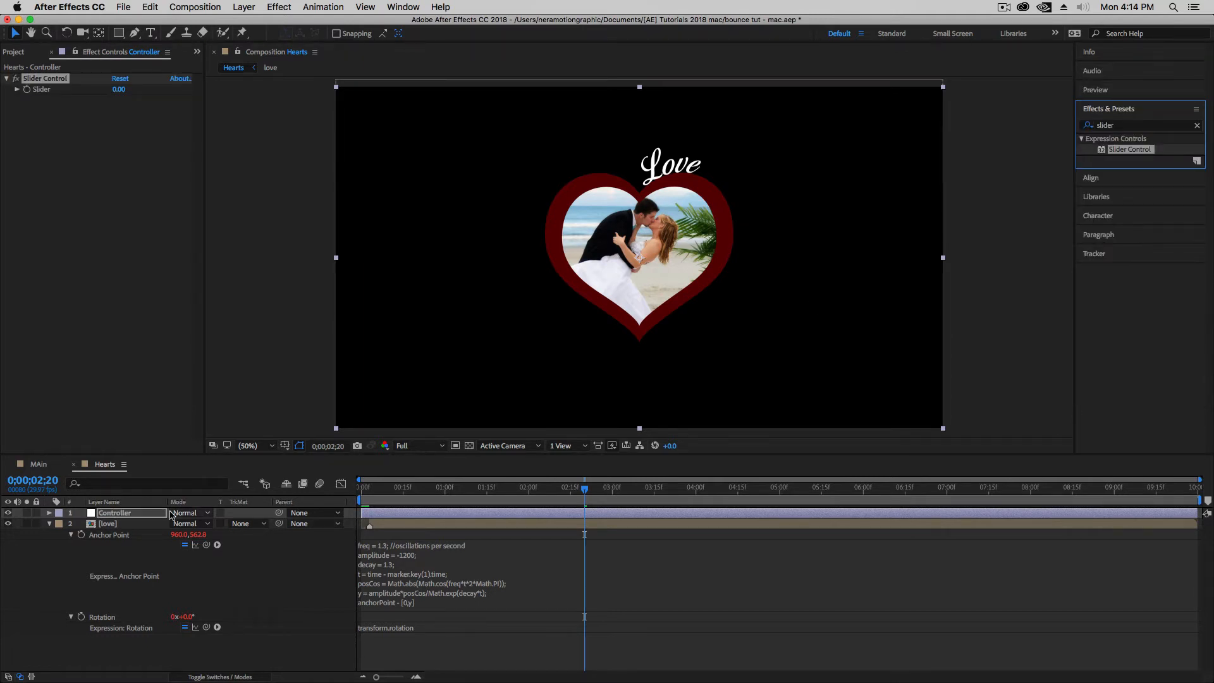
Step: Rename the Controller layer's slider effect to love and lock the Effect Controls on that layer
{"action": "left_click", "coordinate": [58, 83]}
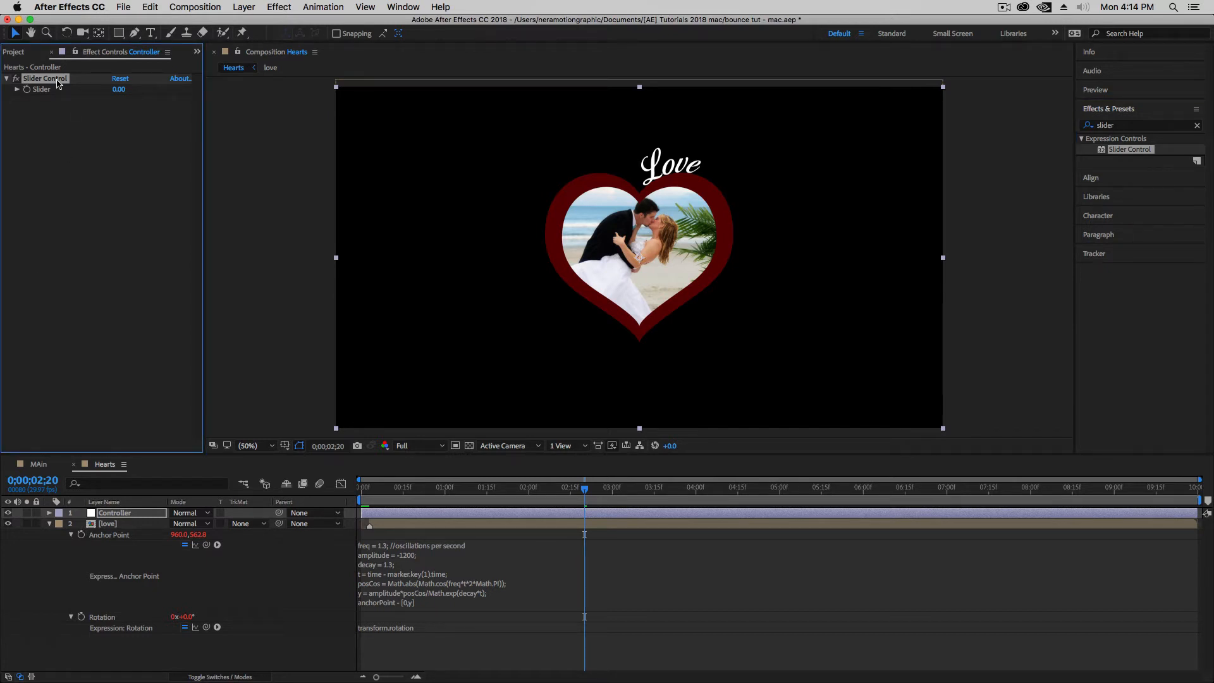
{"action": "key", "text": "Return"}
{"action": "type", "text": "love"}
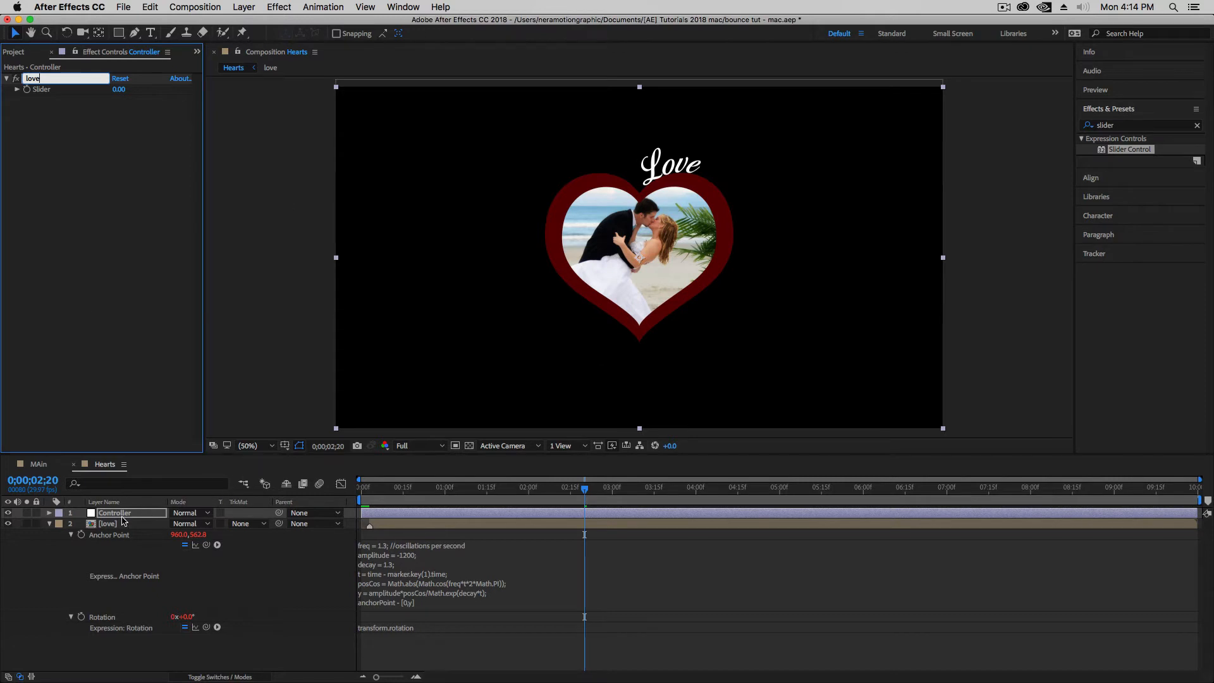
{"action": "left_click", "coordinate": [116, 523]}
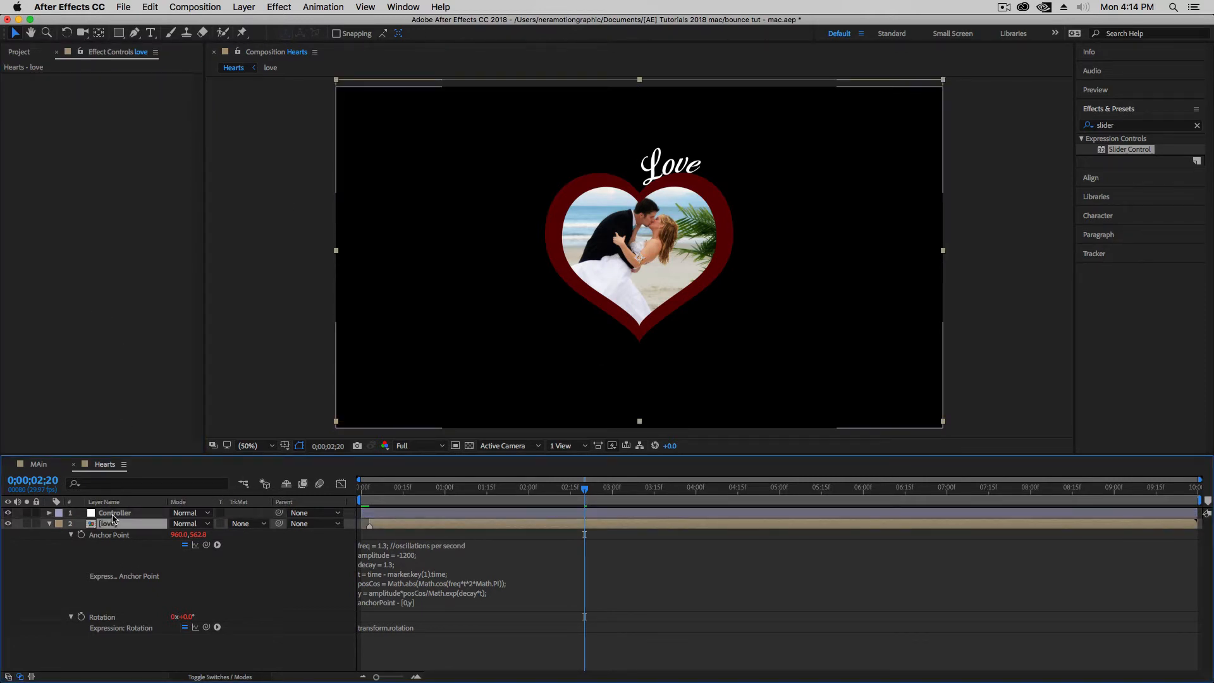
{"action": "left_click", "coordinate": [112, 513]}
{"action": "left_click", "coordinate": [75, 52]}
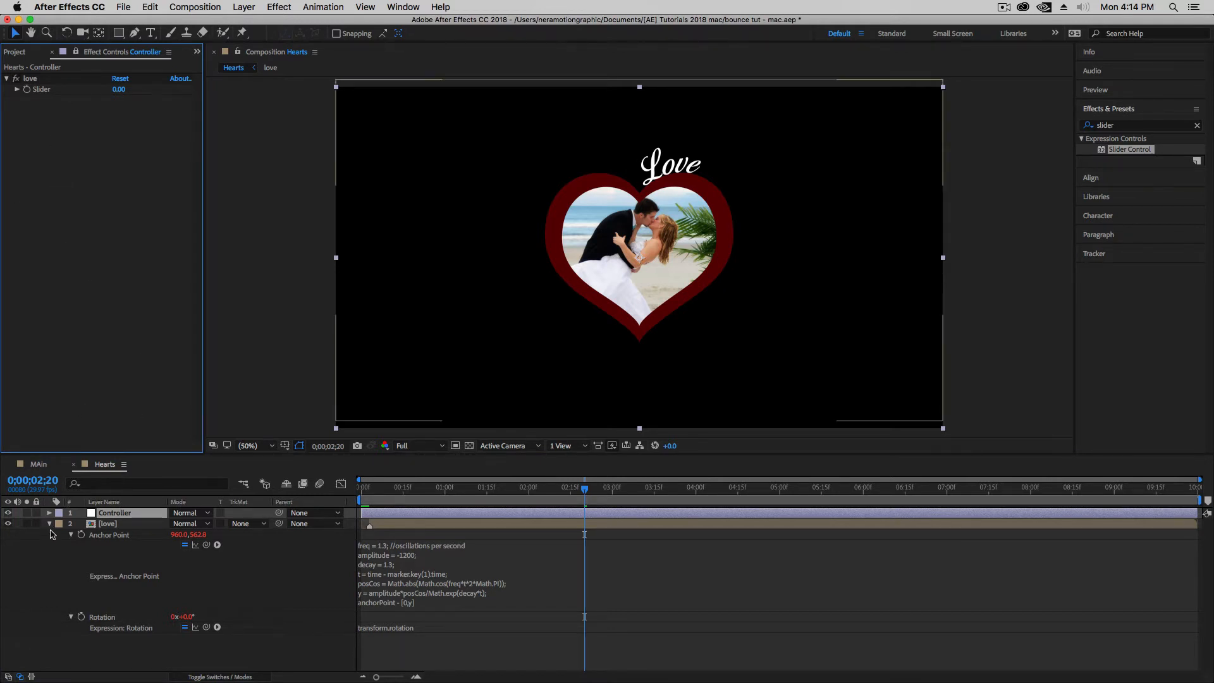
Step: Replace the love layer's Rotation expression with the copied sine code using freq 1.1, amplitude -96, decay 1.3 and theTime from a Controller slider
{"action": "left_click", "coordinate": [380, 630]}
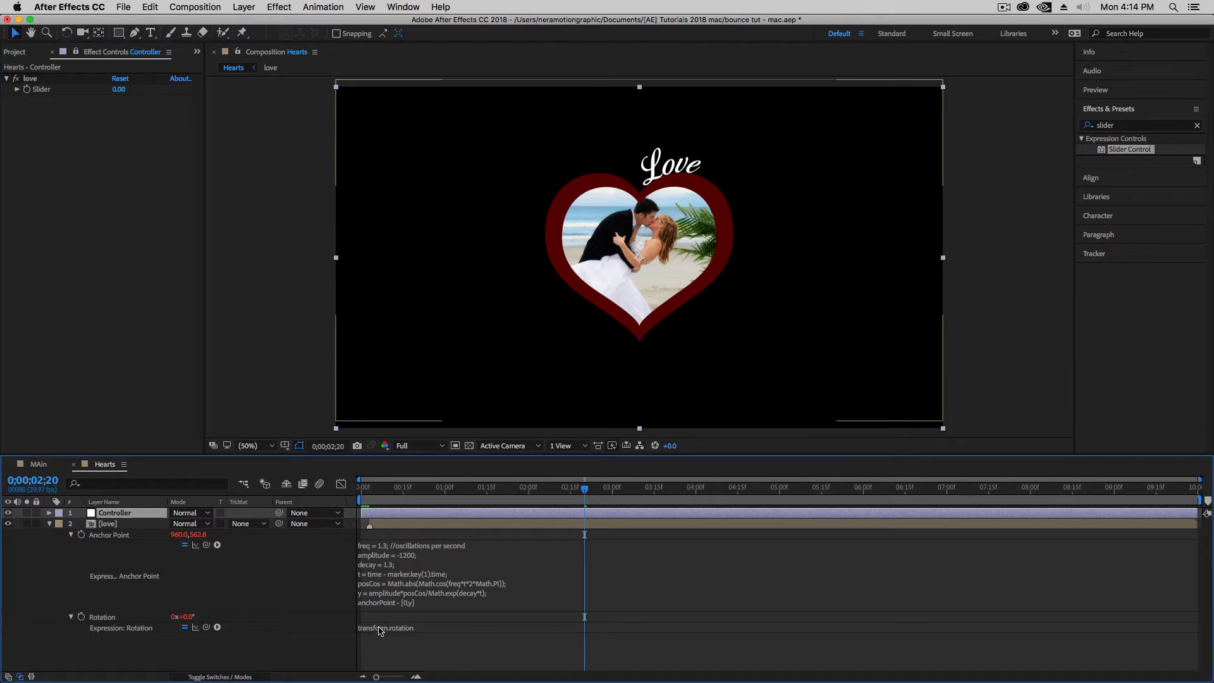
{"action": "left_click", "coordinate": [380, 630]}
{"action": "left_click", "coordinate": [420, 649]}
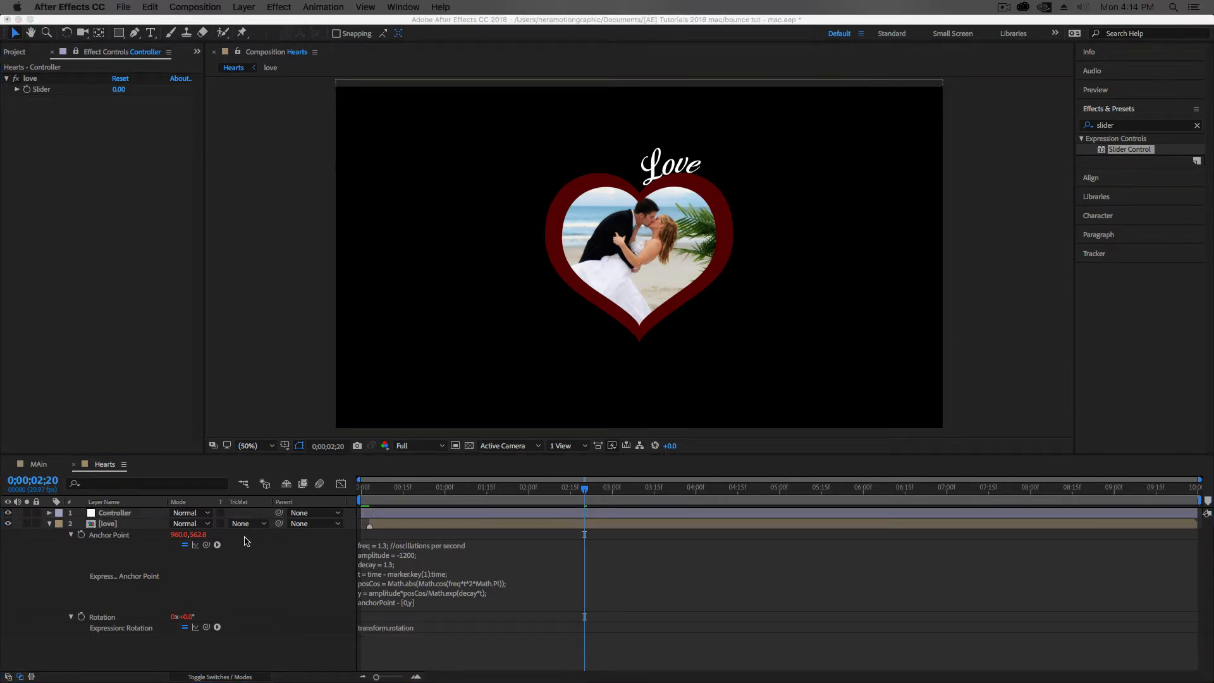
{"action": "left_click", "coordinate": [425, 630]}
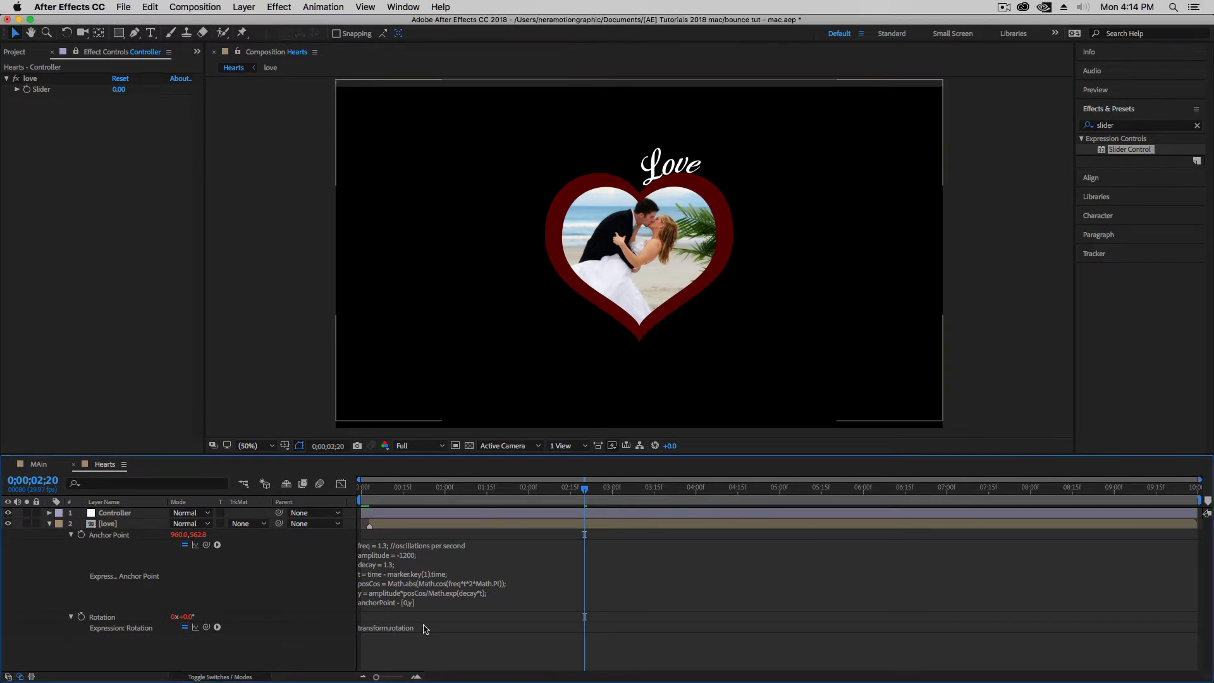
{"action": "left_click", "coordinate": [424, 629]}
{"action": "key", "text": "super+v"}
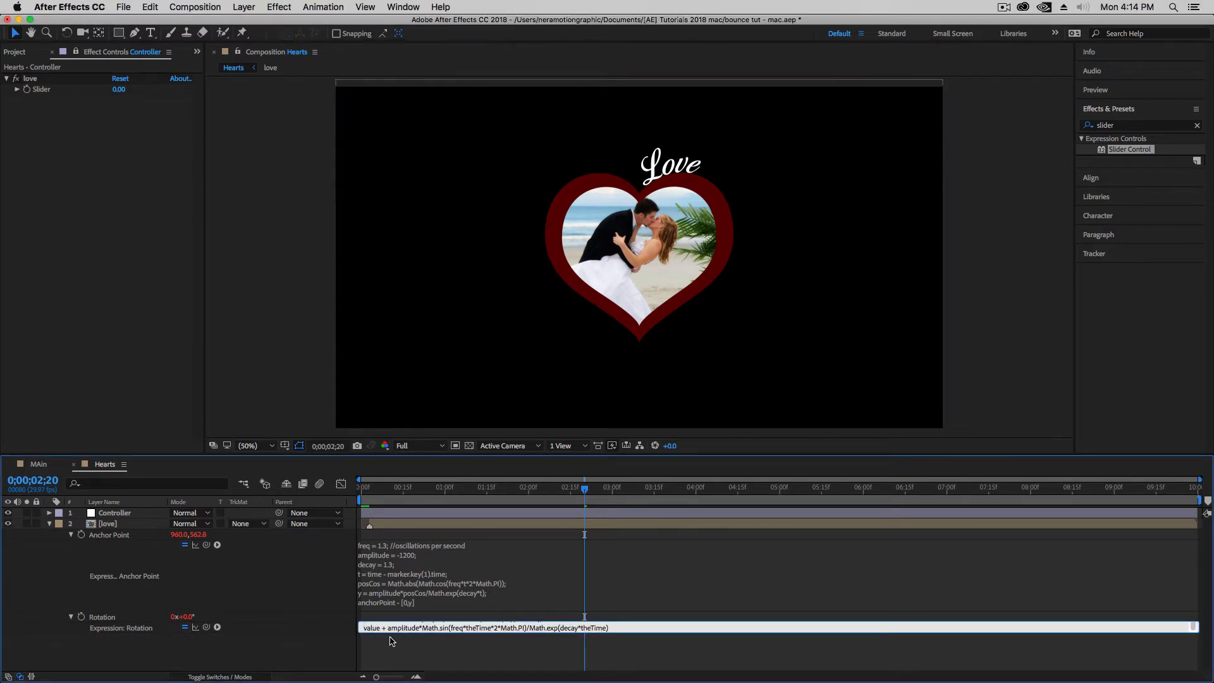
{"action": "left_click", "coordinate": [395, 655]}
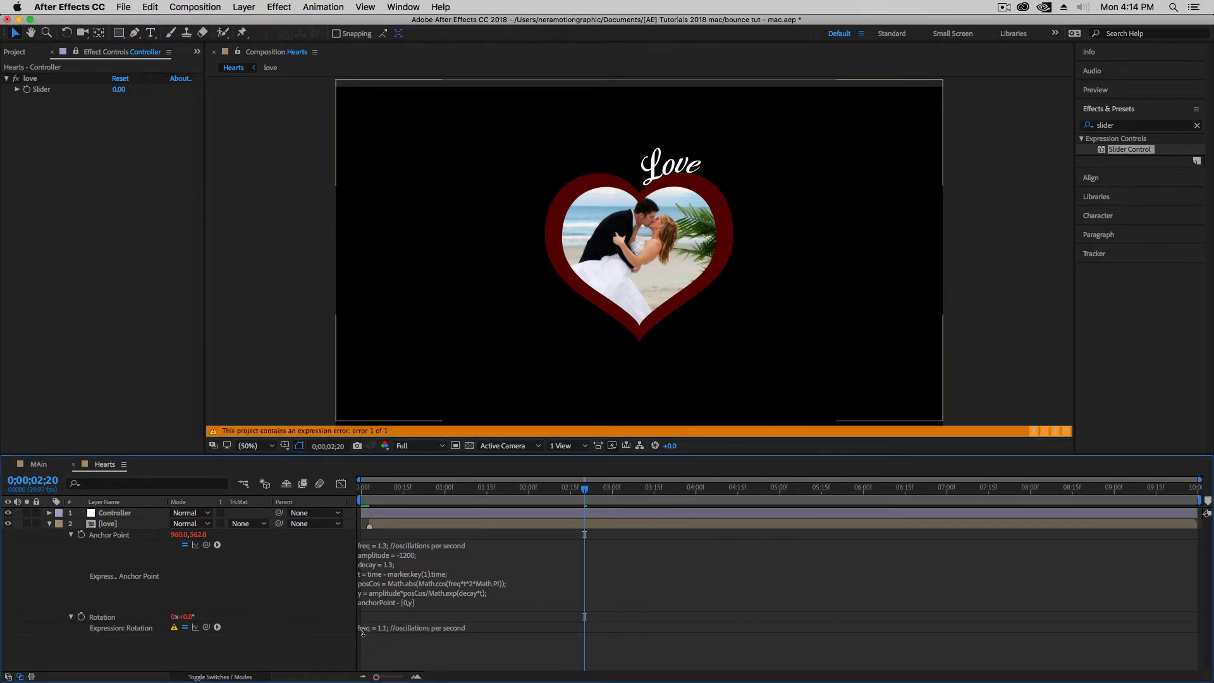
Step: Enlarge the timeline area and the Rotation expression field so the whole expression fits
{"action": "left_click", "coordinate": [374, 629]}
{"action": "left_click", "coordinate": [352, 562]}
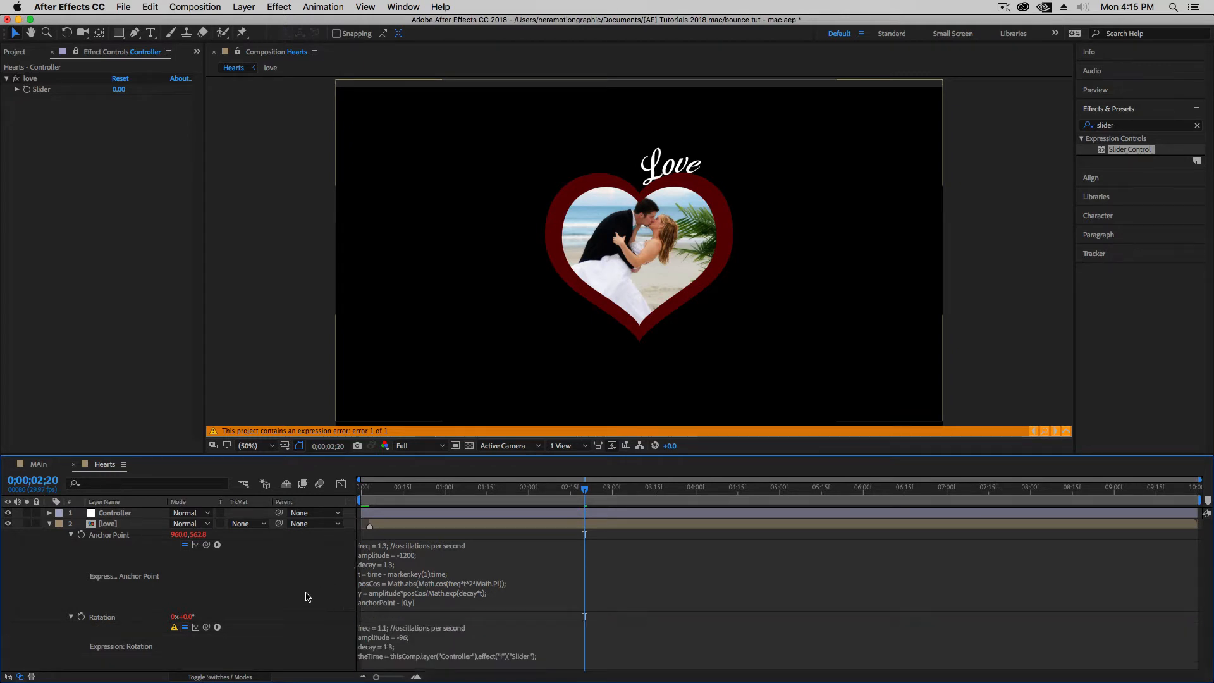
{"action": "left_click_drag", "start_coordinate": [180, 456], "coordinate": [180, 398]}
{"action": "left_click", "coordinate": [381, 621]}
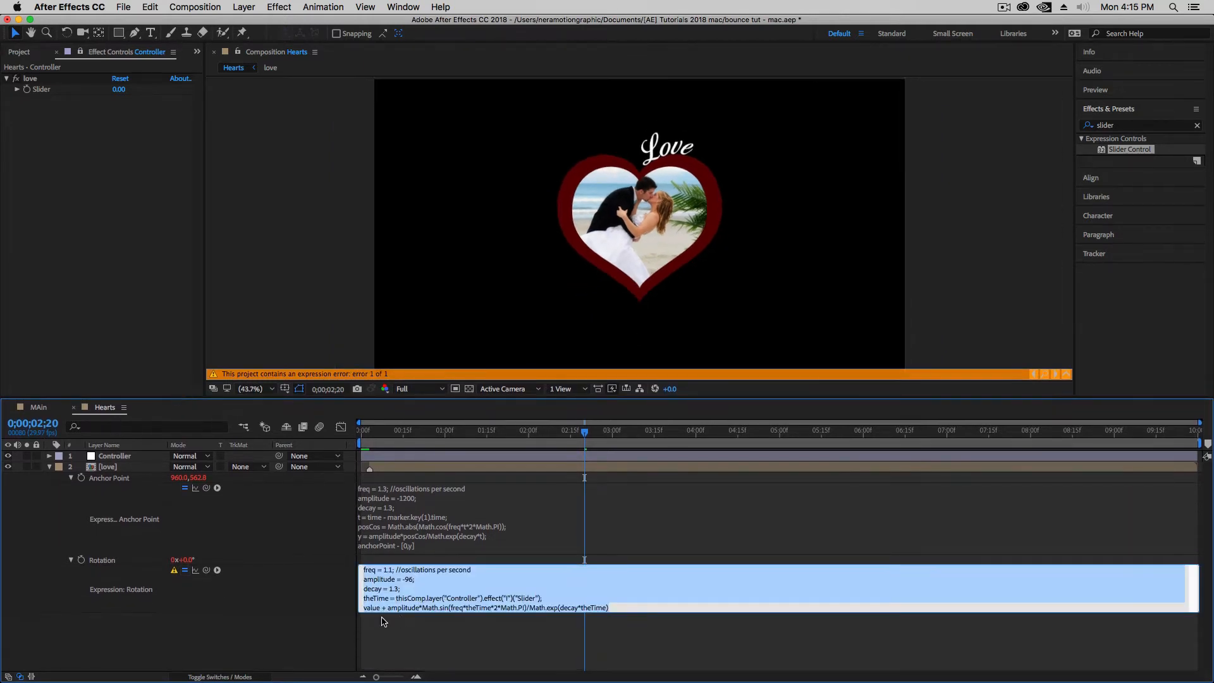
{"action": "left_click_drag", "start_coordinate": [361, 610], "coordinate": [360, 655]}
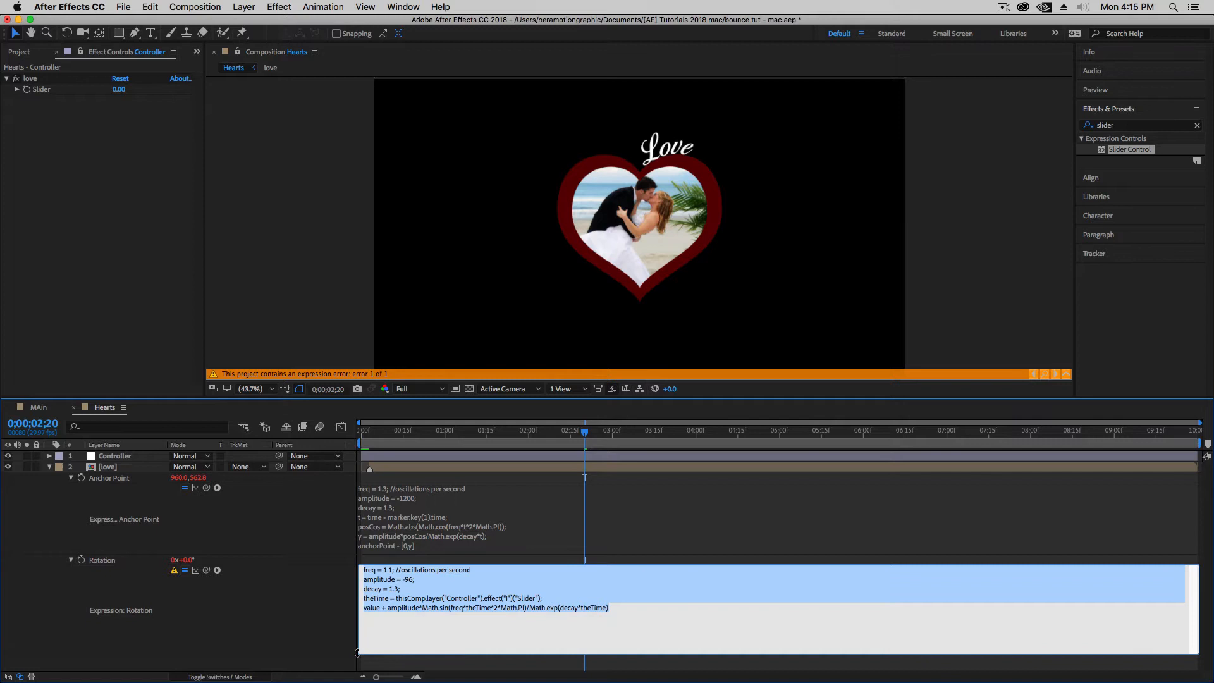
Step: Relink theTime in the Rotation expression to the Controller's love slider, and scrub back to 0;00;01;19 to check the animation
{"action": "left_click", "coordinate": [415, 616]}
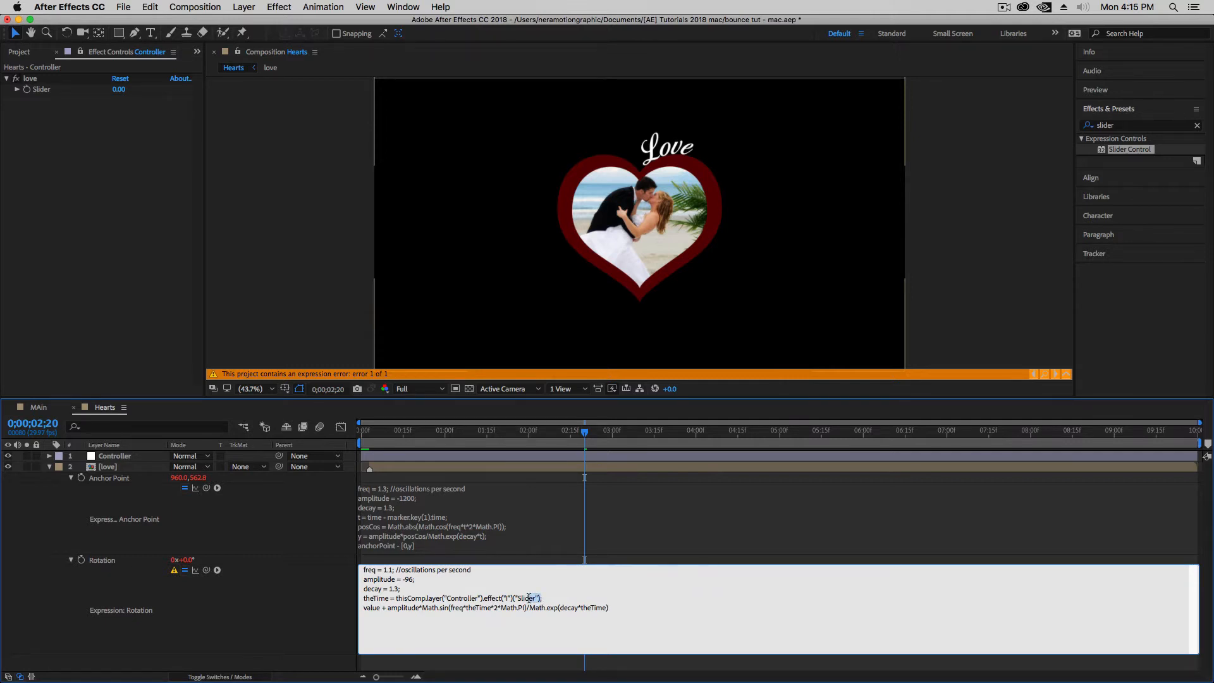
{"action": "left_click_drag", "start_coordinate": [529, 598], "coordinate": [403, 598]}
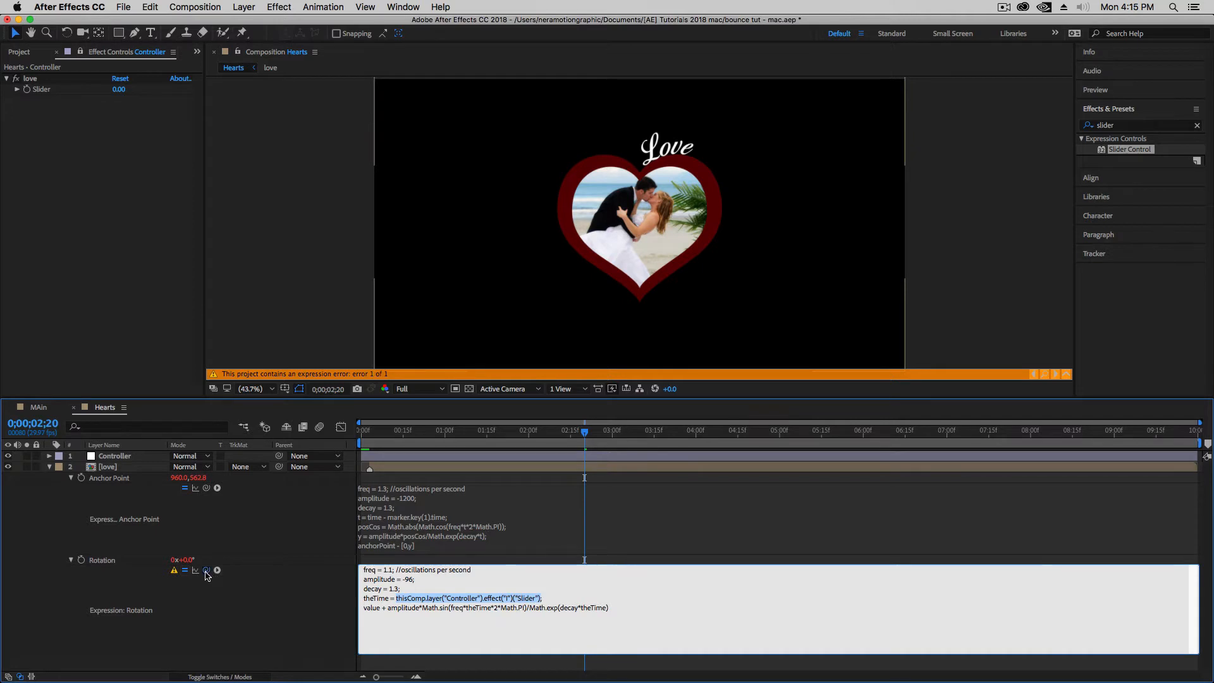
{"action": "left_click_drag", "start_coordinate": [206, 570], "coordinate": [41, 89]}
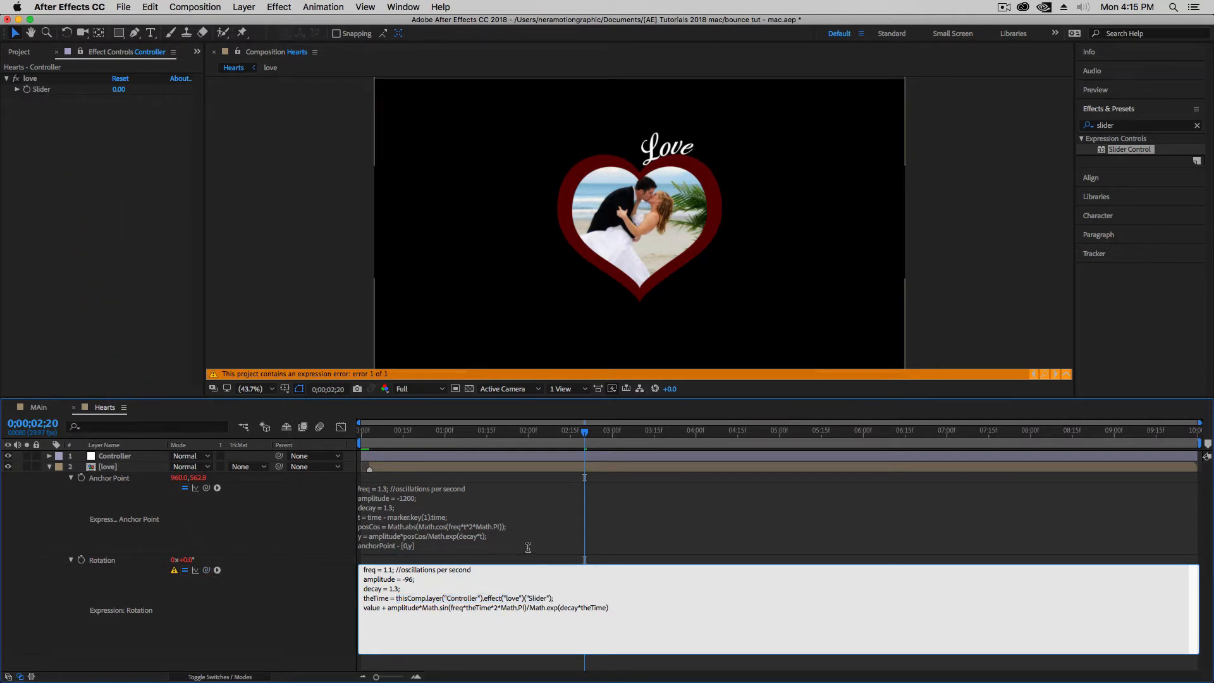
{"action": "type", "text": ";"}
{"action": "left_click", "coordinate": [302, 579]}
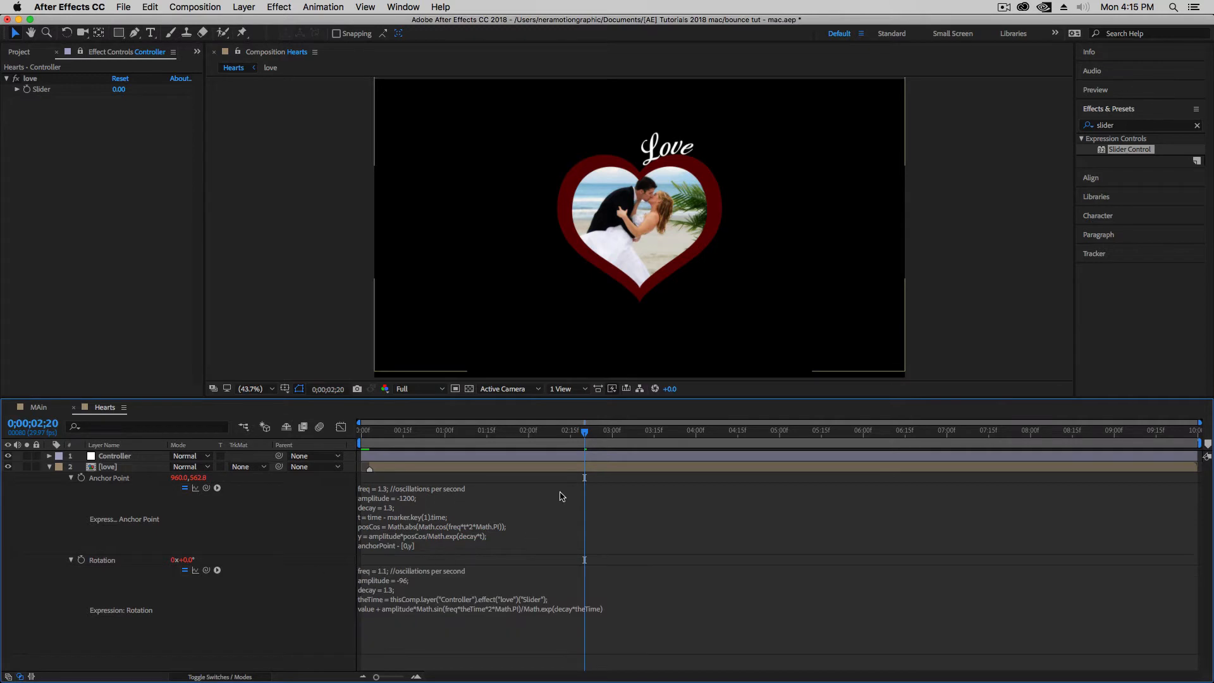
{"action": "left_click_drag", "start_coordinate": [585, 432], "coordinate": [498, 479]}
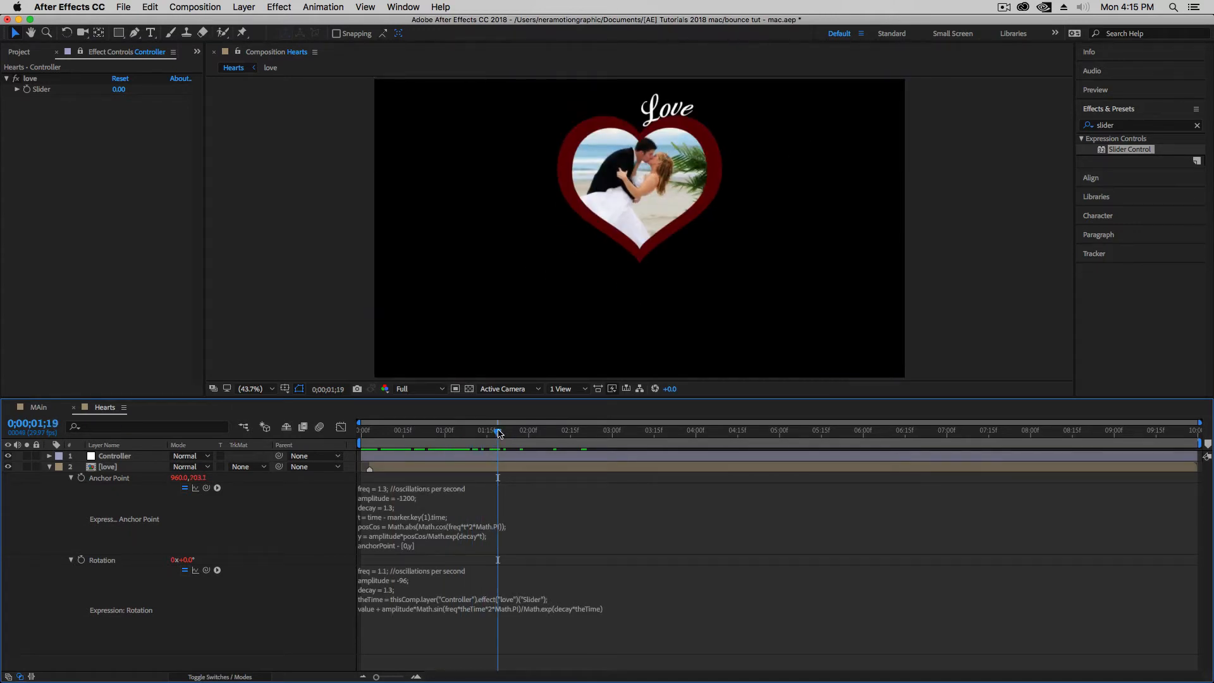
Step: Move the playhead to 0;00;00;03 and add a keyframe with value 0 for the Controller's love slider
{"action": "left_click_drag", "start_coordinate": [500, 433], "coordinate": [420, 455]}
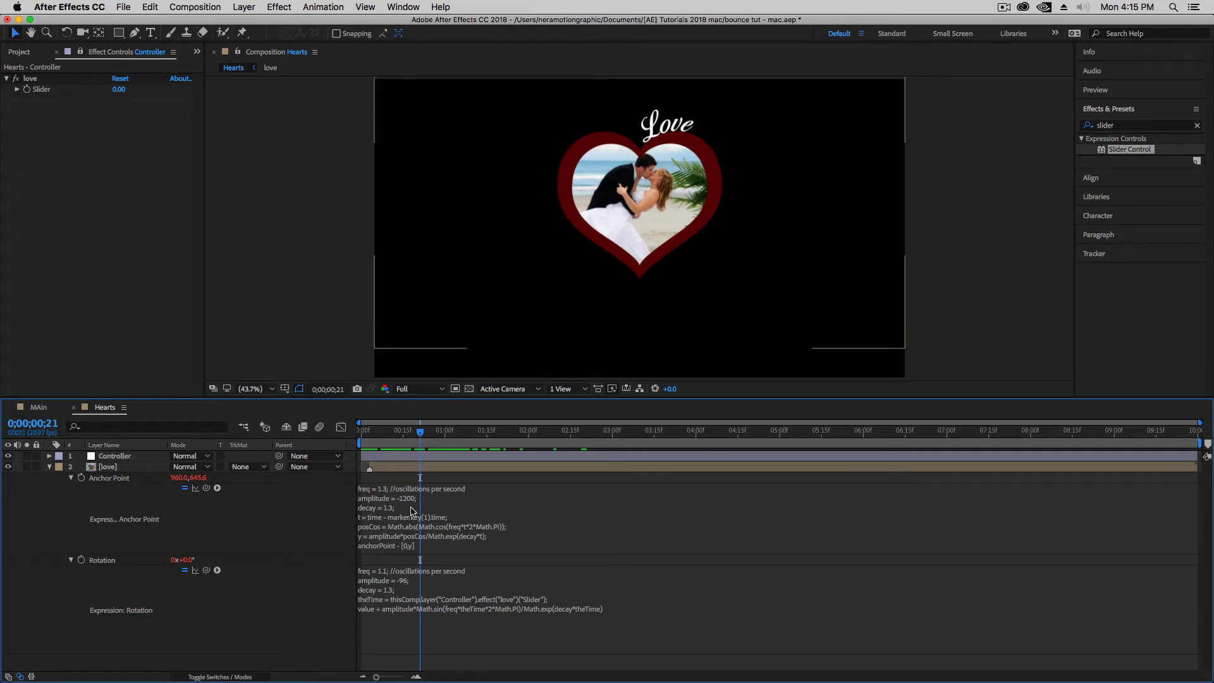
{"action": "left_click", "coordinate": [50, 425]}
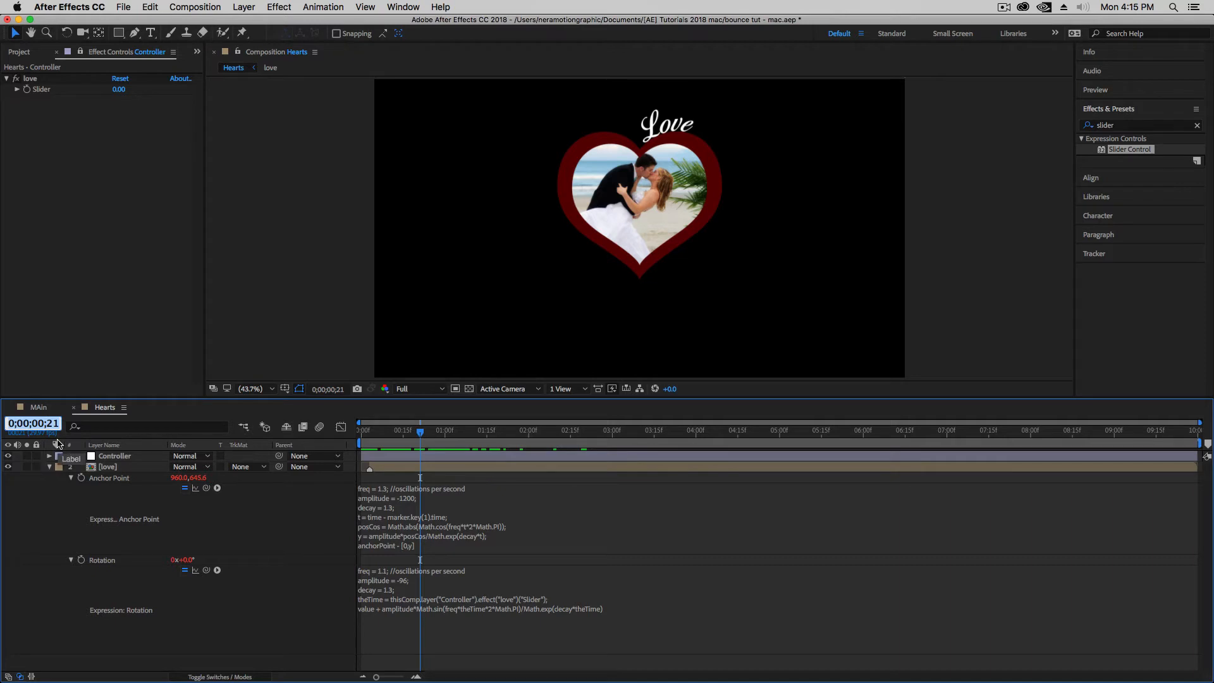
{"action": "type", "text": "3"}
{"action": "key", "text": "Return"}
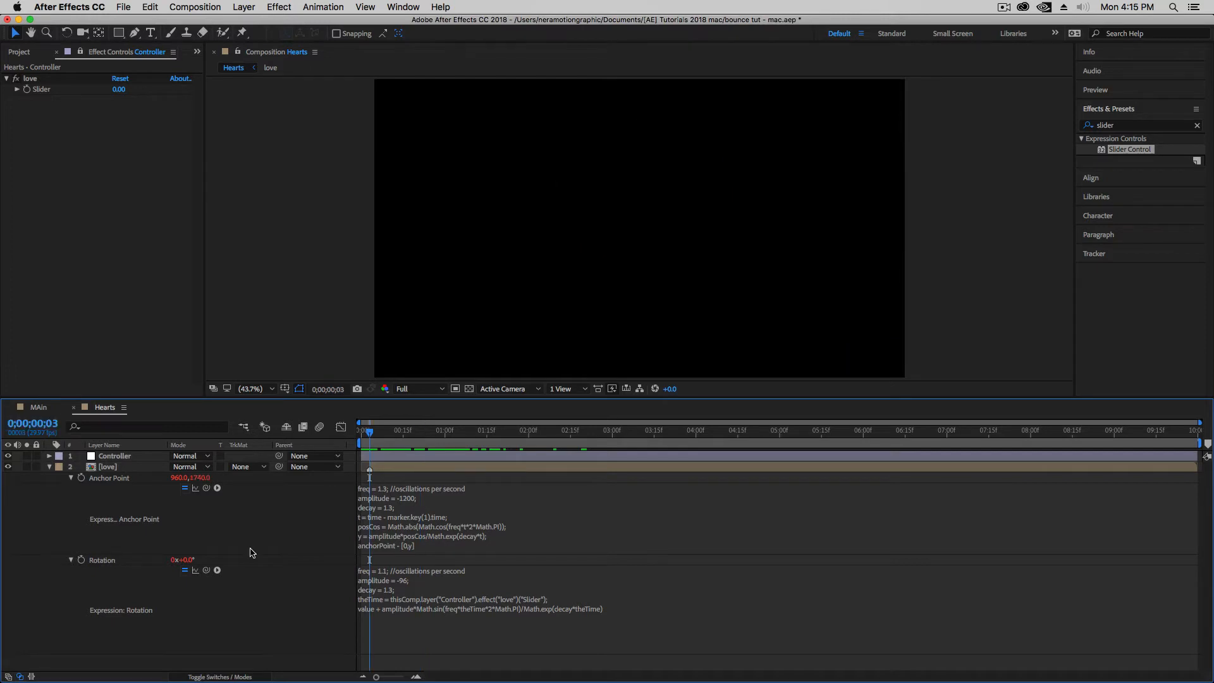
{"action": "left_click", "coordinate": [27, 89]}
Step: Keyframe the Controller's love slider to 3.03 at 0;00;03;03, and scrub back to 0;00;02;01 to check the swing
{"action": "left_click", "coordinate": [35, 424]}
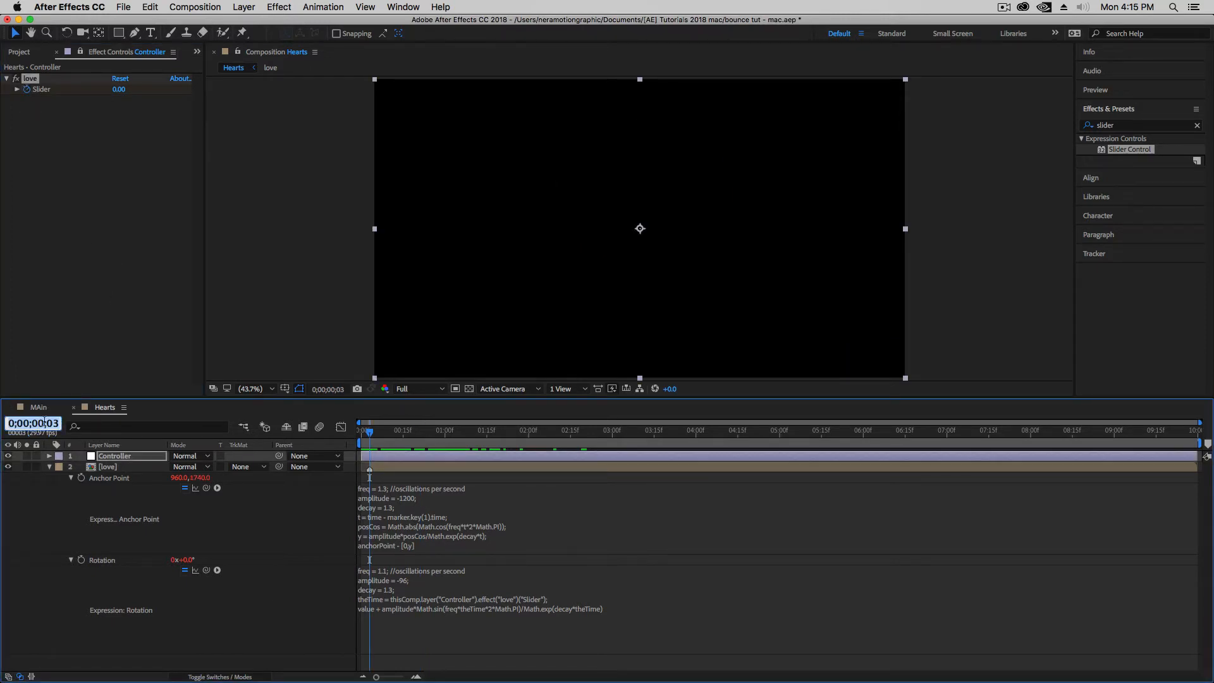
{"action": "type", "text": "3;"}
{"action": "type", "text": "03"}
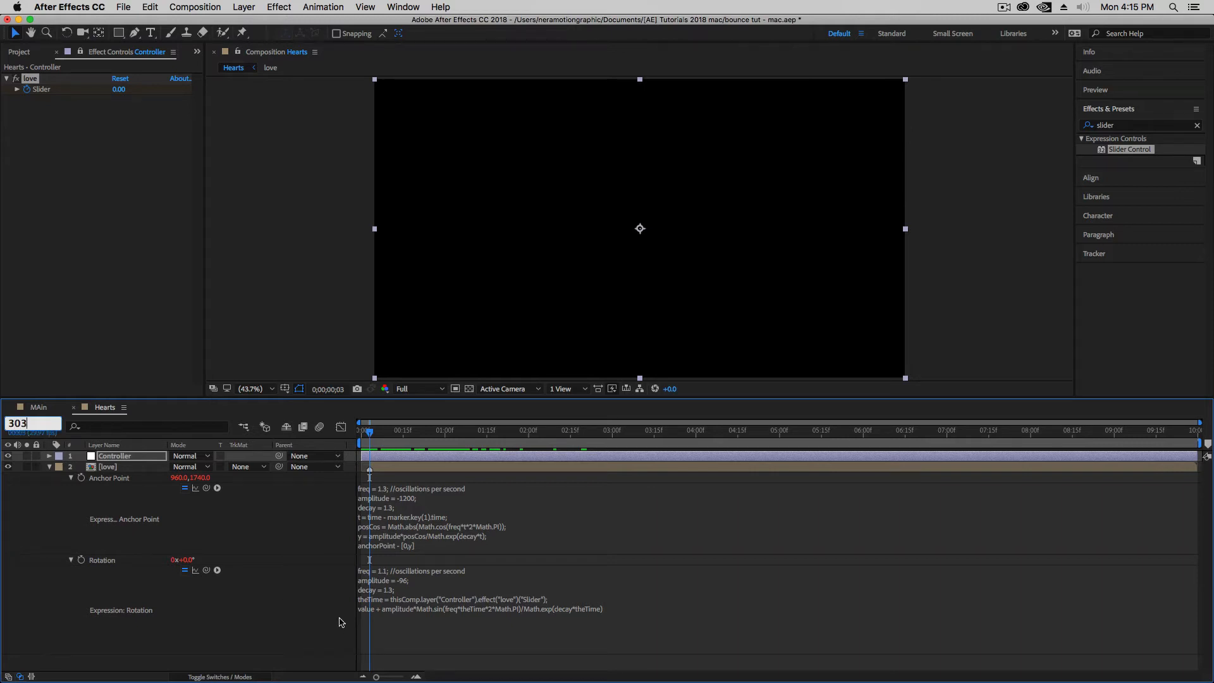
{"action": "key", "text": "Return"}
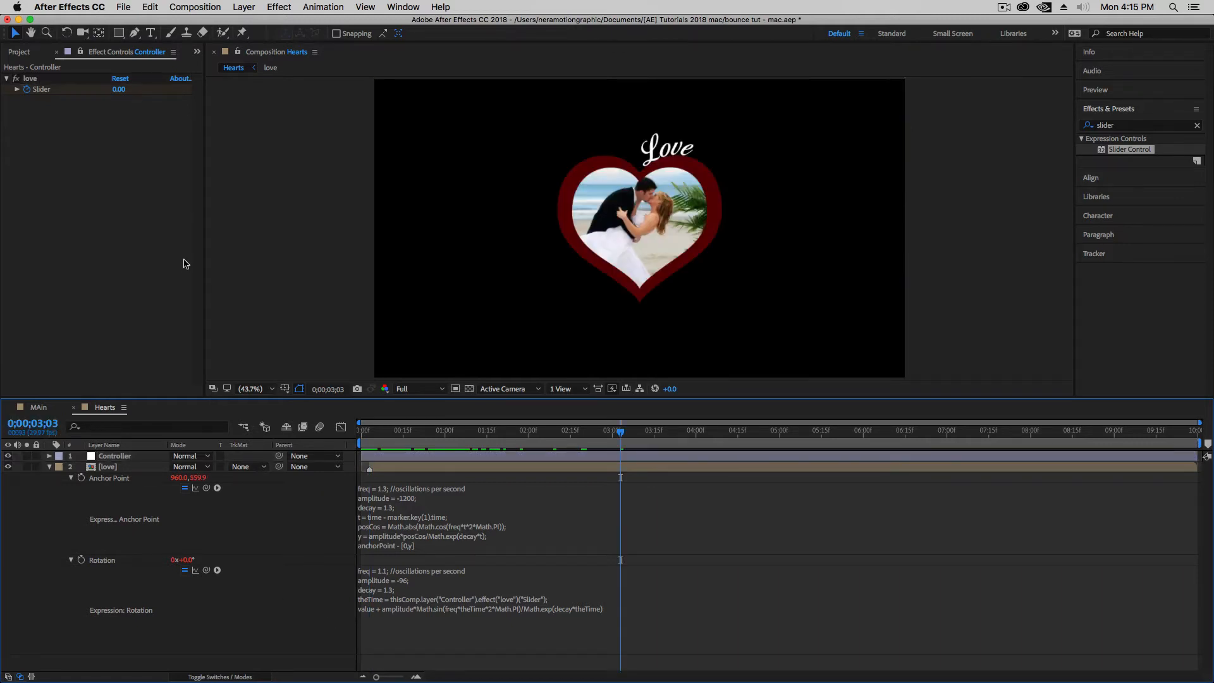
{"action": "left_click", "coordinate": [119, 89]}
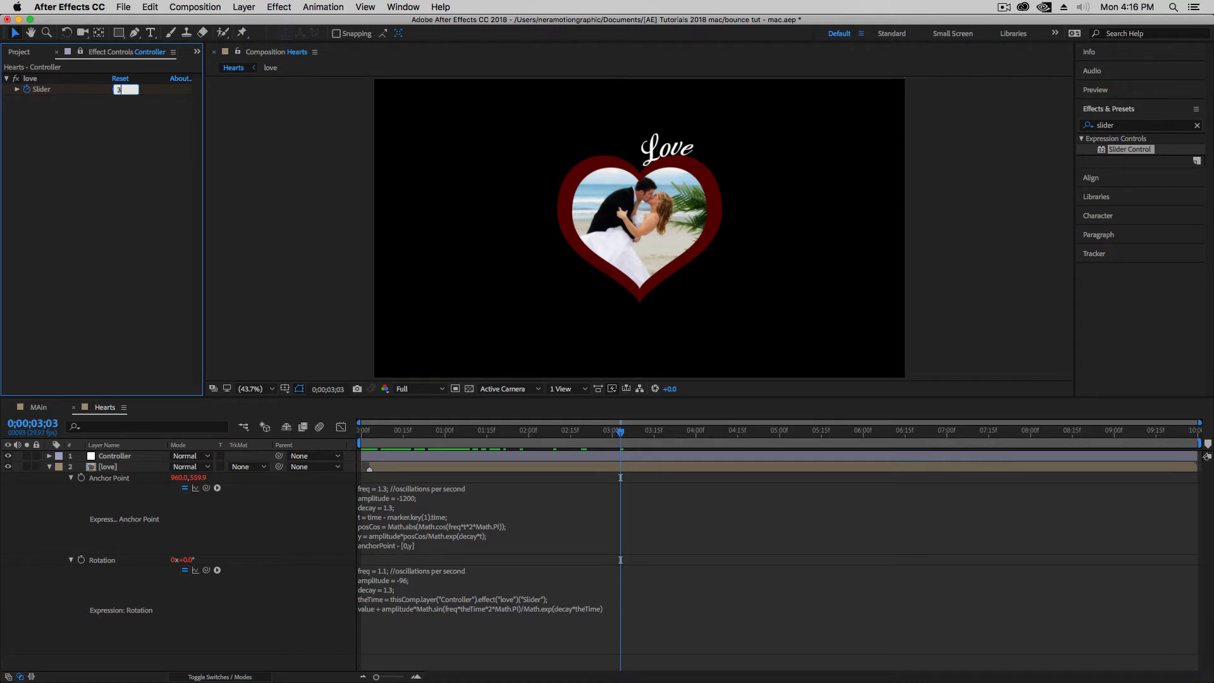
{"action": "type", "text": "3.03"}
{"action": "left_click", "coordinate": [164, 228]}
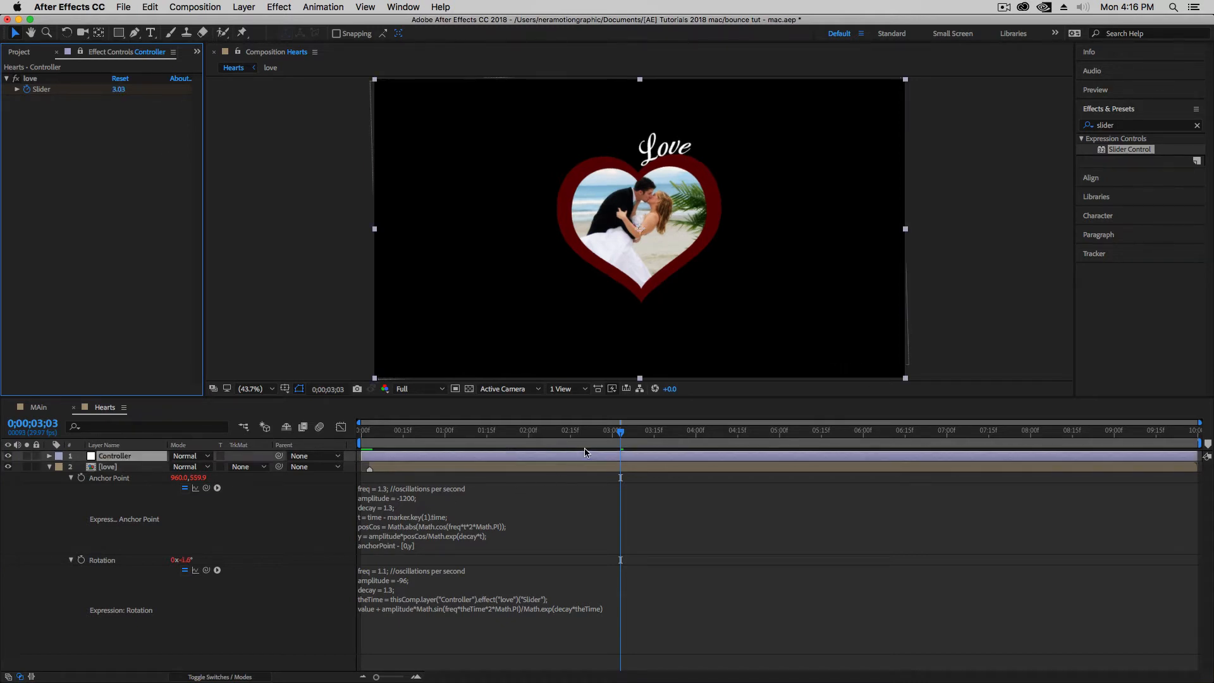
{"action": "left_click_drag", "start_coordinate": [619, 436], "coordinate": [531, 496]}
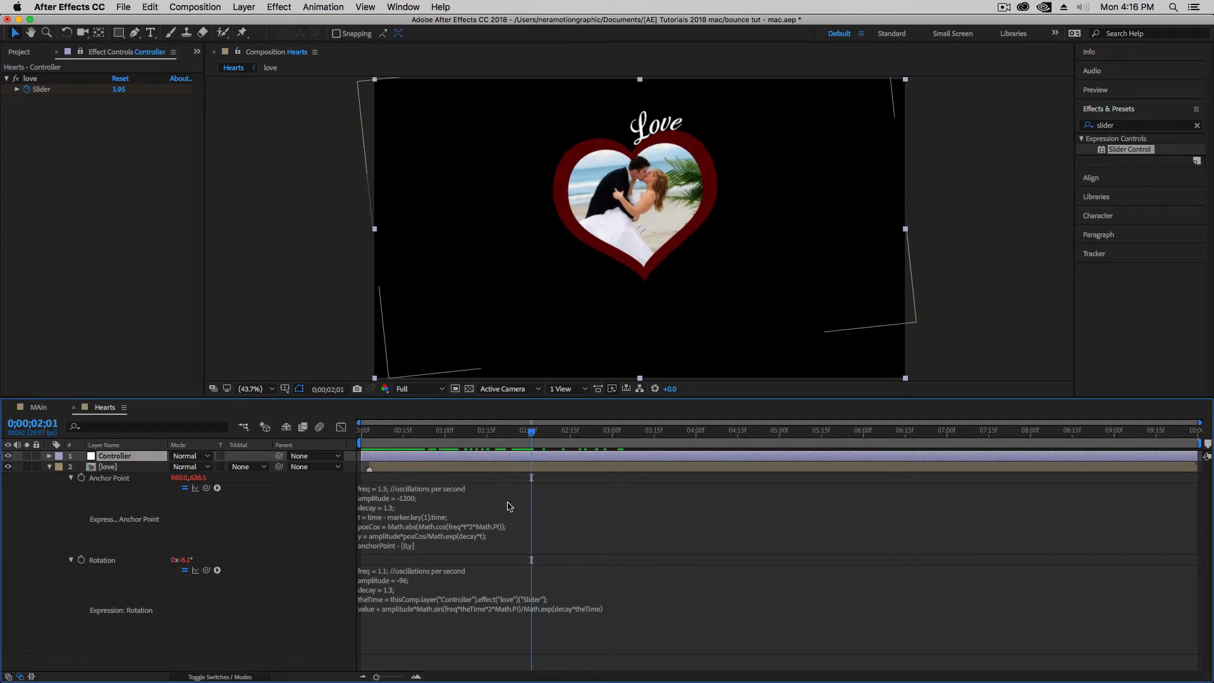
Step: Set the amplitude in the love layer's Rotation expression to -30 and scrub back to 0;00;01;04 to check it
{"action": "left_click", "coordinate": [398, 585]}
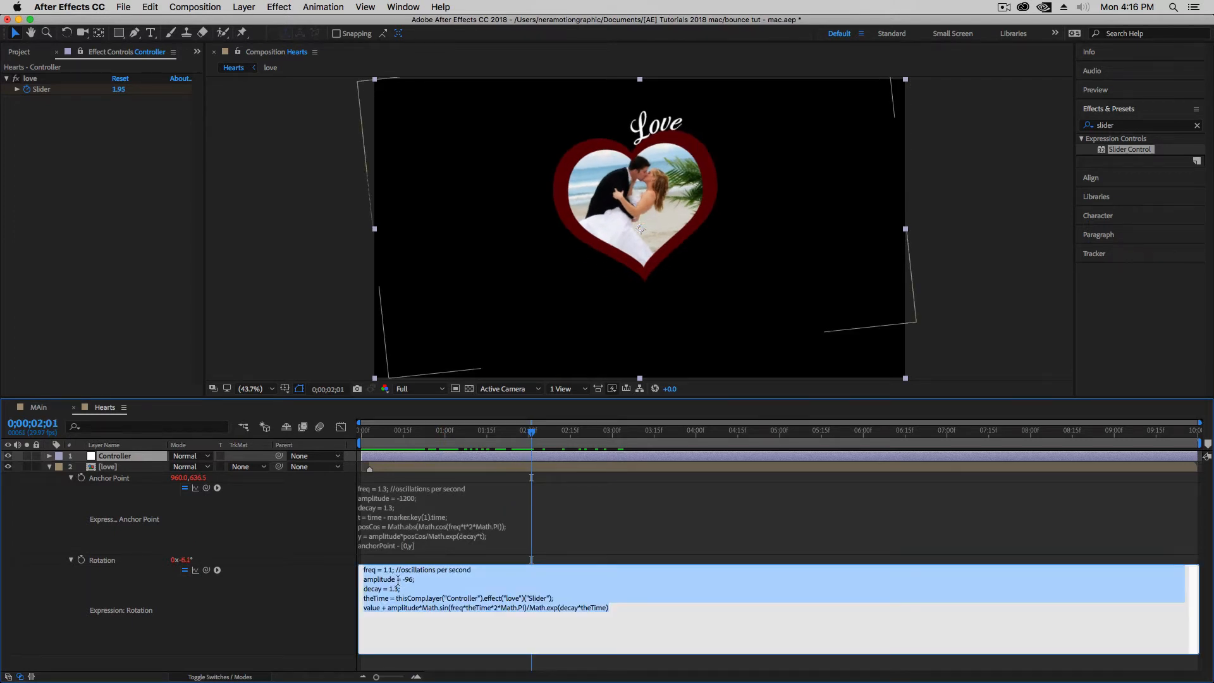
{"action": "left_click", "coordinate": [399, 579]}
{"action": "double_click", "coordinate": [406, 579]}
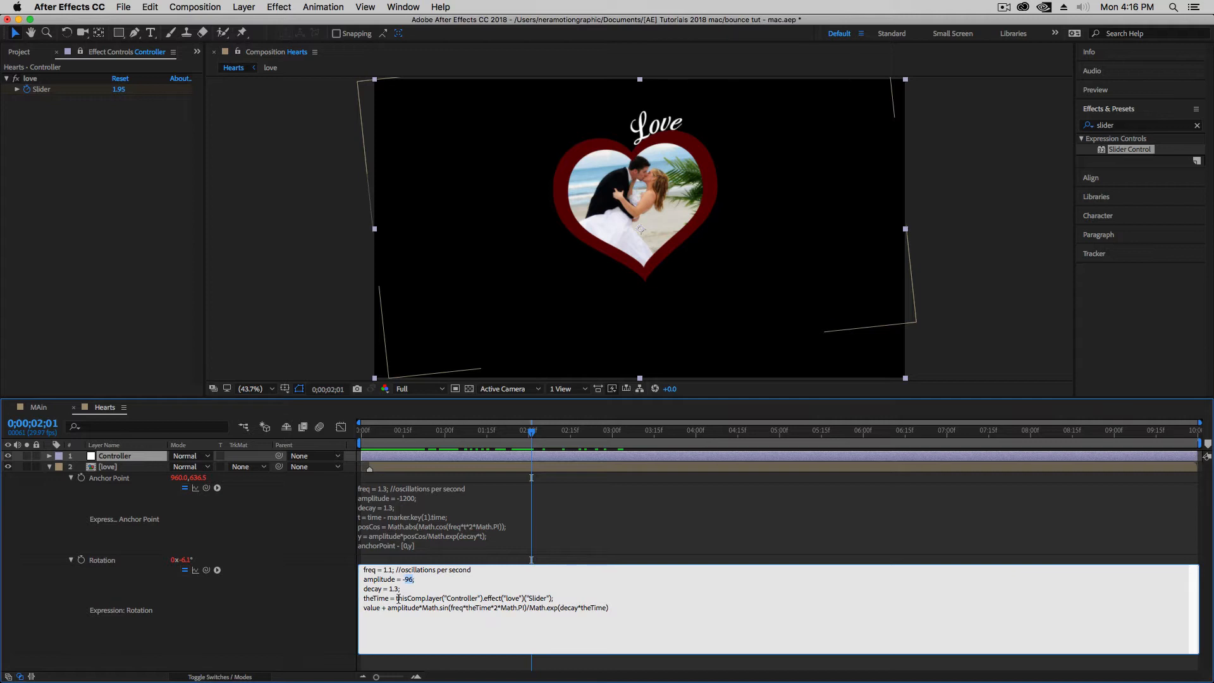
{"action": "type", "text": "-30"}
{"action": "left_click", "coordinate": [337, 543]}
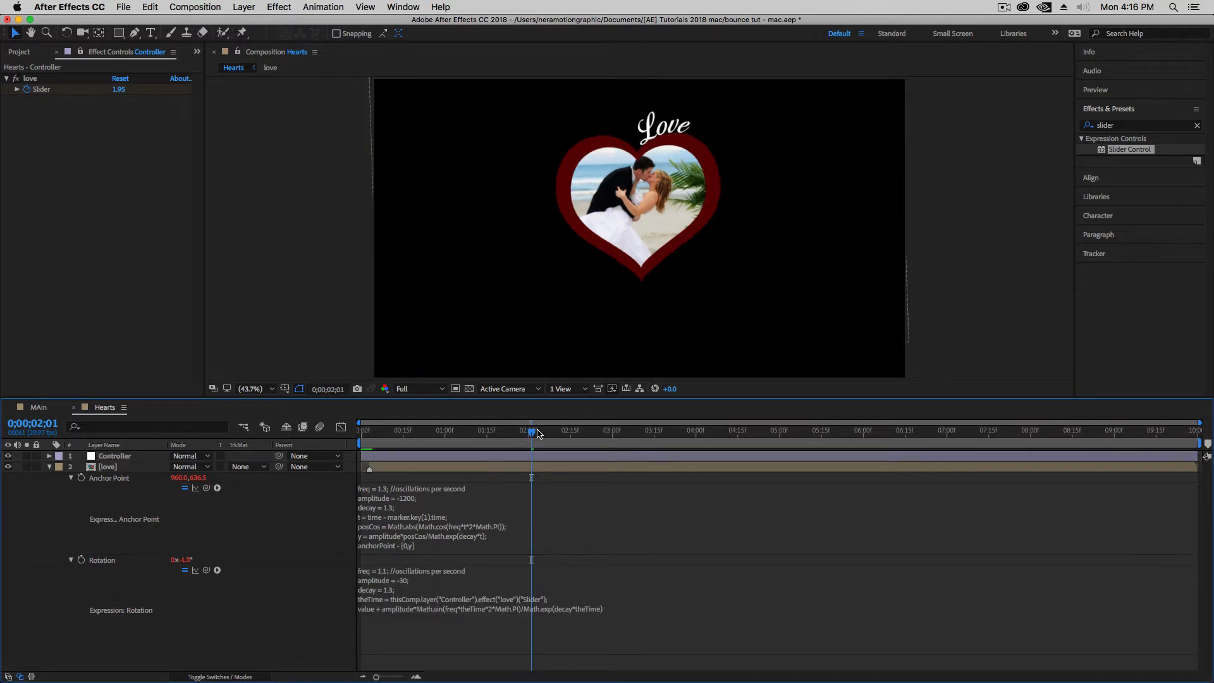
{"action": "left_click_drag", "start_coordinate": [534, 433], "coordinate": [460, 465]}
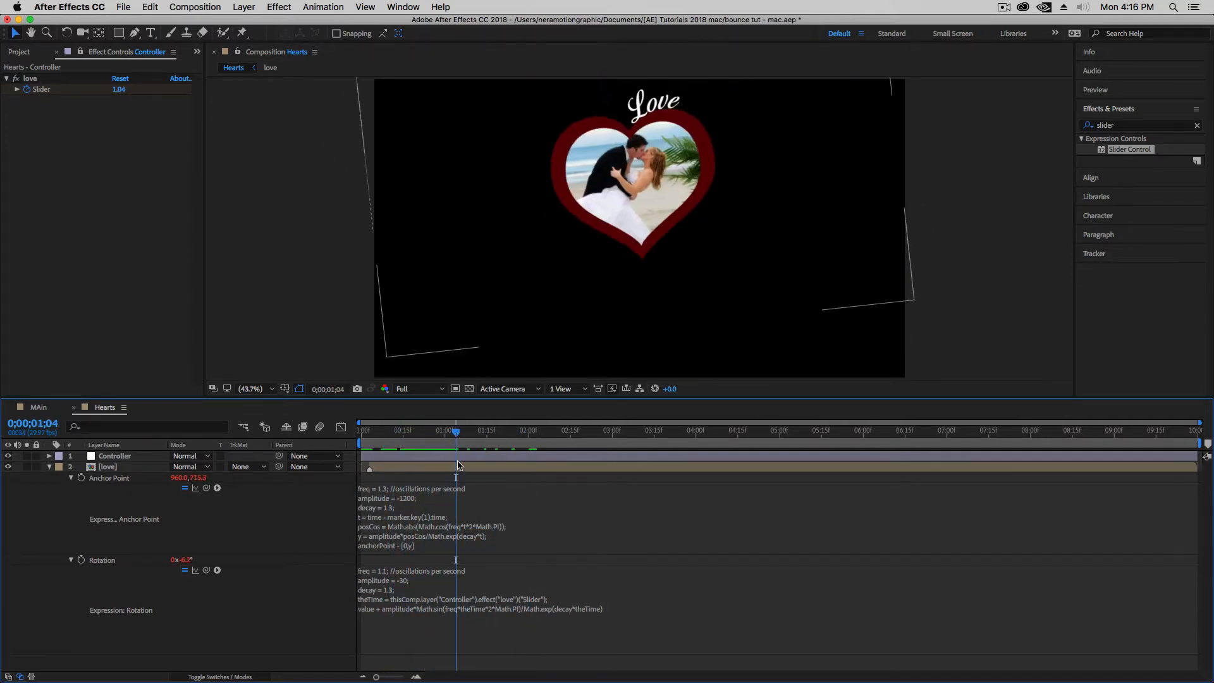
Step: Collapse the love layer's properties, show the project items and scrub forward to 0;00;07;01 to review the animation
{"action": "left_click", "coordinate": [50, 467]}
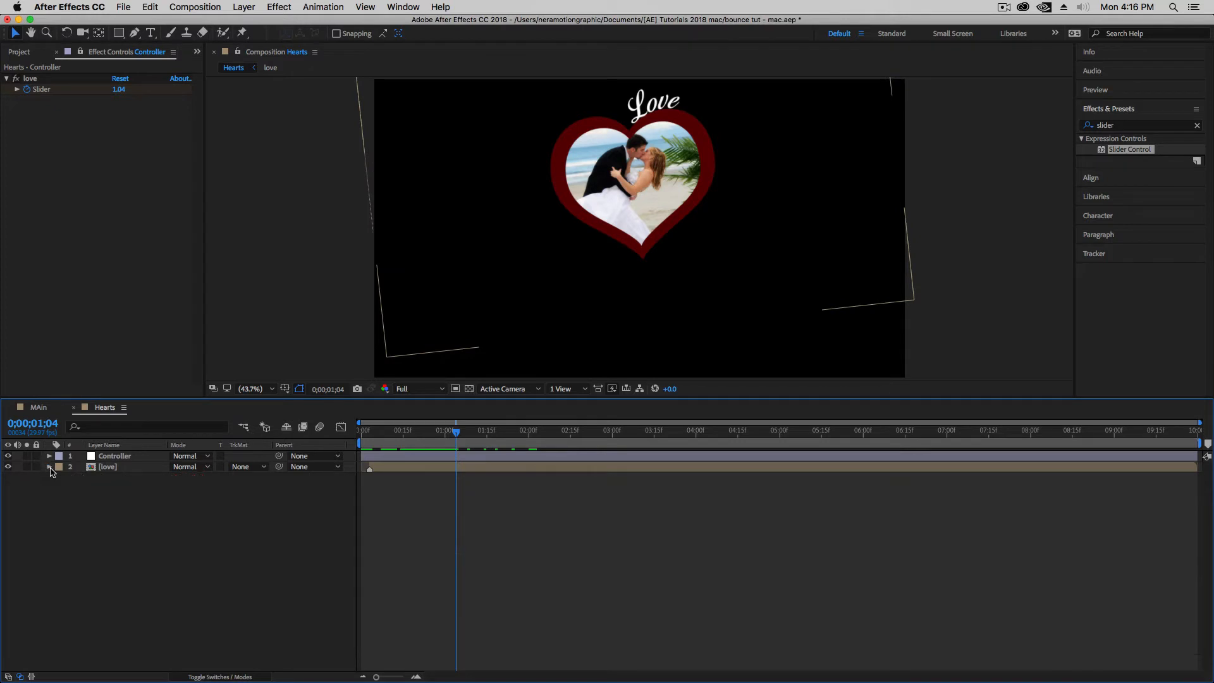
{"action": "left_click", "coordinate": [29, 55]}
{"action": "left_click_drag", "start_coordinate": [458, 431], "coordinate": [612, 436]}
{"action": "left_click_drag", "start_coordinate": [657, 484], "coordinate": [933, 482]}
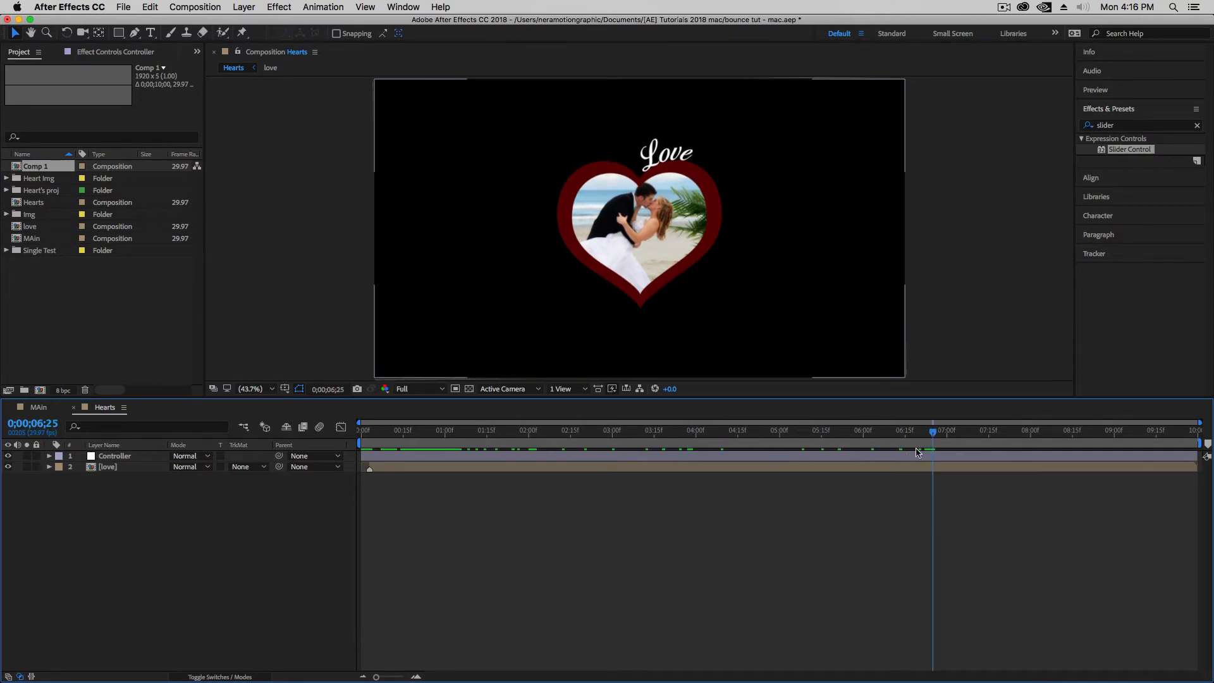
{"action": "left_click_drag", "start_coordinate": [934, 436], "coordinate": [950, 436]}
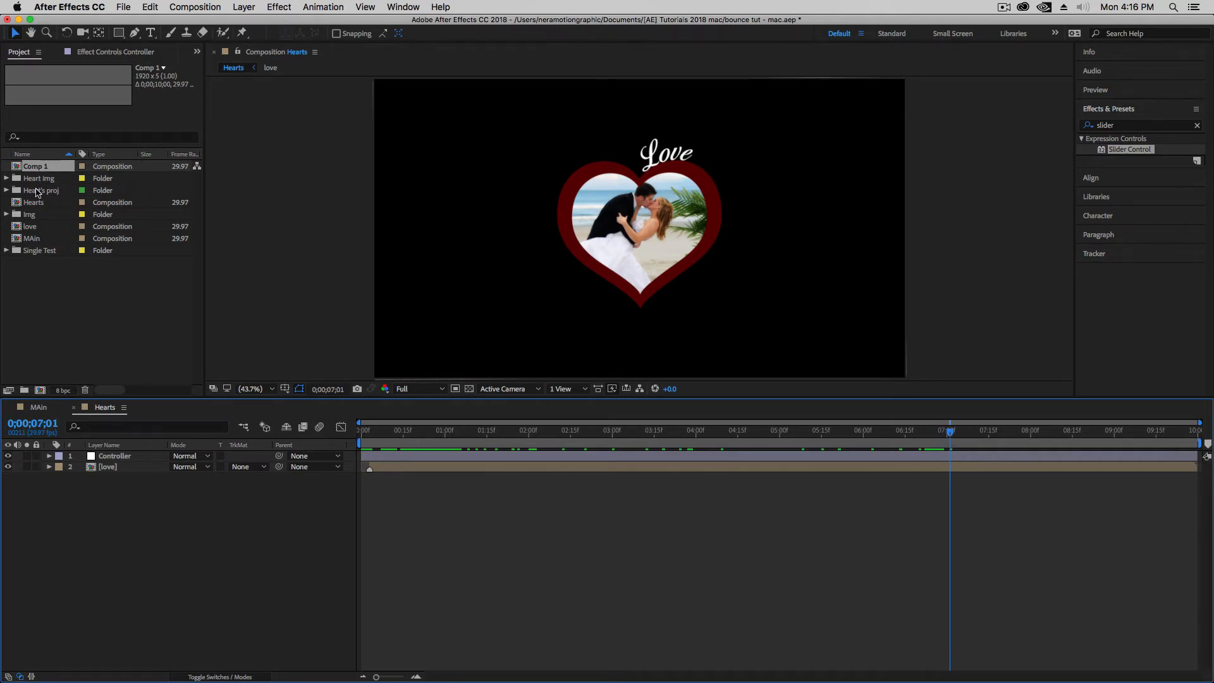
Step: Open the composition Comp 1 and rename it Rope
{"action": "double_click", "coordinate": [42, 168]}
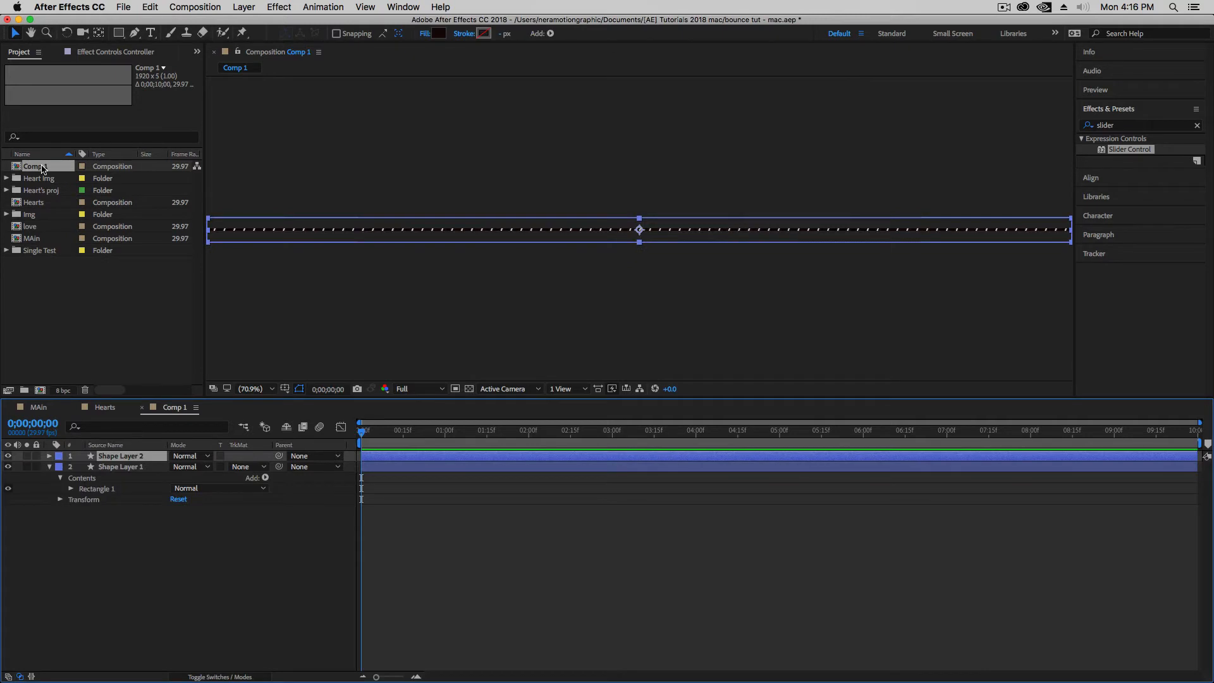
{"action": "left_click", "coordinate": [41, 169]}
{"action": "key", "text": "Return"}
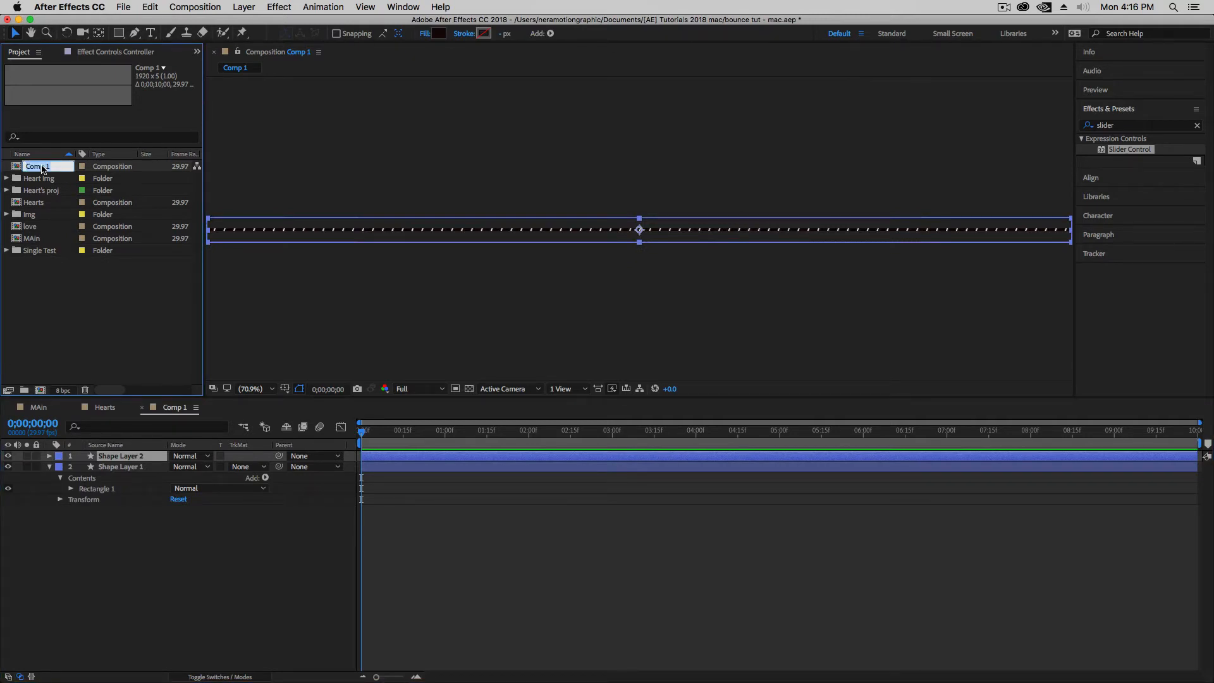
{"action": "type", "text": "Rope"}
{"action": "key", "text": "Return"}
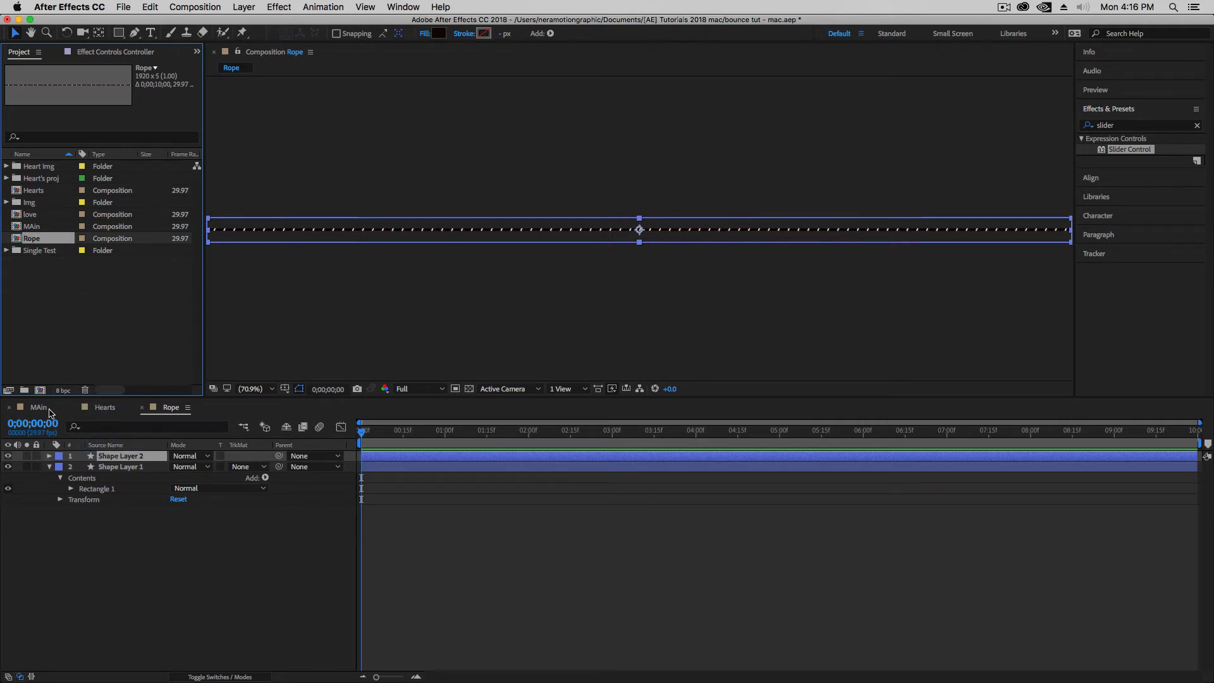
Step: Add the Rope composition to Hearts between the Controller and love layers and set its Rotation to 90°
{"action": "left_click", "coordinate": [89, 409]}
{"action": "left_click", "coordinate": [143, 407]}
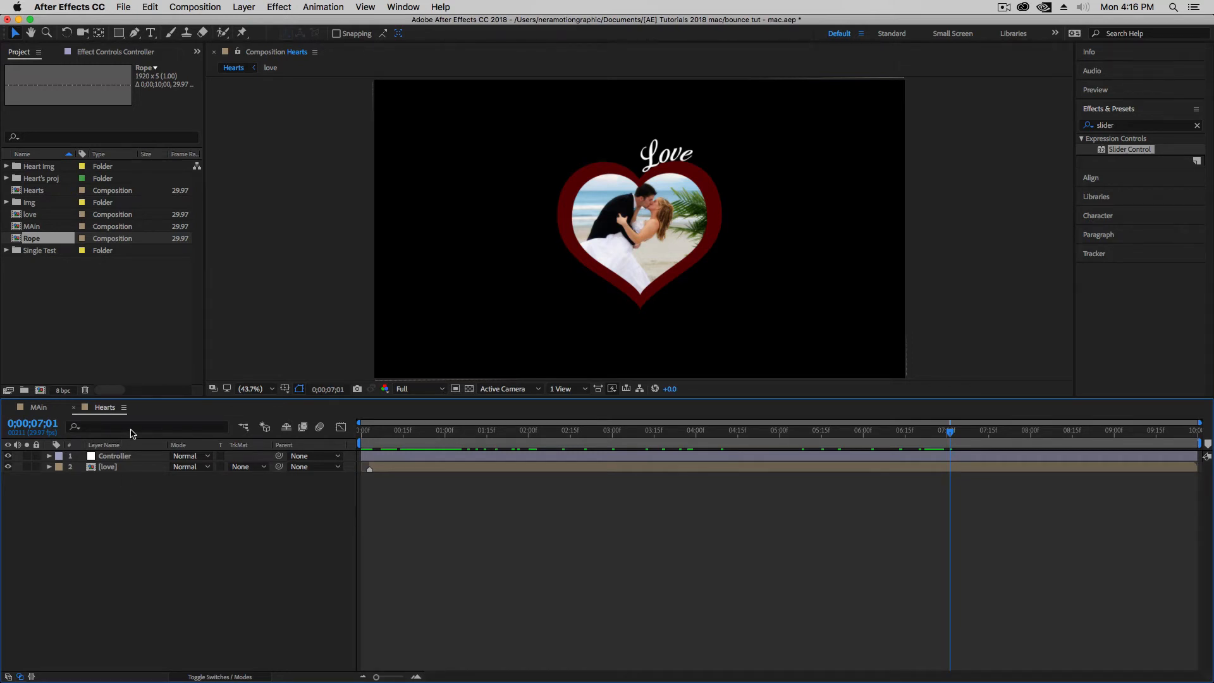
{"action": "left_click_drag", "start_coordinate": [39, 242], "coordinate": [128, 472]}
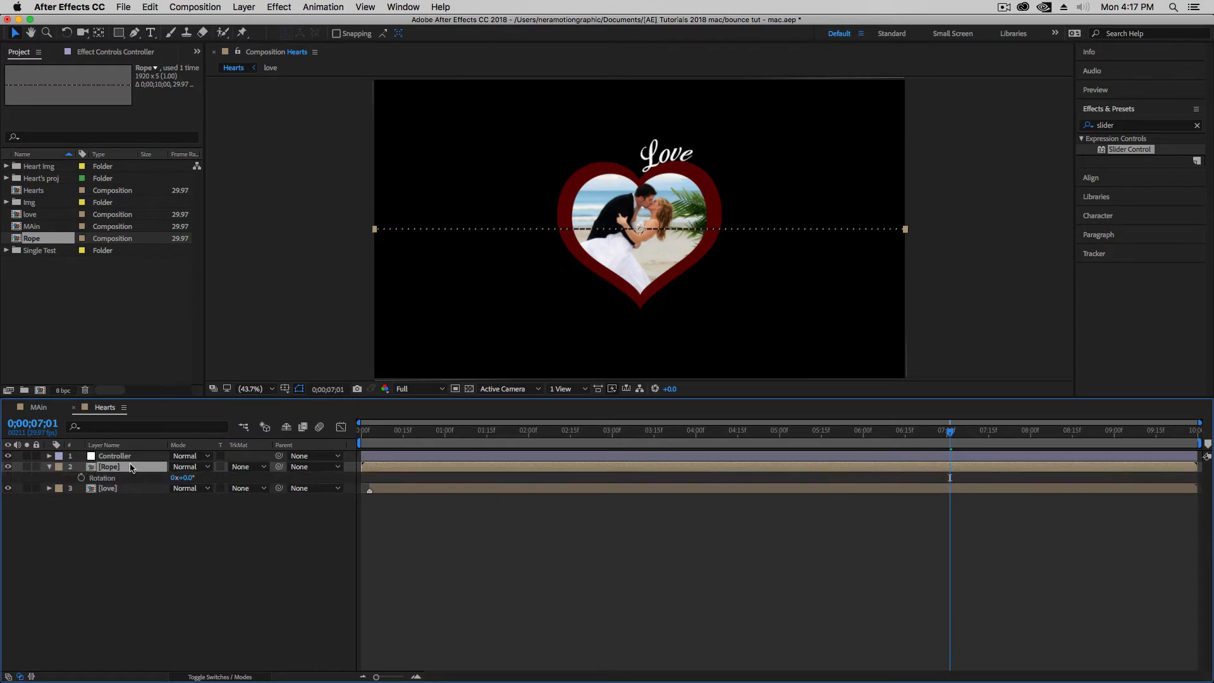
{"action": "left_click", "coordinate": [187, 478]}
{"action": "key", "text": "Return"}
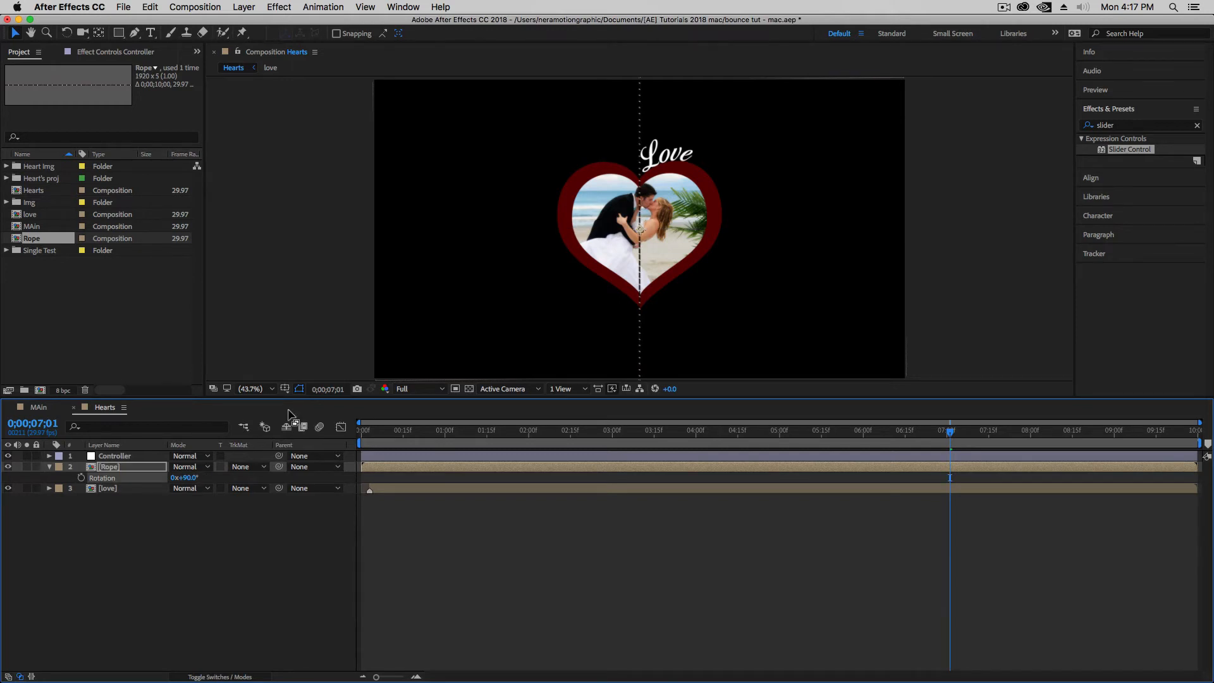
Step: Lock the Controller and love layers, and move the Rope layer straight up until its lower end meets the heart's notch
{"action": "left_click_drag", "start_coordinate": [270, 396], "coordinate": [270, 435]}
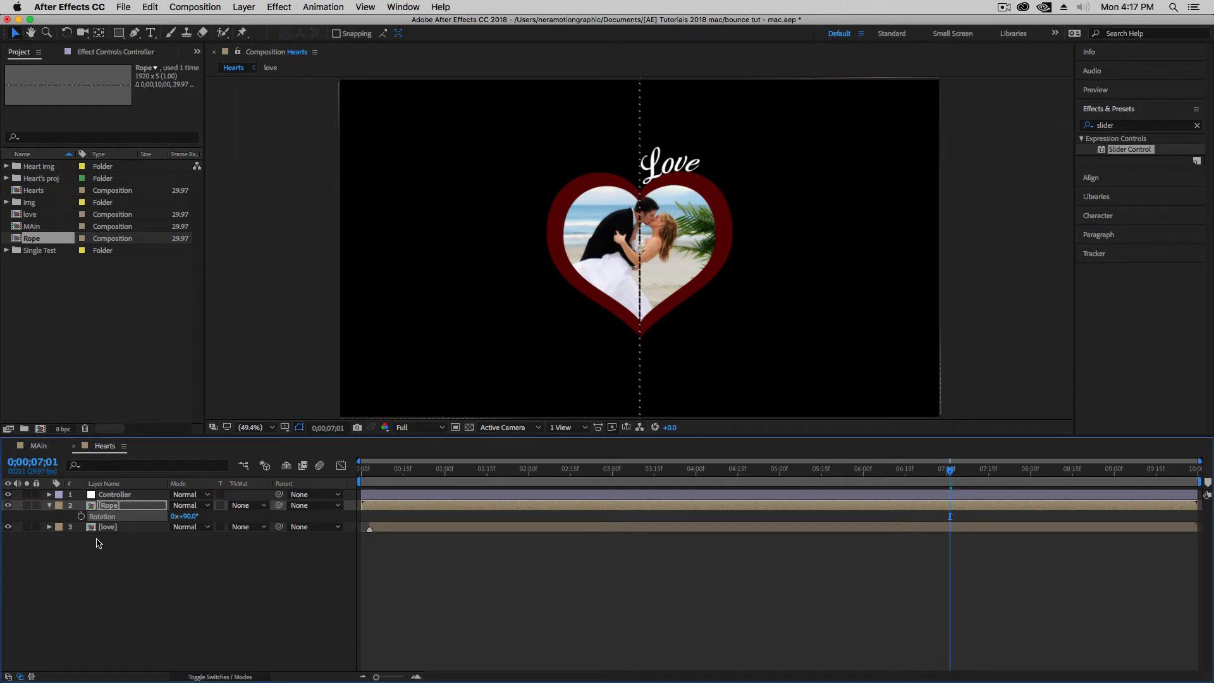
{"action": "left_click", "coordinate": [36, 494]}
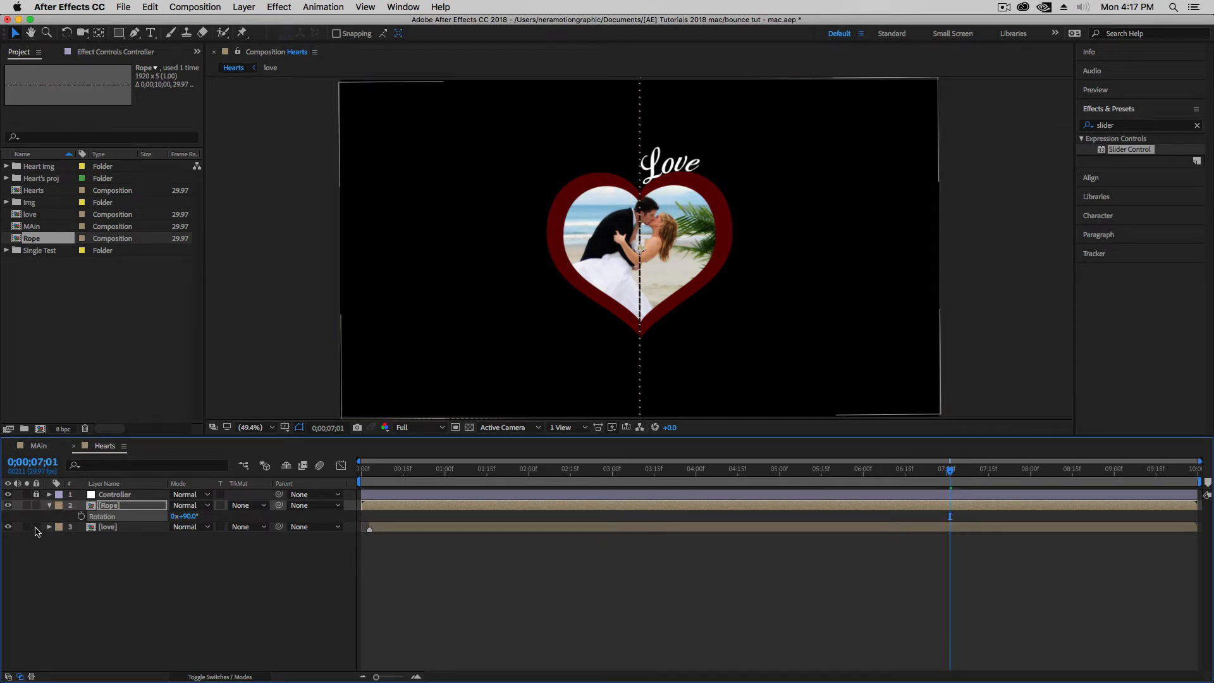
{"action": "left_click", "coordinate": [36, 527]}
{"action": "left_click", "coordinate": [133, 506]}
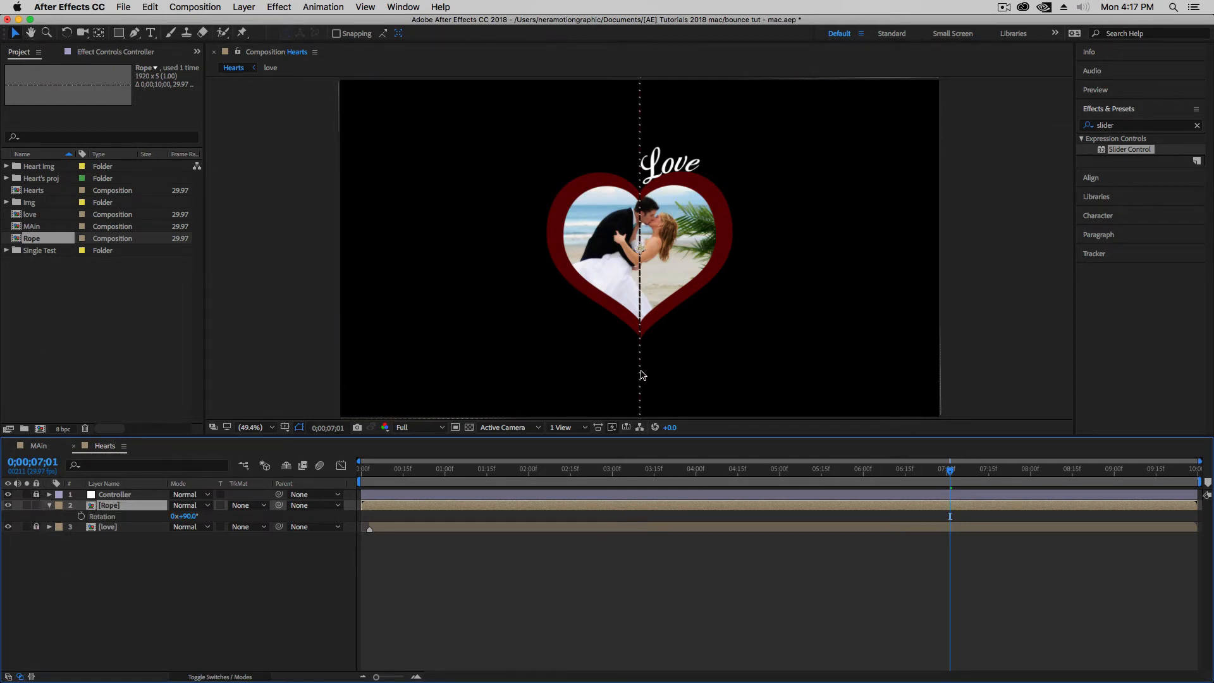
{"action": "left_click_drag", "start_coordinate": [642, 374], "coordinate": [641, 19]}
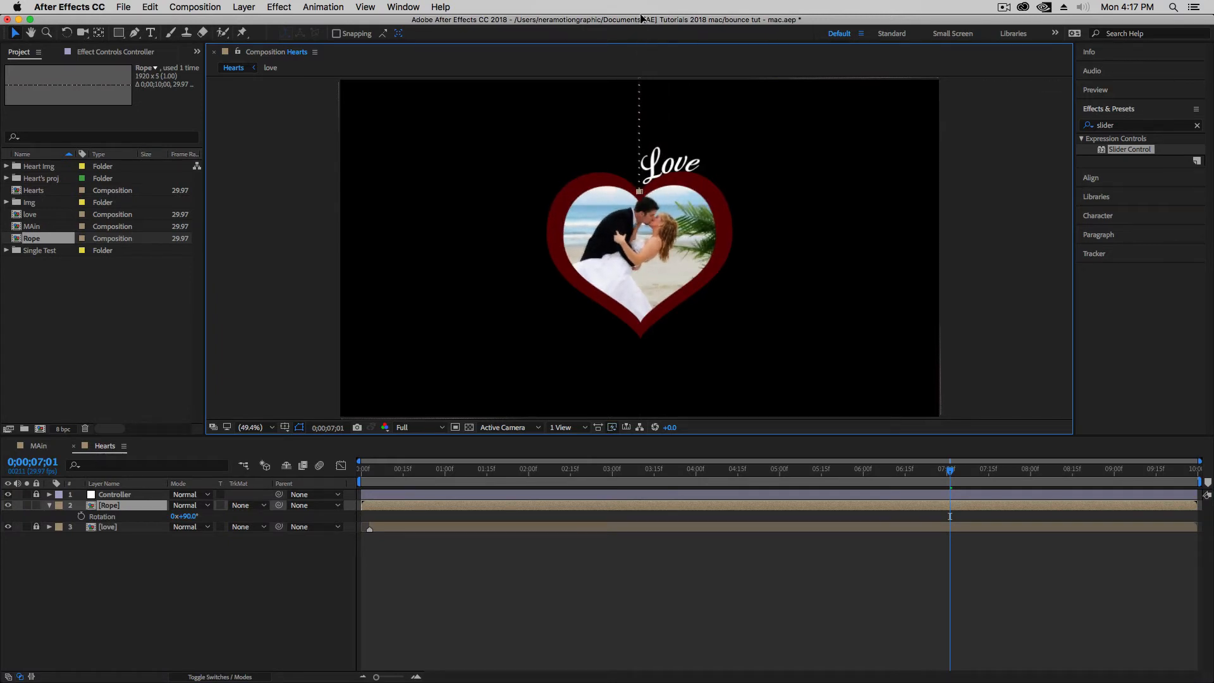
{"action": "left_click", "coordinate": [609, 601]}
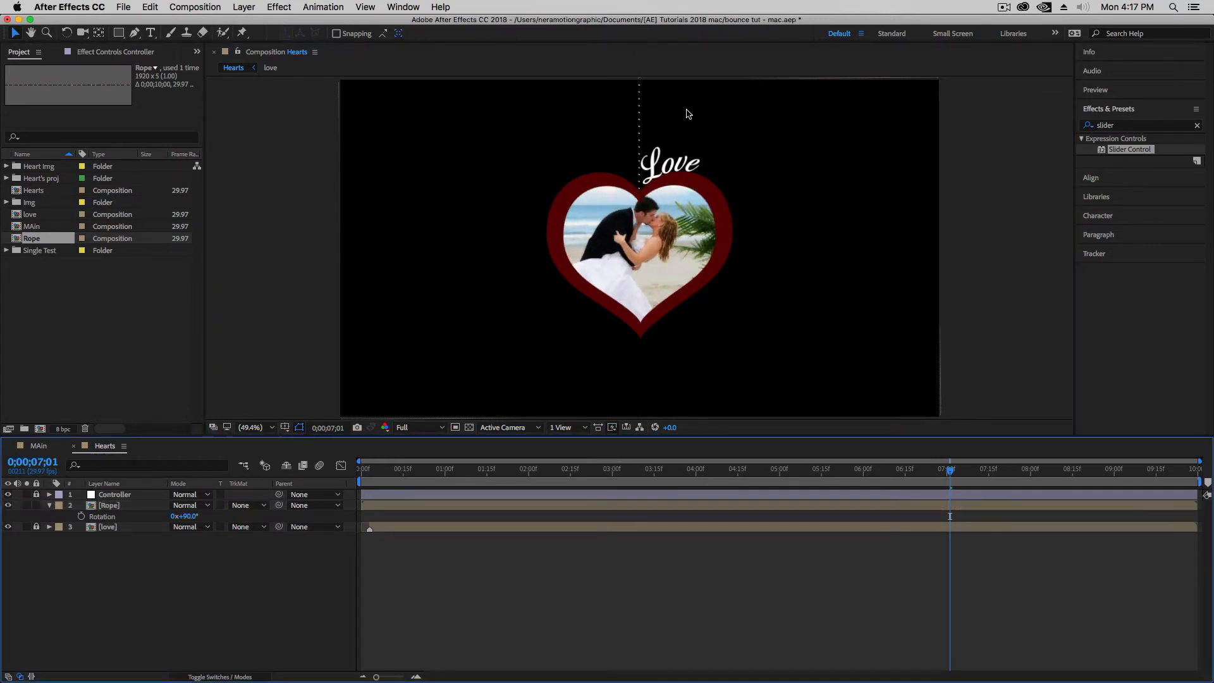
Step: Examine where the rope meets the heart at 100% magnification, and fit the whole frame back in view
{"action": "left_click", "coordinate": [639, 120]}
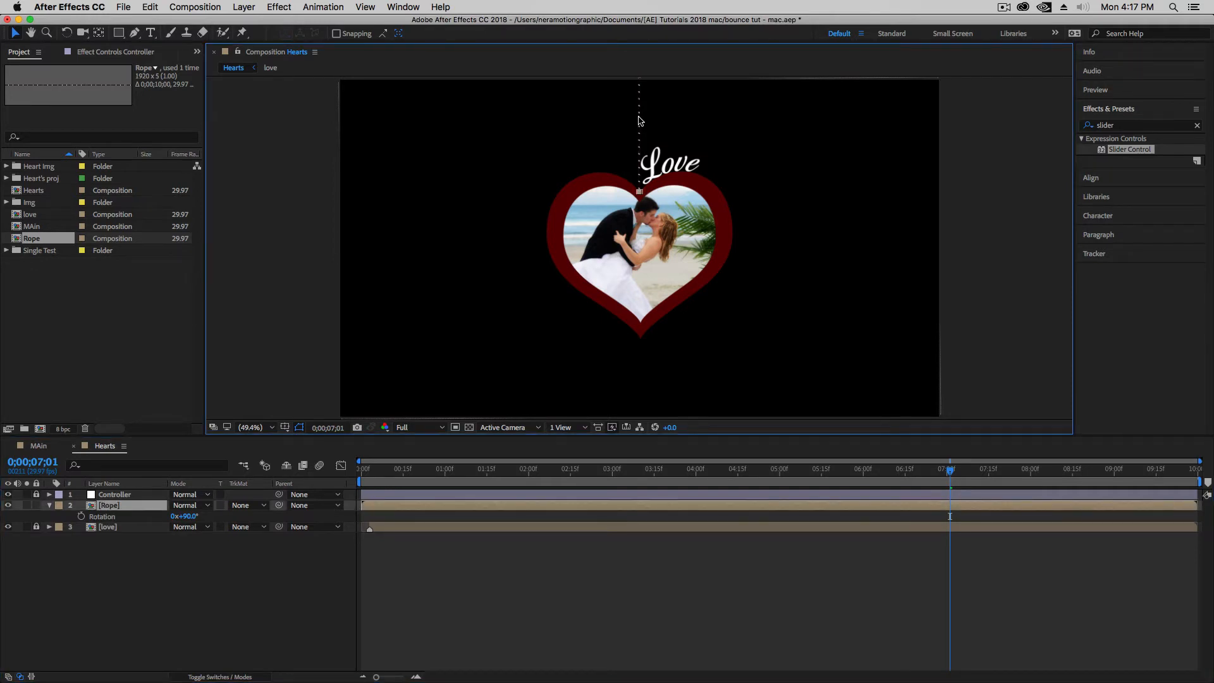
{"action": "key", "text": "Return"}
{"action": "left_click", "coordinate": [219, 606]}
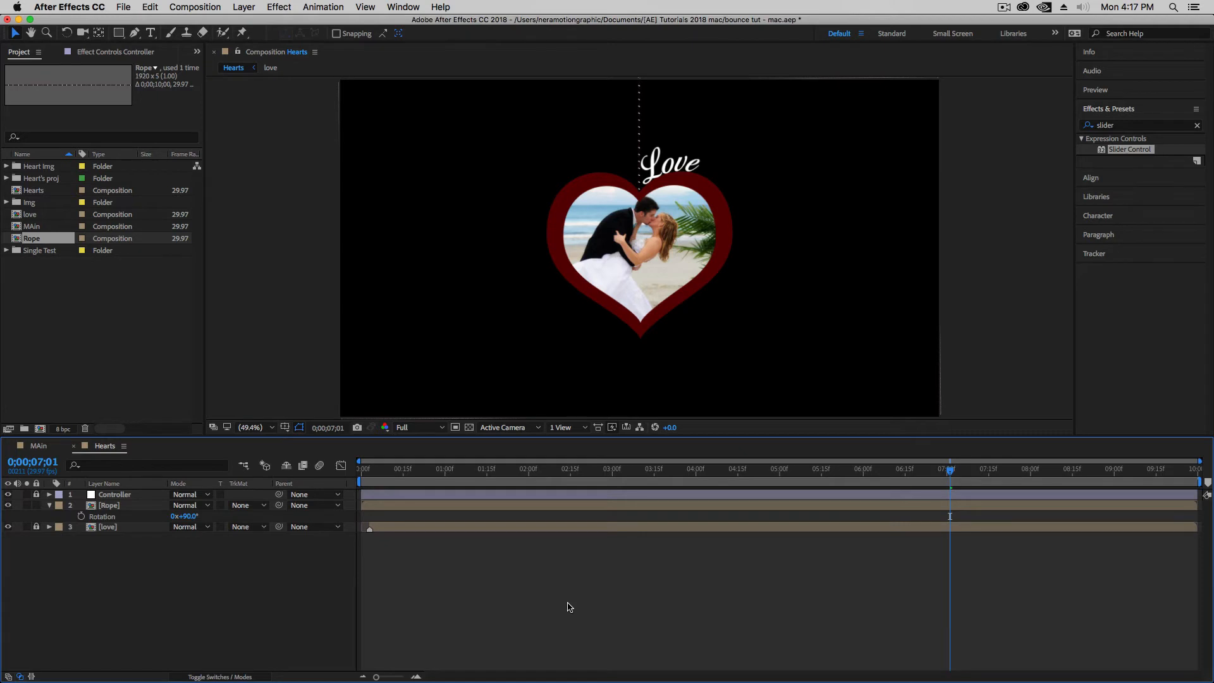
{"action": "scroll", "coordinate": [654, 233], "scroll_direction": "down", "scroll_amount": 2}
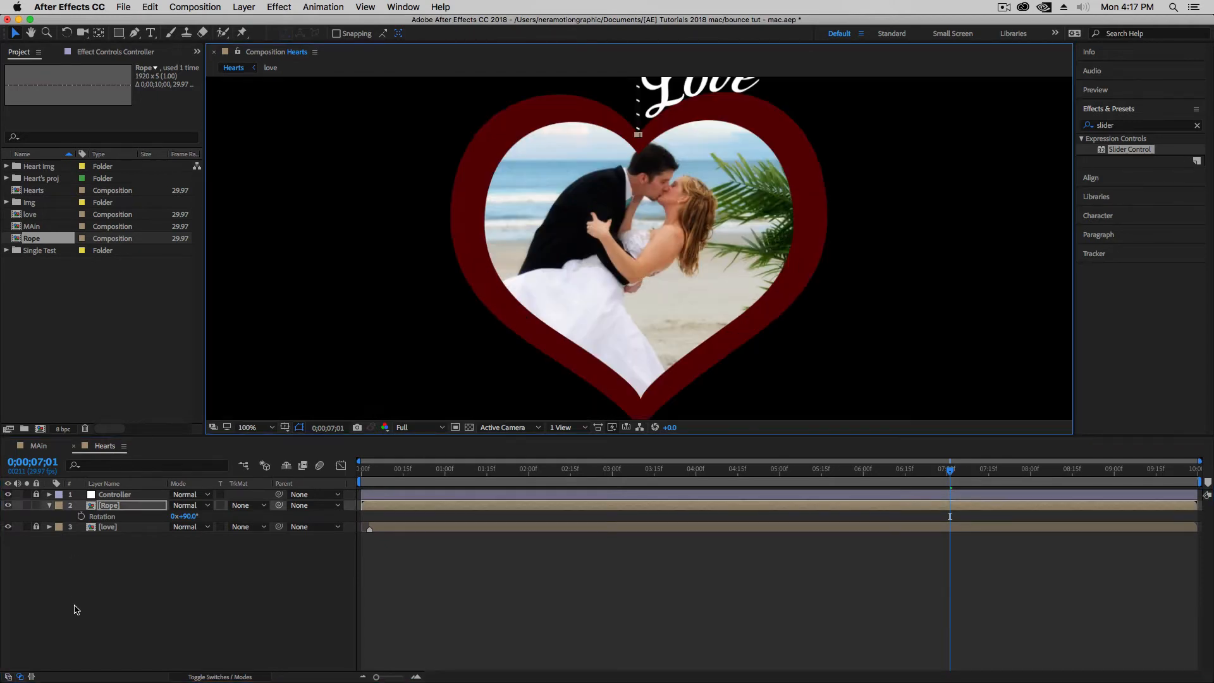
{"action": "left_click", "coordinate": [76, 609]}
{"action": "left_click", "coordinate": [115, 509]}
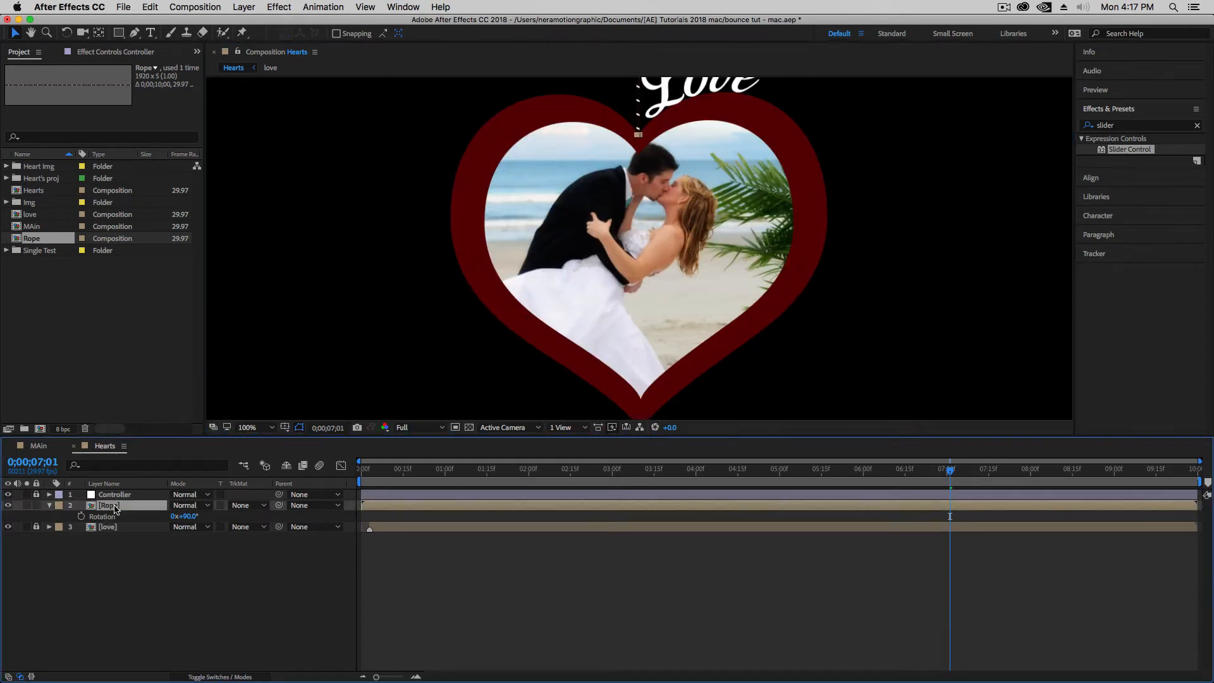
{"action": "left_click", "coordinate": [248, 428]}
{"action": "left_click", "coordinate": [356, 431]}
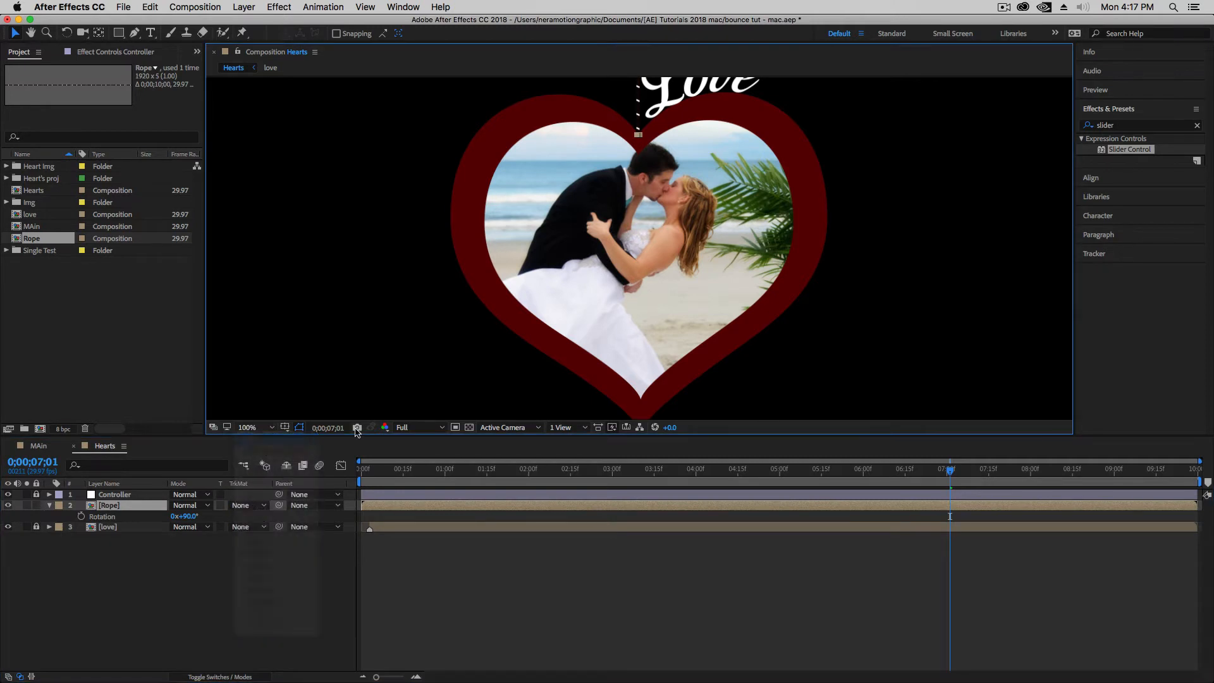
Step: Apply the Slider Control and Bezier Warp effects to the Rope layer, ordering Bezier Warp above the Slider Control
{"action": "double_click", "coordinate": [1136, 153]}
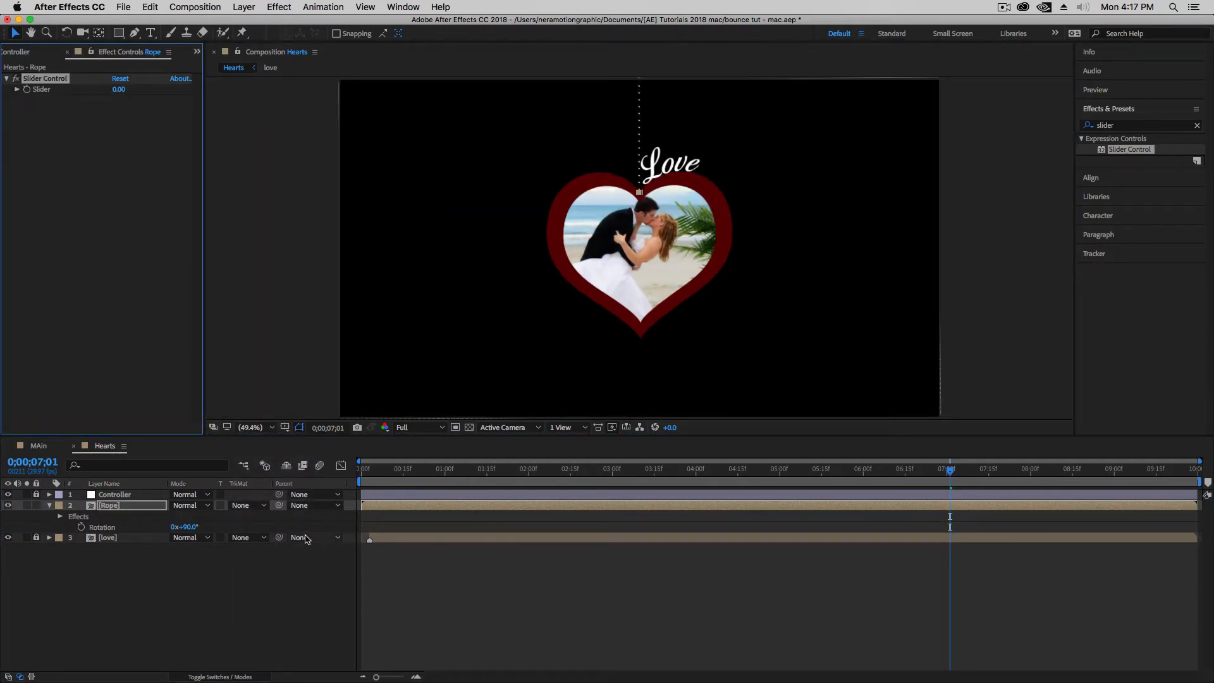
{"action": "left_click", "coordinate": [113, 506]}
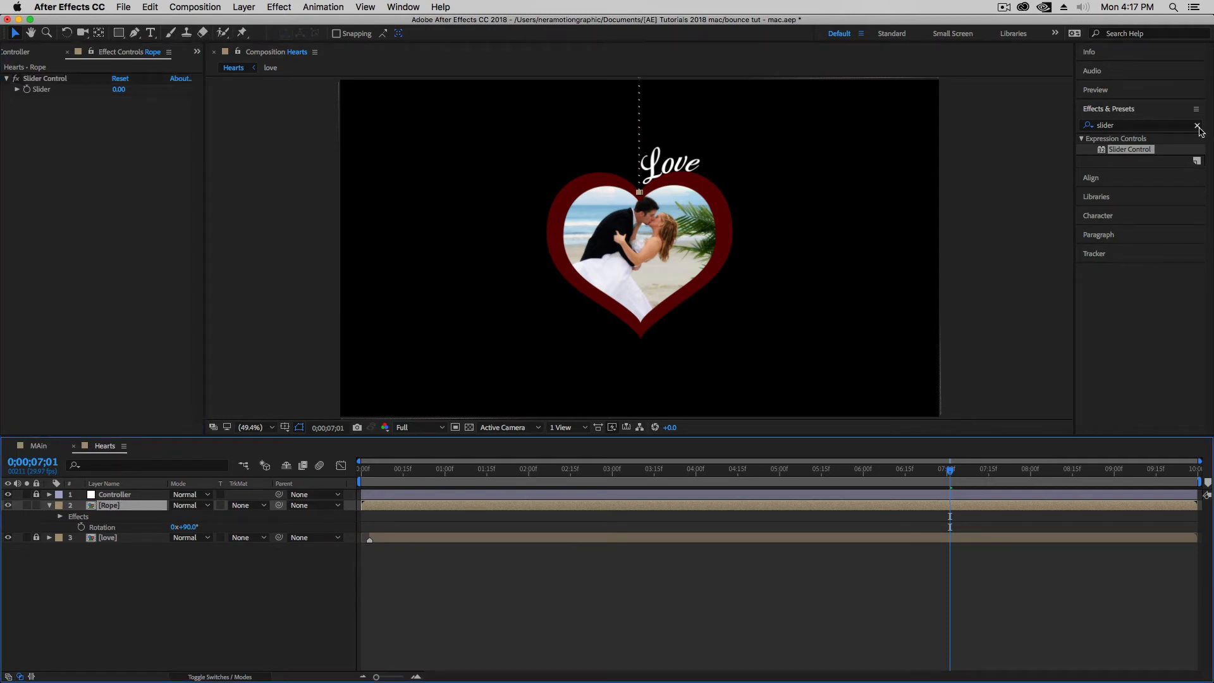
{"action": "left_click", "coordinate": [1198, 128]}
{"action": "left_click", "coordinate": [1150, 125]}
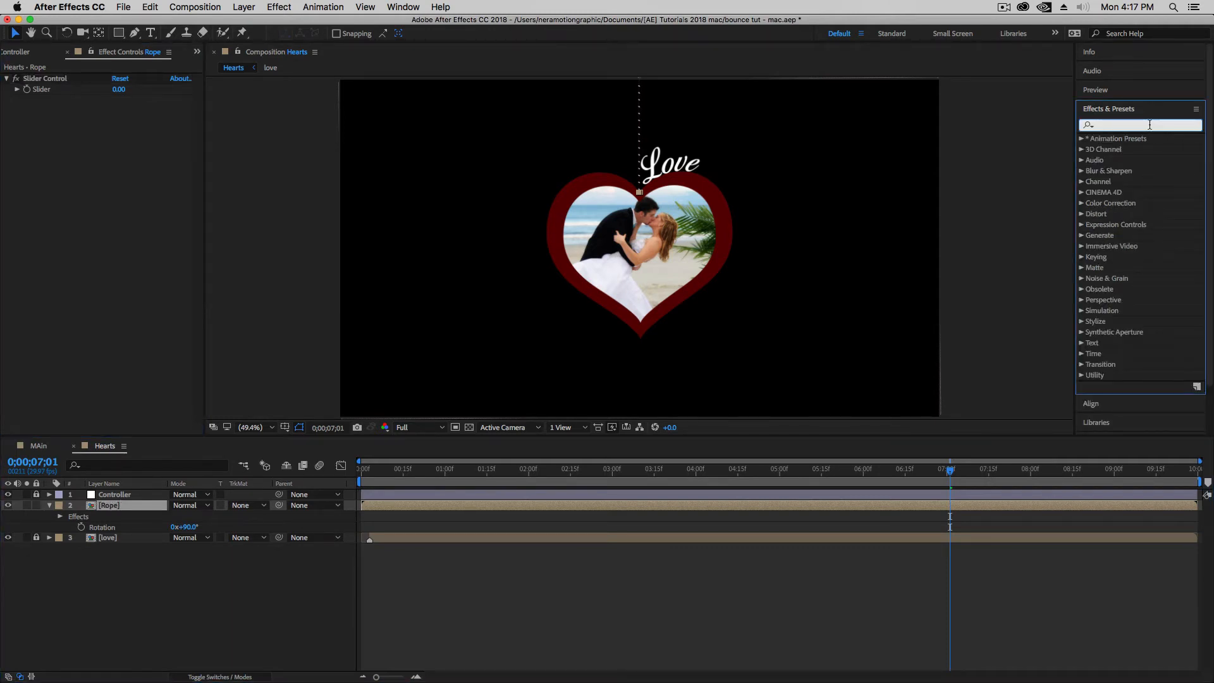
{"action": "type", "text": "Bi"}
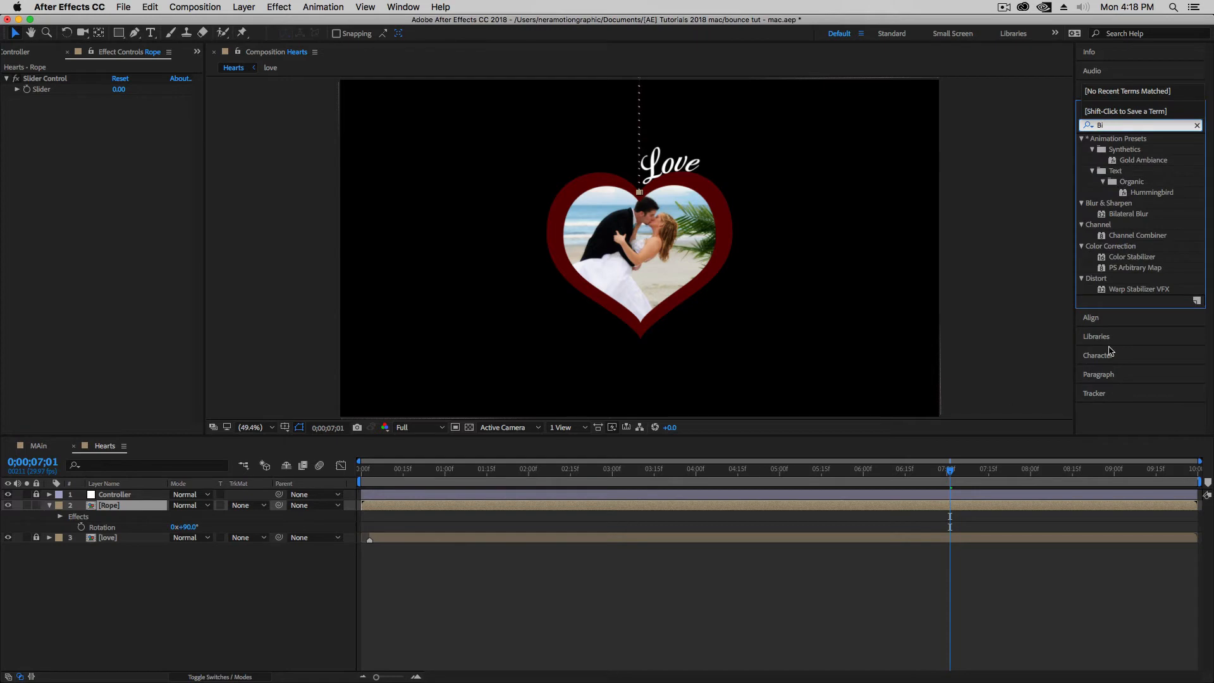
{"action": "type", "text": "ez"}
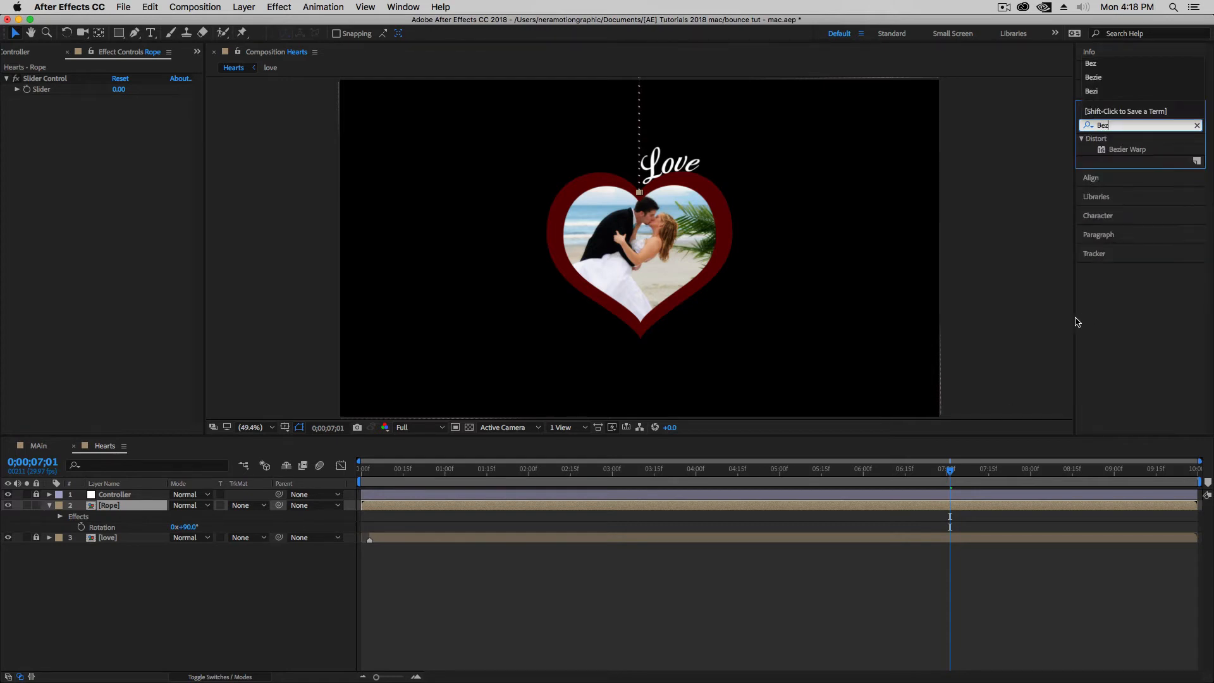
{"action": "double_click", "coordinate": [1127, 150]}
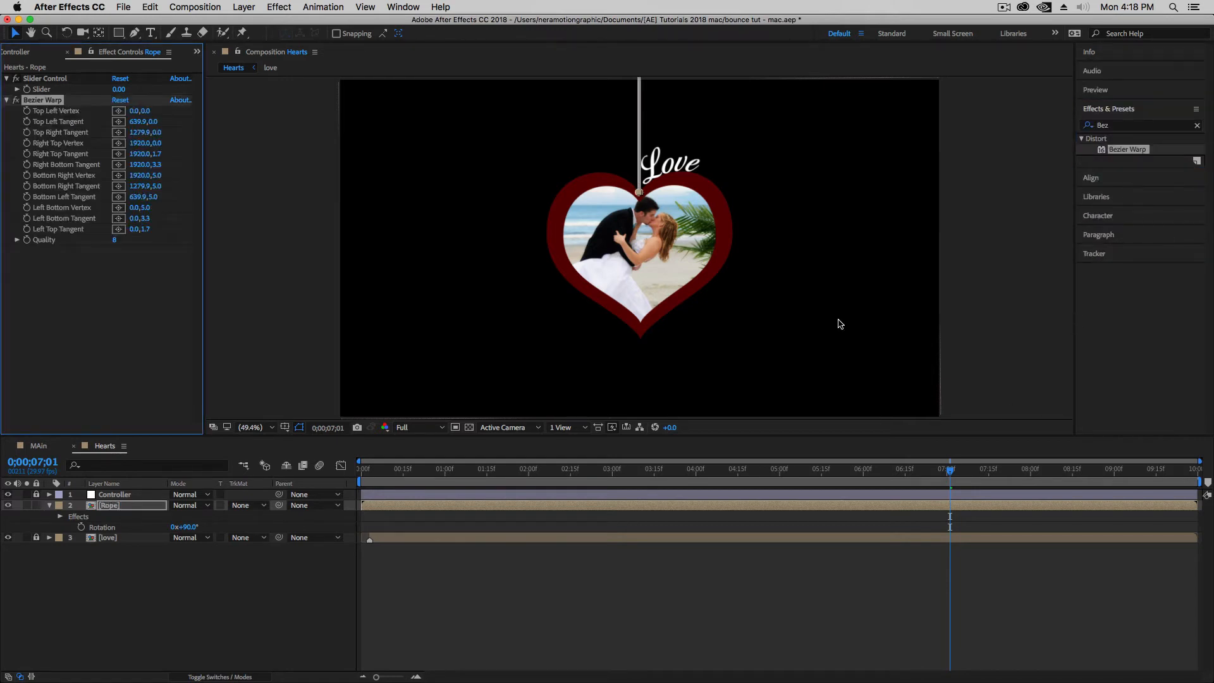
{"action": "left_click", "coordinate": [48, 80]}
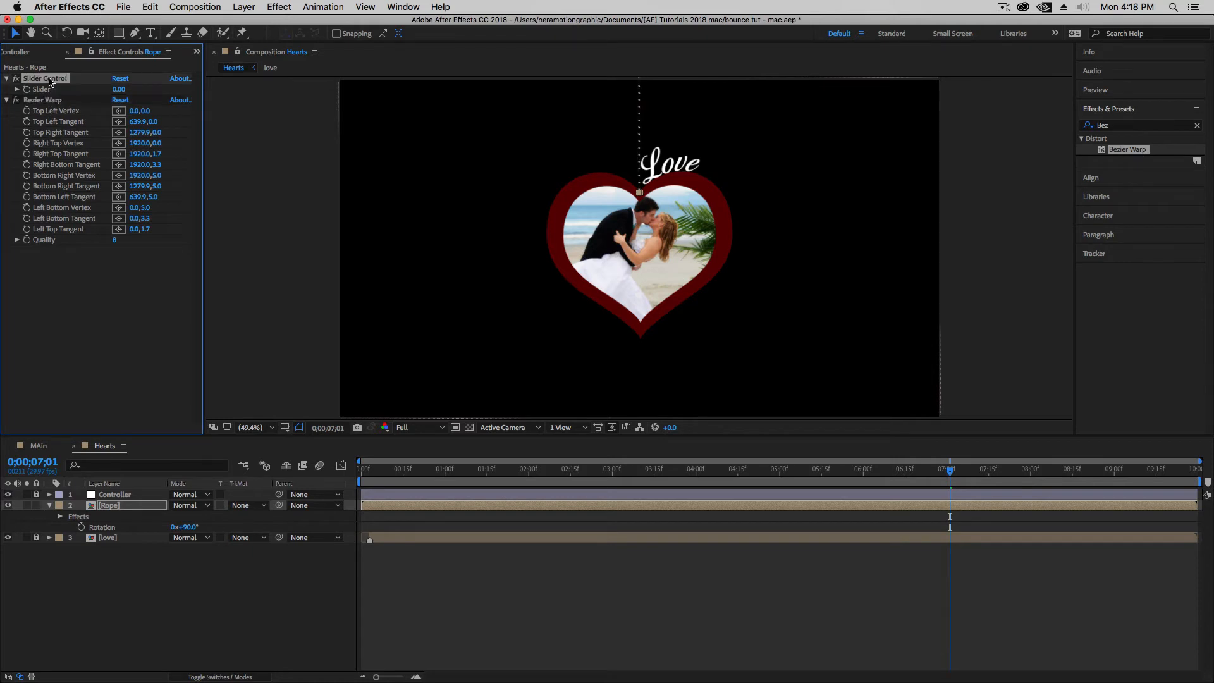
{"action": "left_click_drag", "start_coordinate": [49, 81], "coordinate": [40, 259]}
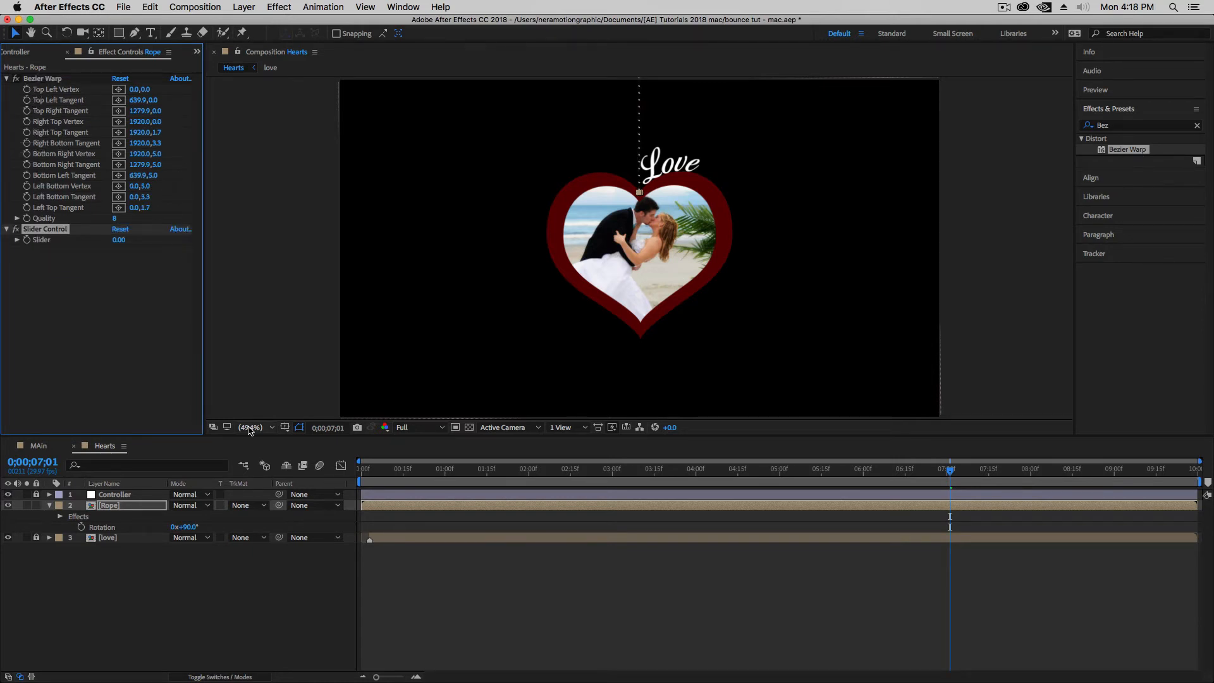
Step: Enable expressions on the Rope's Bezier Warp Top Left, Top Right, Bottom Right and Bottom Left Tangents, and enlarge the timeline area
{"action": "left_click", "coordinate": [120, 507]}
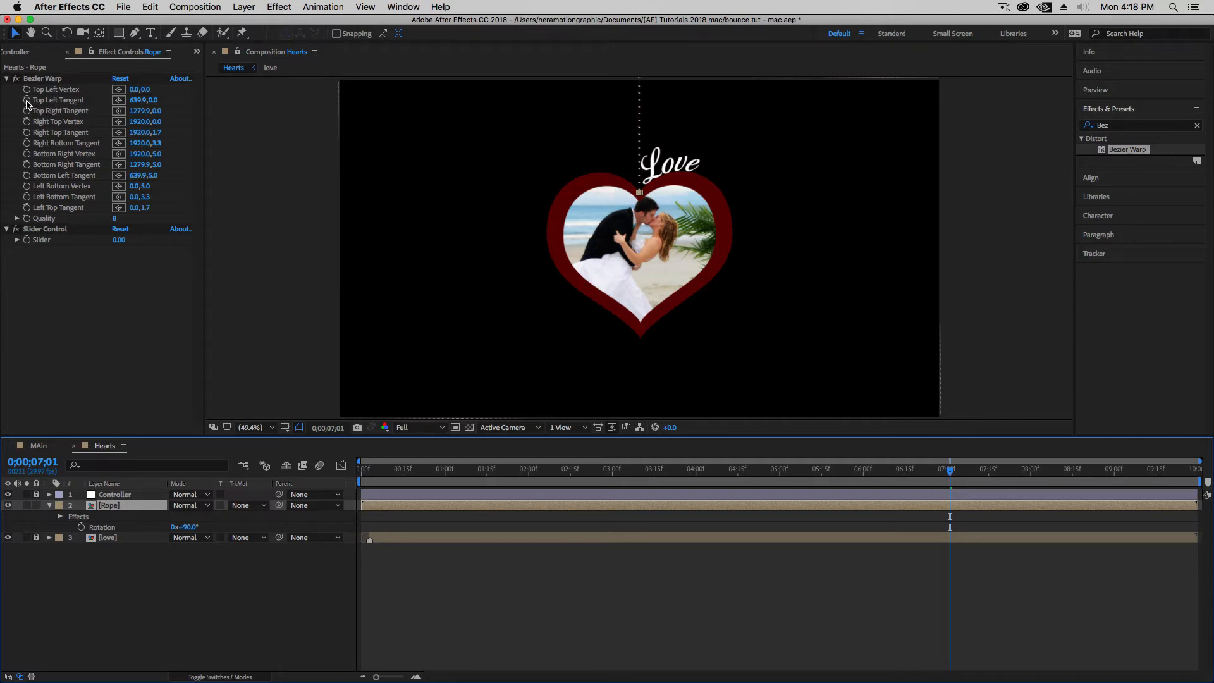
{"action": "left_click", "coordinate": [26, 100], "text": "alt"}
{"action": "left_click", "coordinate": [26, 111], "text": "alt"}
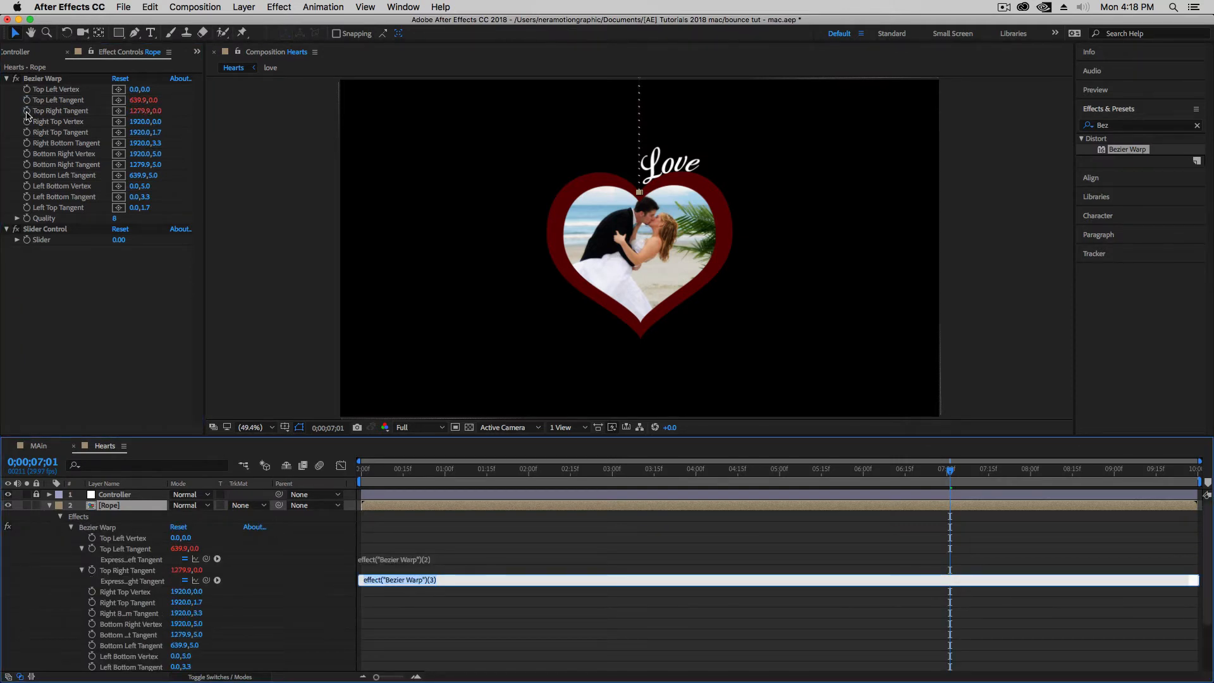
{"action": "left_click", "coordinate": [26, 164], "text": "alt"}
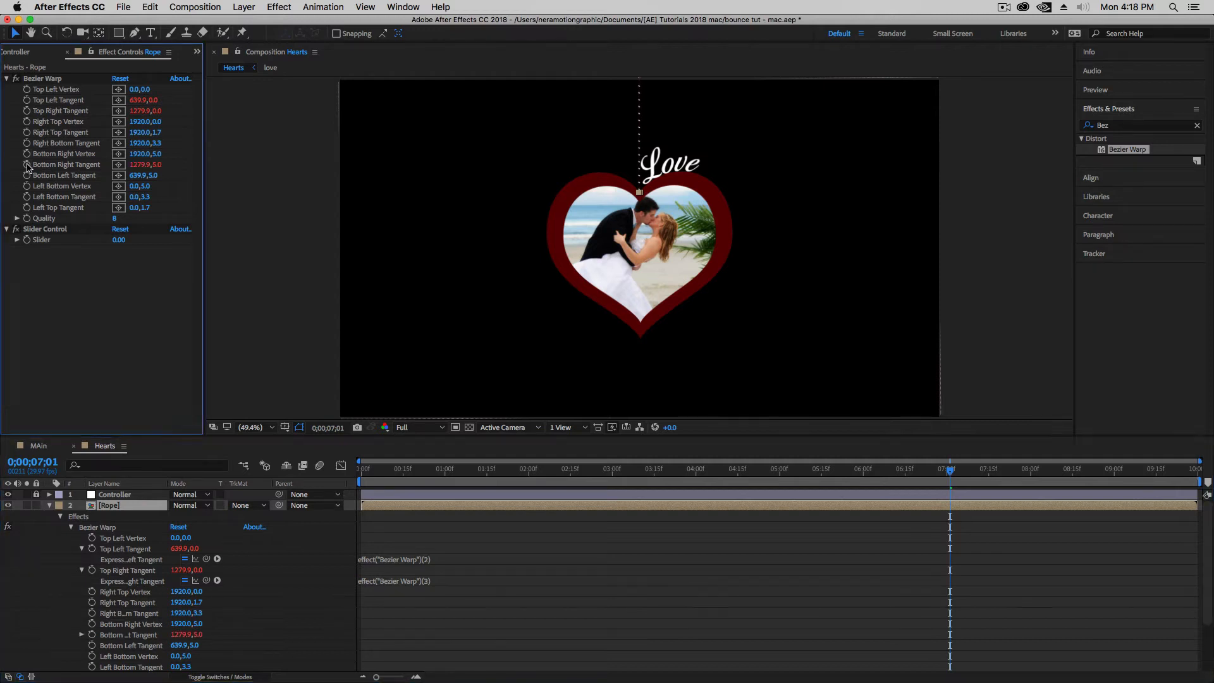
{"action": "left_click", "coordinate": [26, 175], "text": "alt"}
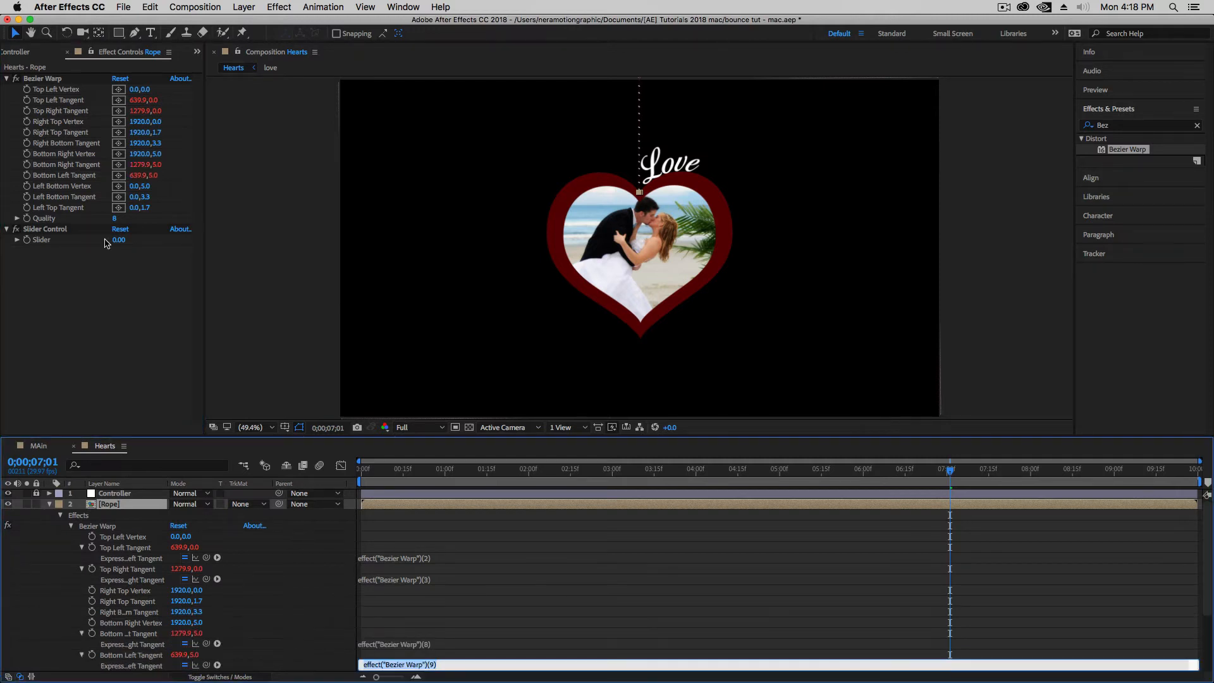
{"action": "left_click", "coordinate": [323, 526]}
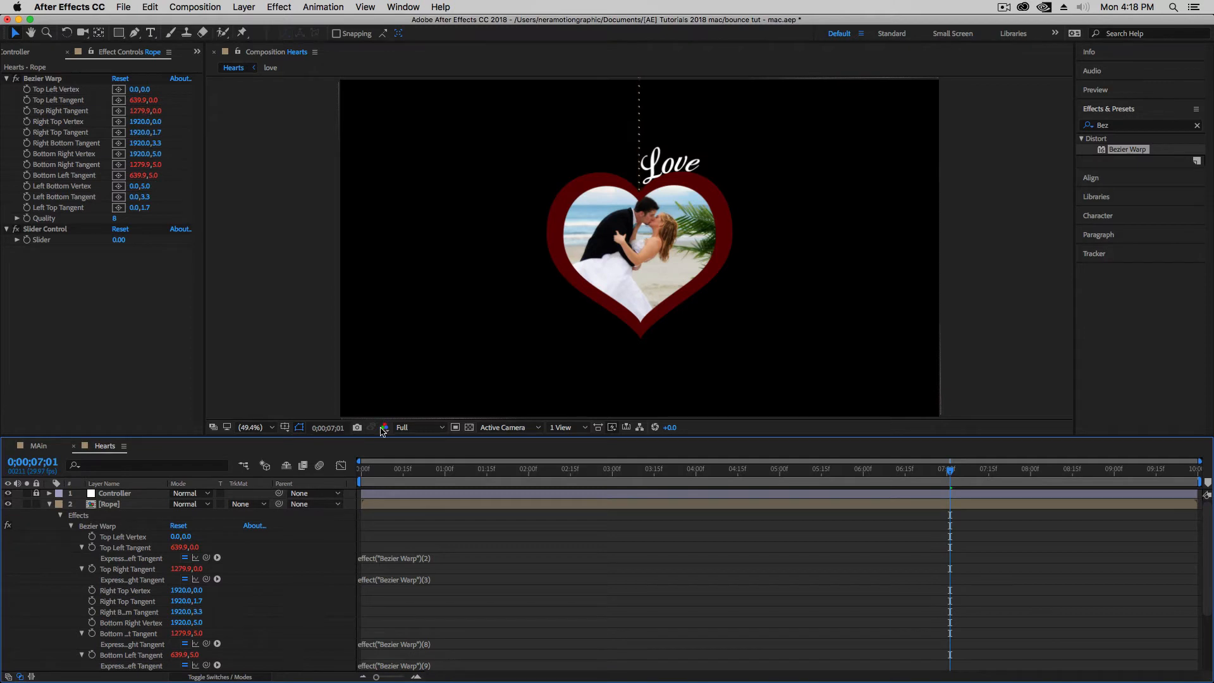
{"action": "left_click_drag", "start_coordinate": [380, 423], "coordinate": [388, 347]}
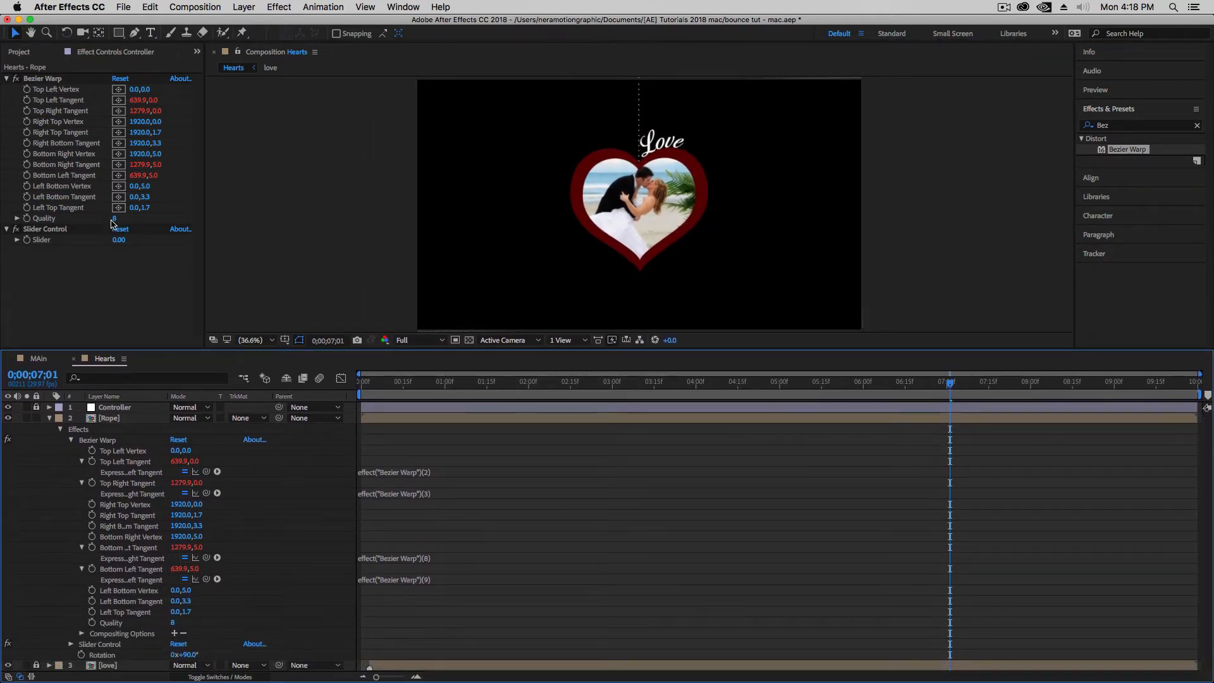
Step: Set the Bezier Warp Quality to 10 and enable an expression on the Rope layer's Slider
{"action": "left_click_drag", "start_coordinate": [114, 218], "coordinate": [151, 218]}
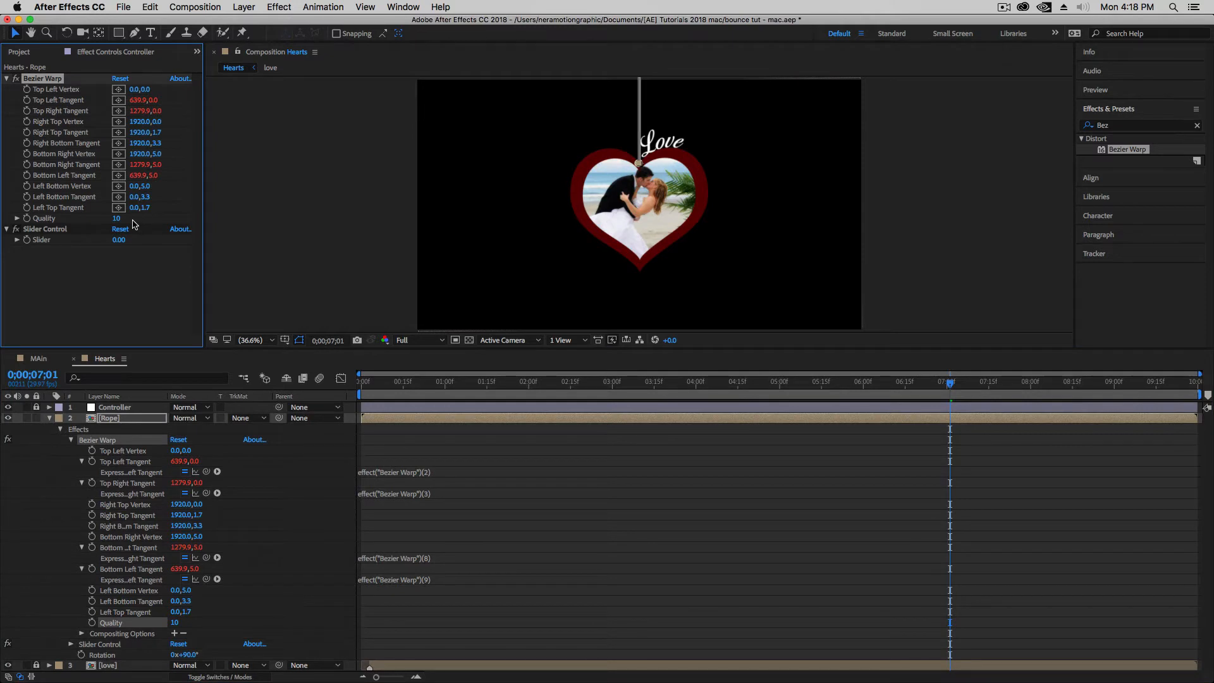
{"action": "left_click", "coordinate": [251, 284]}
{"action": "scroll", "coordinate": [483, 315], "scroll_direction": "up", "scroll_amount": 1}
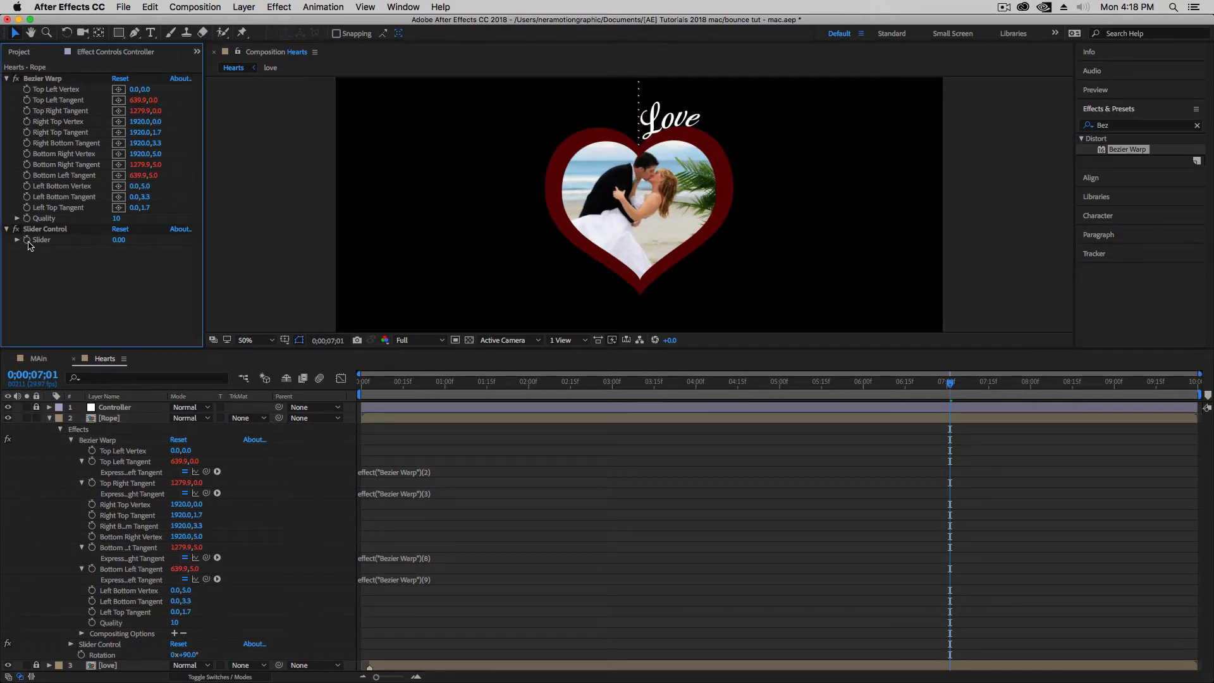
{"action": "left_click", "coordinate": [27, 241], "text": "alt"}
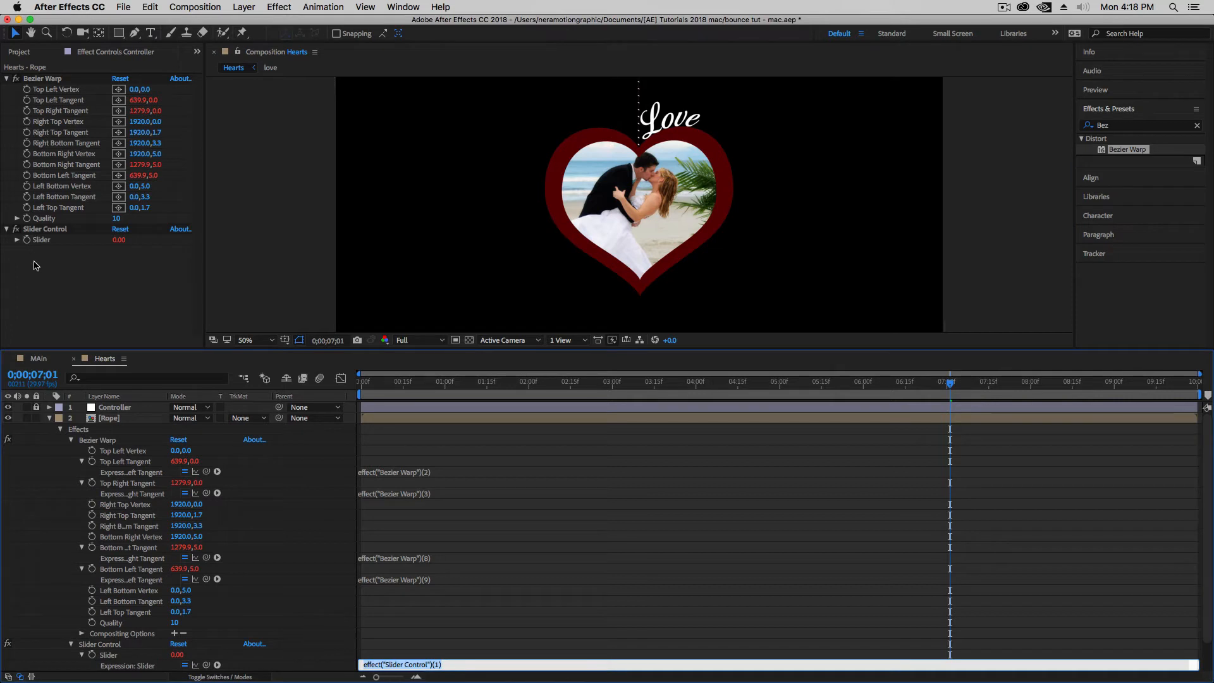
{"action": "left_click", "coordinate": [449, 665]}
{"action": "left_click", "coordinate": [449, 656]}
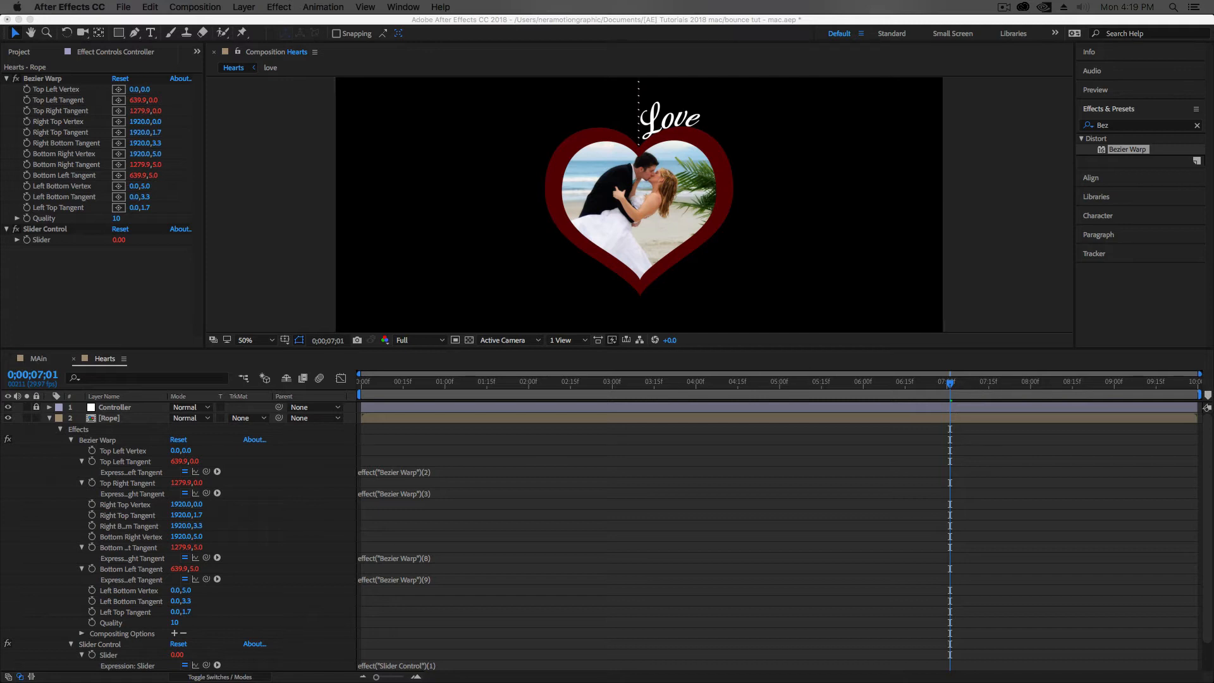
Step: Set the Top Left and Top Right Tangent expressions to value+[0,effect("Slider Control").param("Slider")]
{"action": "left_click", "coordinate": [432, 472]}
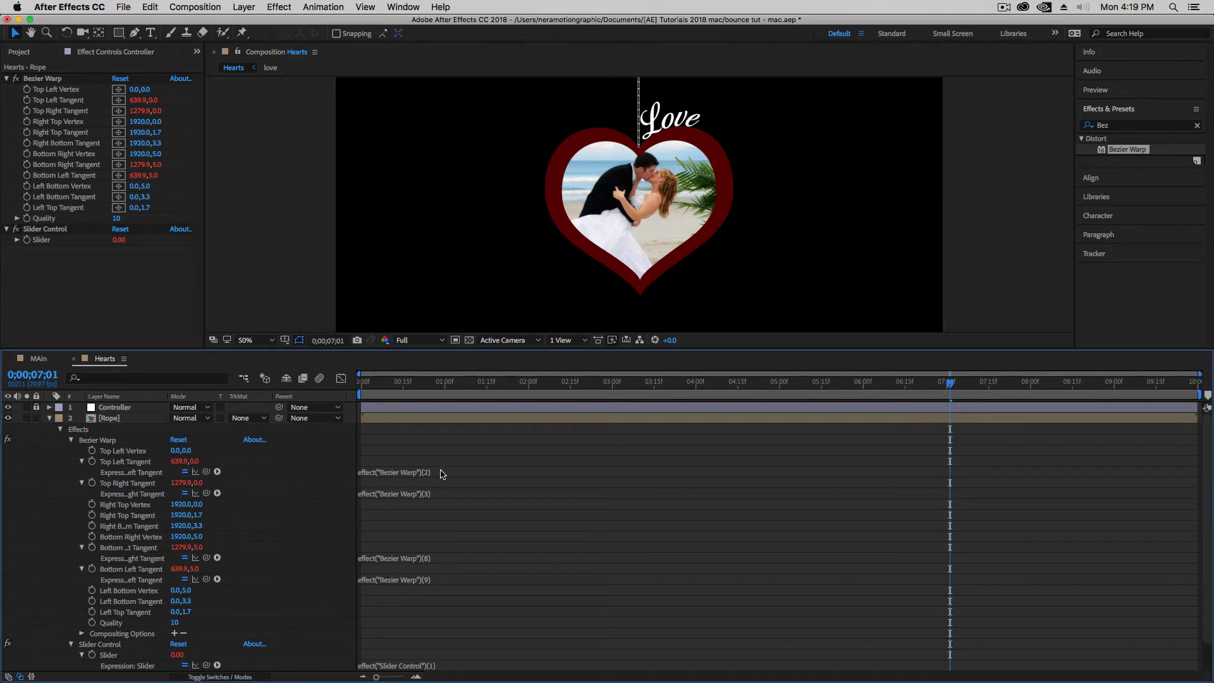
{"action": "left_click", "coordinate": [442, 473]}
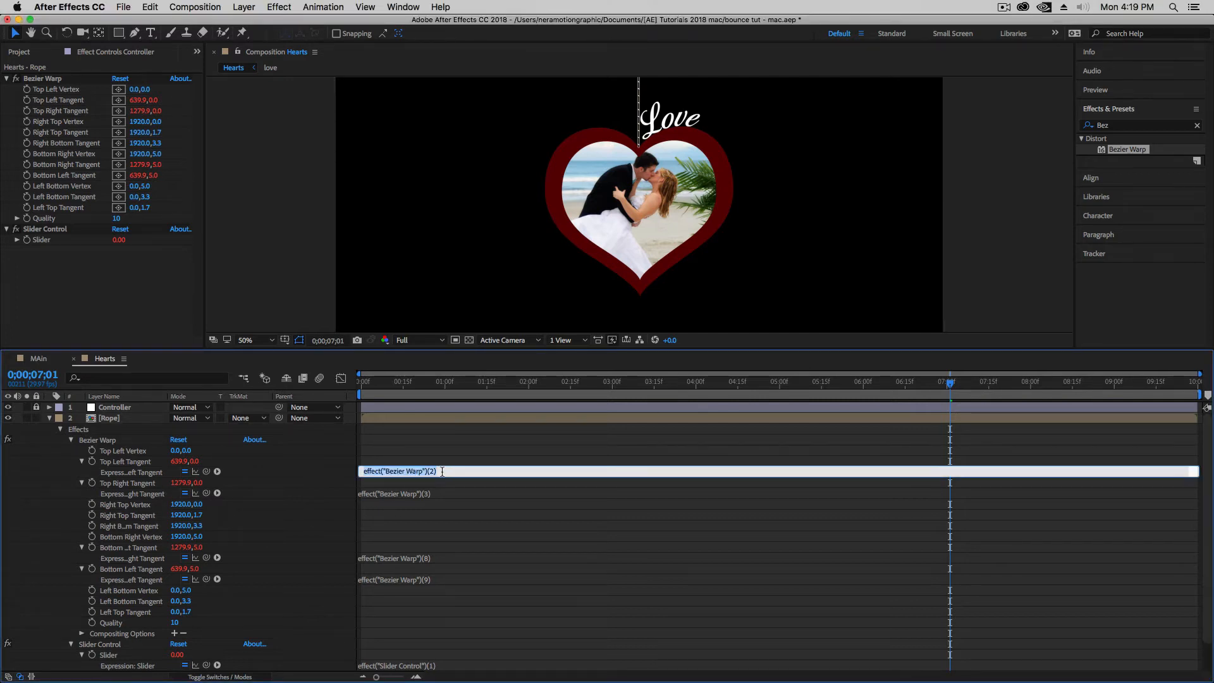
{"action": "type", "text": "value+[0,effect(\"Slider Control\").param(\"Slider\")]"}
{"action": "left_click", "coordinate": [433, 457]}
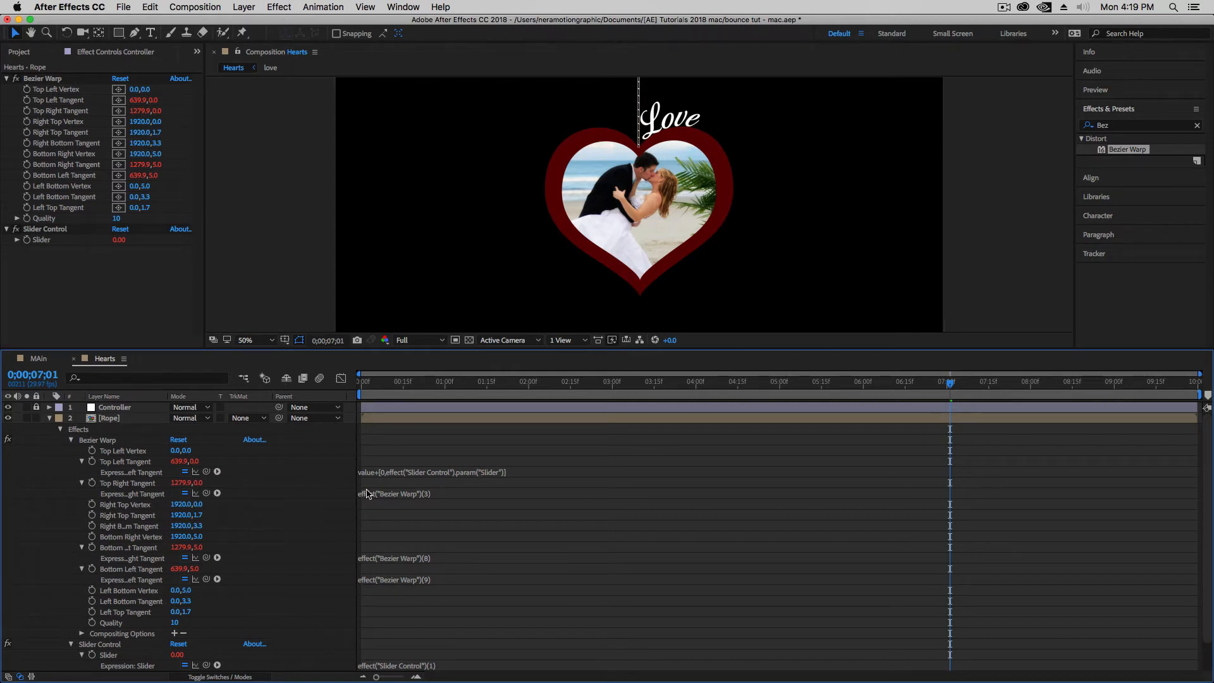
{"action": "left_click", "coordinate": [403, 496]}
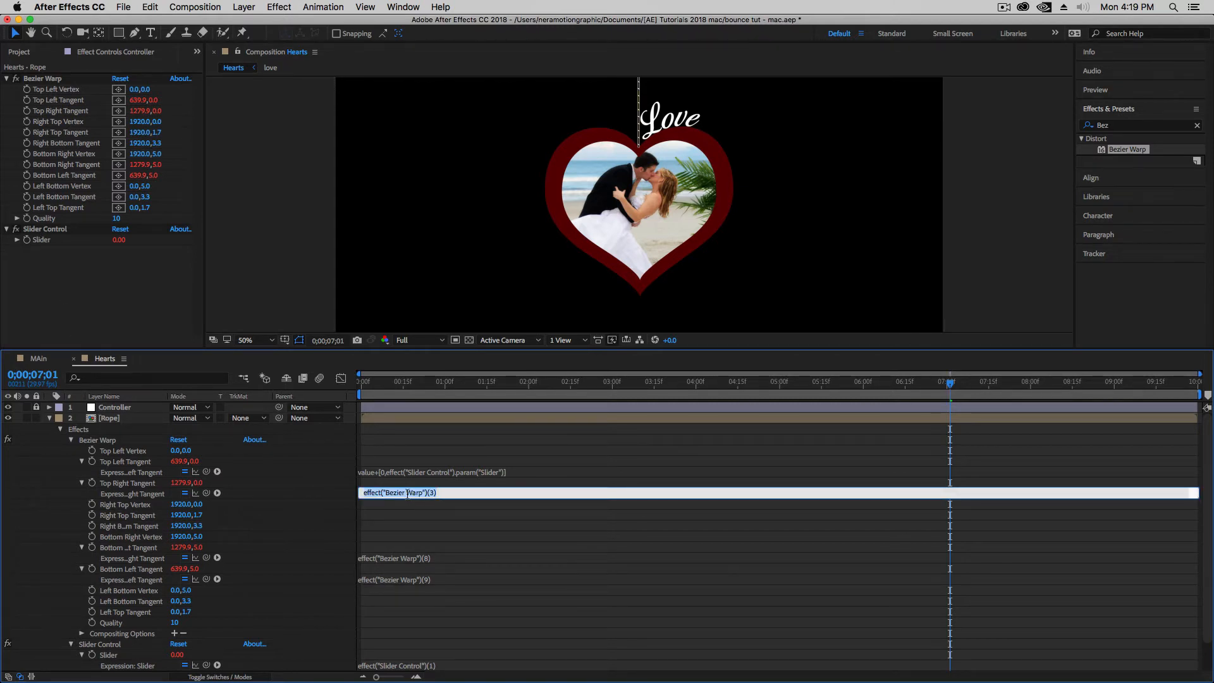
{"action": "type", "text": "value+[0,effect(\"Slider Control\").param(\"Slider\")]"}
{"action": "left_click", "coordinate": [422, 529]}
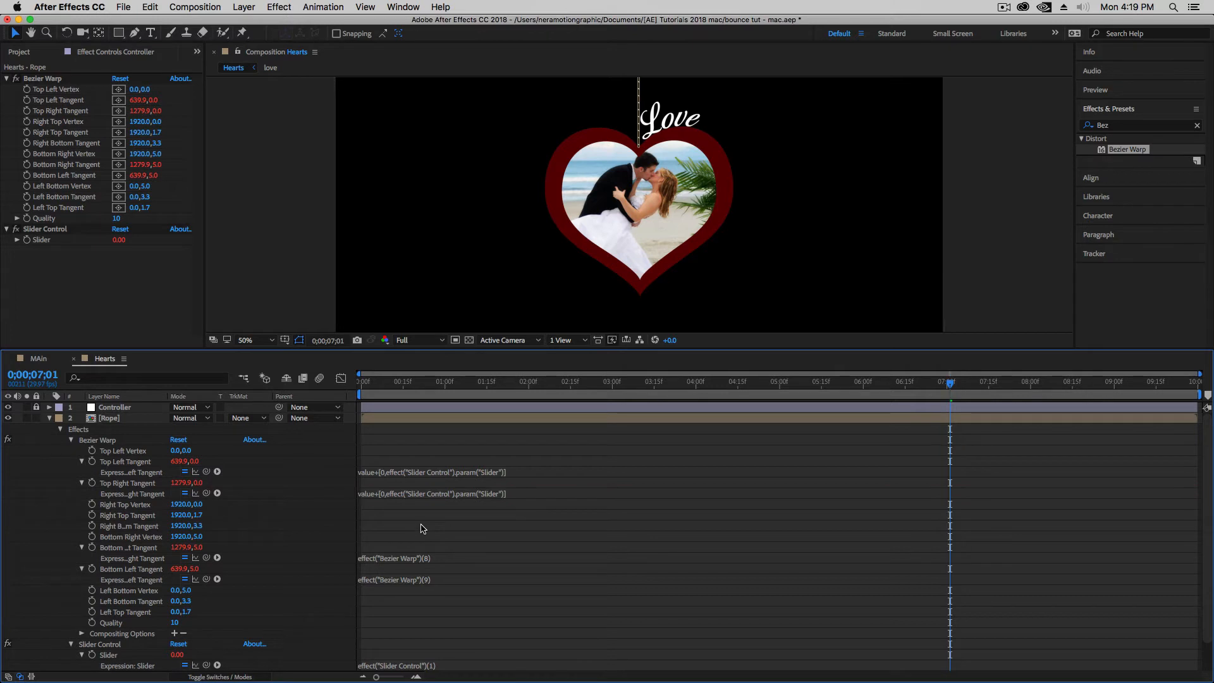
Step: Set the Bottom Right and Bottom Left Tangent expressions to value+[0,effect("Slider Control").param("Slider")], and scrub the timeline to check the rope
{"action": "left_click", "coordinate": [415, 559]}
{"action": "type", "text": "value+[0,effect(\"Slider Control\").param(\"Slider\")]"}
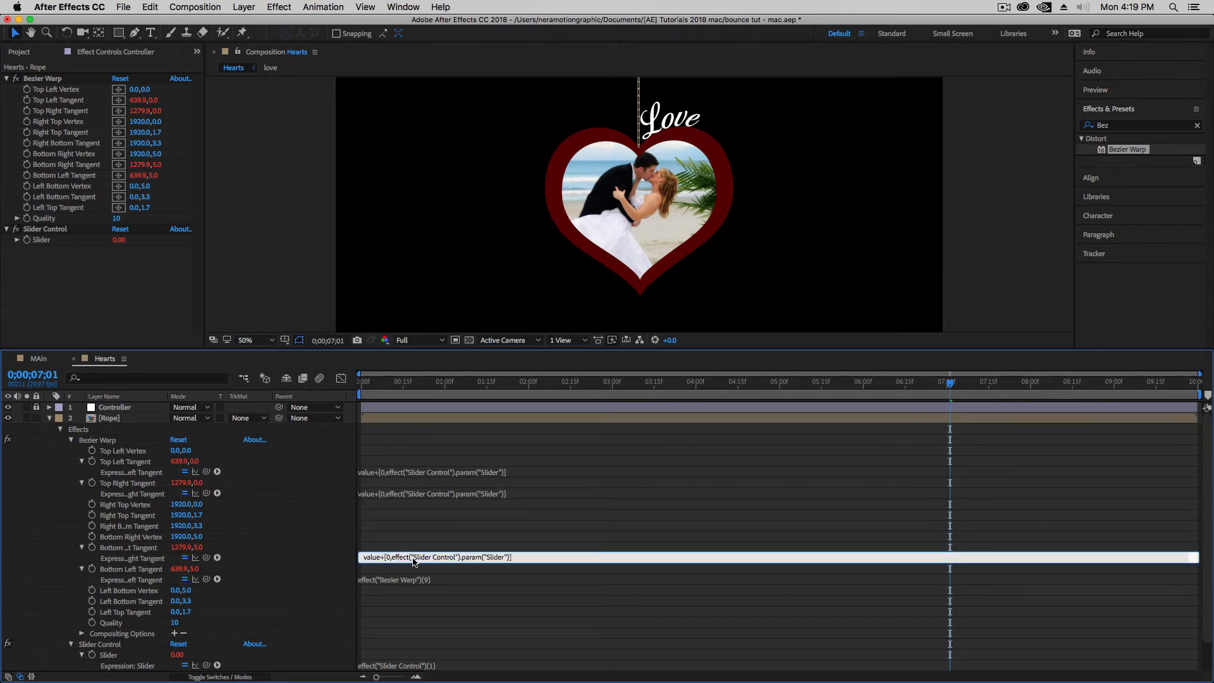
{"action": "left_click", "coordinate": [422, 580]}
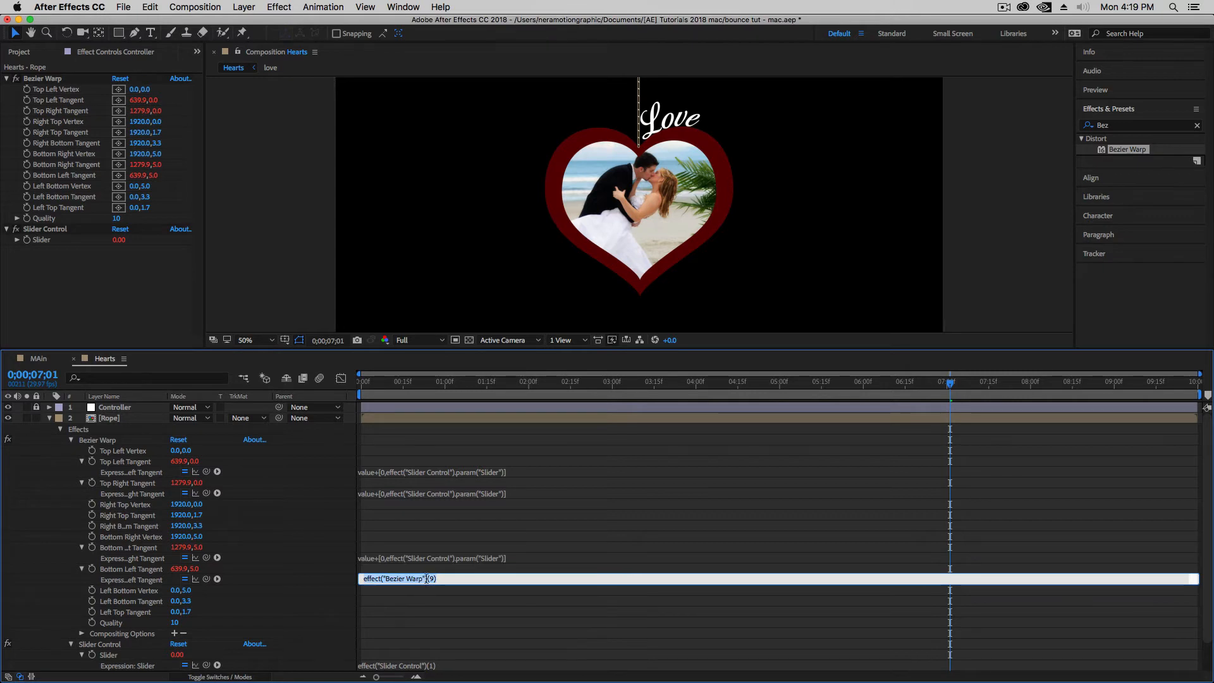
{"action": "type", "text": "value+[0,effect(\"Slider Control\").param(\"Slider\")]"}
{"action": "left_click", "coordinate": [447, 609]}
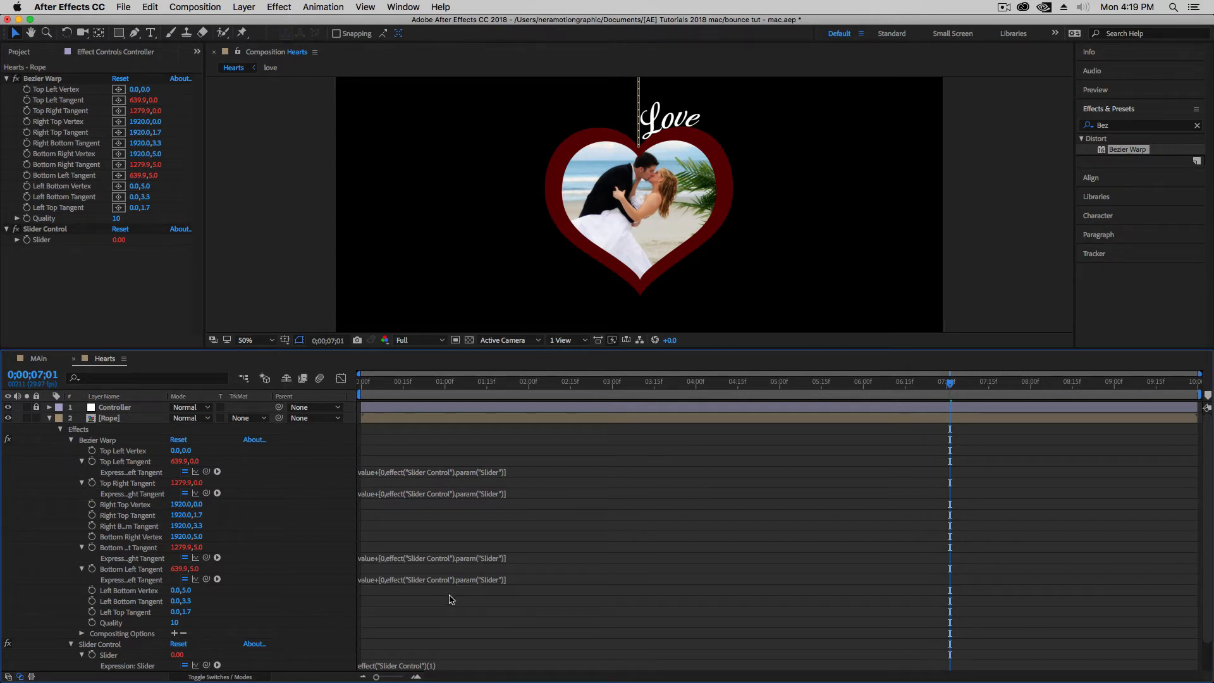
{"action": "left_click_drag", "start_coordinate": [952, 388], "coordinate": [592, 388]}
{"action": "left_click_drag", "start_coordinate": [634, 431], "coordinate": [847, 442]}
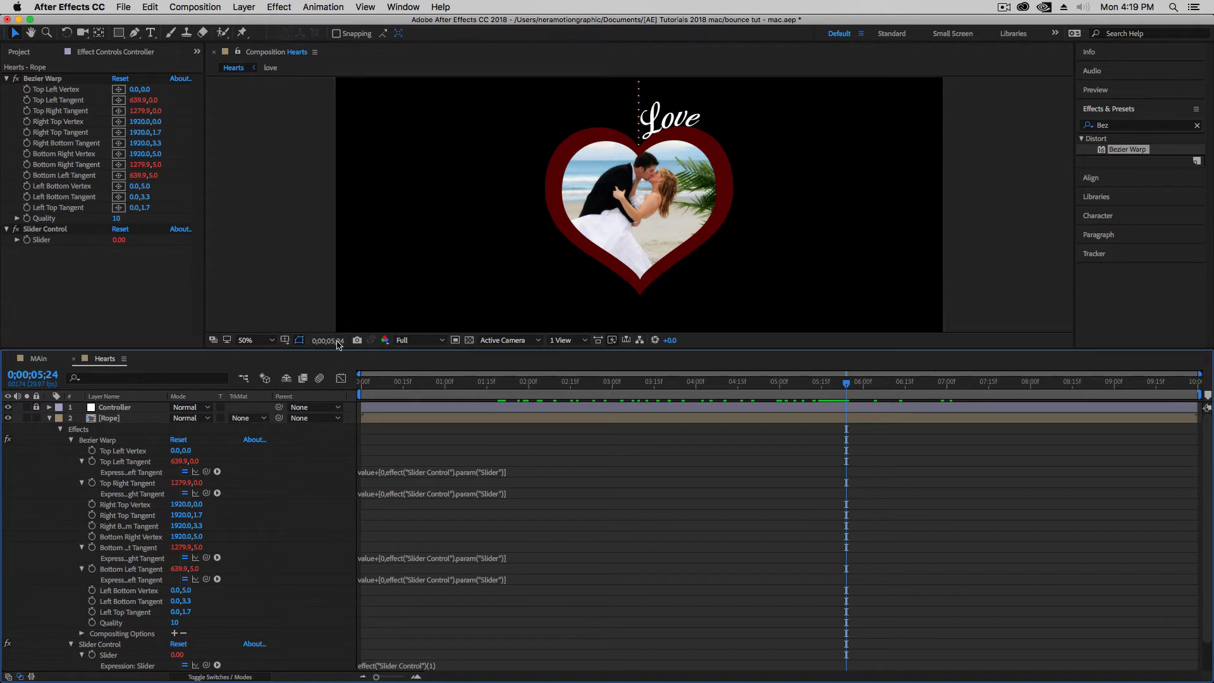
Step: Set the Slider expression to freq = 1.7, amp = 100, decay = 1.2, t = time - marker.key(1).time, returning amp*Math.sin(freq*t*2*Math.PI)/Math.exp(decay*t)
{"action": "left_click_drag", "start_coordinate": [337, 348], "coordinate": [347, 294]}
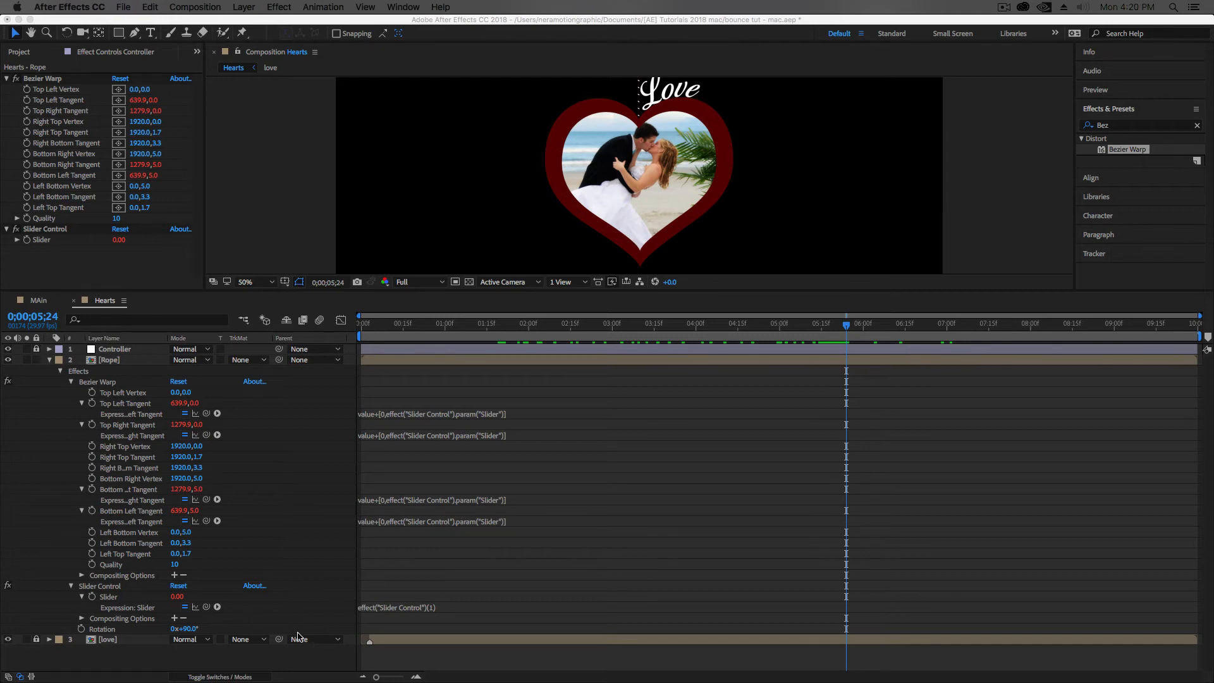
{"action": "left_click", "coordinate": [410, 612]}
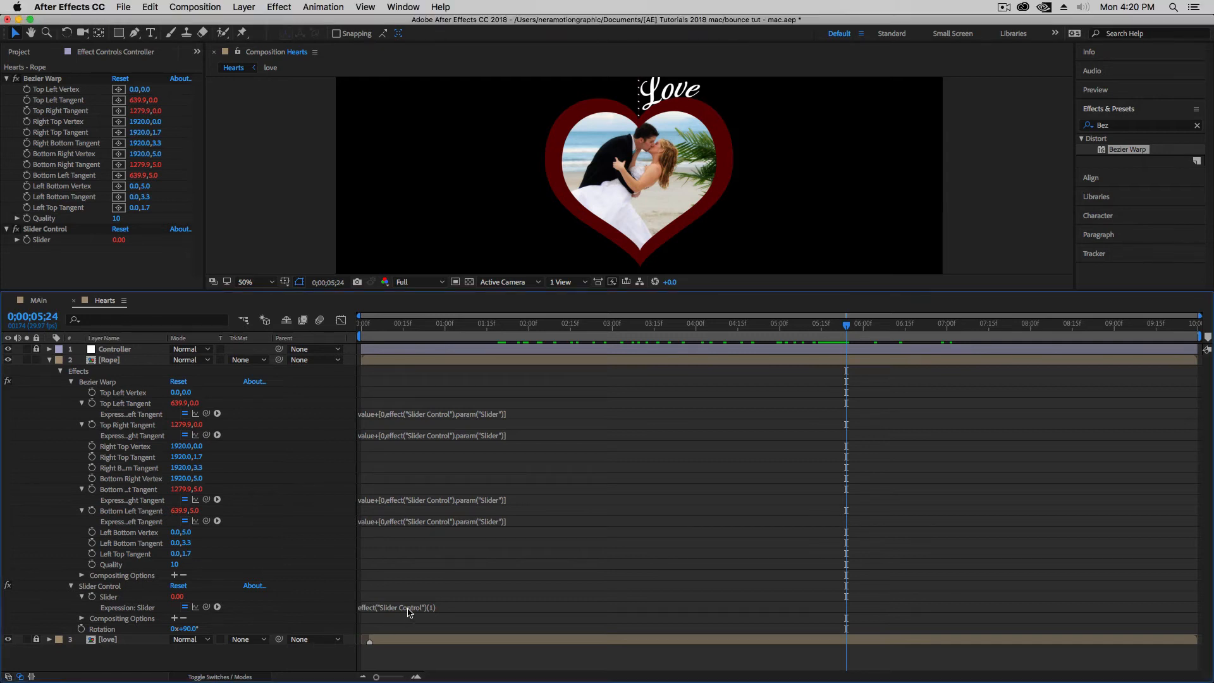
{"action": "left_click", "coordinate": [440, 609]}
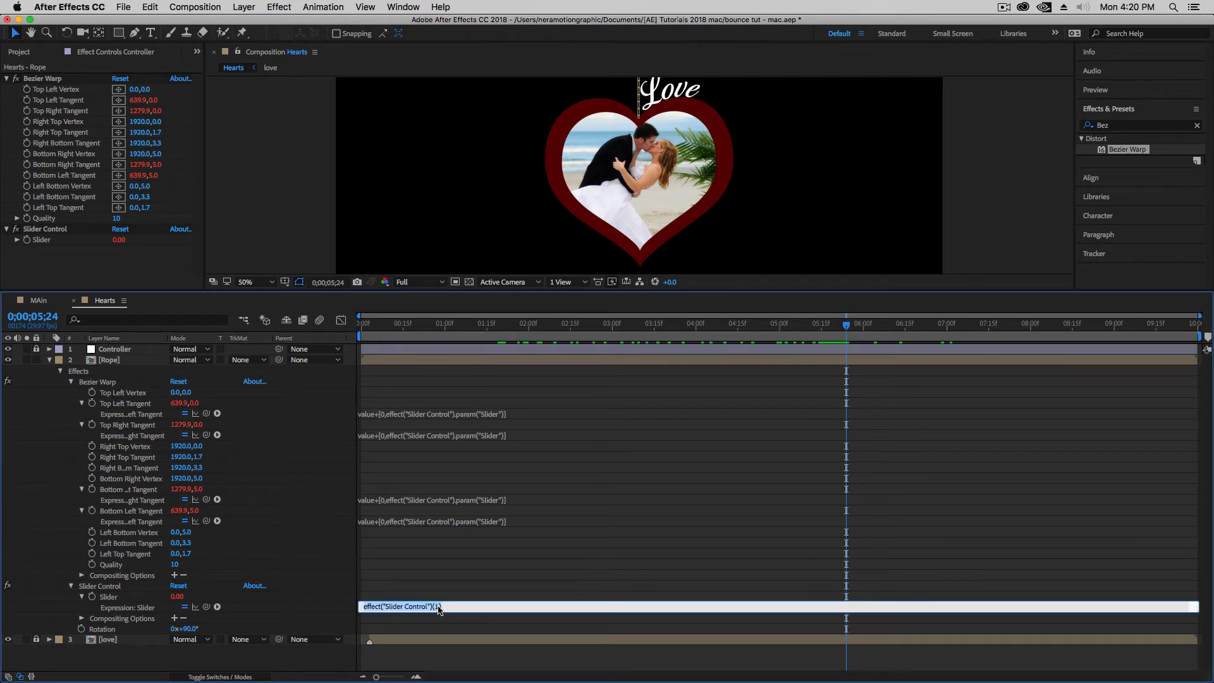
{"action": "type", "text": "amp*Math.sin(freq*t*2*Math.PI)/Math.exp(decay*t)"}
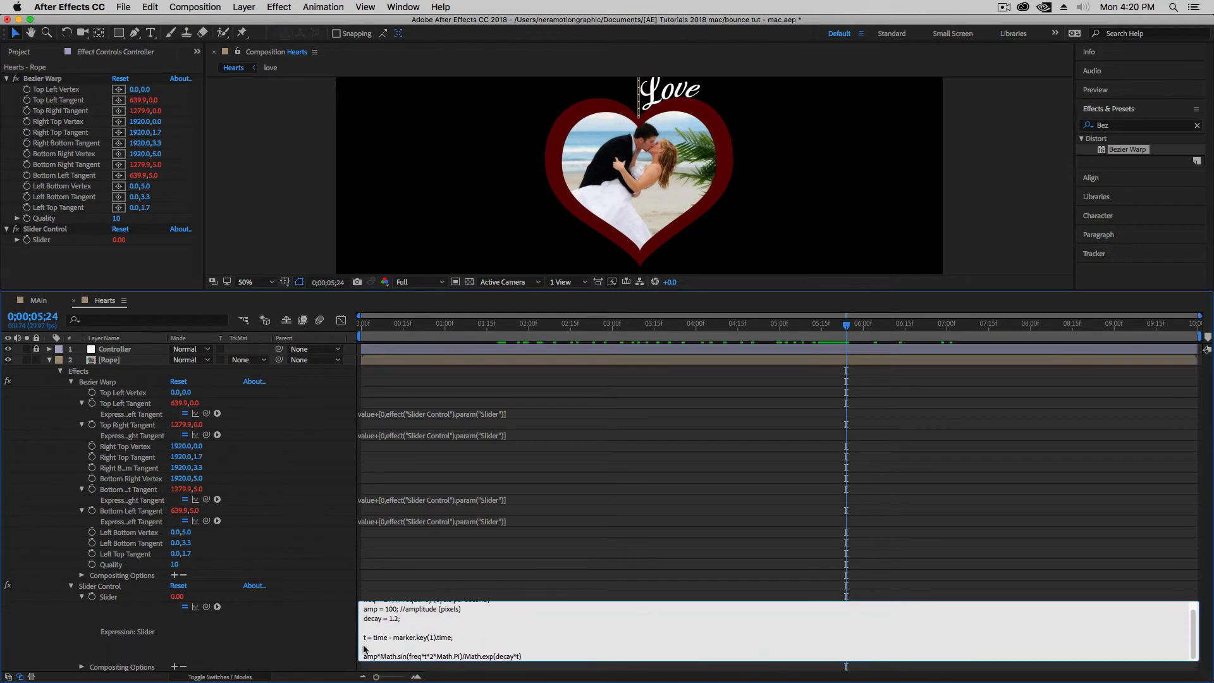
{"action": "left_click", "coordinate": [462, 585]}
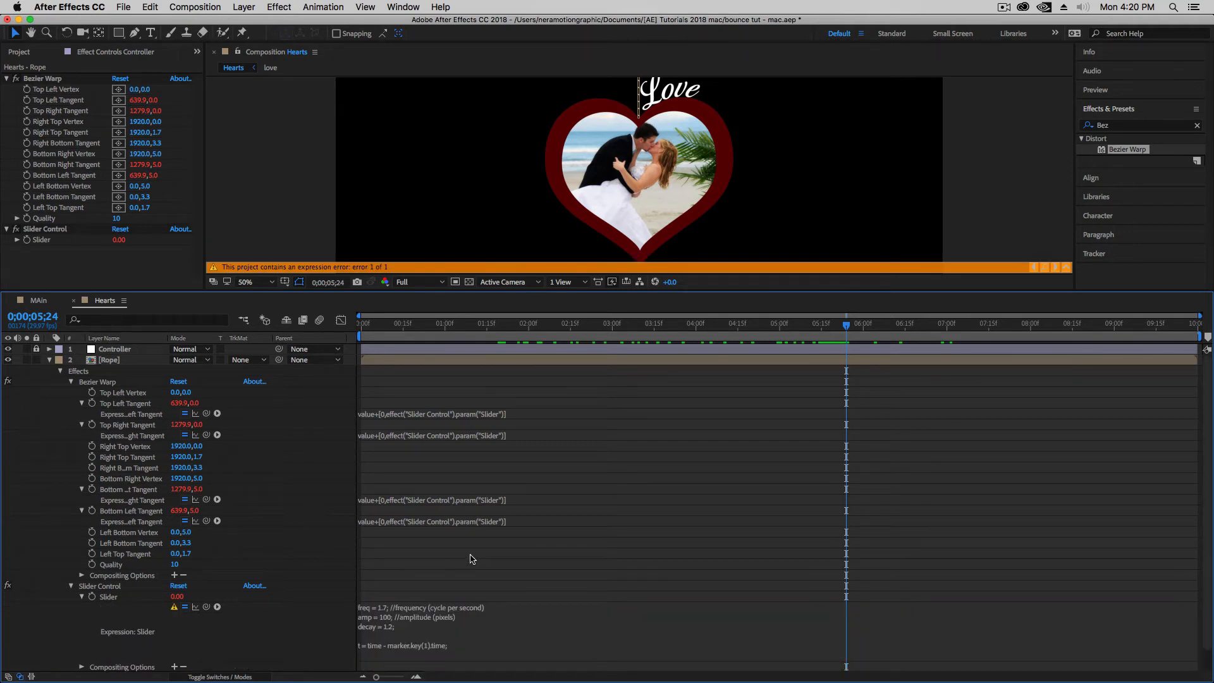
Step: Collapse the Bezier Warp properties, open the Slider's expression for editing and enlarge its text area to show the whole code
{"action": "left_click", "coordinate": [72, 384]}
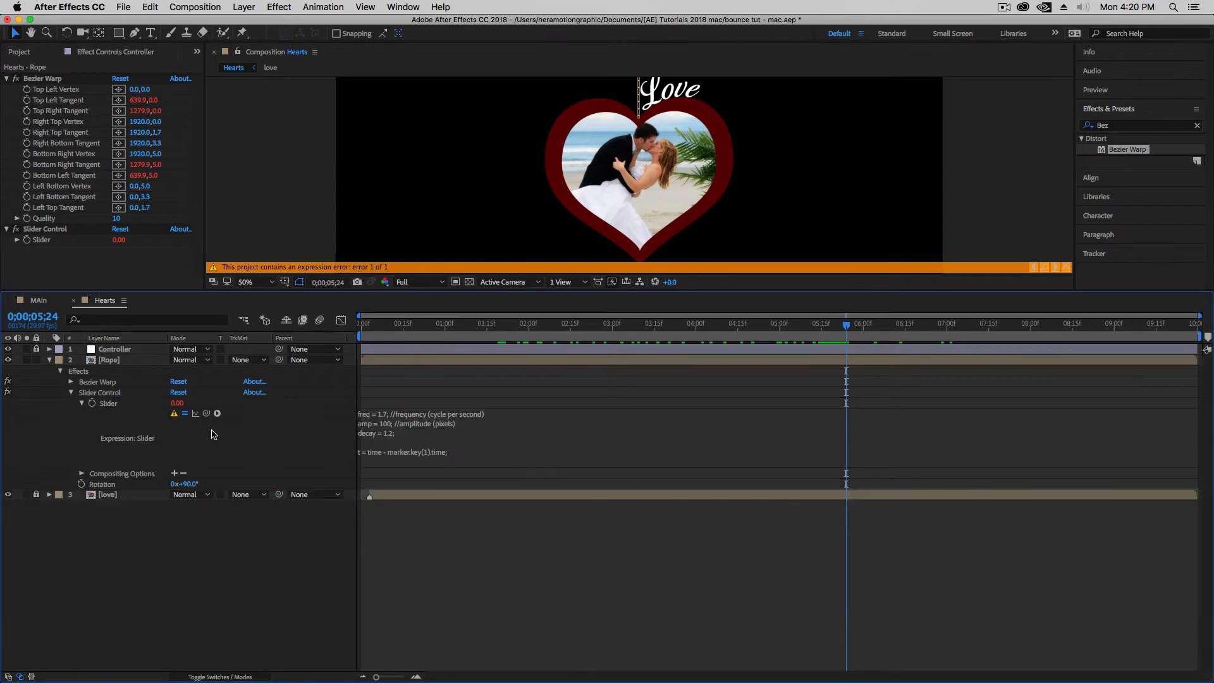
{"action": "left_click", "coordinate": [433, 437]}
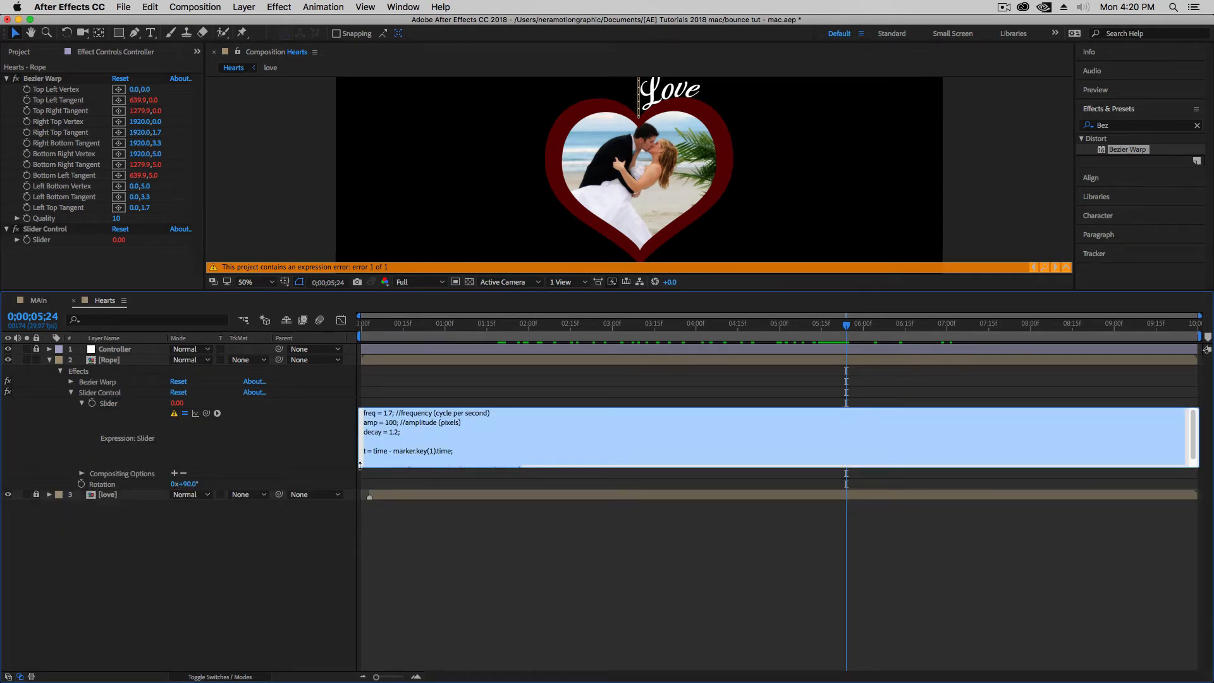
{"action": "left_click_drag", "start_coordinate": [360, 466], "coordinate": [360, 528]}
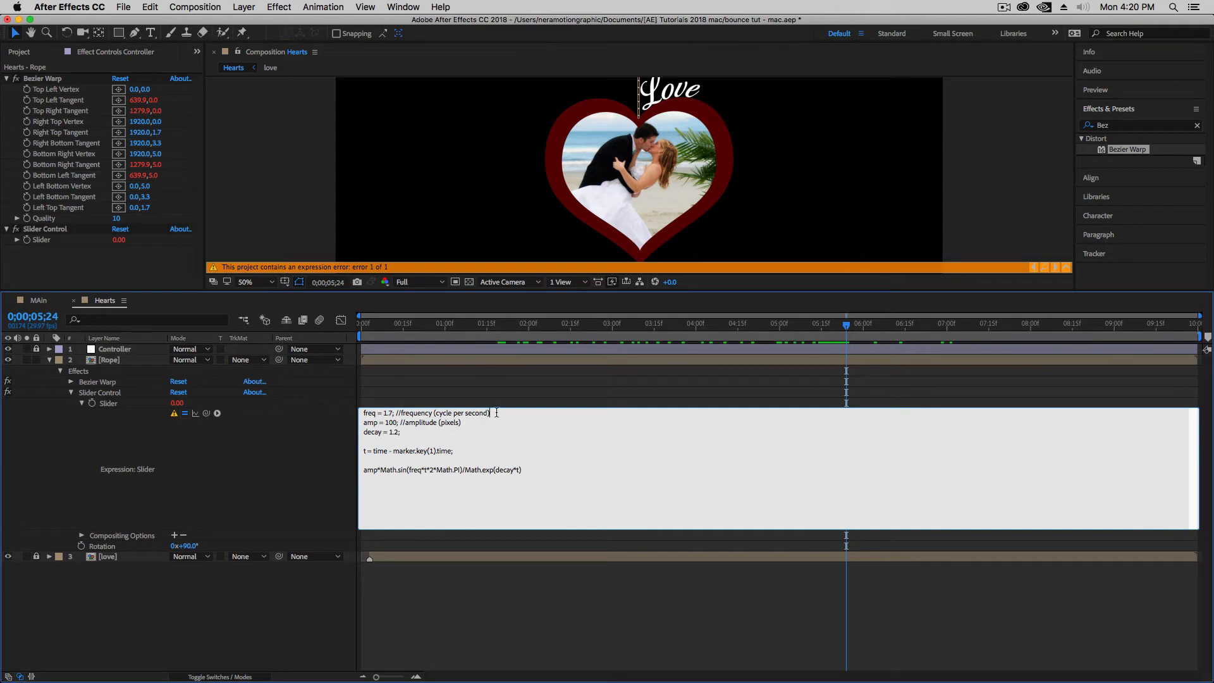
Step: Review the freq, amp and decay lines and the marker.key(1).time reference in the Rope's Slider expression, and close the expression editor
{"action": "left_click_drag", "start_coordinate": [496, 412], "coordinate": [357, 413]}
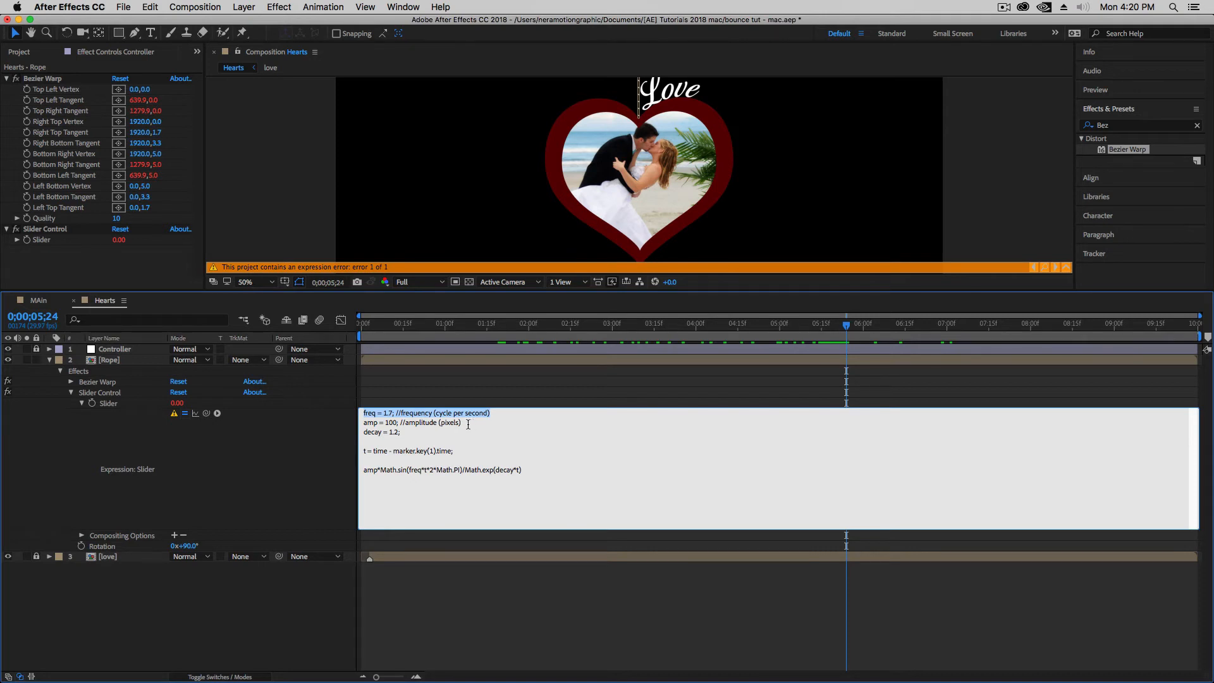
{"action": "triple_click", "coordinate": [414, 434]}
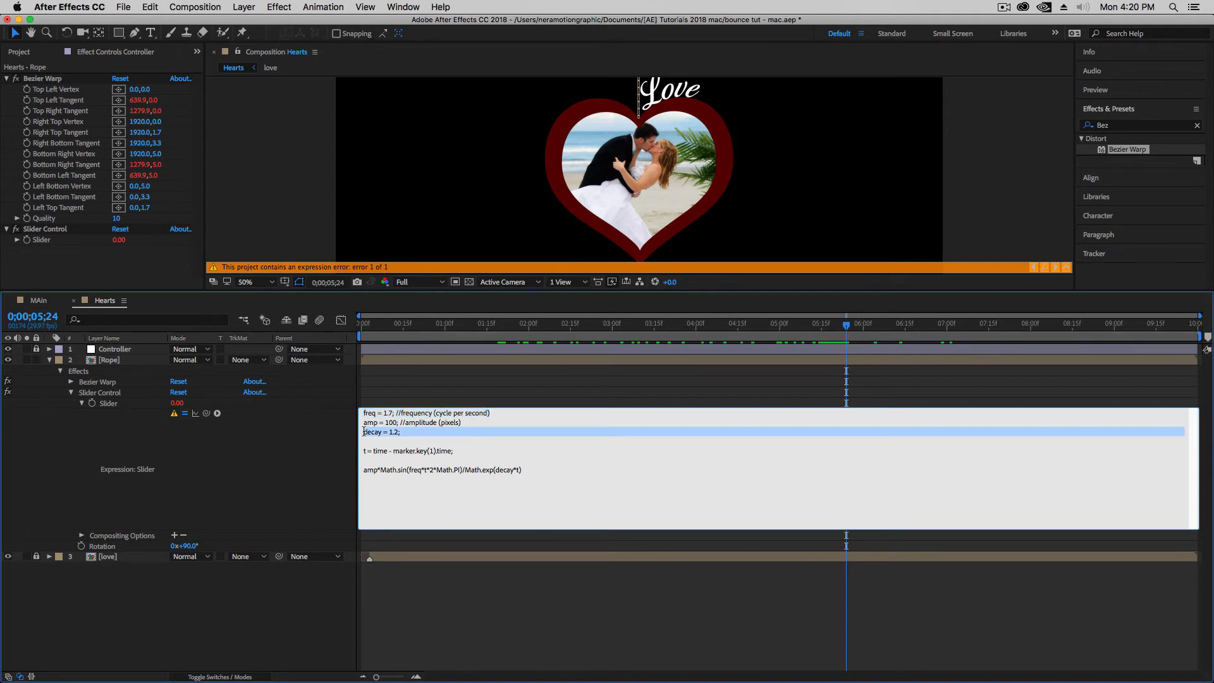
{"action": "left_click_drag", "start_coordinate": [453, 451], "coordinate": [393, 452]}
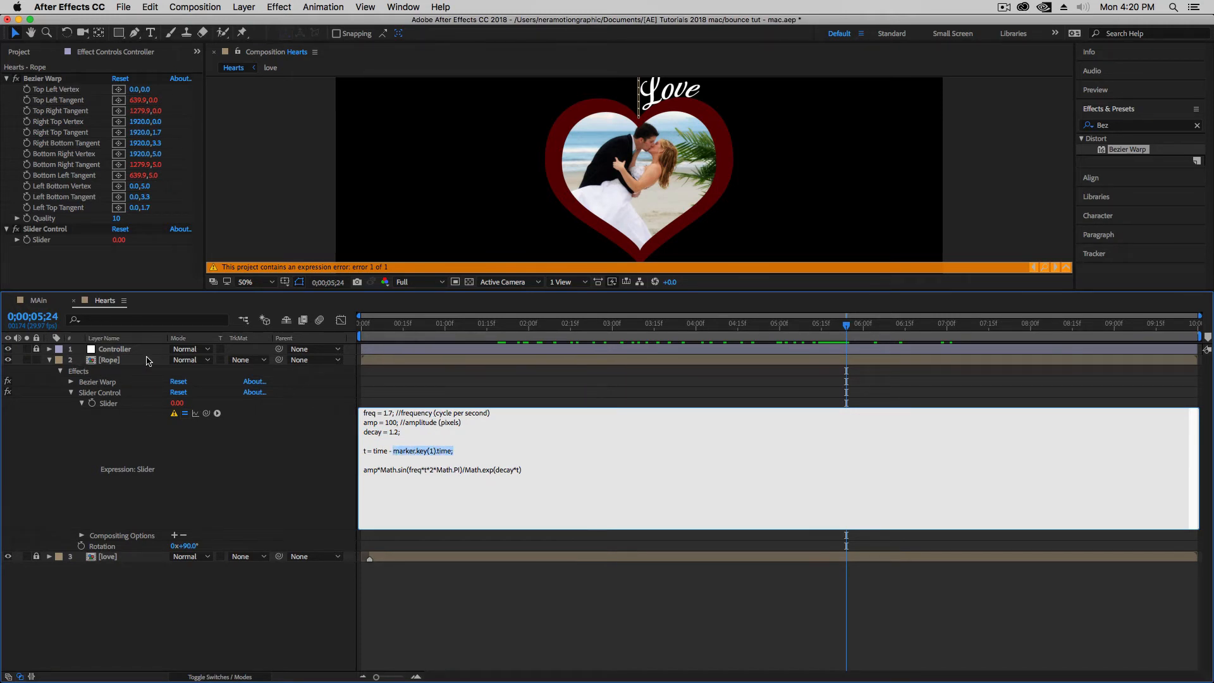
{"action": "left_click", "coordinate": [423, 403]}
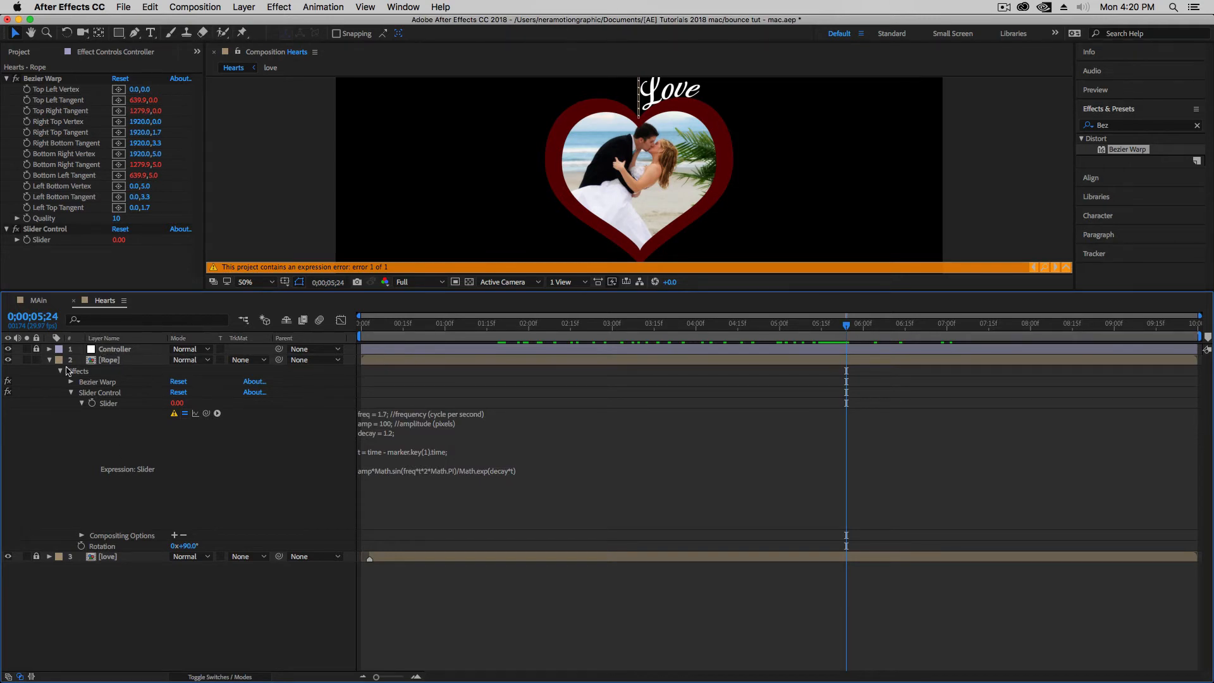
Step: Add a layer marker to the Rope layer at 0;00;00;03
{"action": "left_click", "coordinate": [54, 317]}
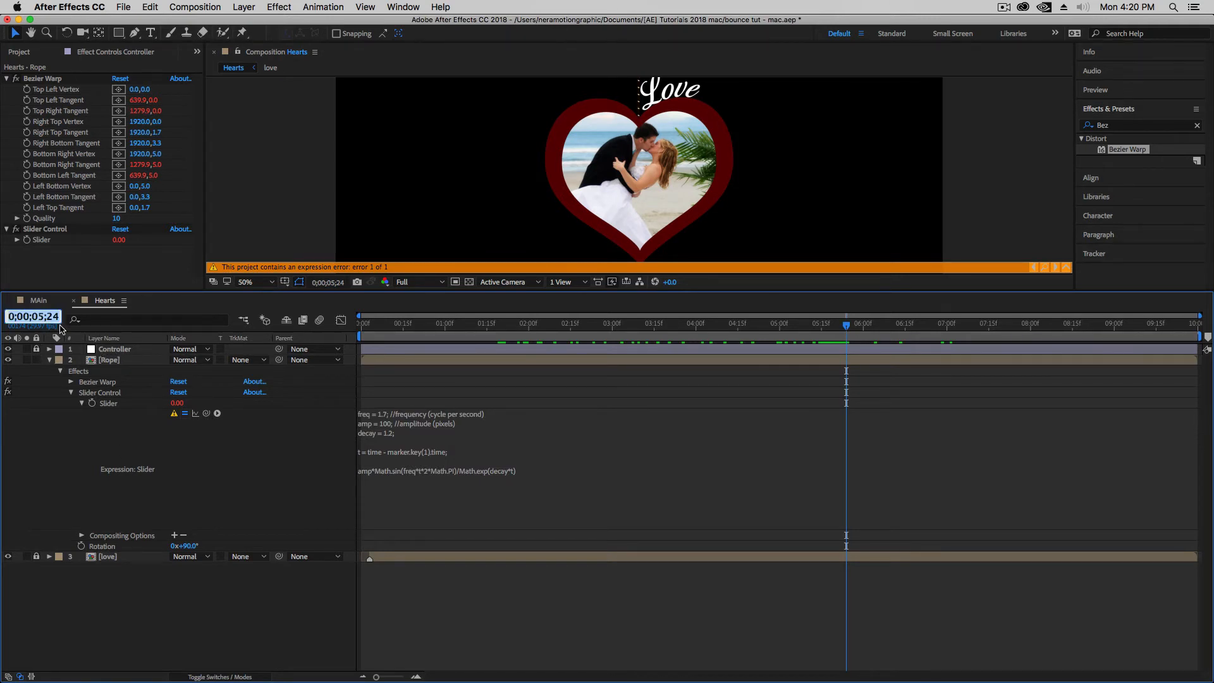
{"action": "type", "text": "3"}
{"action": "key", "text": "Return"}
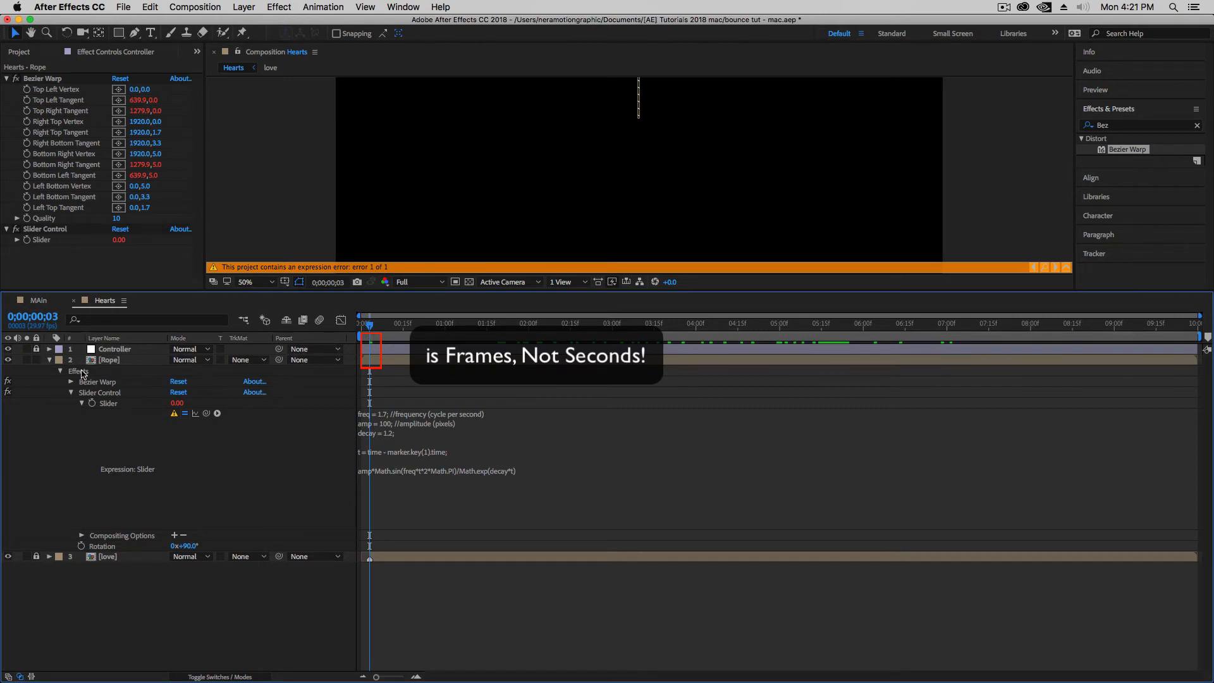
{"action": "left_click", "coordinate": [112, 360]}
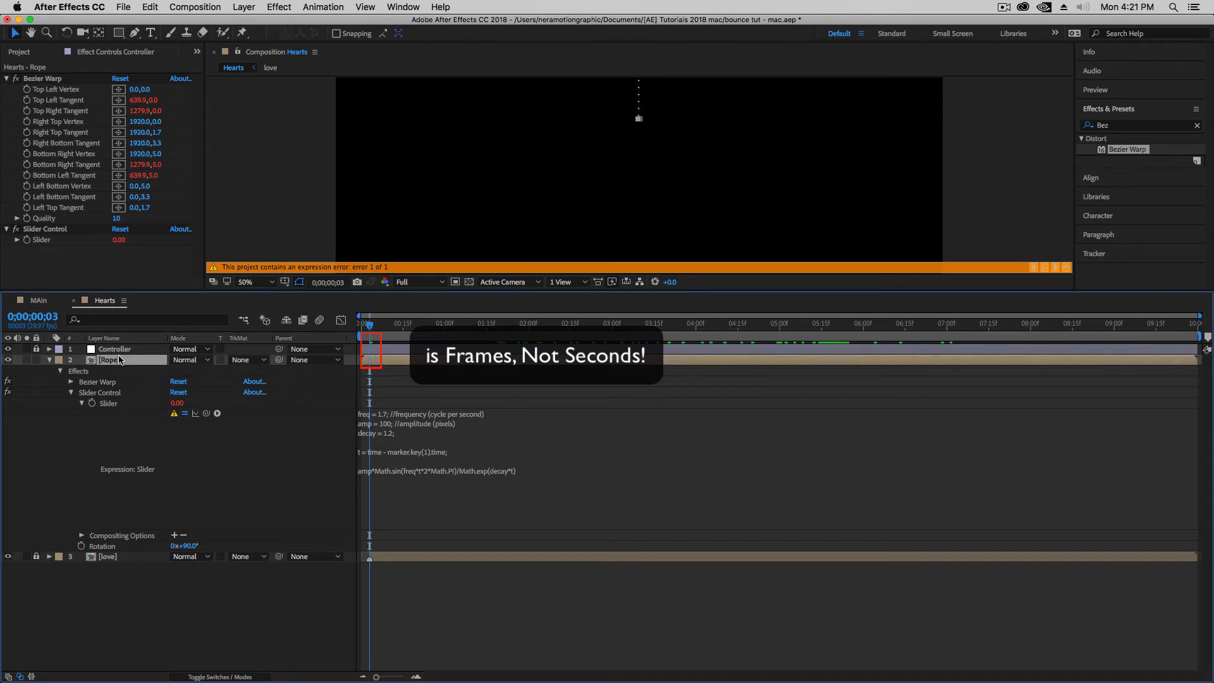
{"action": "key", "text": "KP_Multiply"}
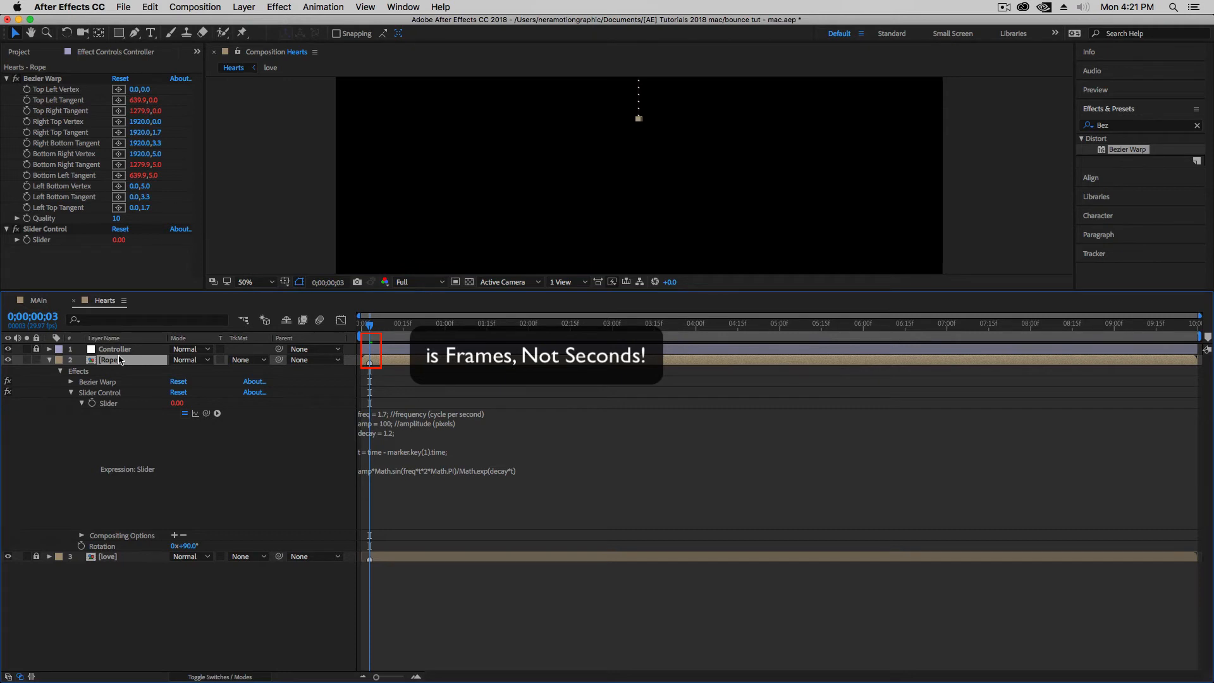
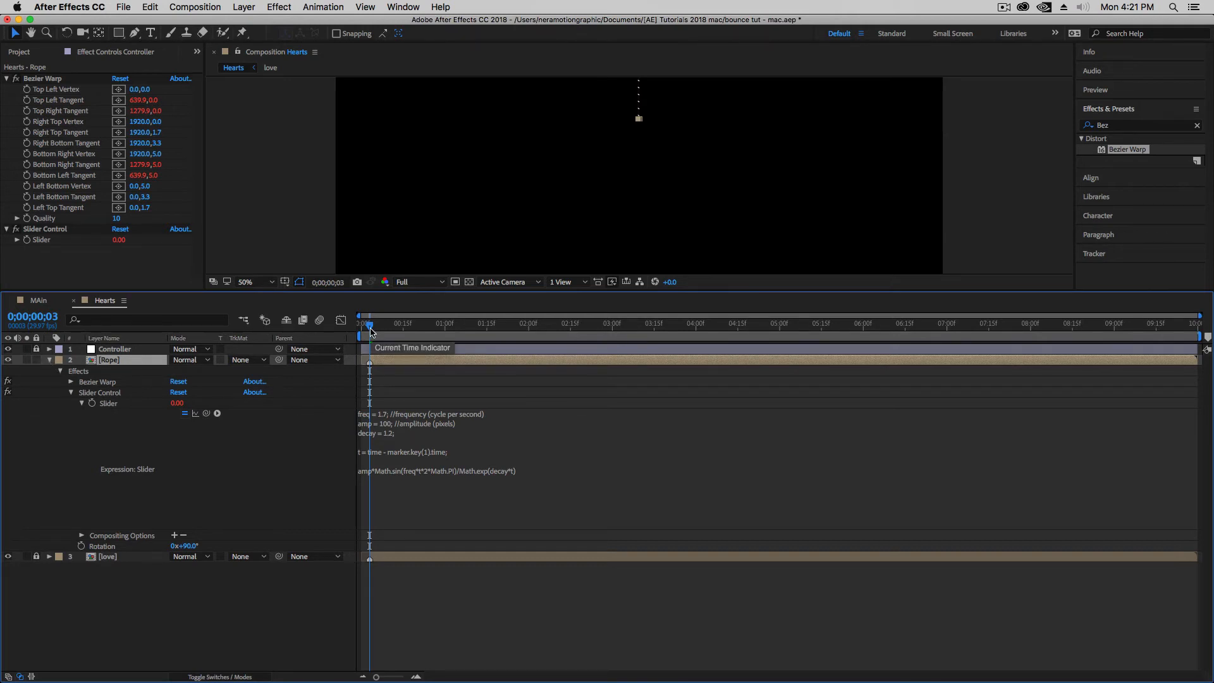
Step: Enlarge the composition view and scrub the timeline to 0;00;04;24 to check the rope's wobble against the falling heart
{"action": "left_click_drag", "start_coordinate": [371, 332], "coordinate": [504, 366]}
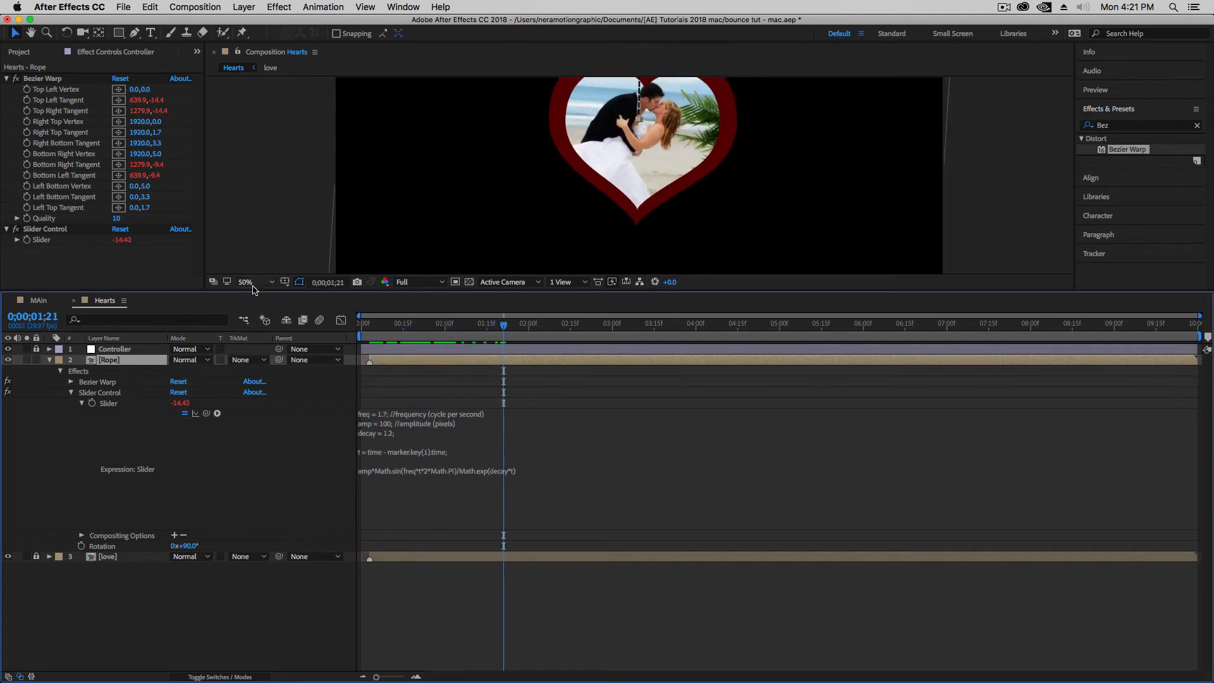
{"action": "left_click_drag", "start_coordinate": [256, 291], "coordinate": [268, 413]}
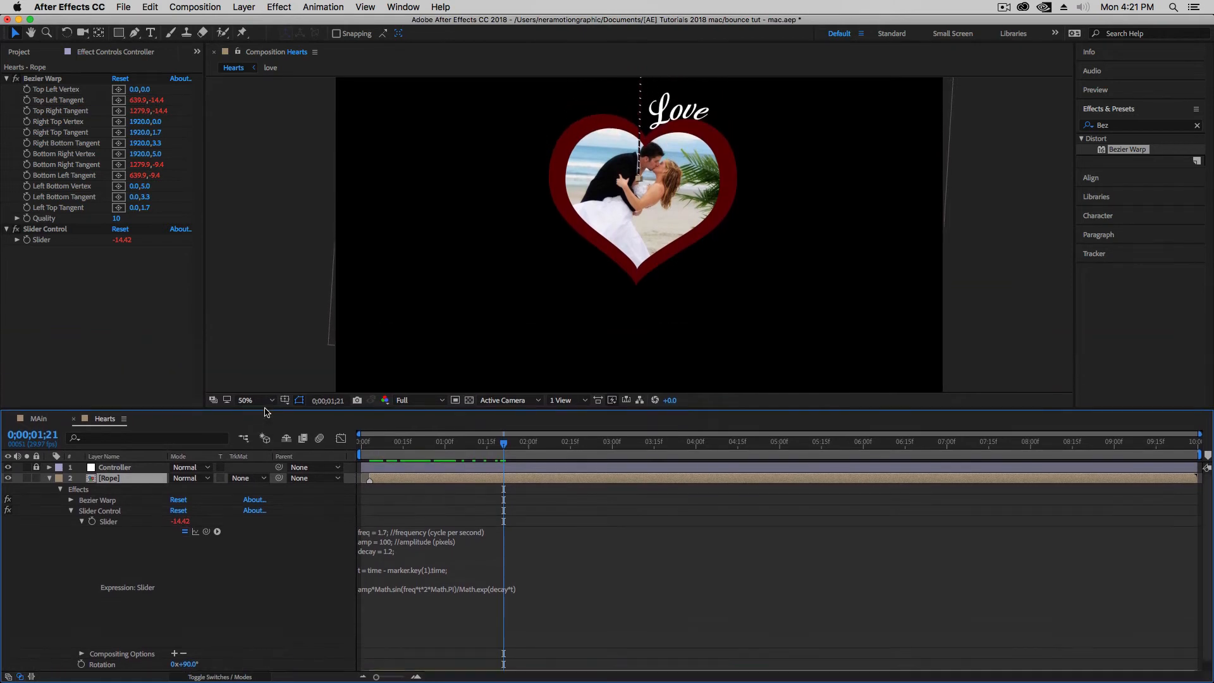
{"action": "left_click_drag", "start_coordinate": [509, 443], "coordinate": [764, 489]}
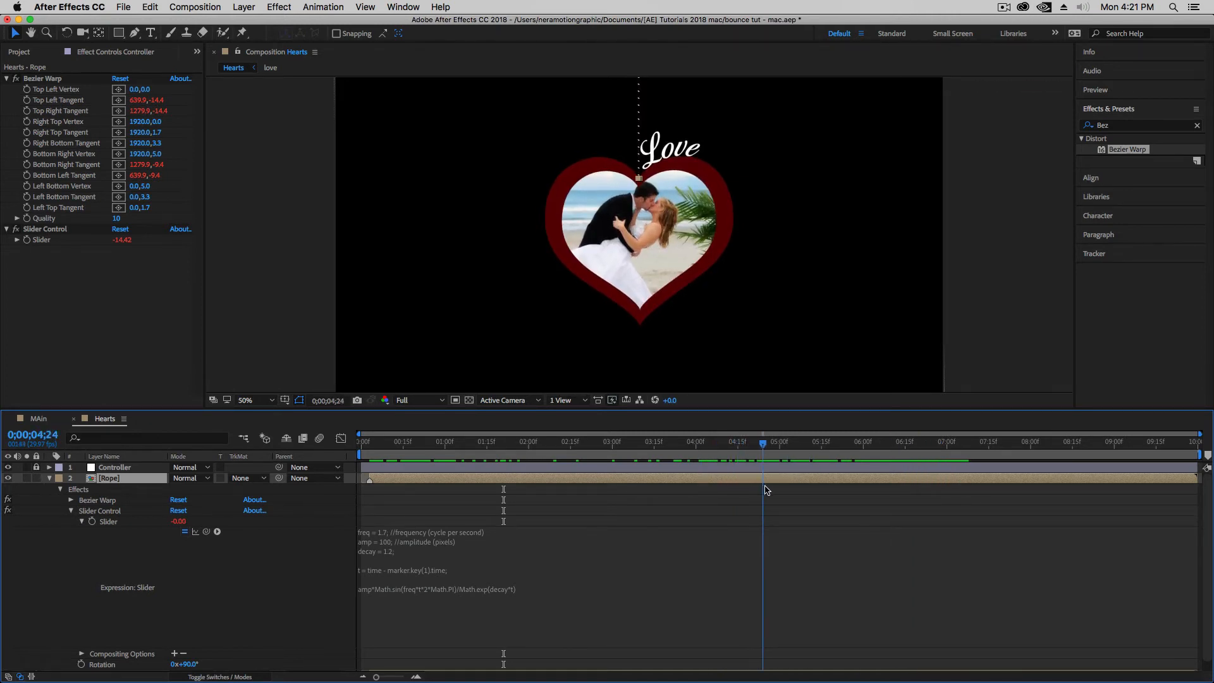
Step: Parent the Rope layer to the love layer, scrub back to 0;00;01;15 to check the movement, and enlarge the composition view slightly
{"action": "scroll", "coordinate": [325, 601], "scroll_direction": "down", "scroll_amount": 1}
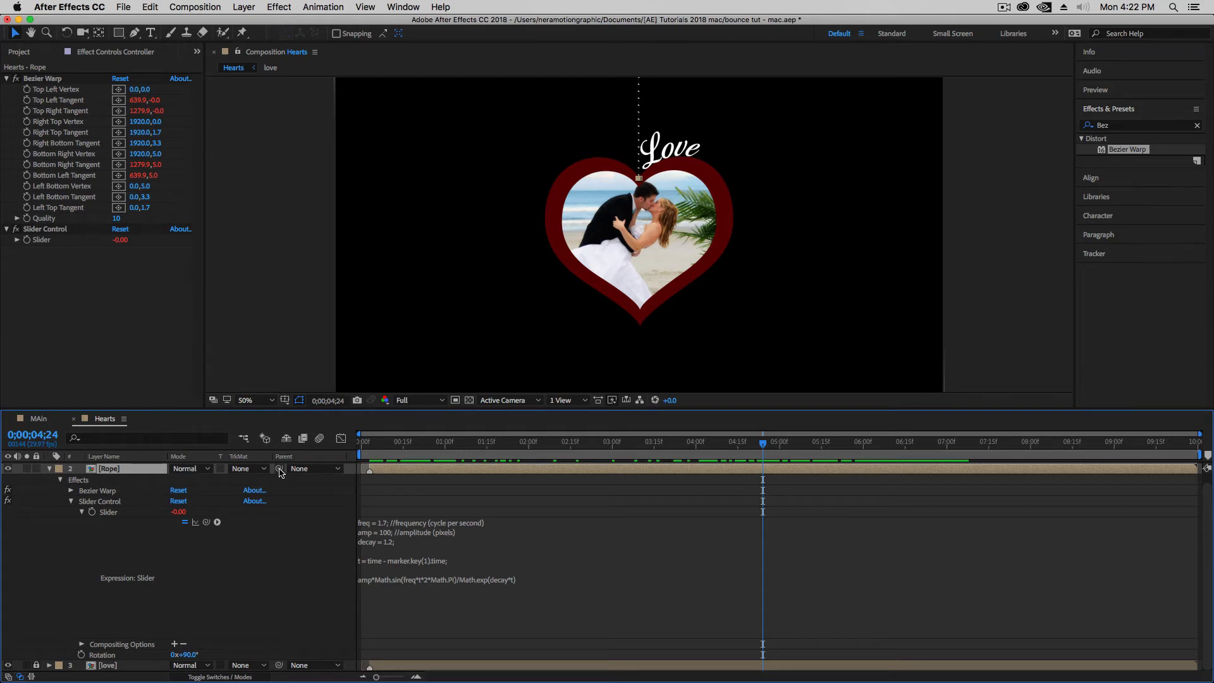
{"action": "left_click_drag", "start_coordinate": [280, 472], "coordinate": [134, 670]}
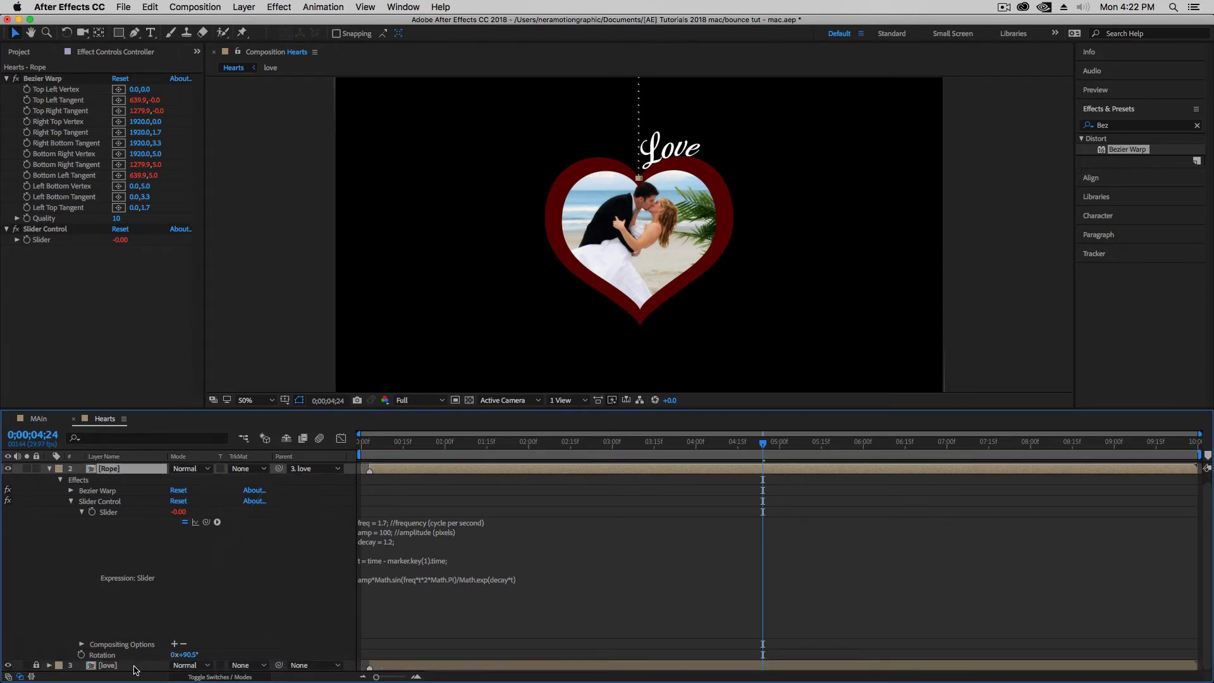
{"action": "left_click_drag", "start_coordinate": [763, 442], "coordinate": [486, 484]}
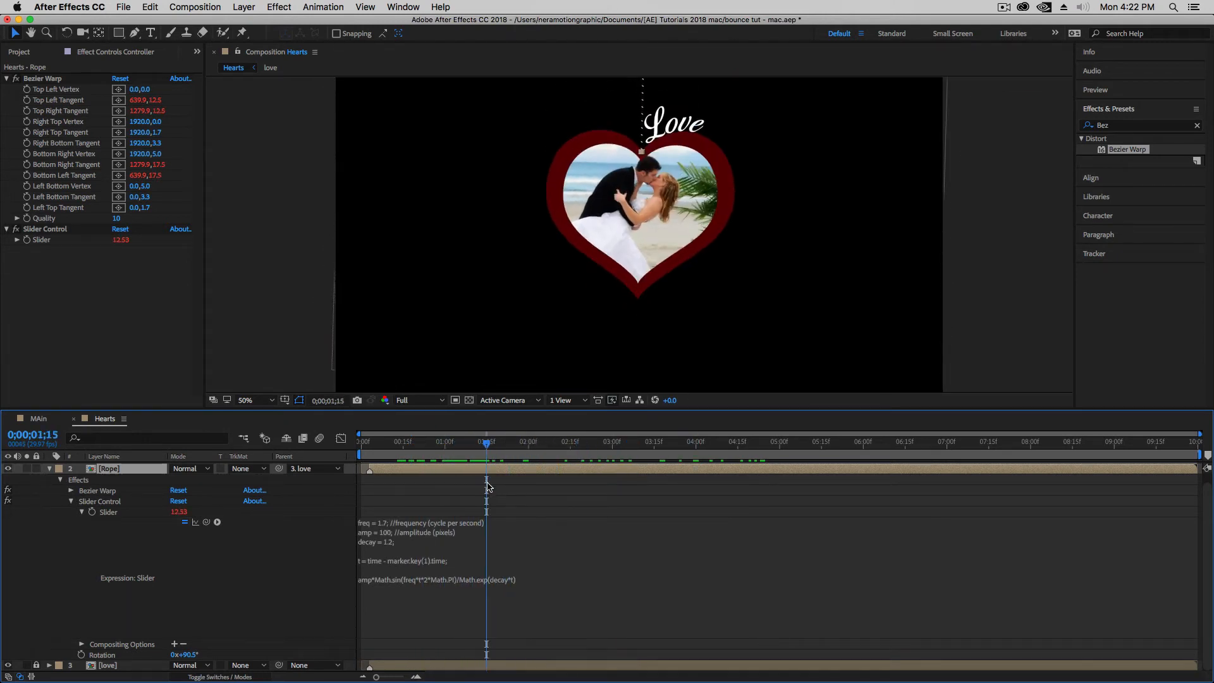
{"action": "left_click_drag", "start_coordinate": [387, 409], "coordinate": [387, 438]}
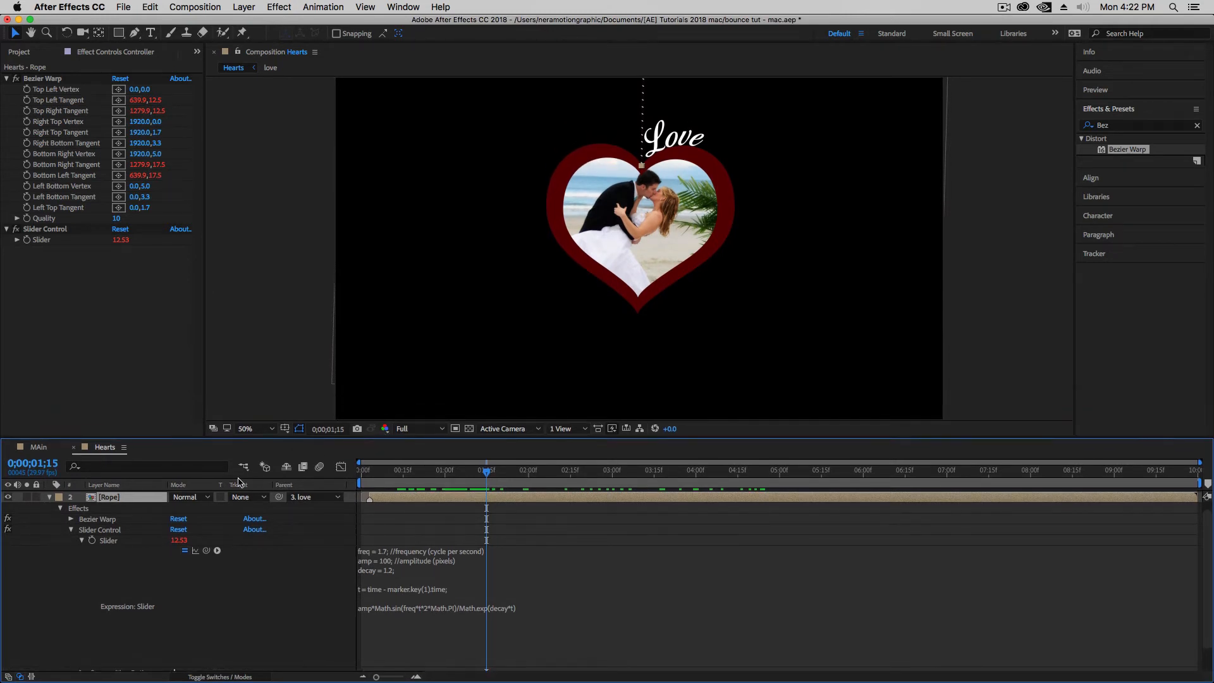
Step: Set amp to 300 in the Rope's Slider expression and play the animation to judge the wobble
{"action": "left_click", "coordinate": [50, 499]}
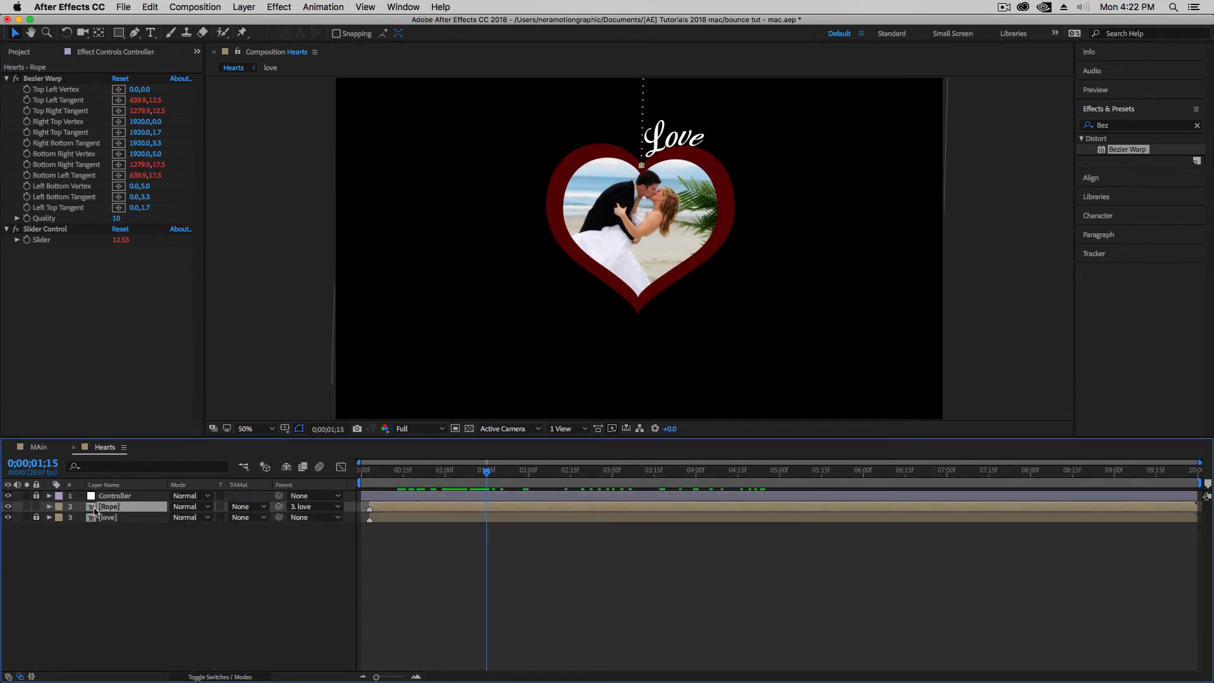
{"action": "left_click", "coordinate": [50, 506]}
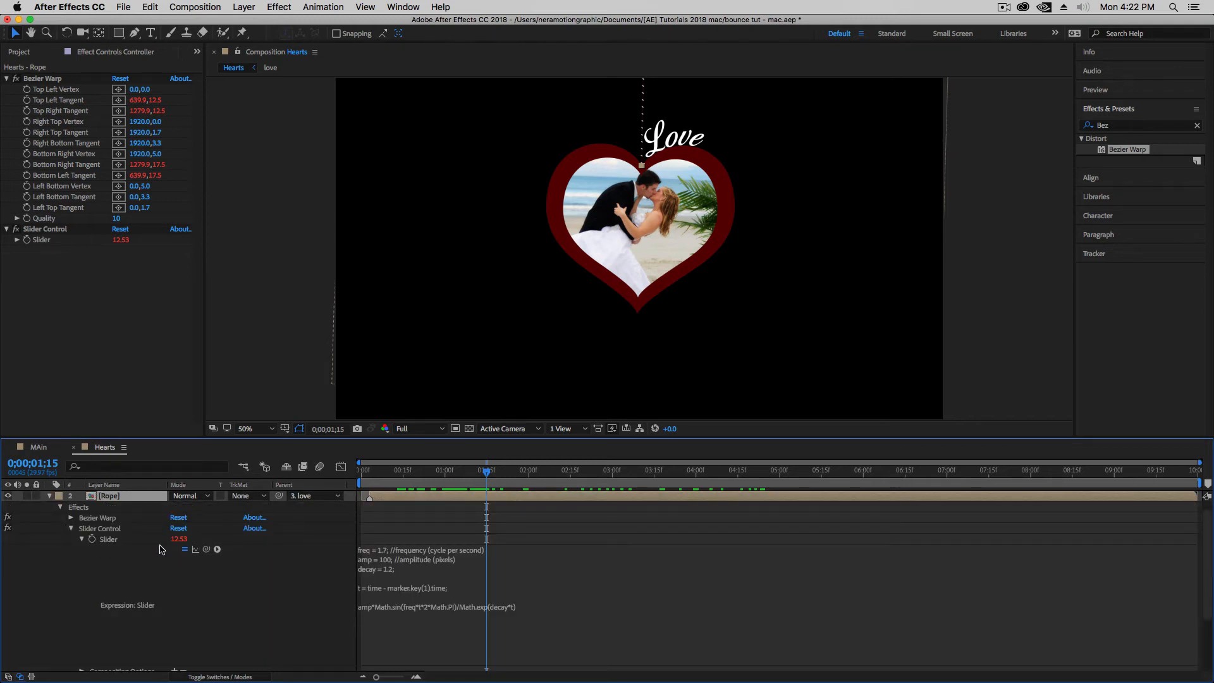
{"action": "left_click", "coordinate": [392, 569]}
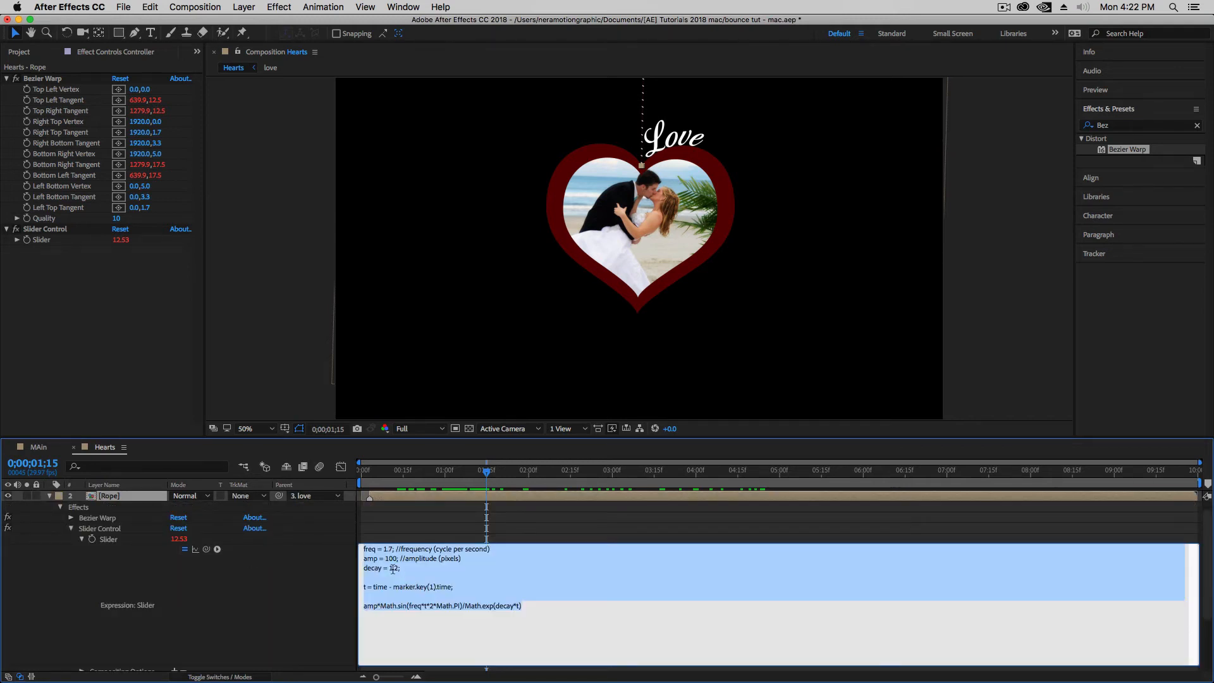
{"action": "left_click", "coordinate": [387, 560]}
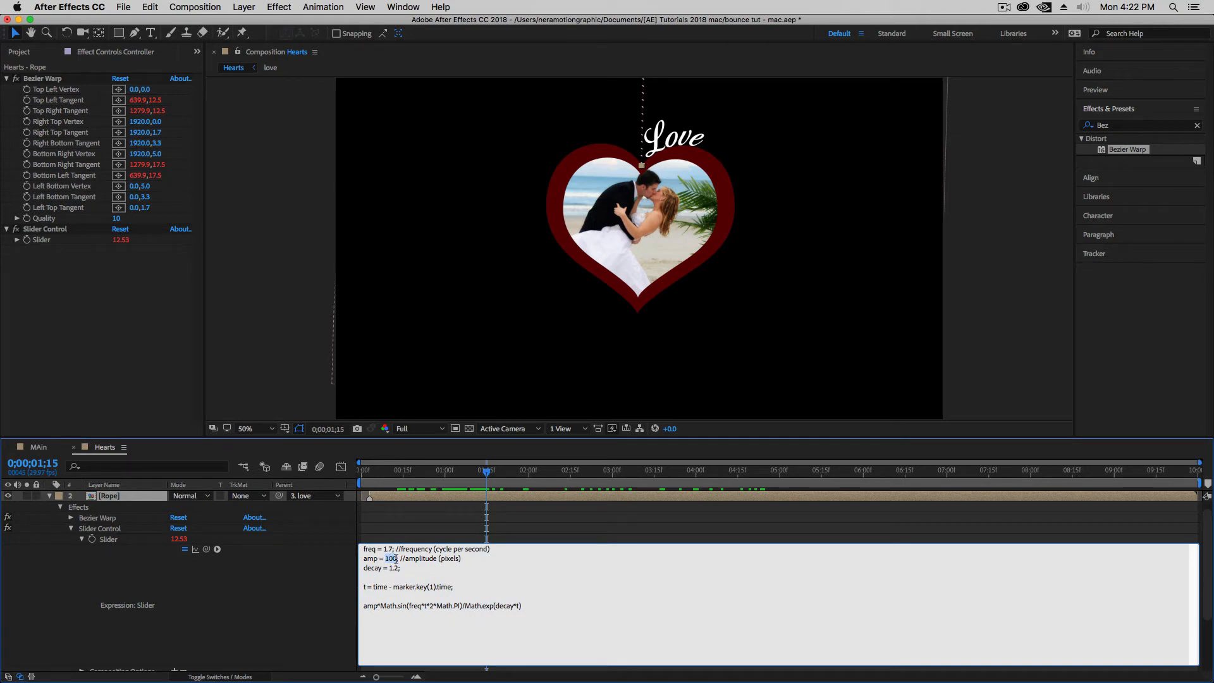
{"action": "left_click_drag", "start_coordinate": [486, 479], "coordinate": [447, 491]}
{"action": "left_click", "coordinate": [387, 563]}
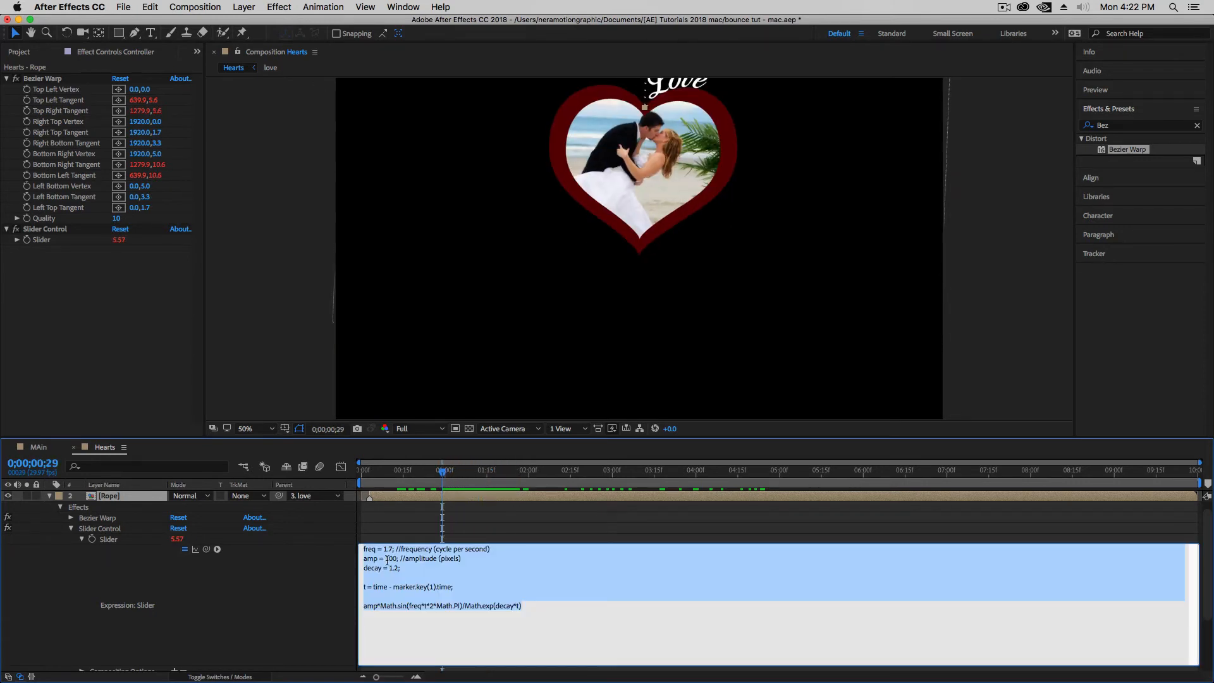
{"action": "left_click", "coordinate": [386, 559]}
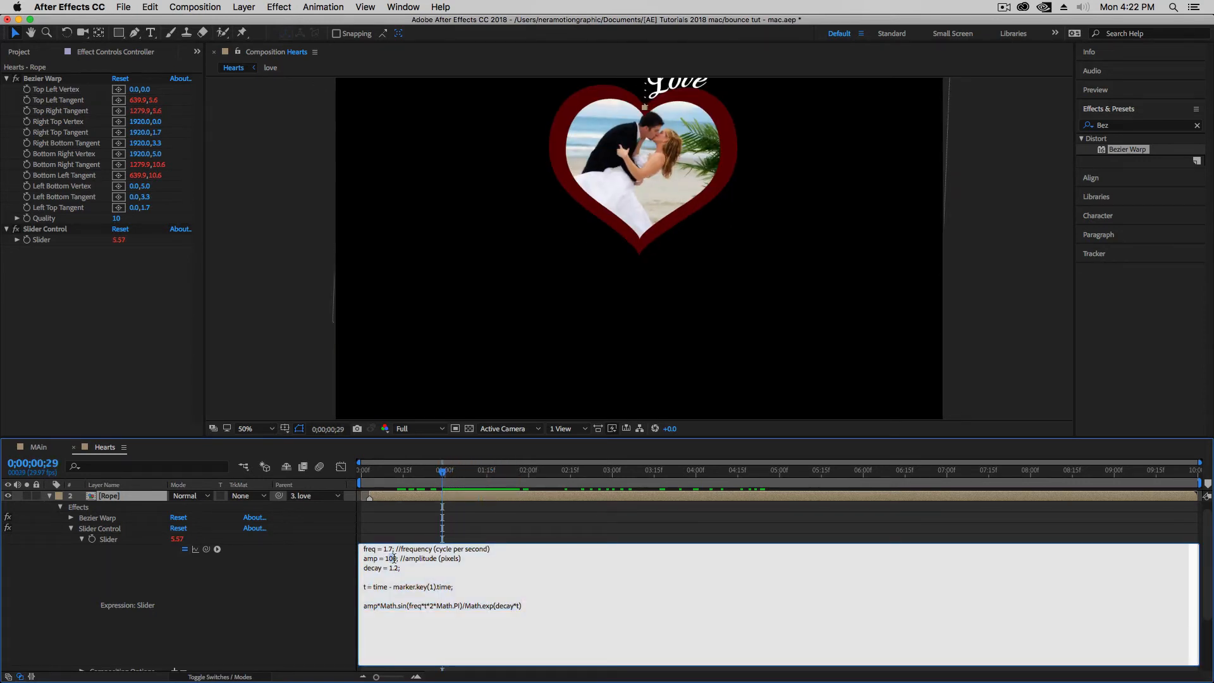
{"action": "type", "text": "300"}
{"action": "left_click", "coordinate": [403, 532]}
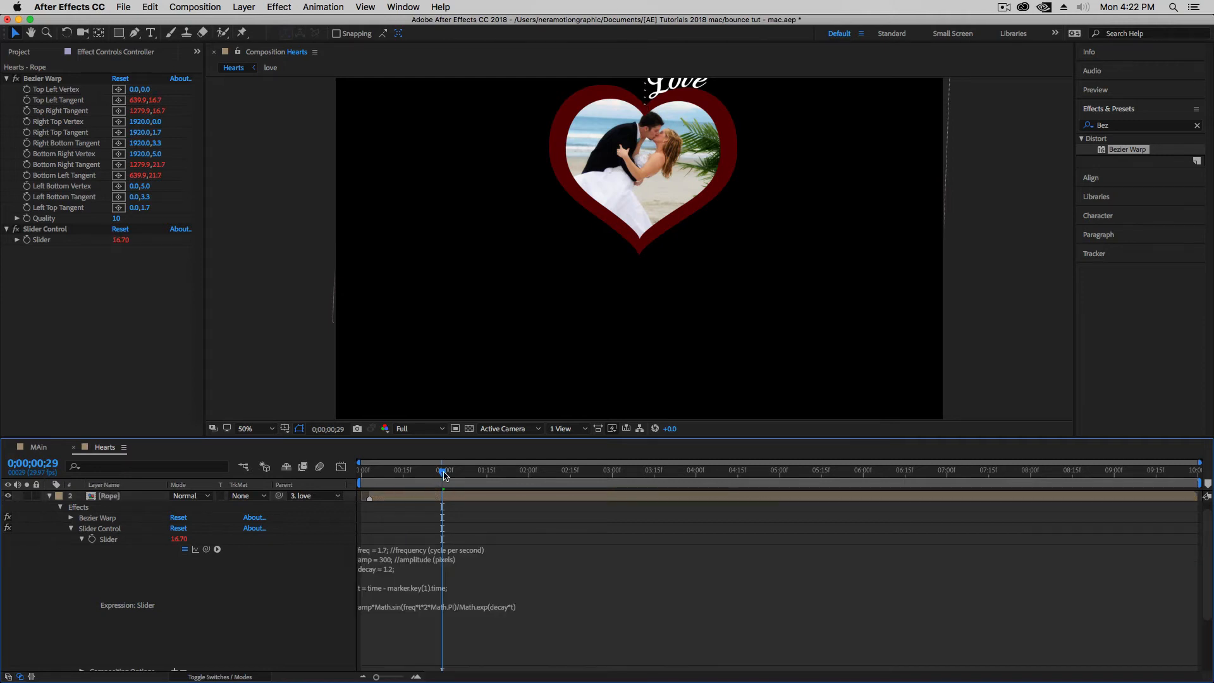
{"action": "key", "text": "space"}
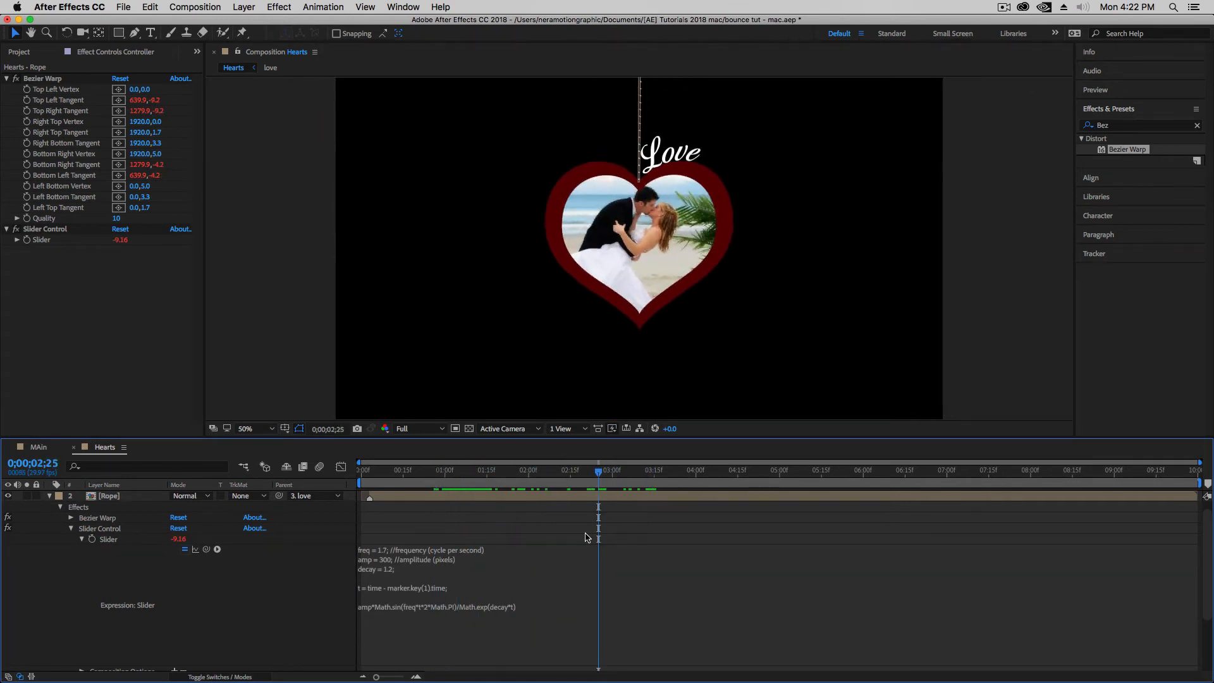
Step: Raise amp to 400 in the Rope's Slider expression, scrubbing the timeline to 0;00;04;04 to compare the wobble
{"action": "left_click", "coordinate": [390, 566]}
{"action": "left_click", "coordinate": [385, 558]}
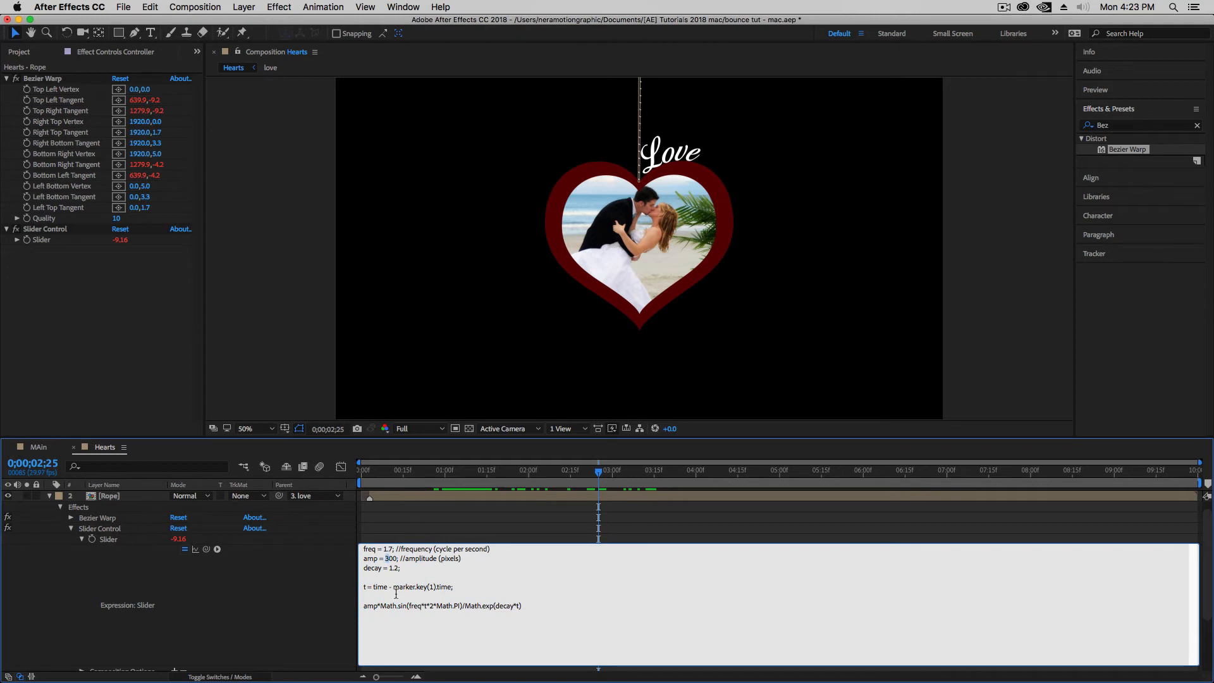
{"action": "left_click_drag", "start_coordinate": [598, 474], "coordinate": [707, 479]}
{"action": "left_click", "coordinate": [387, 561]}
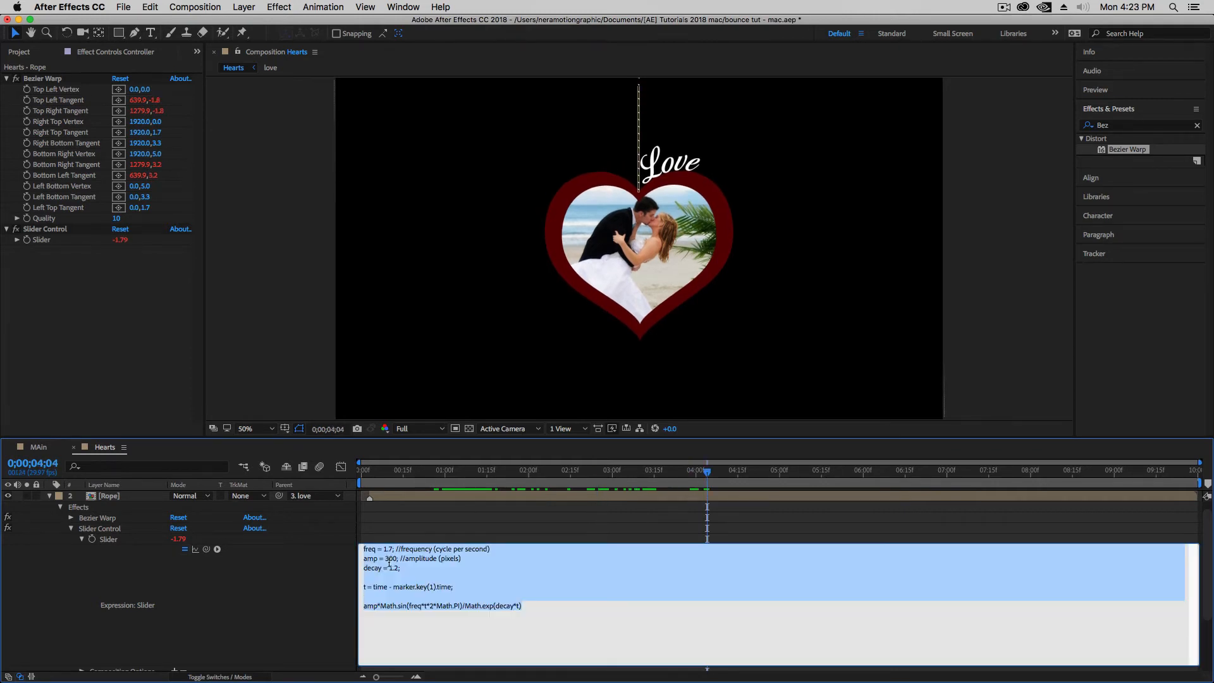
{"action": "type", "text": "4"}
{"action": "left_click_drag", "start_coordinate": [385, 559], "coordinate": [388, 562]}
{"action": "left_click", "coordinate": [676, 476]}
Step: Set amp to 500 in the Rope's Slider expression, scrub to 0;00;01;02 to check the wobble, and collapse the Rope layer's properties
{"action": "left_click", "coordinate": [384, 562]}
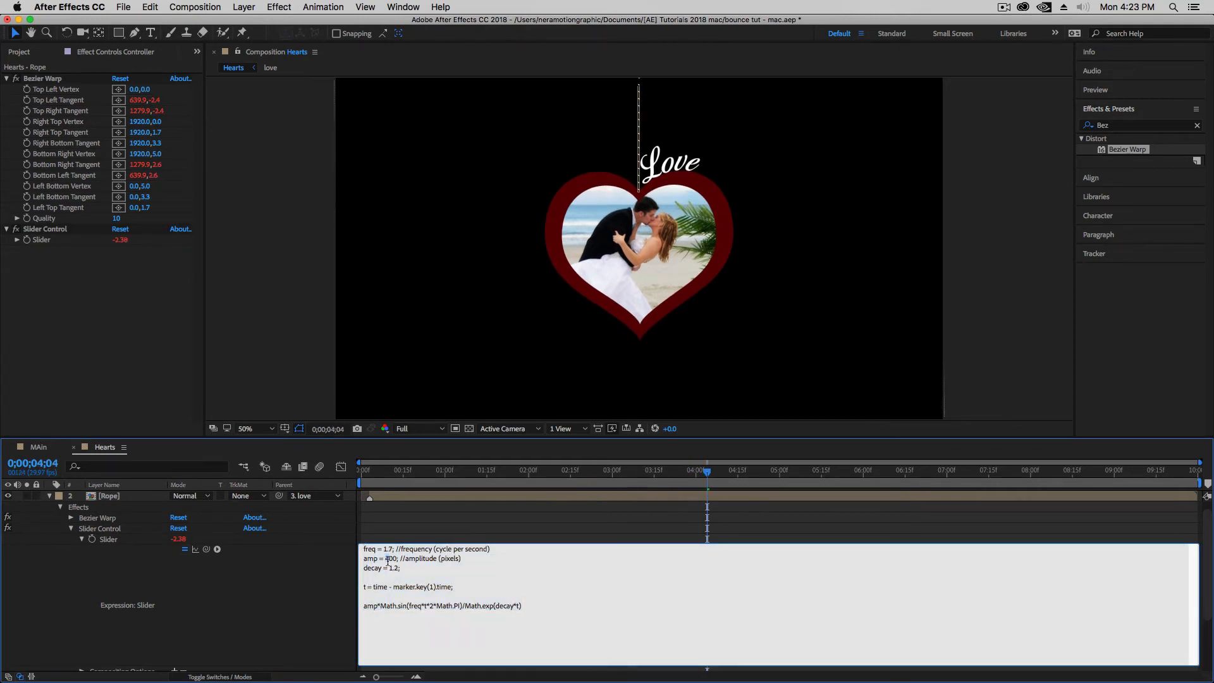
{"action": "left_click", "coordinate": [498, 525]}
{"action": "left_click_drag", "start_coordinate": [706, 477], "coordinate": [450, 530]}
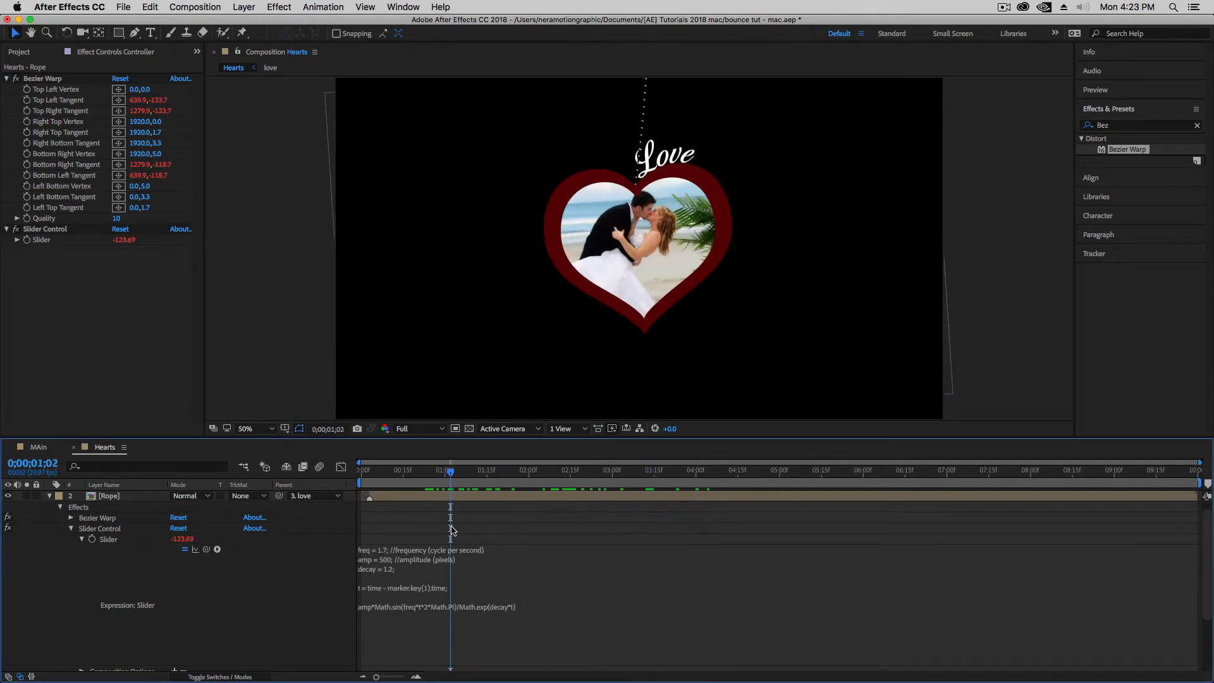
{"action": "left_click", "coordinate": [49, 498]}
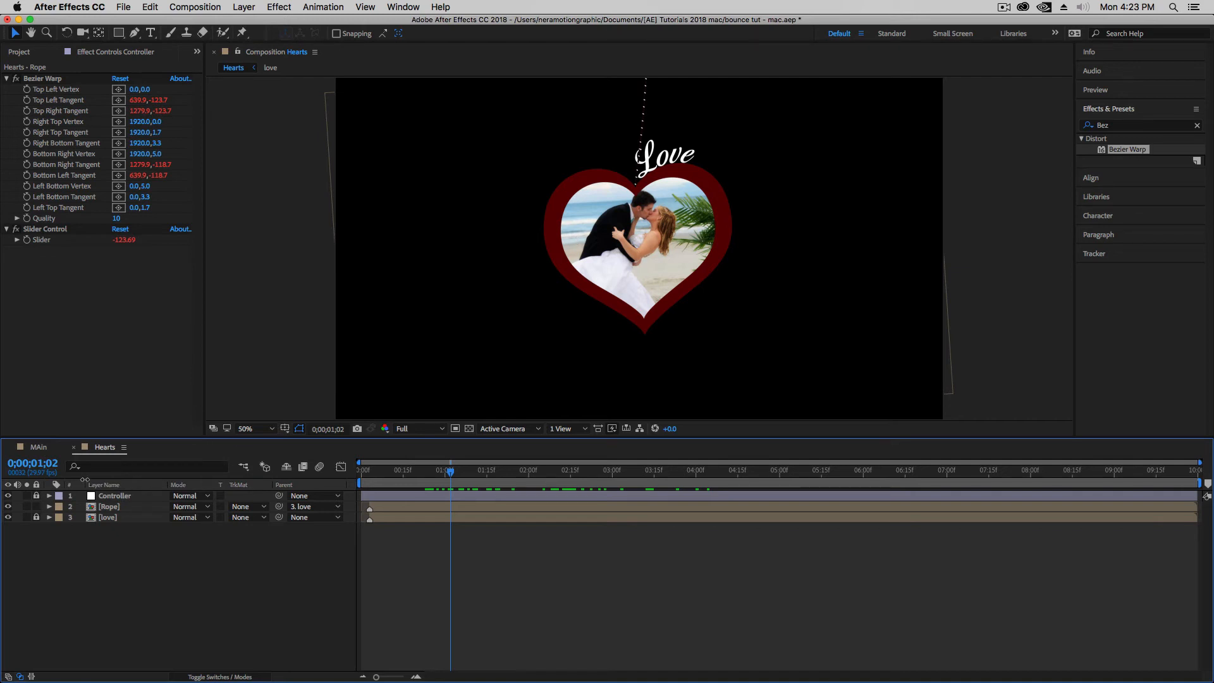
Step: Create a light blue composition-sized solid named bg in the MAin composition
{"action": "left_click", "coordinate": [36, 448]}
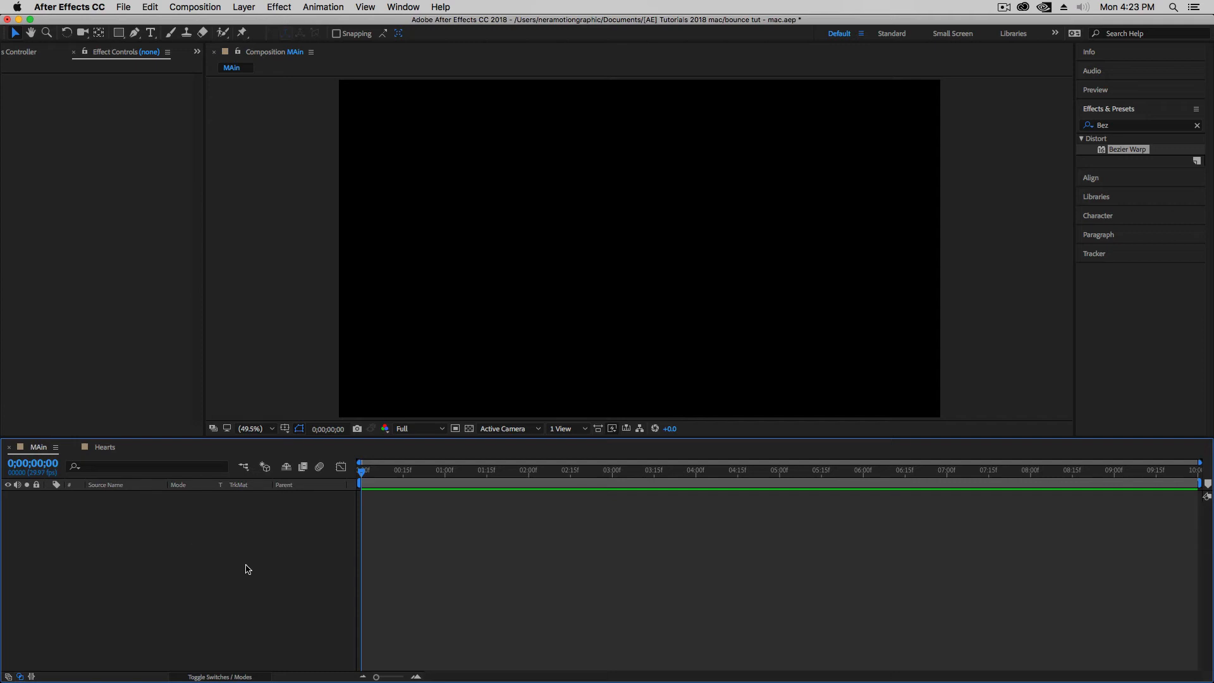
{"action": "key", "text": "super+y"}
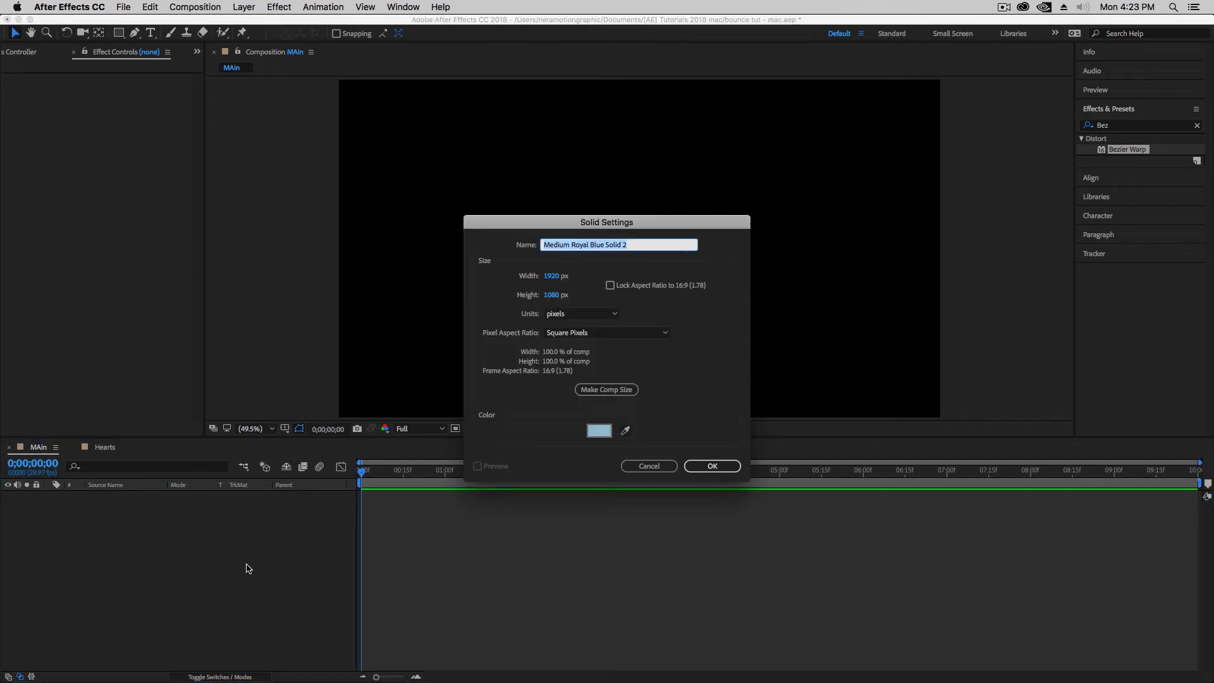
{"action": "left_click", "coordinate": [608, 389]}
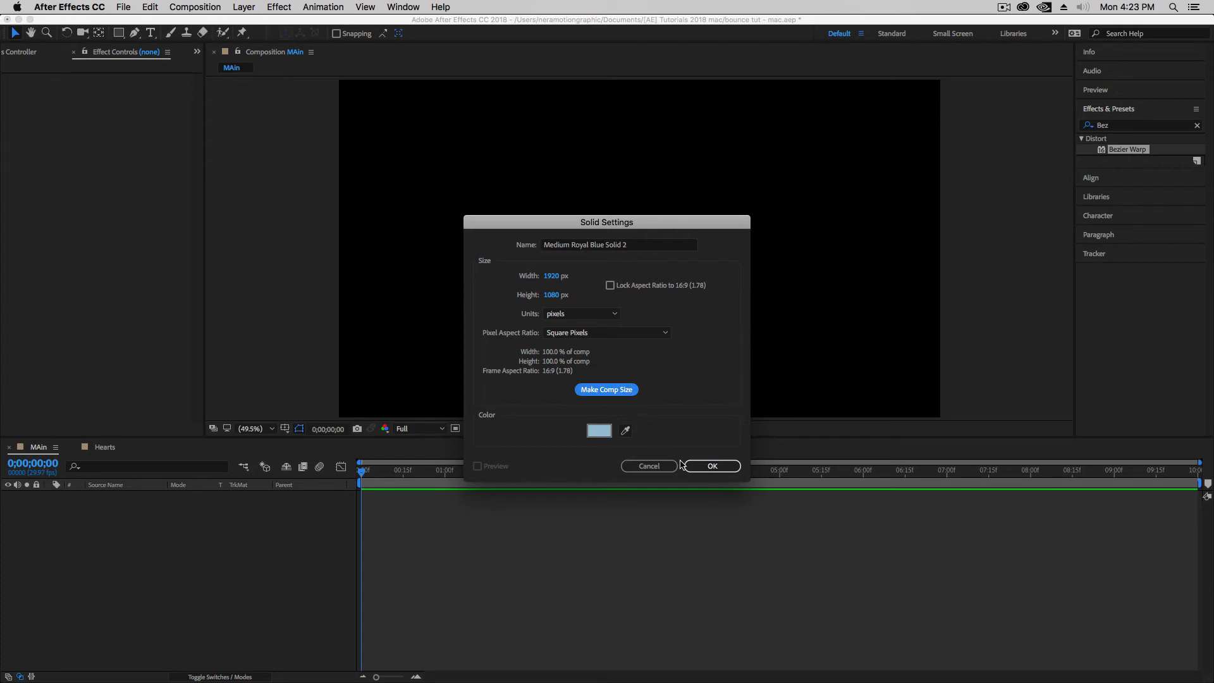
{"action": "left_click", "coordinate": [626, 245]}
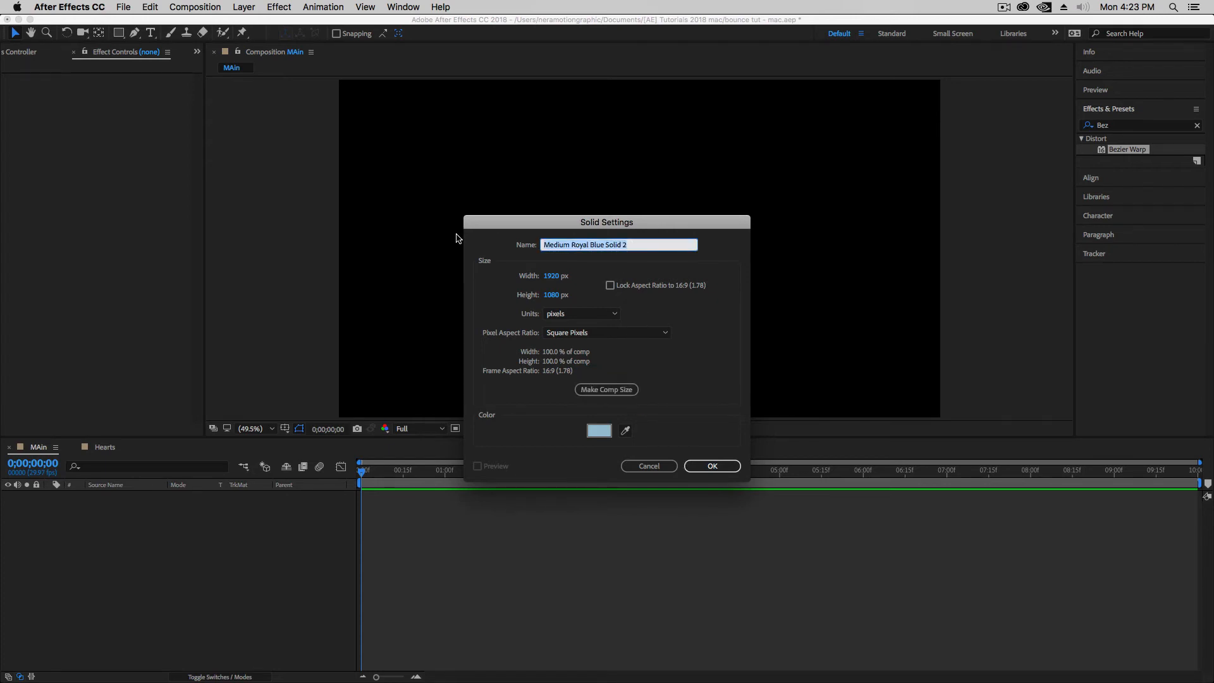
{"action": "type", "text": "bg"}
{"action": "key", "text": "Return"}
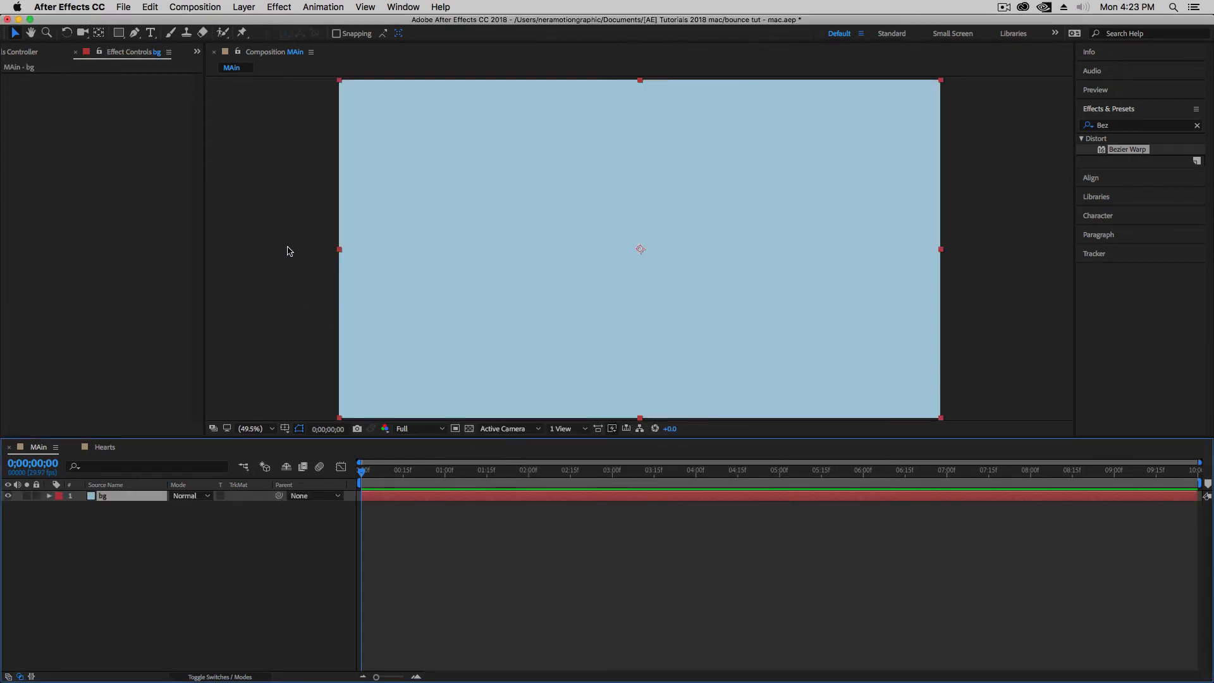
Step: Add a Gradient Overlay layer style to the bg solid and expand its settings
{"action": "left_click", "coordinate": [248, 8]}
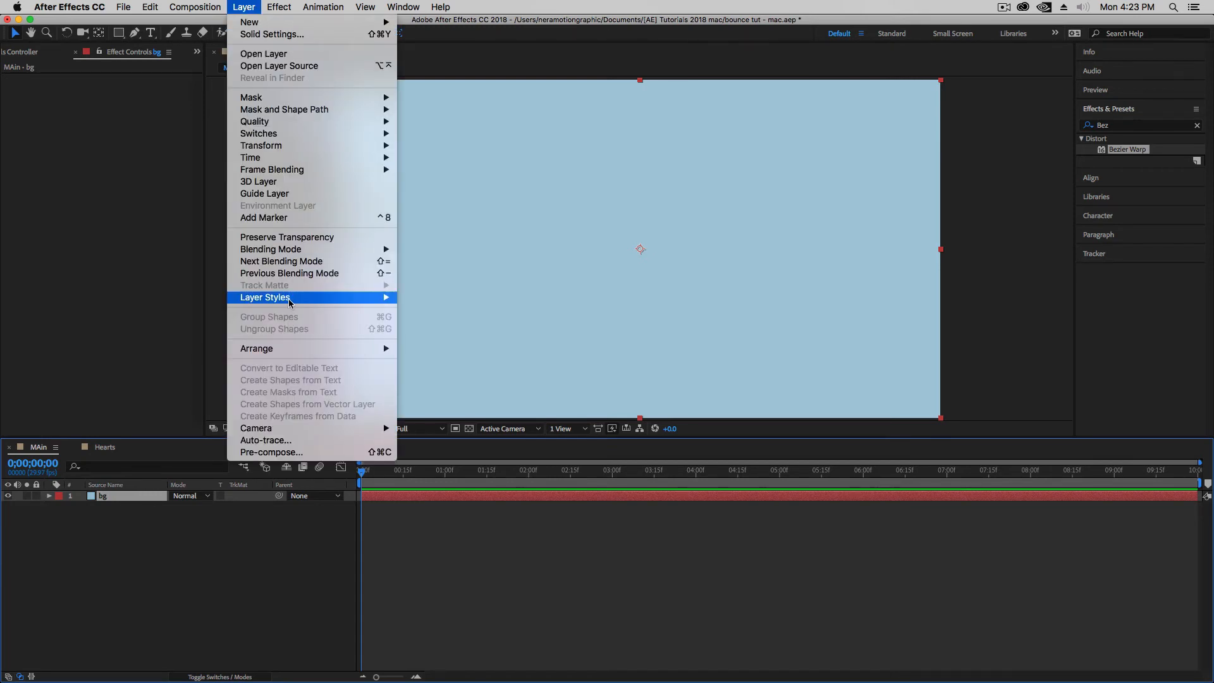
{"action": "mouse_move", "coordinate": [289, 298]}
{"action": "left_click", "coordinate": [444, 425]}
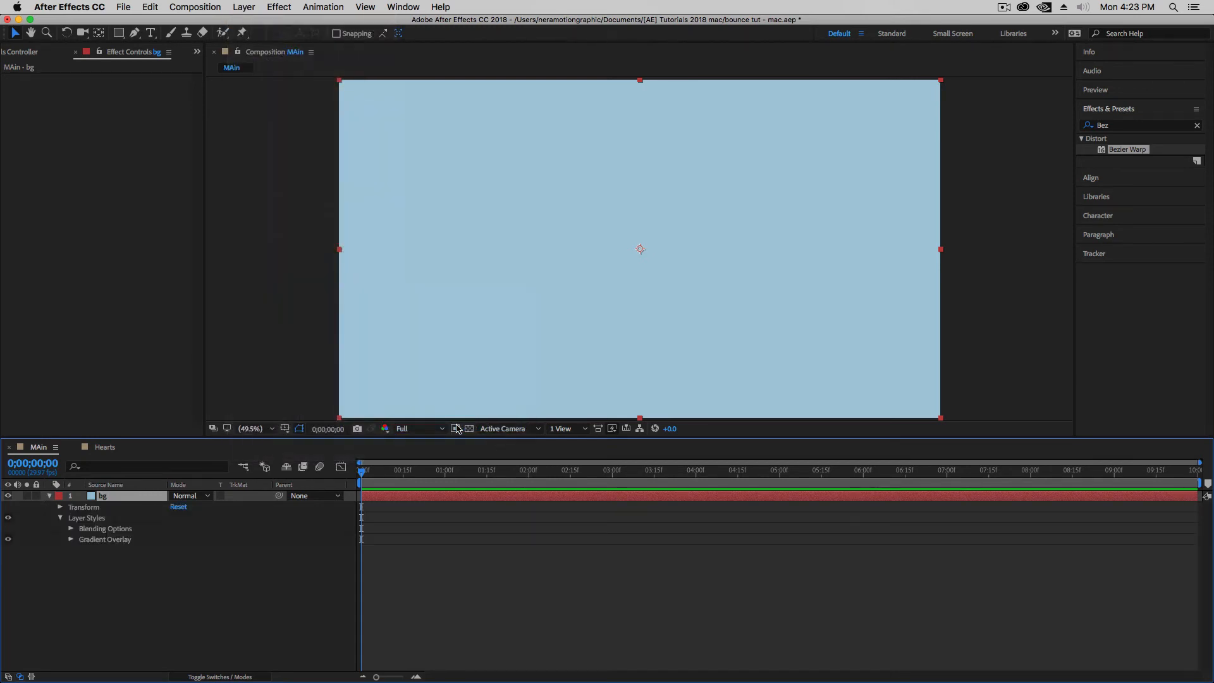
{"action": "left_click", "coordinate": [71, 539]}
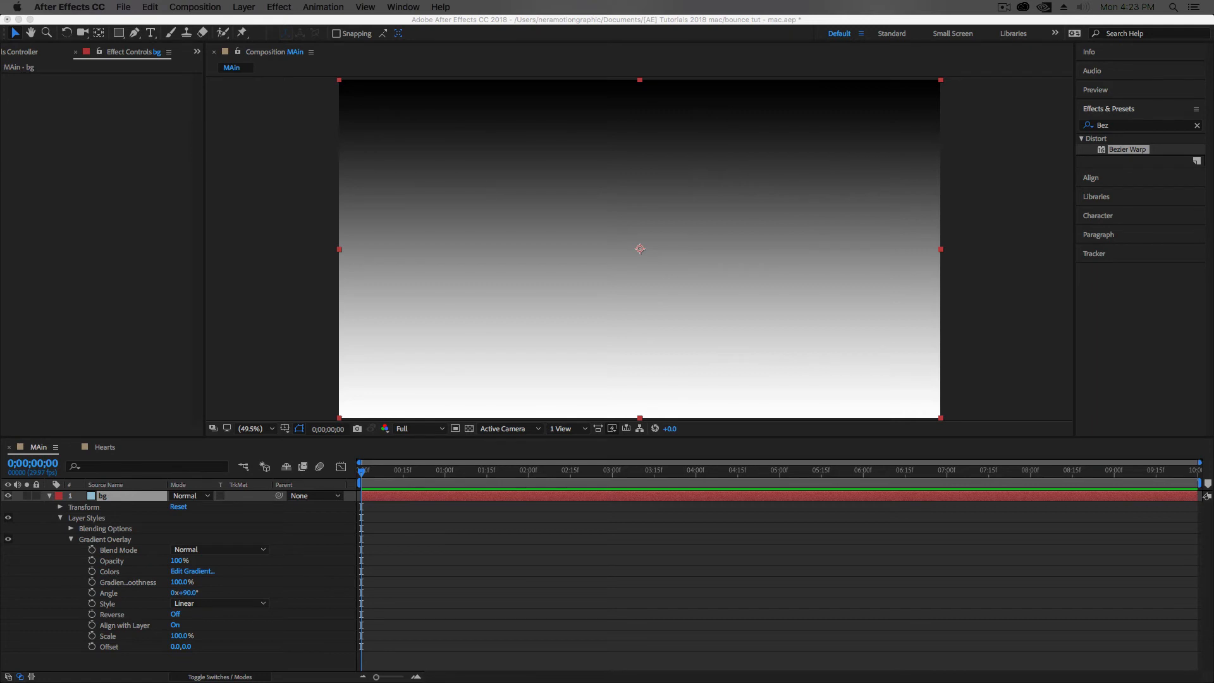
Step: Set the bg Gradient Overlay's colors to C8B2A0 at the 100% stop and F0C9AF at the 0% stop
{"action": "left_click", "coordinate": [192, 572]}
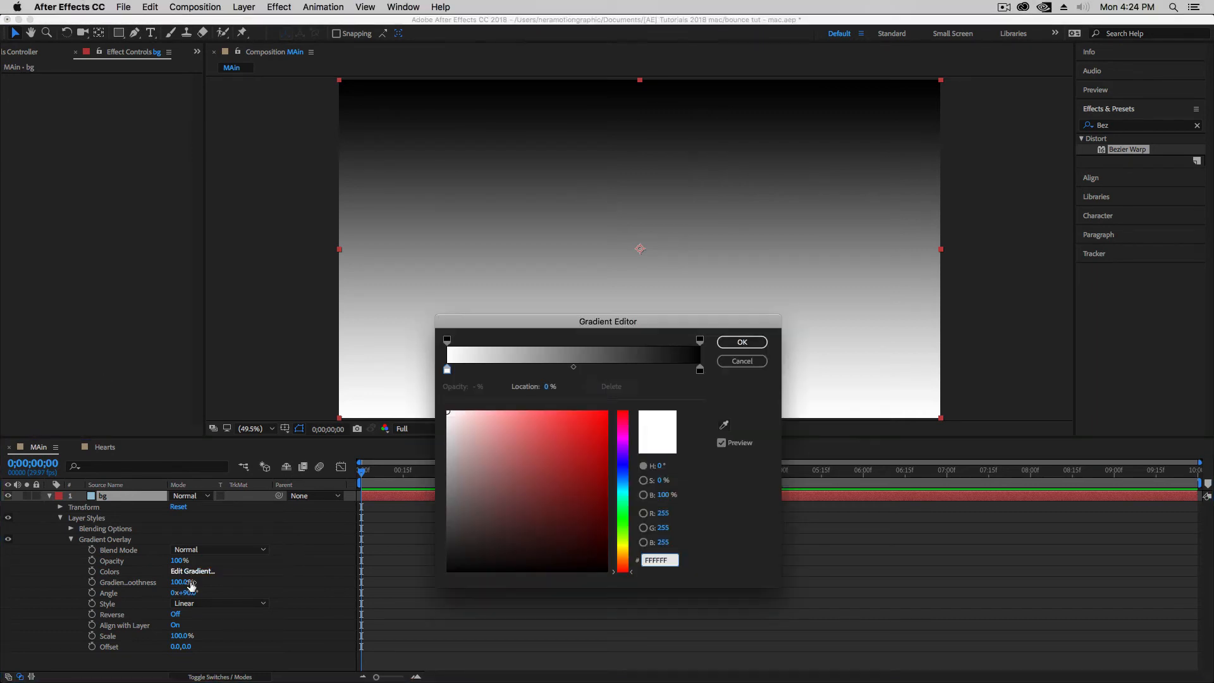
{"action": "left_click", "coordinate": [699, 370]}
{"action": "left_click", "coordinate": [646, 561]}
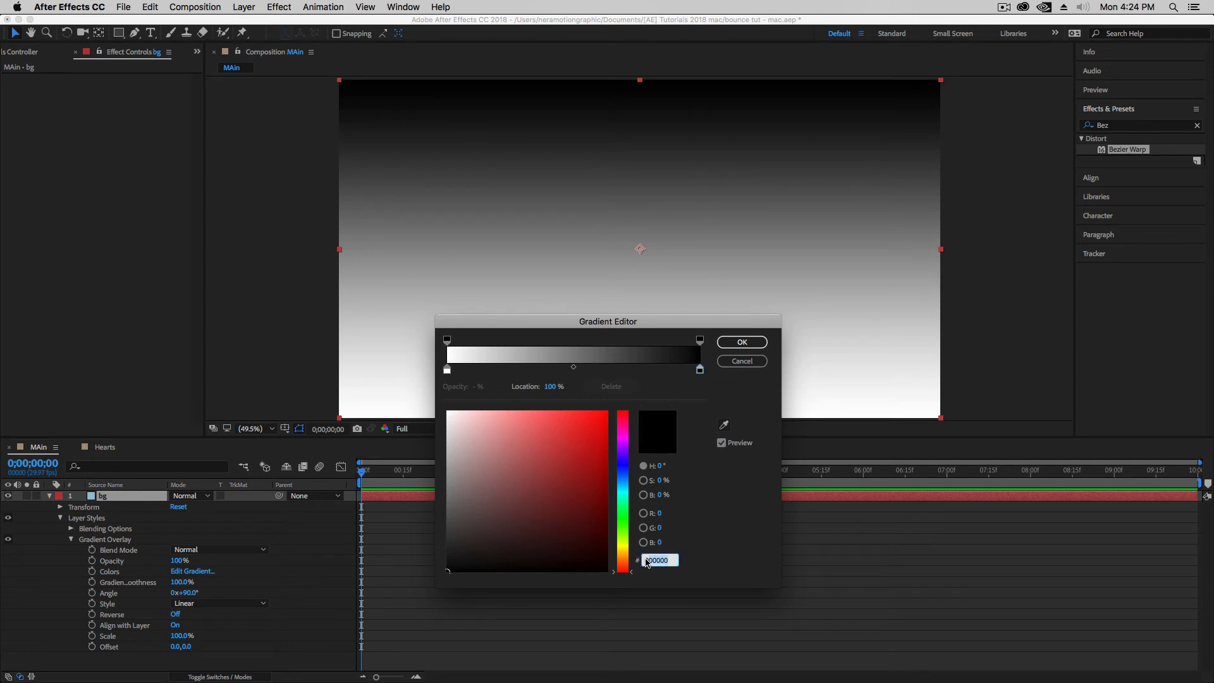
{"action": "key", "text": "super+v"}
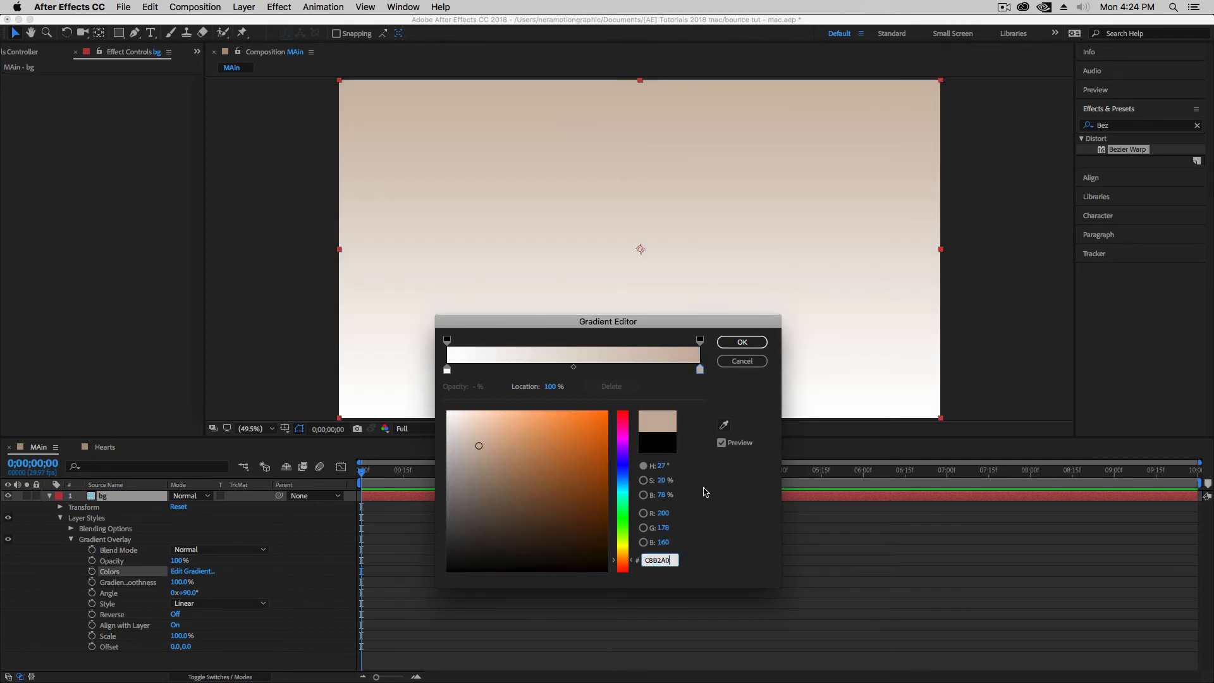
{"action": "left_click", "coordinate": [738, 343]}
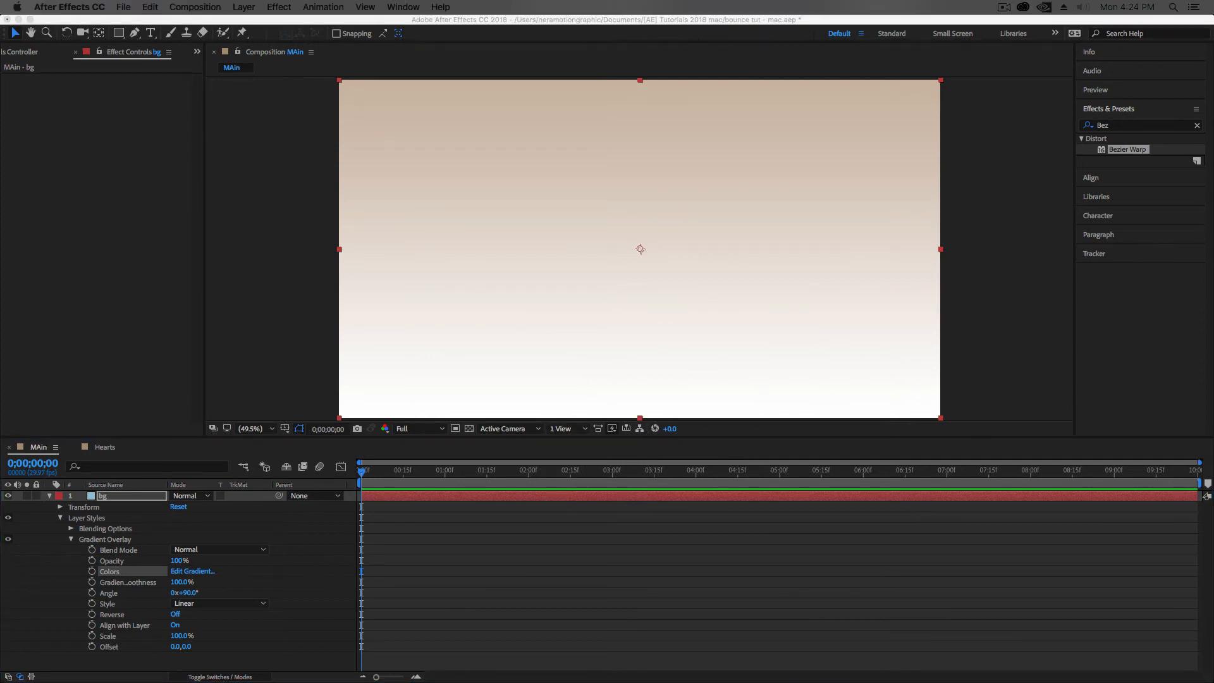
{"action": "left_click", "coordinate": [193, 571]}
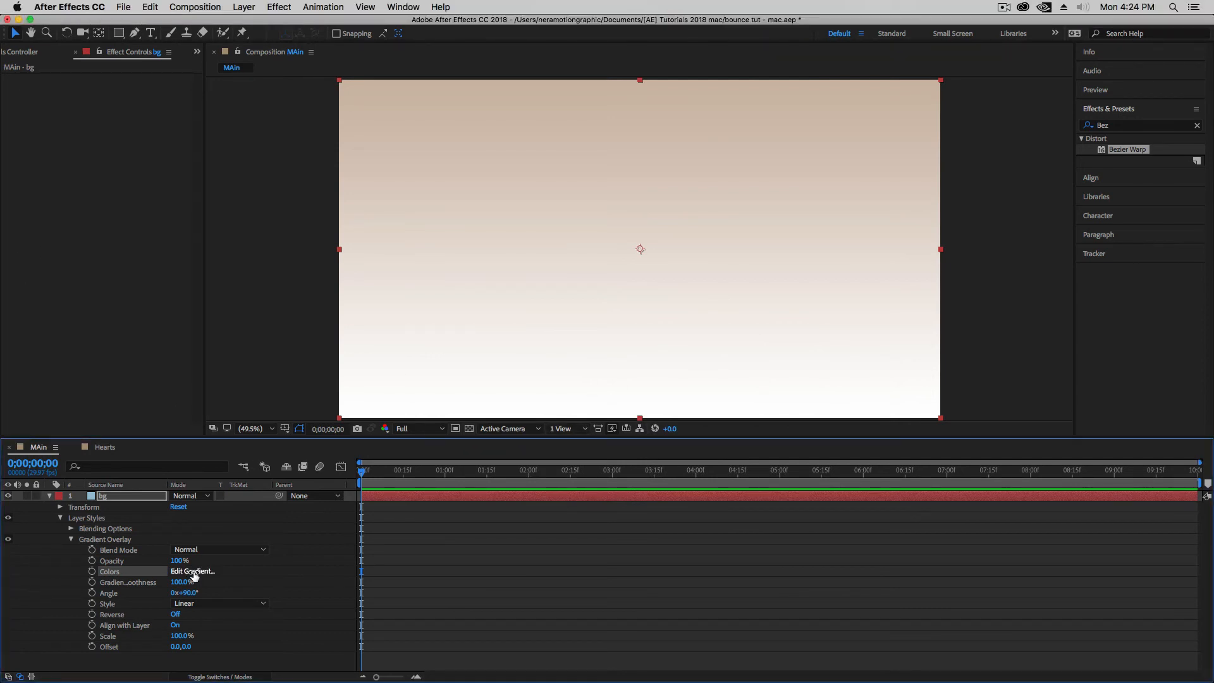
{"action": "type", "text": "F0C9AF"}
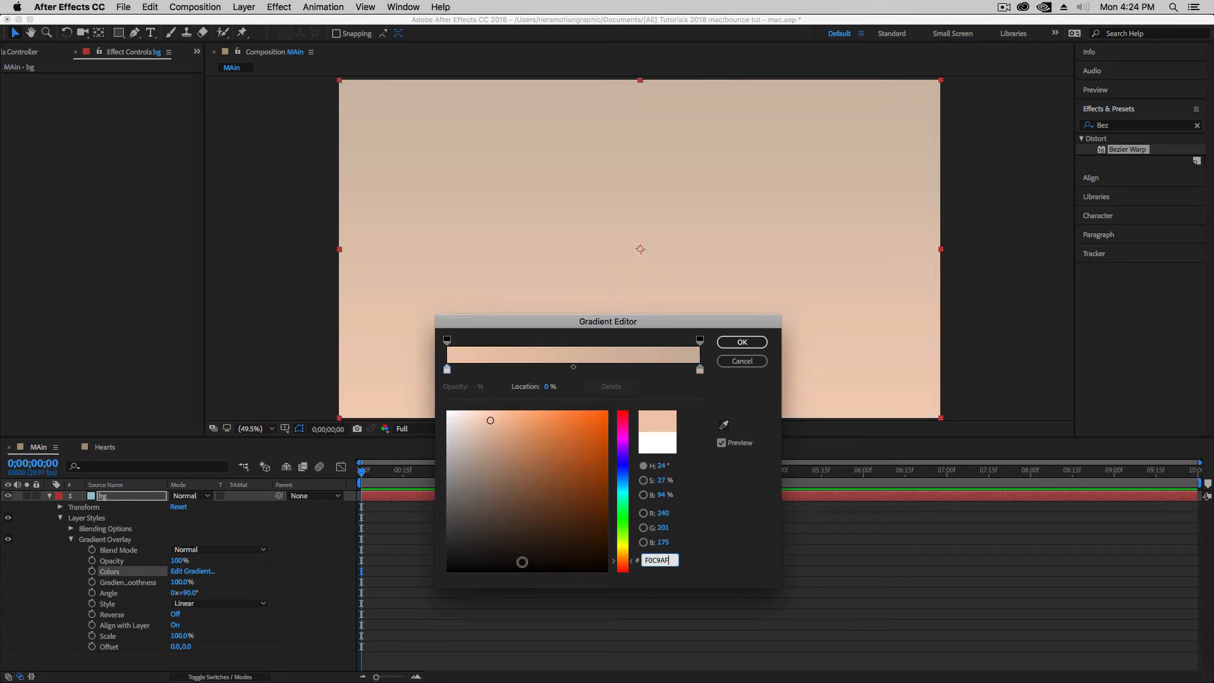
{"action": "left_click", "coordinate": [737, 342]}
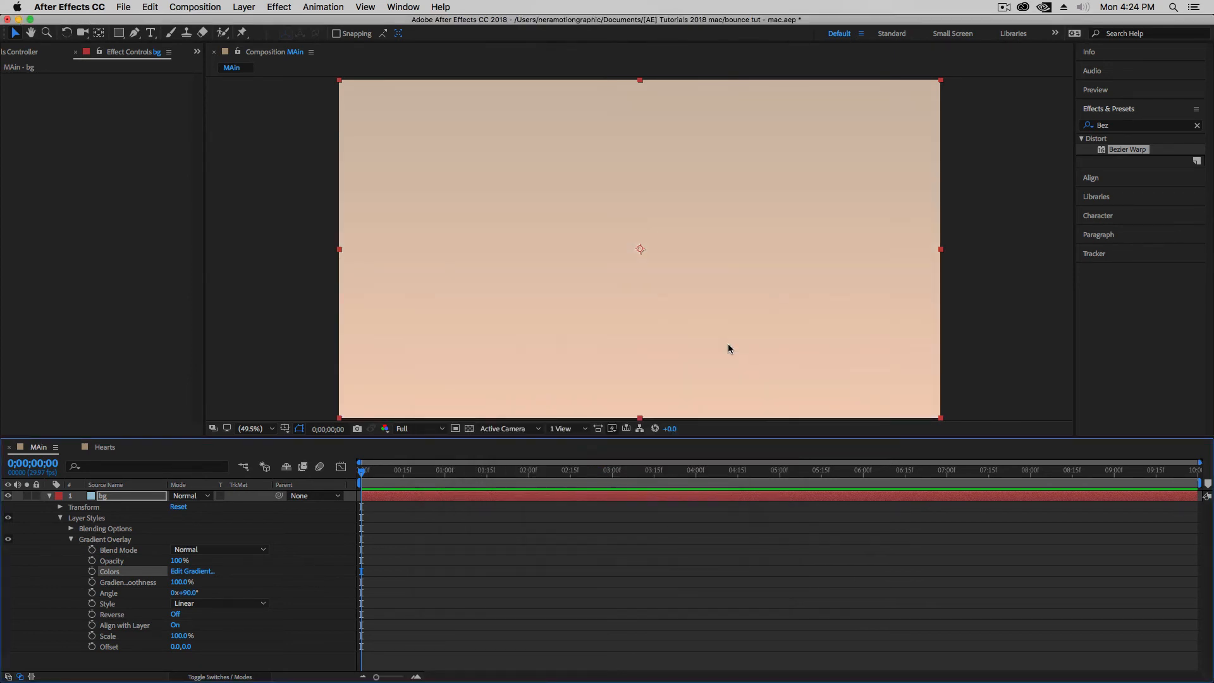
Step: Make the bg Gradient Overlay Radial with an angle of 140°, and collapse the bg layer
{"action": "left_click", "coordinate": [208, 608]}
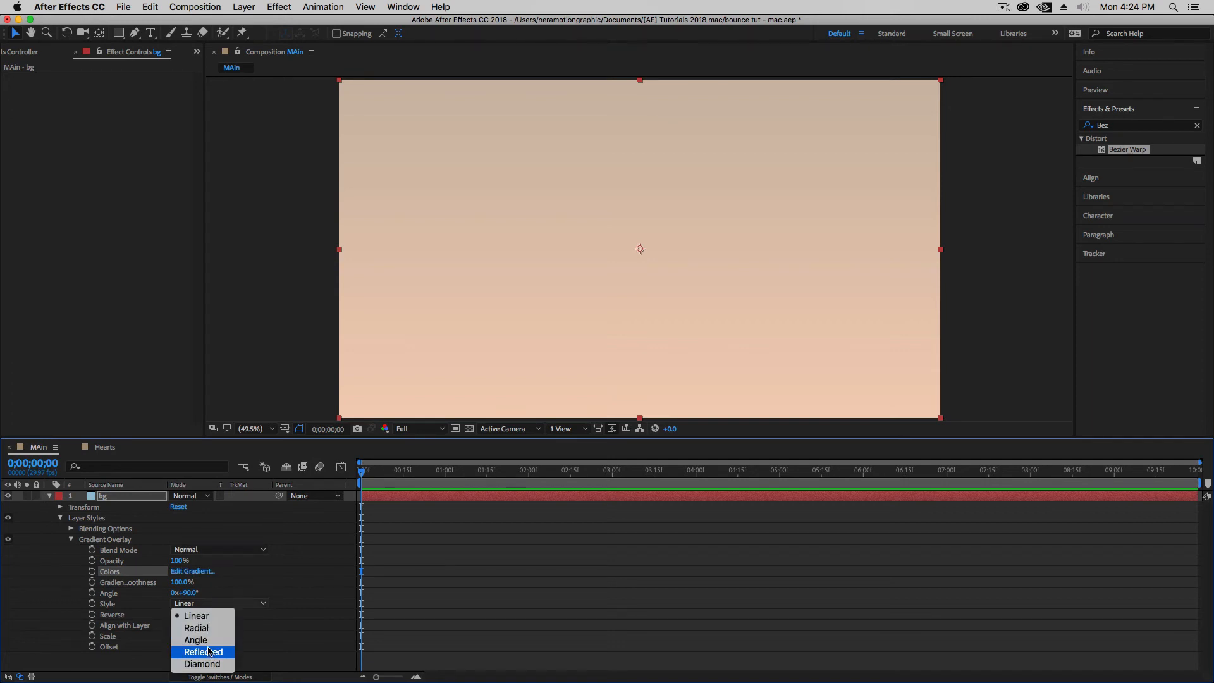
{"action": "left_click", "coordinate": [197, 628]}
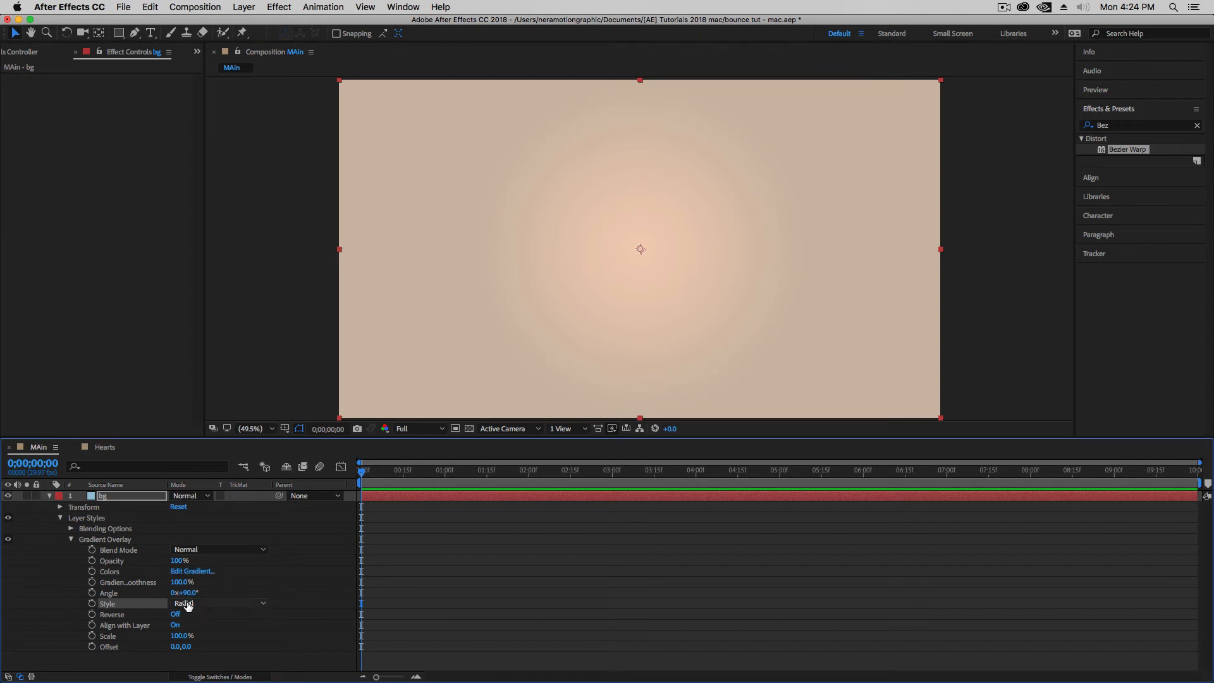
{"action": "left_click_drag", "start_coordinate": [189, 594], "coordinate": [222, 595]}
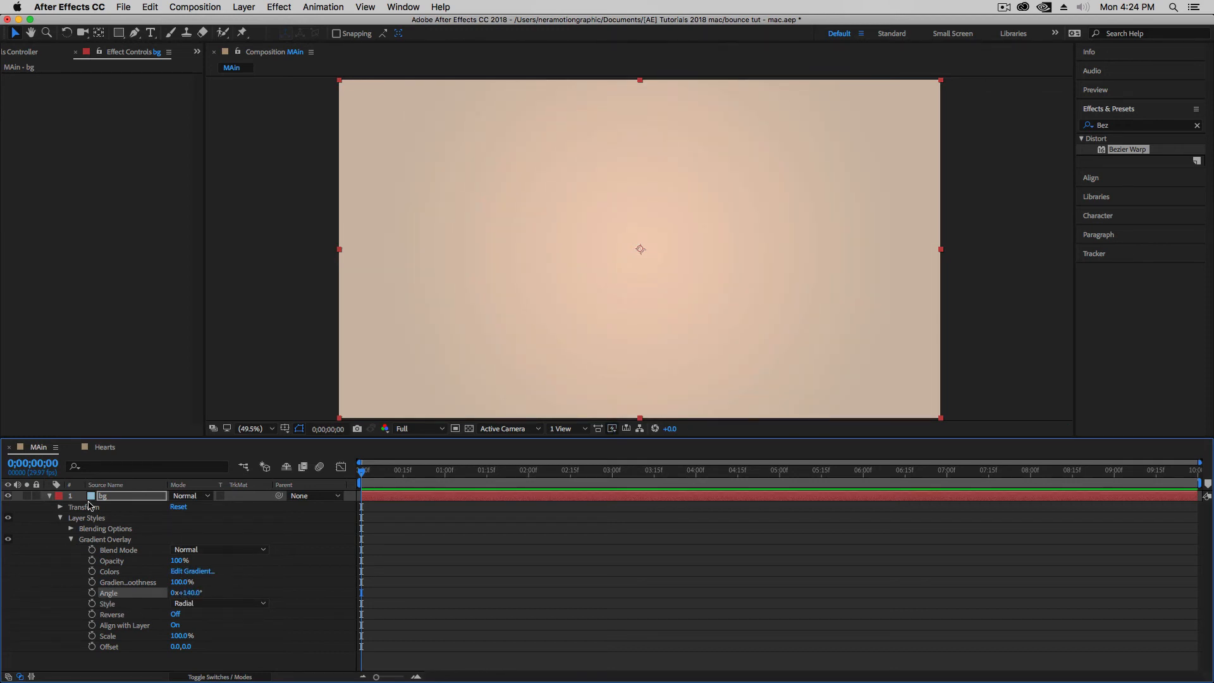
{"action": "left_click", "coordinate": [50, 496]}
{"action": "left_click", "coordinate": [174, 556]}
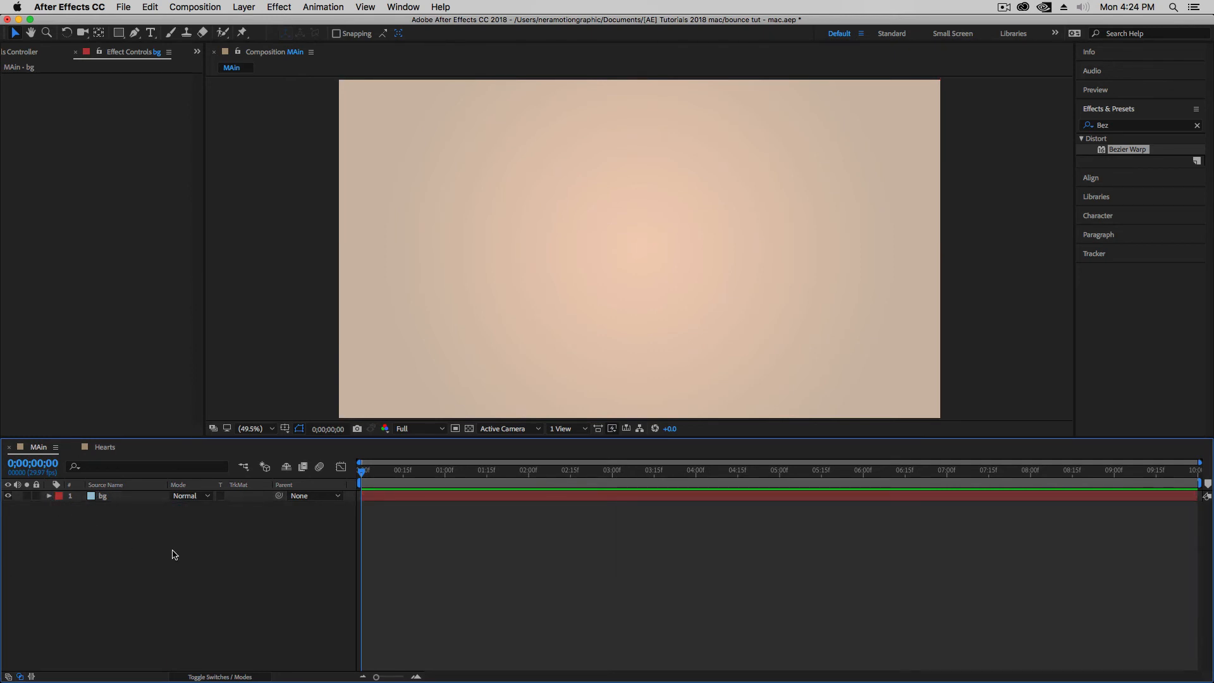
Step: Create a white (FFFFFF) 1920 x 1080 px solid named P above bg in the MAin composition
{"action": "right_click", "coordinate": [147, 561]}
{"action": "mouse_move", "coordinate": [176, 543]}
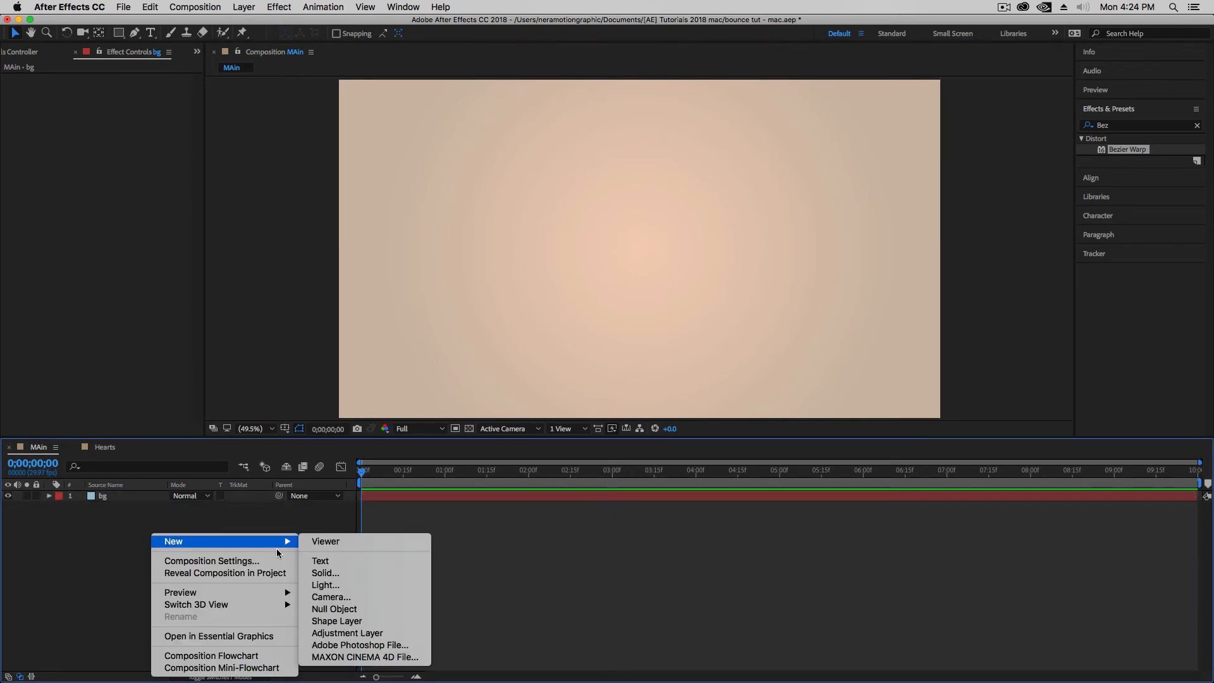
{"action": "left_click", "coordinate": [340, 573]}
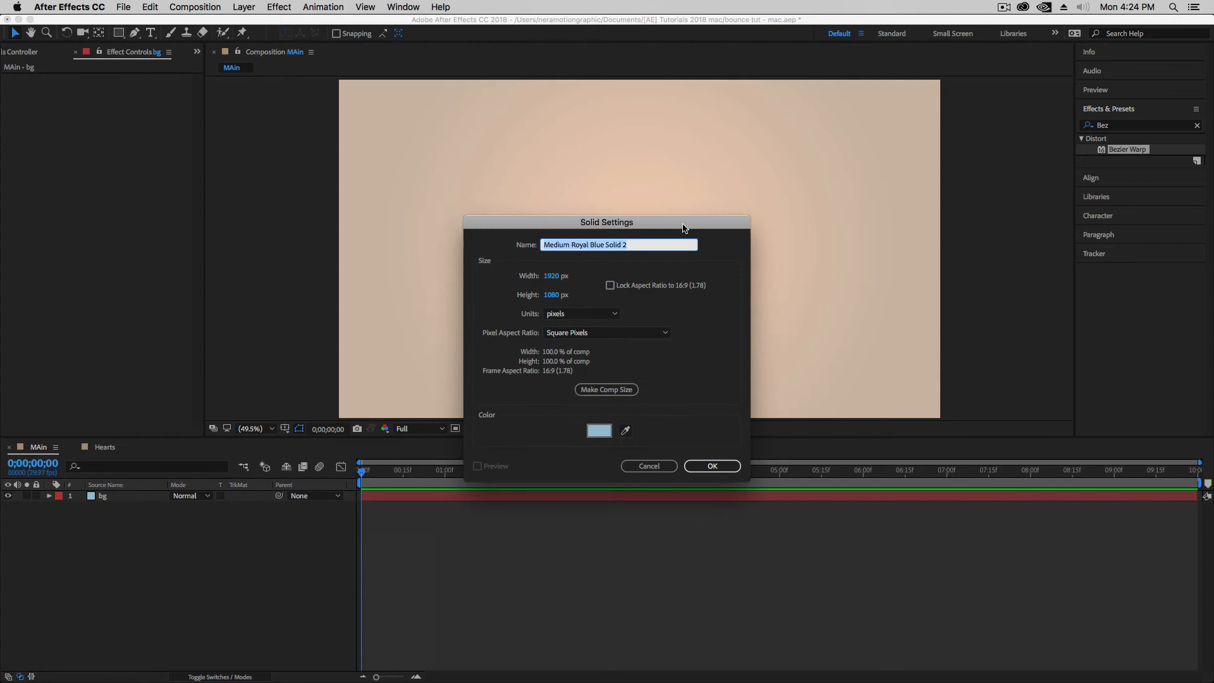
{"action": "left_click", "coordinate": [598, 431]}
{"action": "left_click_drag", "start_coordinate": [800, 330], "coordinate": [612, 222]}
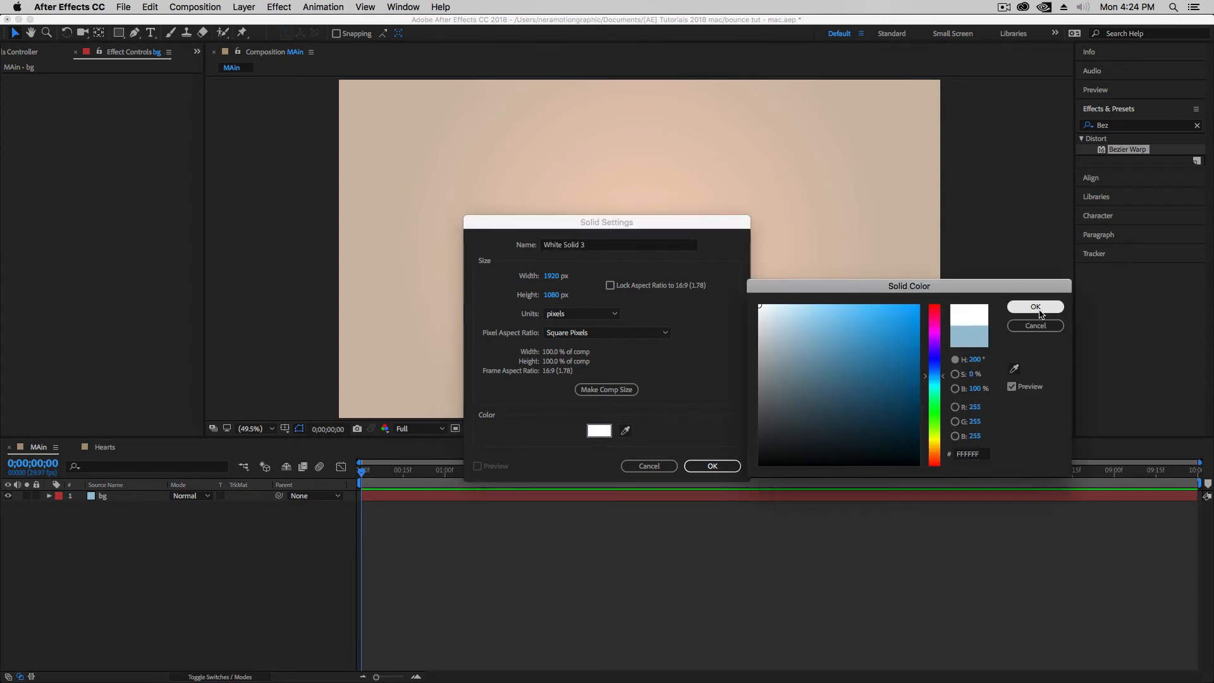
{"action": "left_click", "coordinate": [1040, 310]}
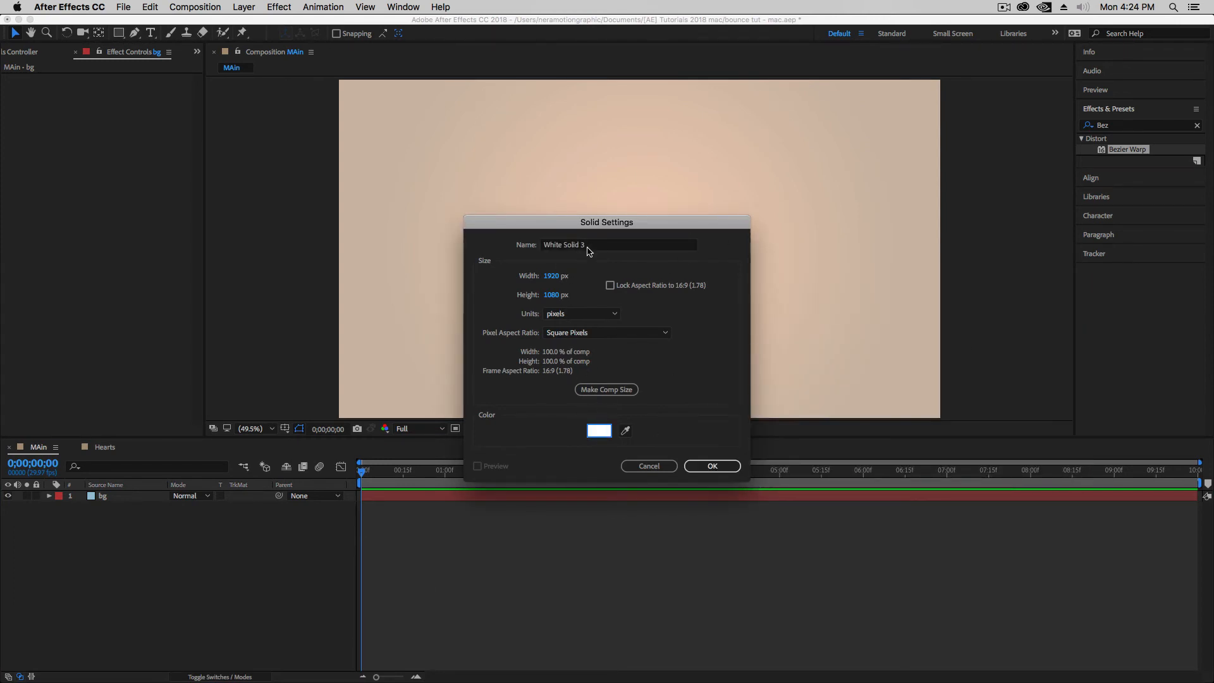
{"action": "left_click_drag", "start_coordinate": [591, 248], "coordinate": [520, 247]}
{"action": "type", "text": "P"}
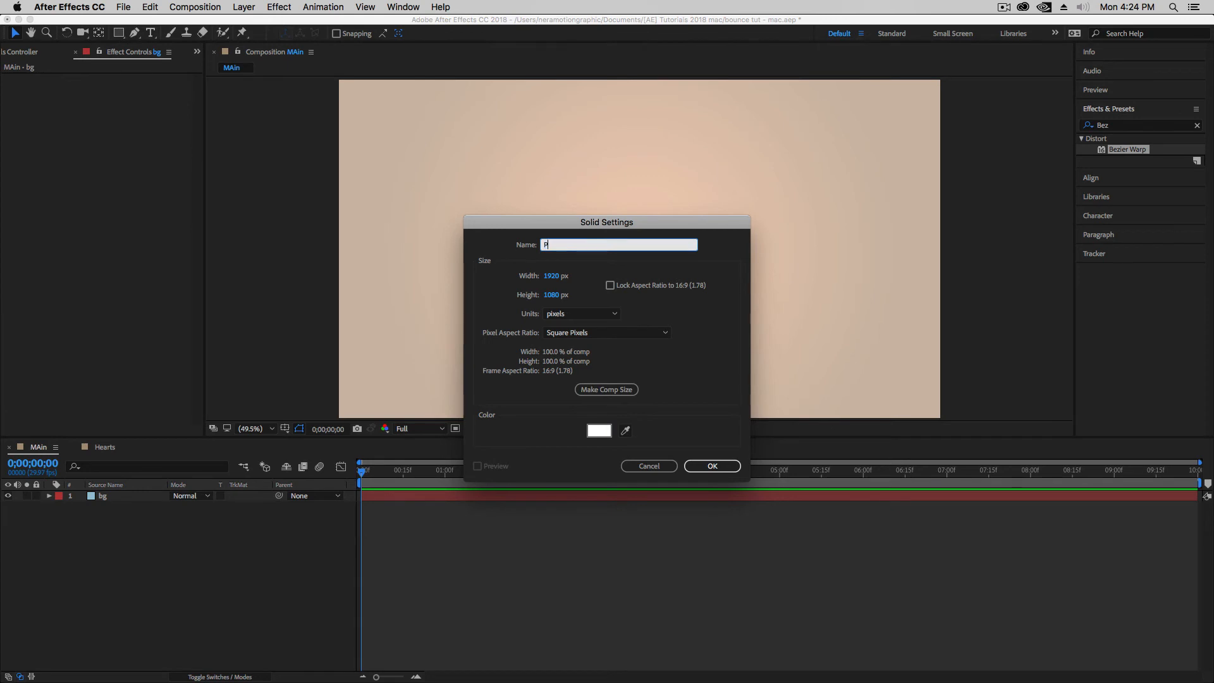
{"action": "key", "text": "Return"}
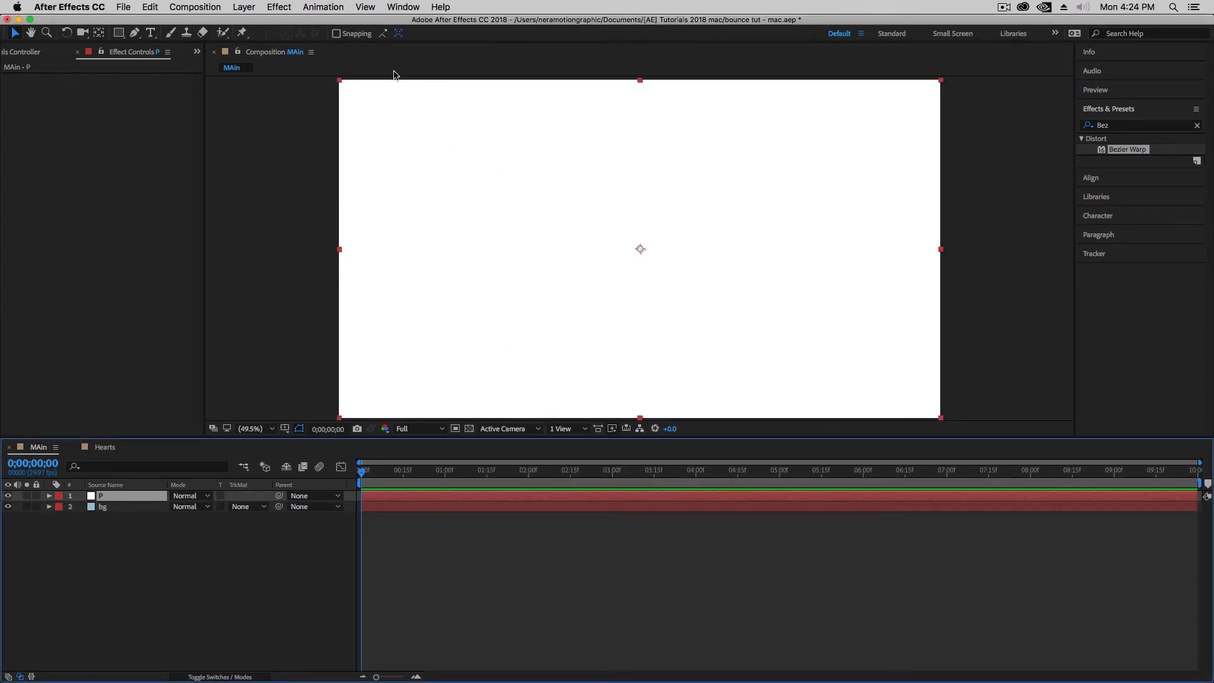
Step: Apply the CC Particle World simulation effect to the P solid
{"action": "left_click", "coordinate": [285, 9]}
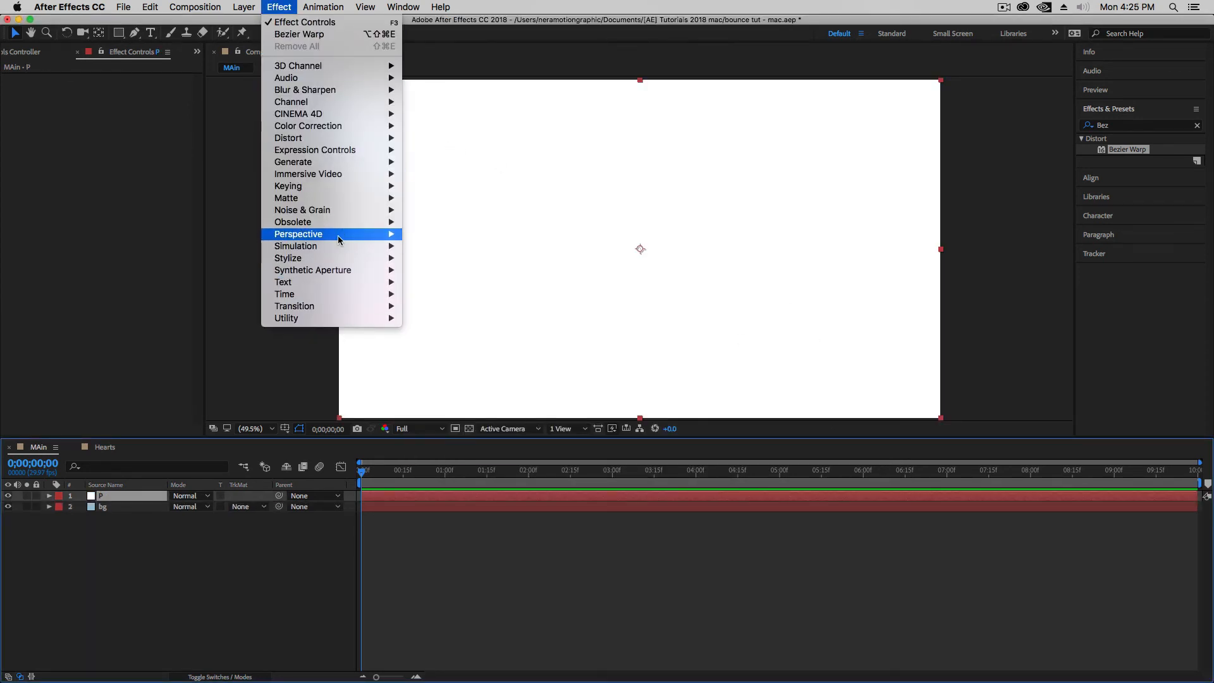
{"action": "mouse_move", "coordinate": [339, 238]}
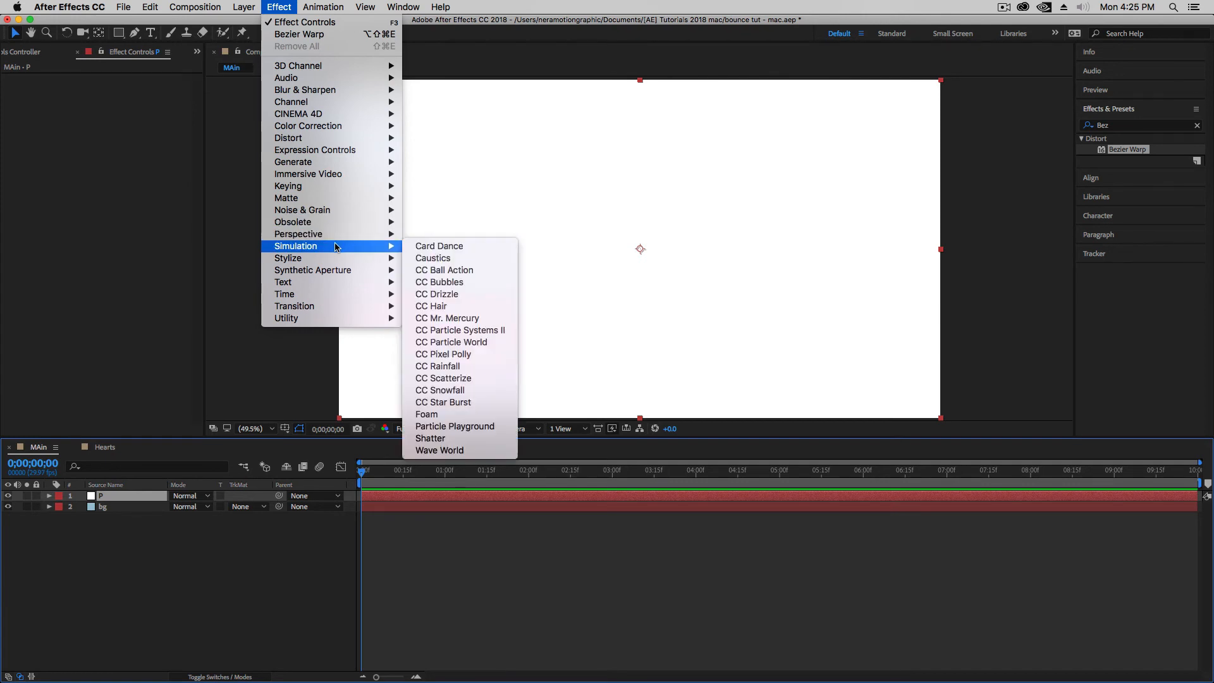
{"action": "left_click", "coordinate": [460, 343]}
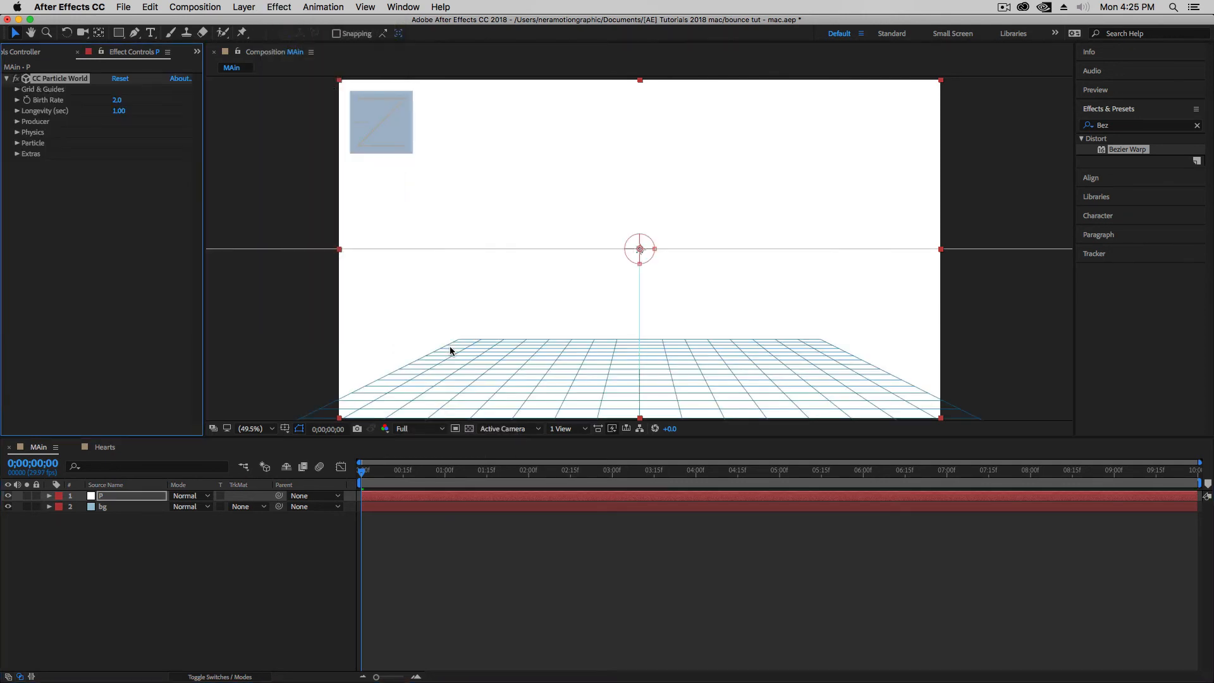
Step: Turn off CC Particle World's Position, Radius, Motion Path, Horizon and Axis Box guides, and reselect the P layer
{"action": "left_click", "coordinate": [17, 89]}
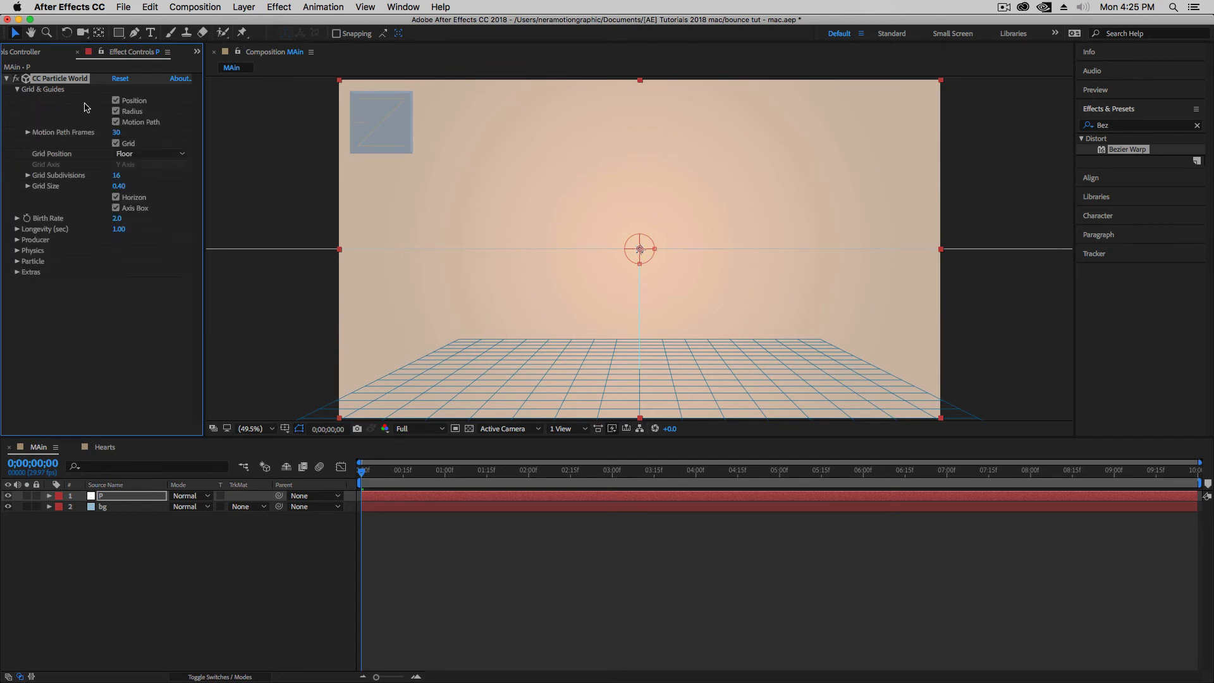
{"action": "left_click", "coordinate": [116, 100]}
{"action": "left_click", "coordinate": [115, 112]}
{"action": "left_click", "coordinate": [116, 122]}
{"action": "left_click", "coordinate": [116, 197]}
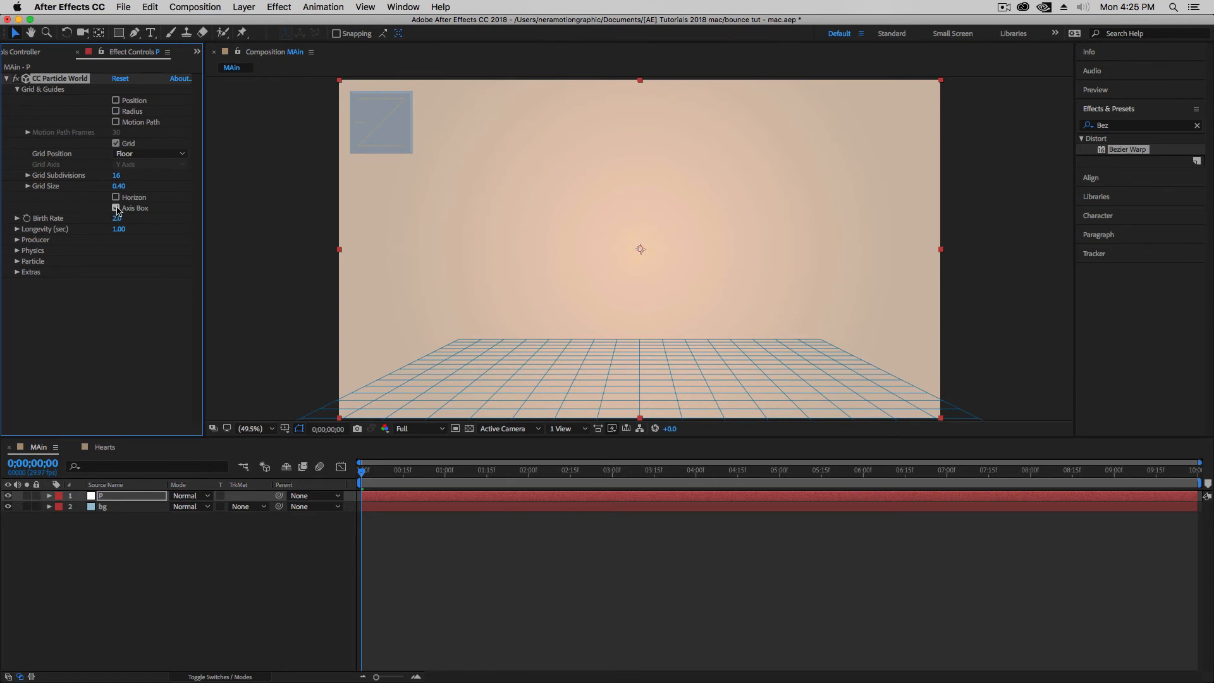
{"action": "left_click", "coordinate": [116, 208]}
{"action": "left_click", "coordinate": [123, 499]}
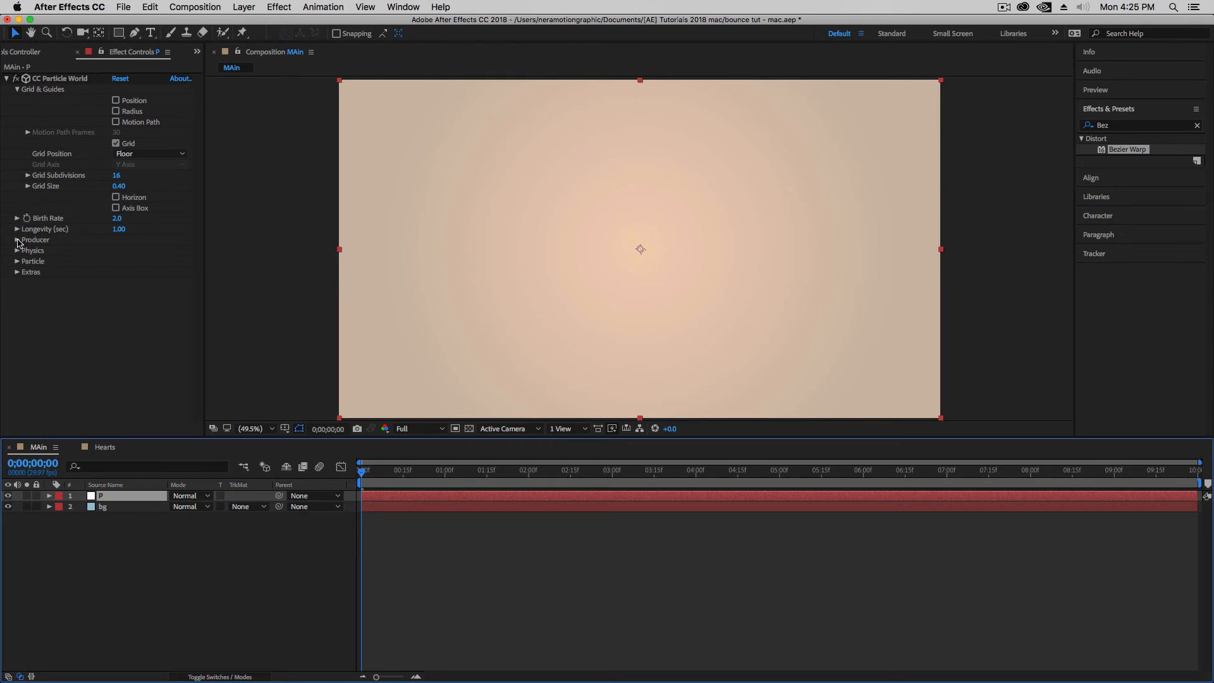
Step: Set the particle type to Faded Sphere and scrub to 0;00;01;19 to view the particles
{"action": "left_click", "coordinate": [18, 262]}
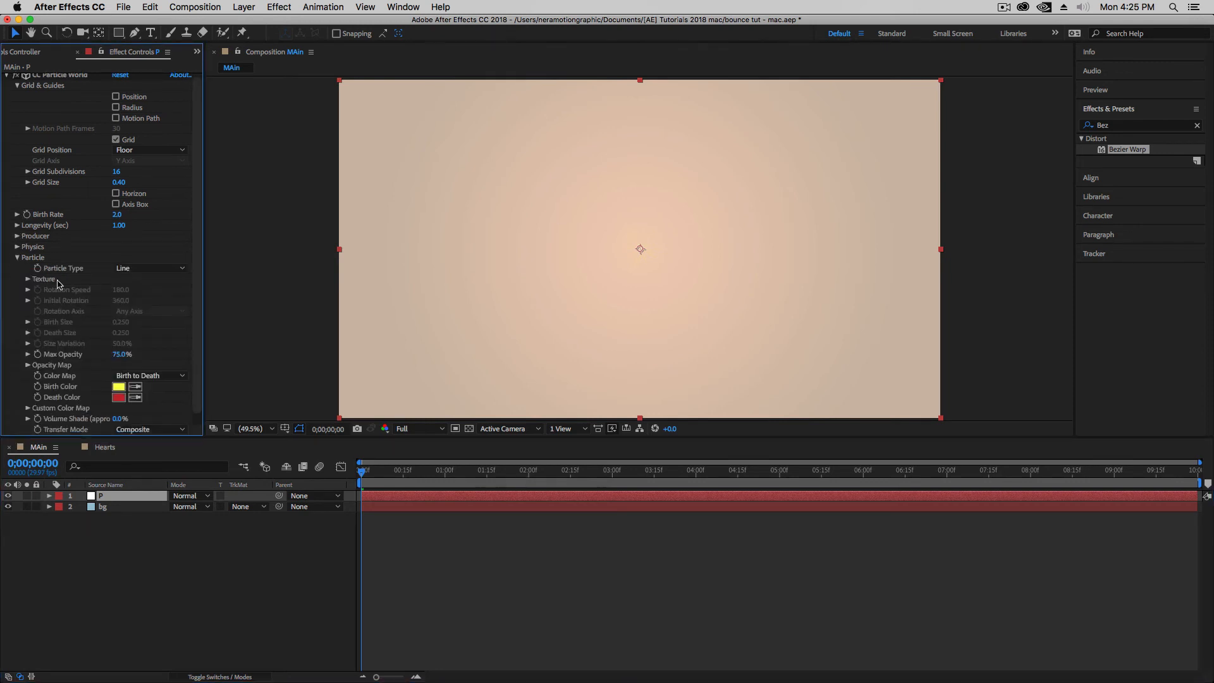
{"action": "left_click", "coordinate": [147, 272]}
{"action": "left_click", "coordinate": [161, 327]}
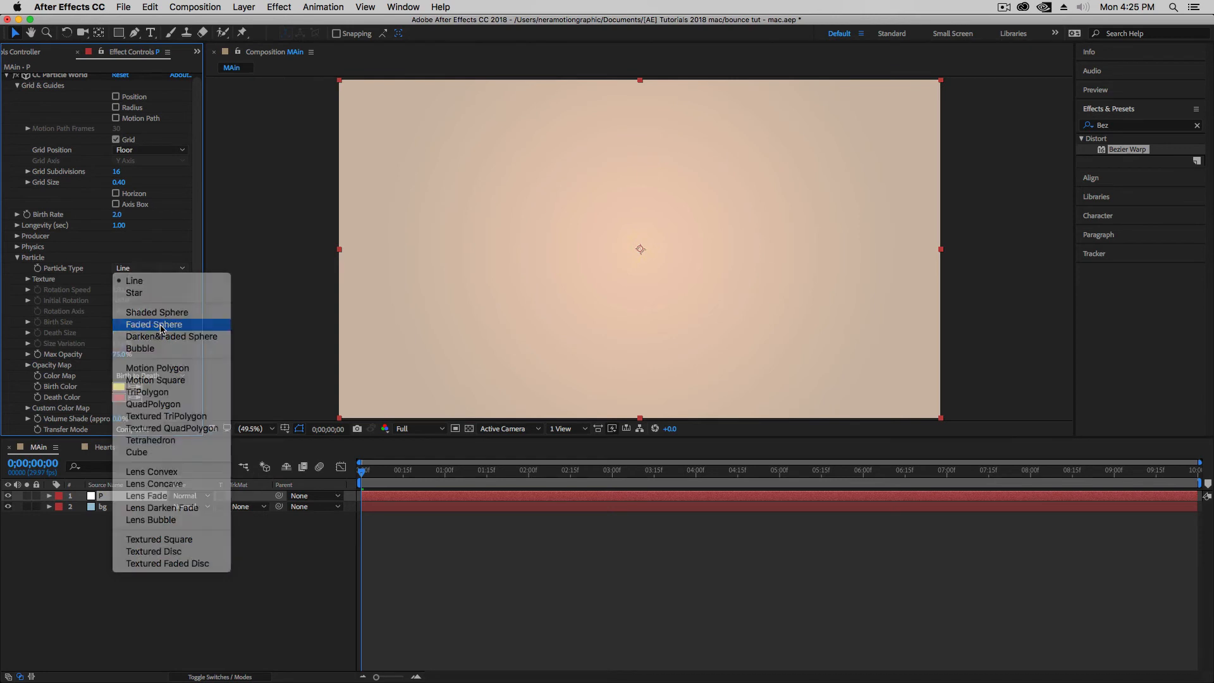
{"action": "left_click_drag", "start_coordinate": [361, 479], "coordinate": [500, 487]}
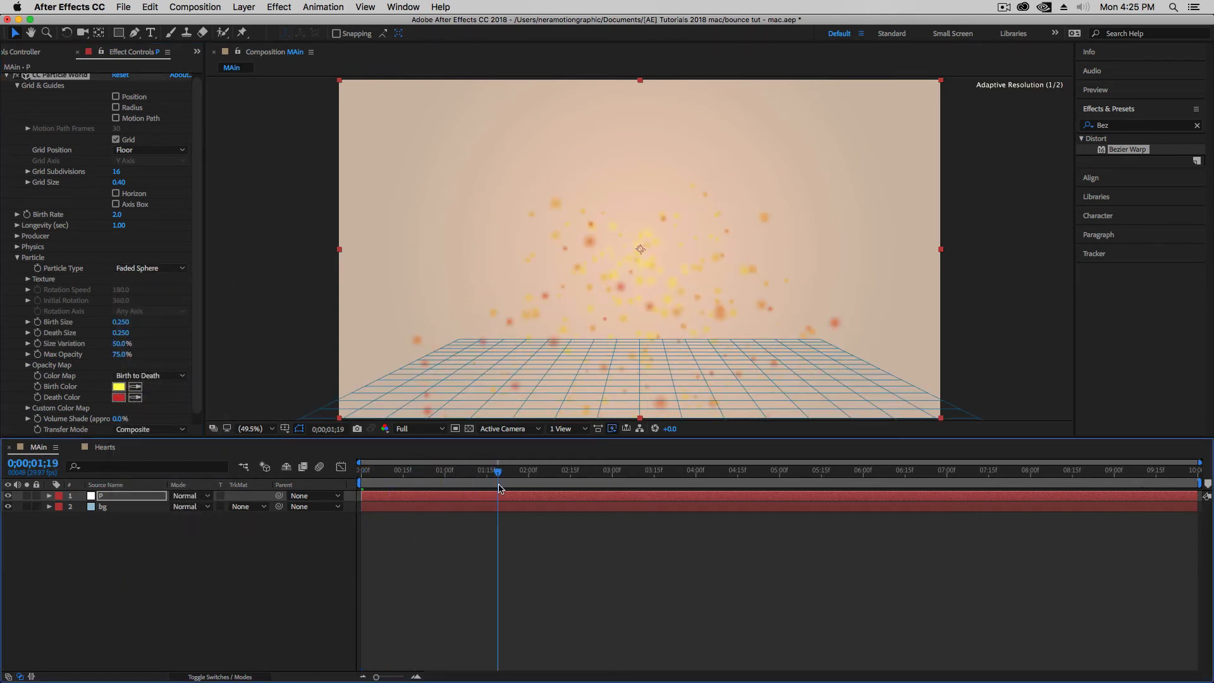
Step: Set the particles' Velocity and Gravity to 0 in the Physics settings
{"action": "left_click", "coordinate": [17, 248]}
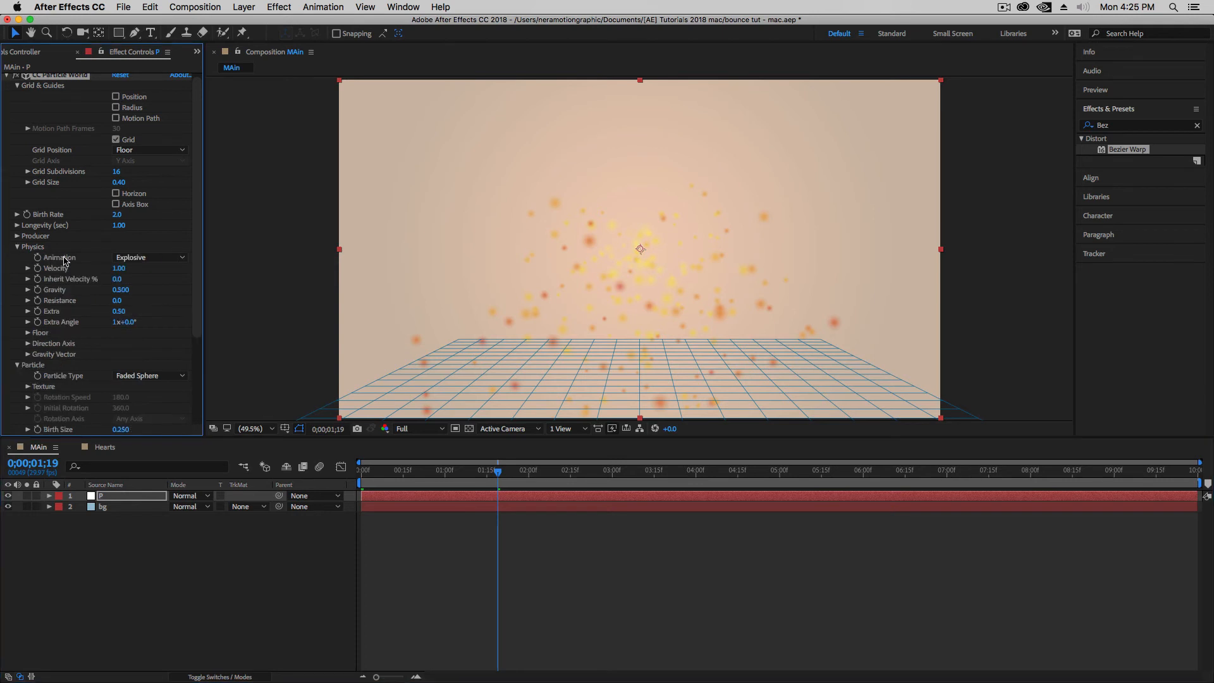
{"action": "left_click", "coordinate": [118, 269]}
{"action": "type", "text": "0"}
{"action": "key", "text": "Tab"}
{"action": "key", "text": "Tab"}
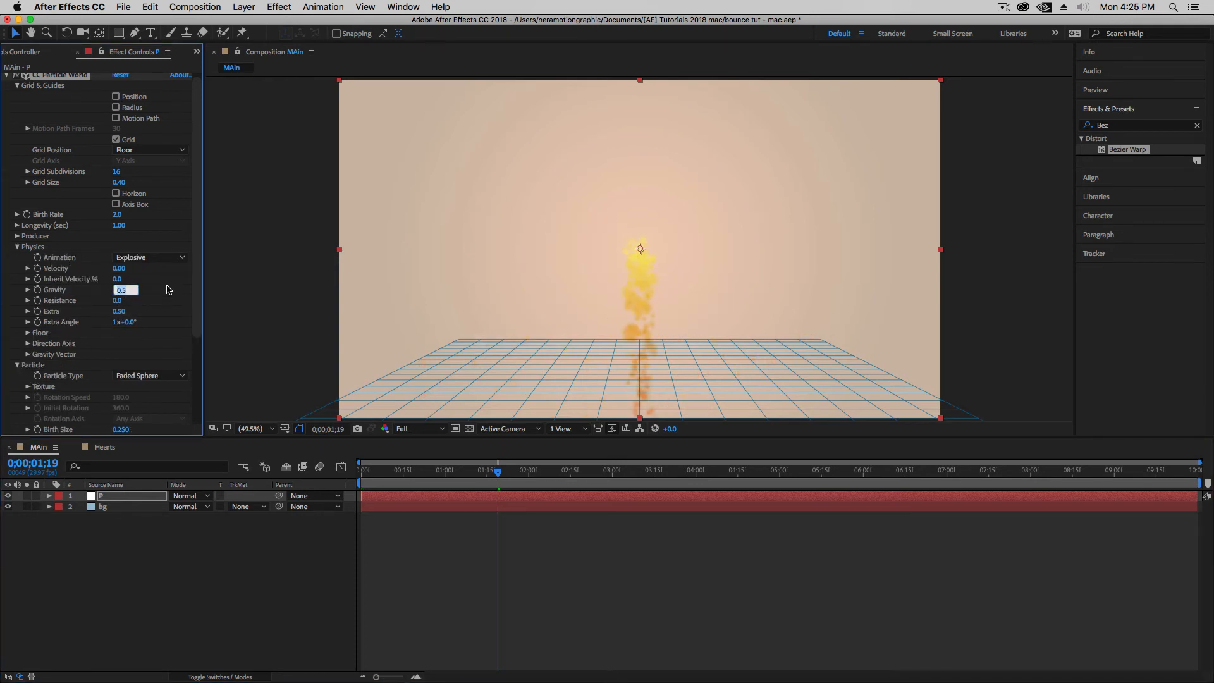
{"action": "type", "text": "0"}
{"action": "key", "text": "Return"}
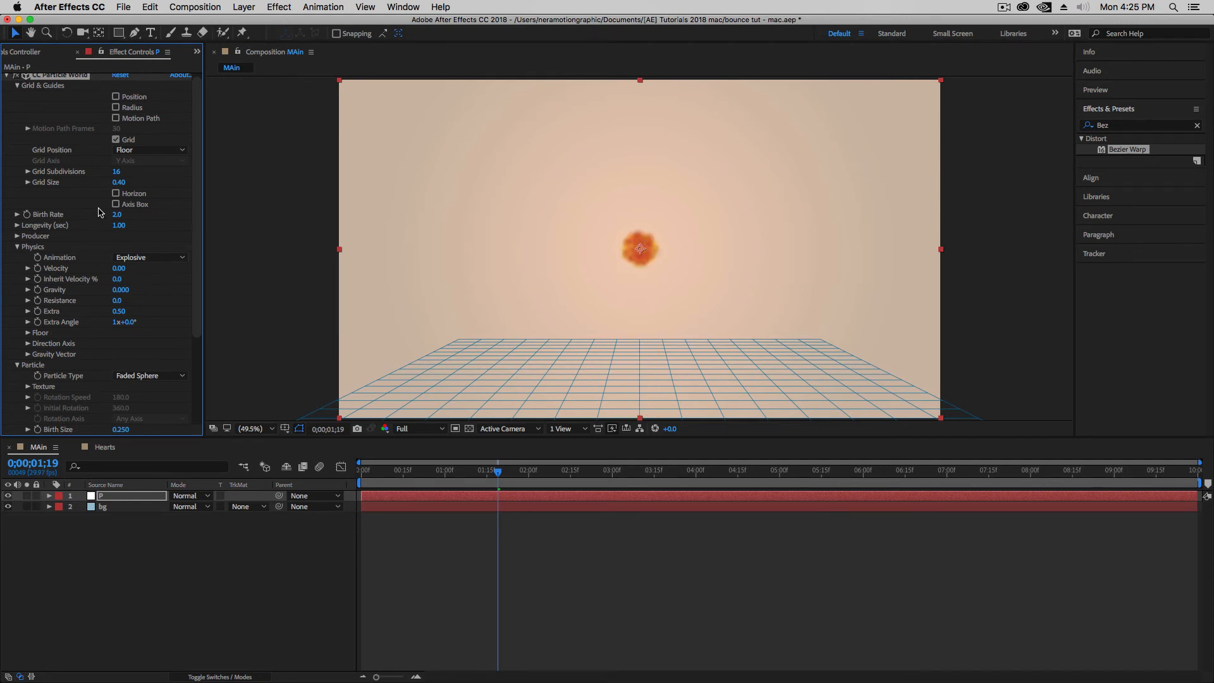
Step: Collapse Physics and spread the particle producer with Radius X 0.635, Radius Y 0.405 and Radius Z 0.905
{"action": "left_click", "coordinate": [17, 247]}
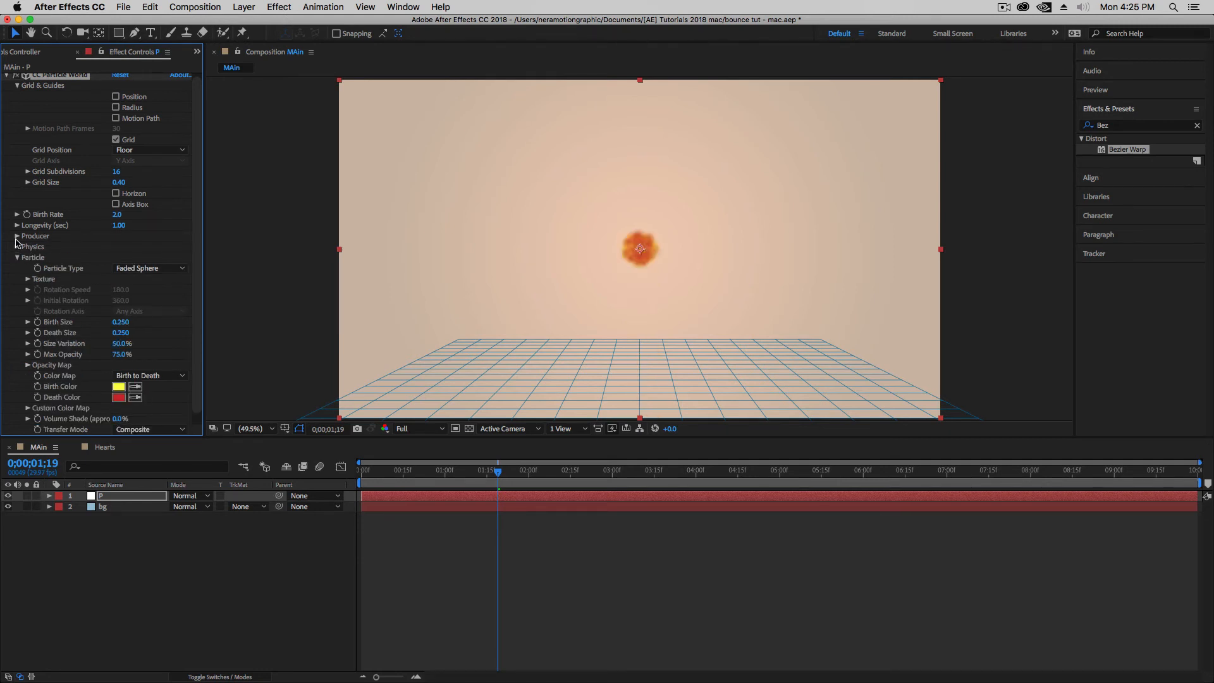
{"action": "left_click", "coordinate": [18, 236]}
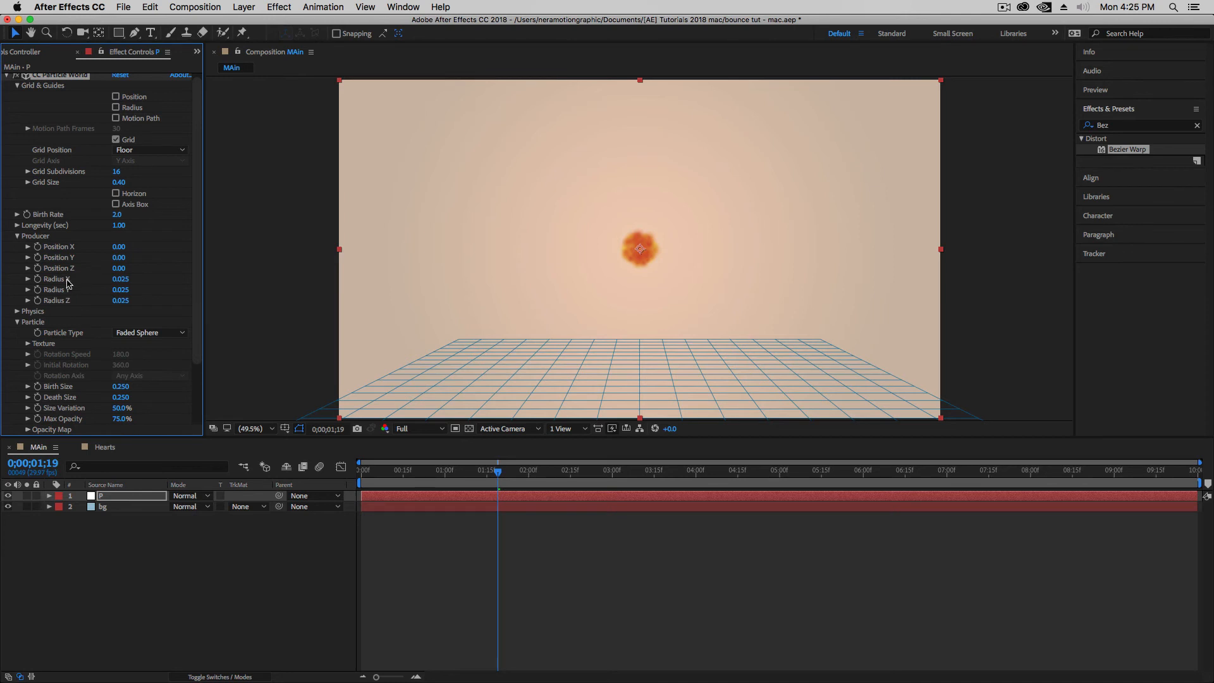
{"action": "left_click_drag", "start_coordinate": [120, 279], "coordinate": [179, 302]}
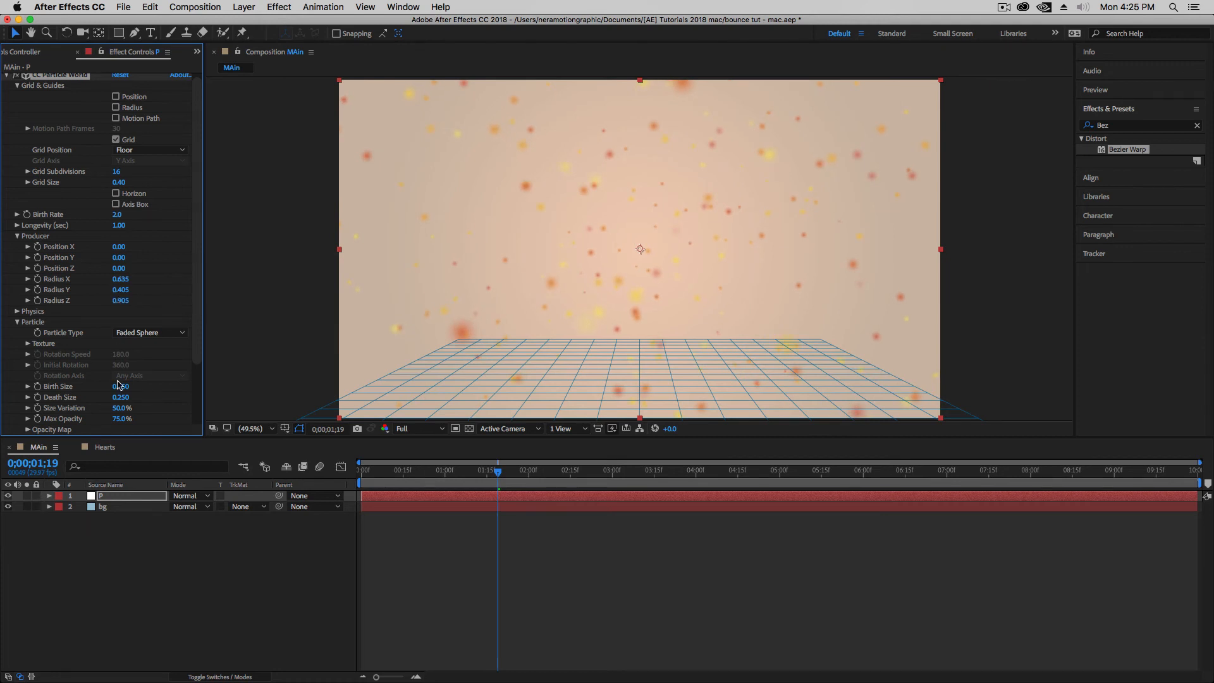
Step: Set both the Birth Color and Death Color of the P layer's particles to white (FFFFFF)
{"action": "scroll", "coordinate": [51, 302], "scroll_direction": "down", "scroll_amount": 3}
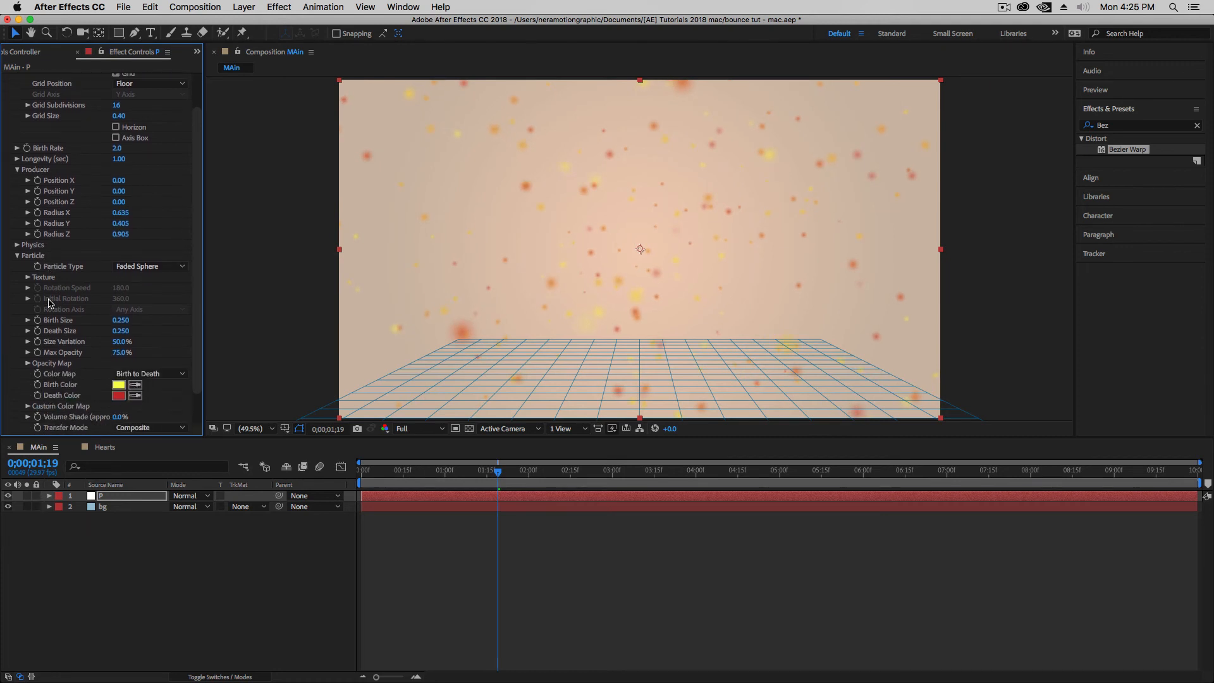
{"action": "left_click", "coordinate": [119, 384]}
{"action": "type", "text": "FFFFFF"}
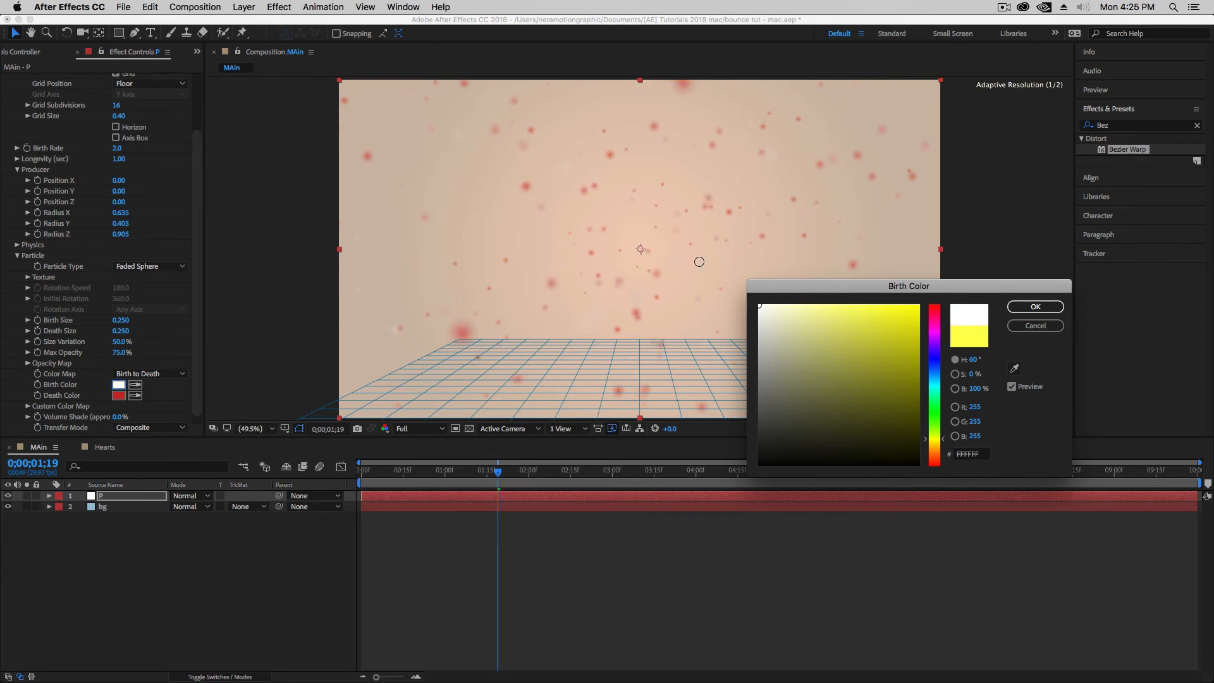
{"action": "left_click", "coordinate": [1035, 307]}
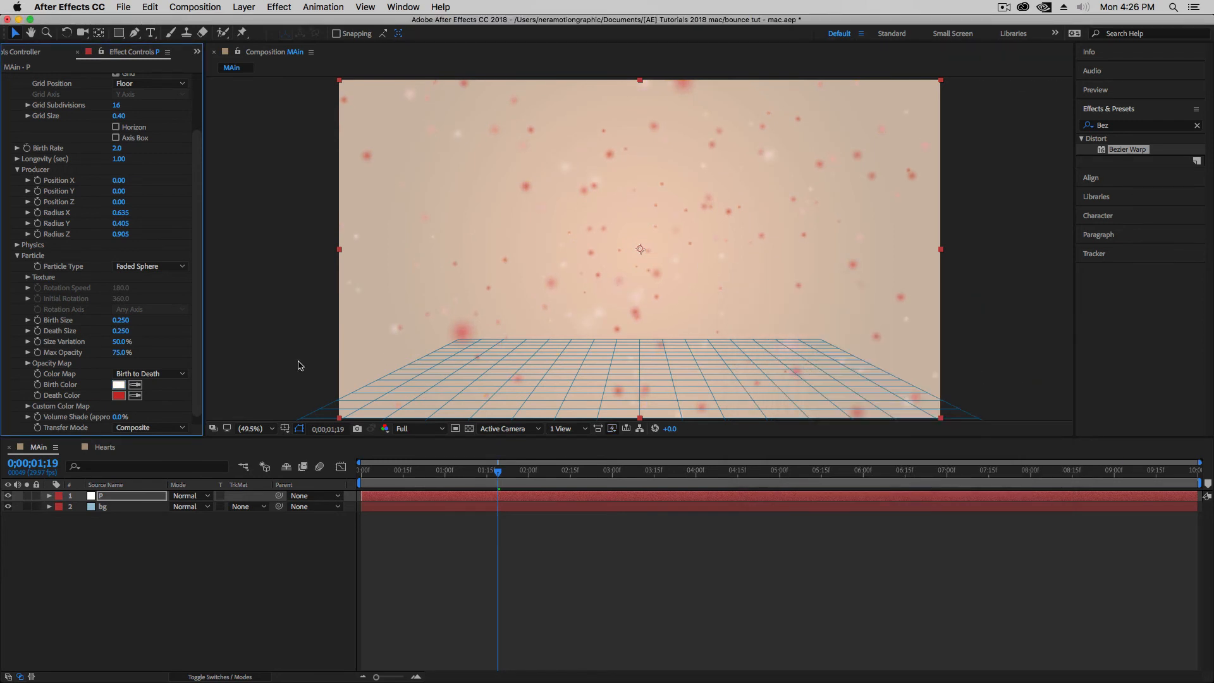
{"action": "left_click", "coordinate": [118, 395]}
{"action": "type", "text": "FFFFFF"}
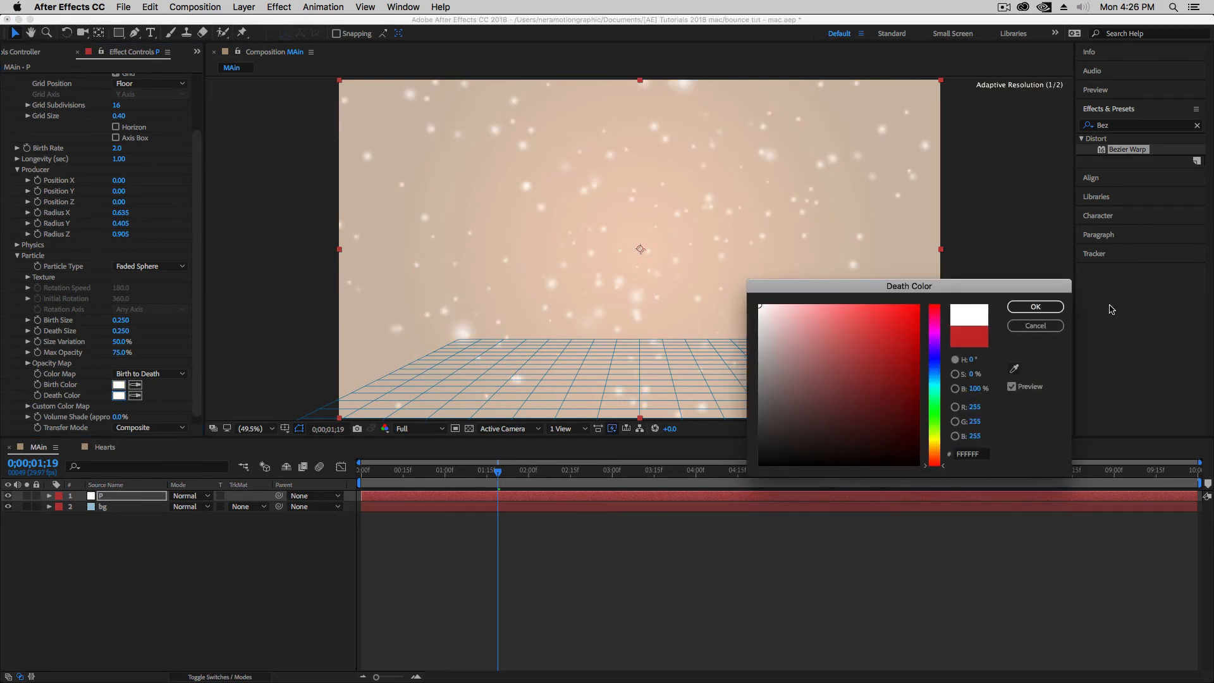
{"action": "left_click", "coordinate": [1035, 306]}
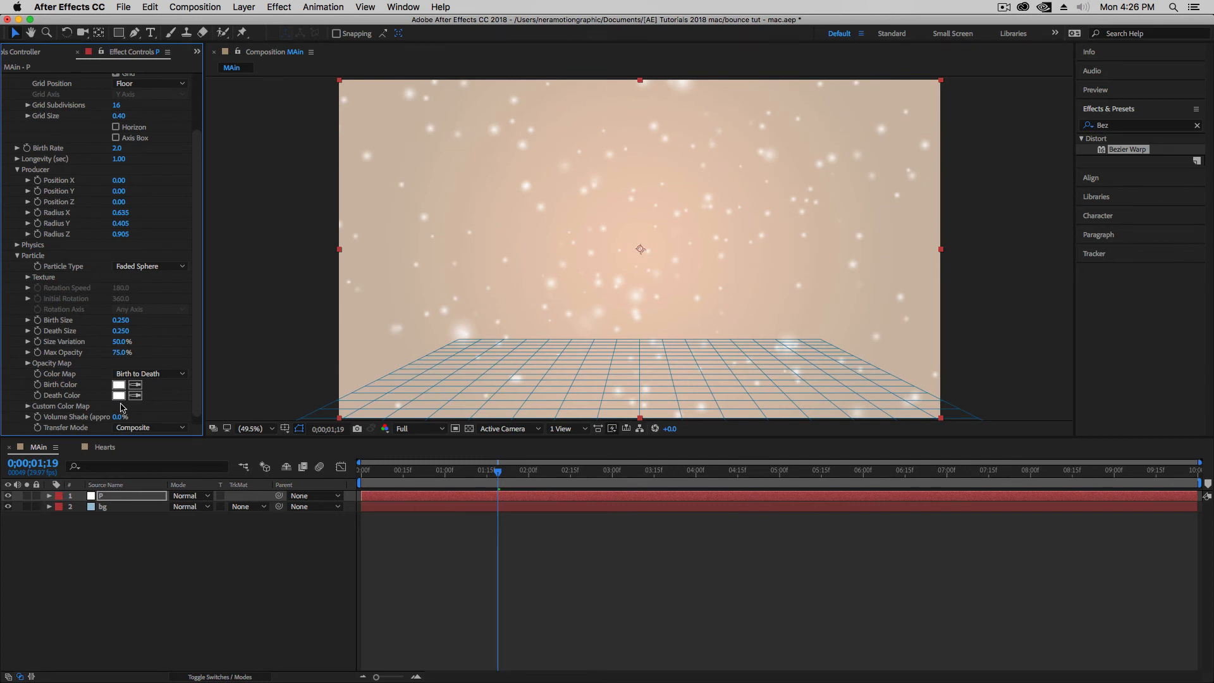
Step: Set the particles' Max Opacity to 30% and deselect the P layer
{"action": "left_click", "coordinate": [122, 352]}
{"action": "type", "text": "30"}
{"action": "key", "text": "Return"}
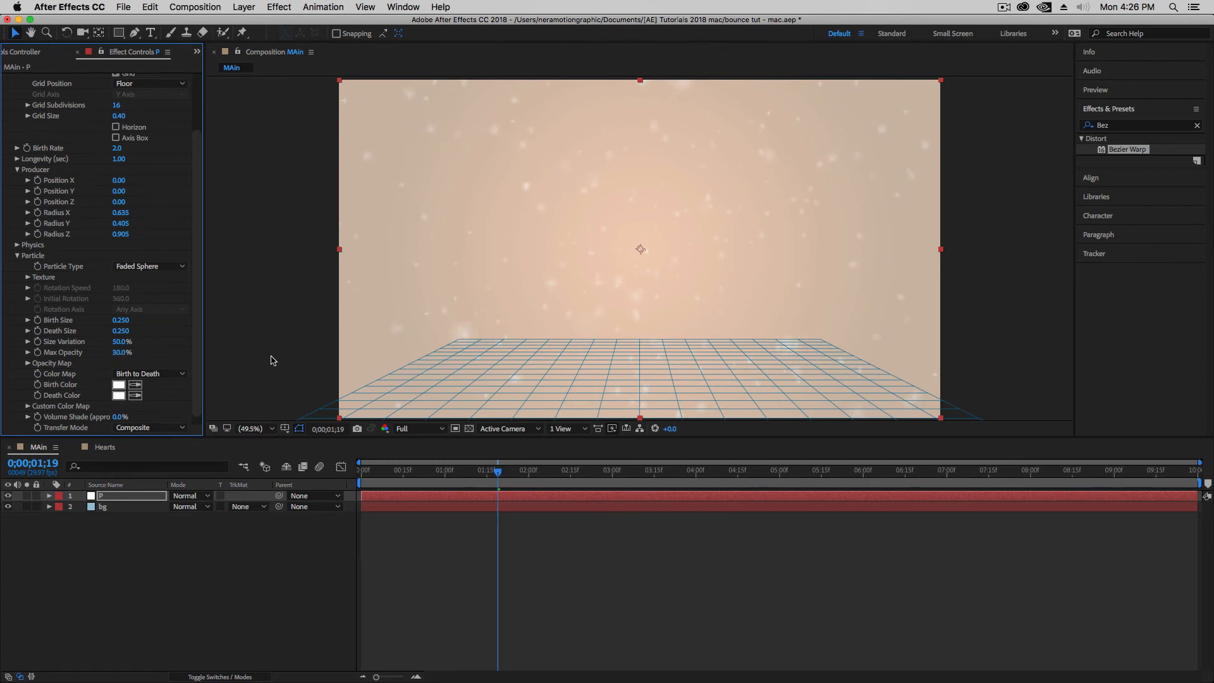
{"action": "left_click", "coordinate": [239, 528]}
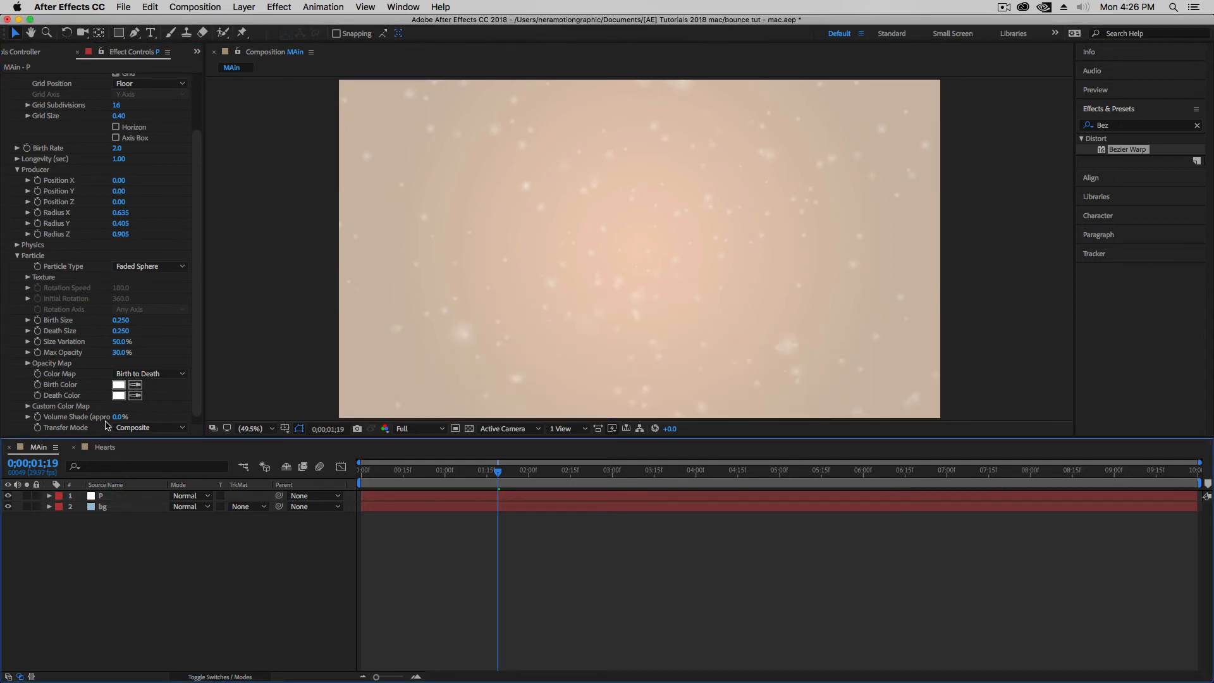
Step: Add the Hearts composition as the top layer of MAin and scrub to 0;00;03;18 to check the swinging frame
{"action": "left_click", "coordinate": [28, 52]}
{"action": "left_click", "coordinate": [19, 54]}
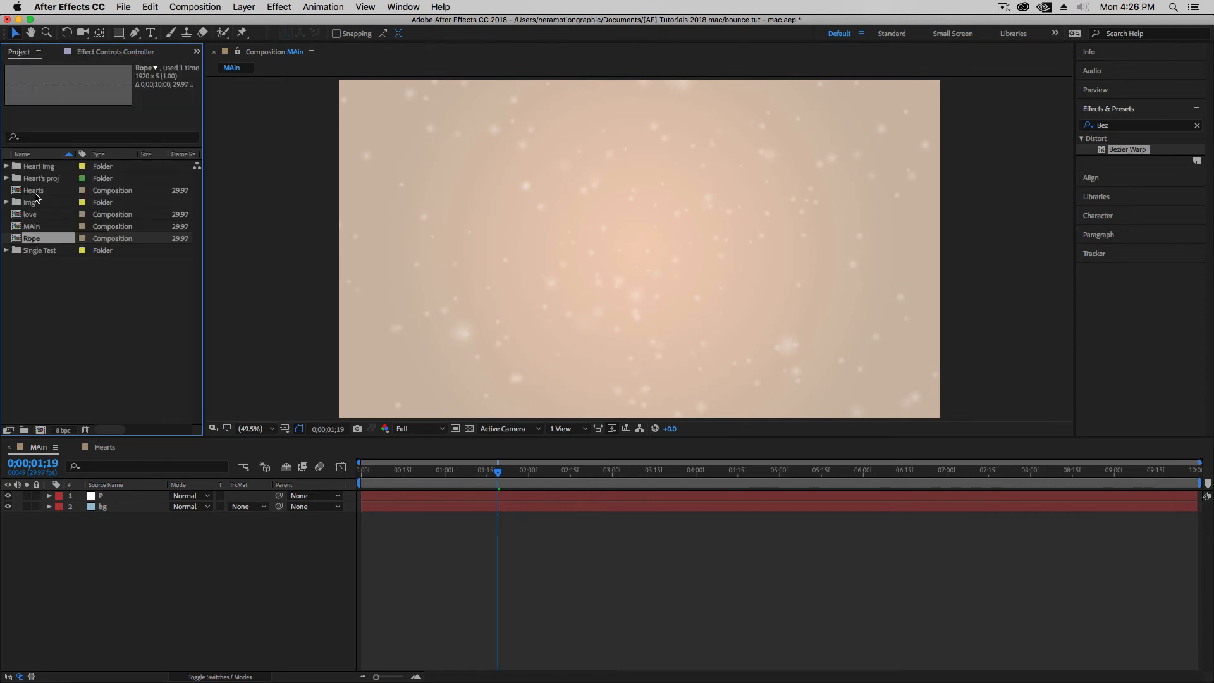
{"action": "left_click_drag", "start_coordinate": [35, 197], "coordinate": [108, 497]}
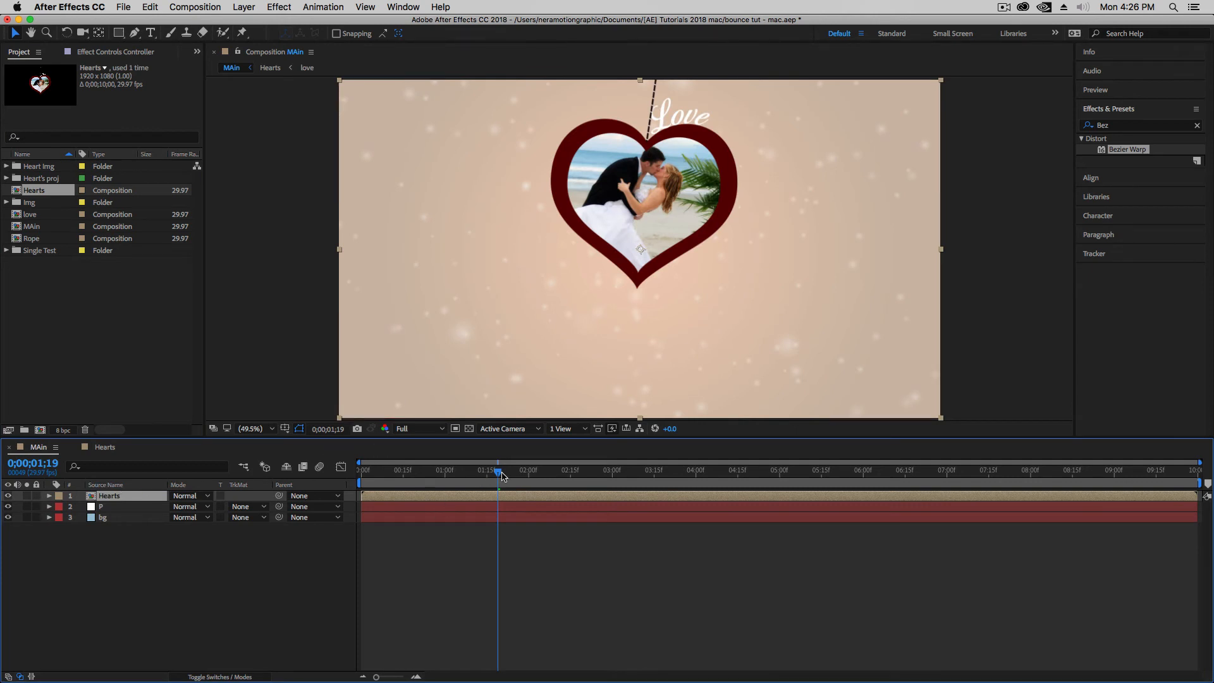
{"action": "left_click_drag", "start_coordinate": [501, 475], "coordinate": [528, 491]}
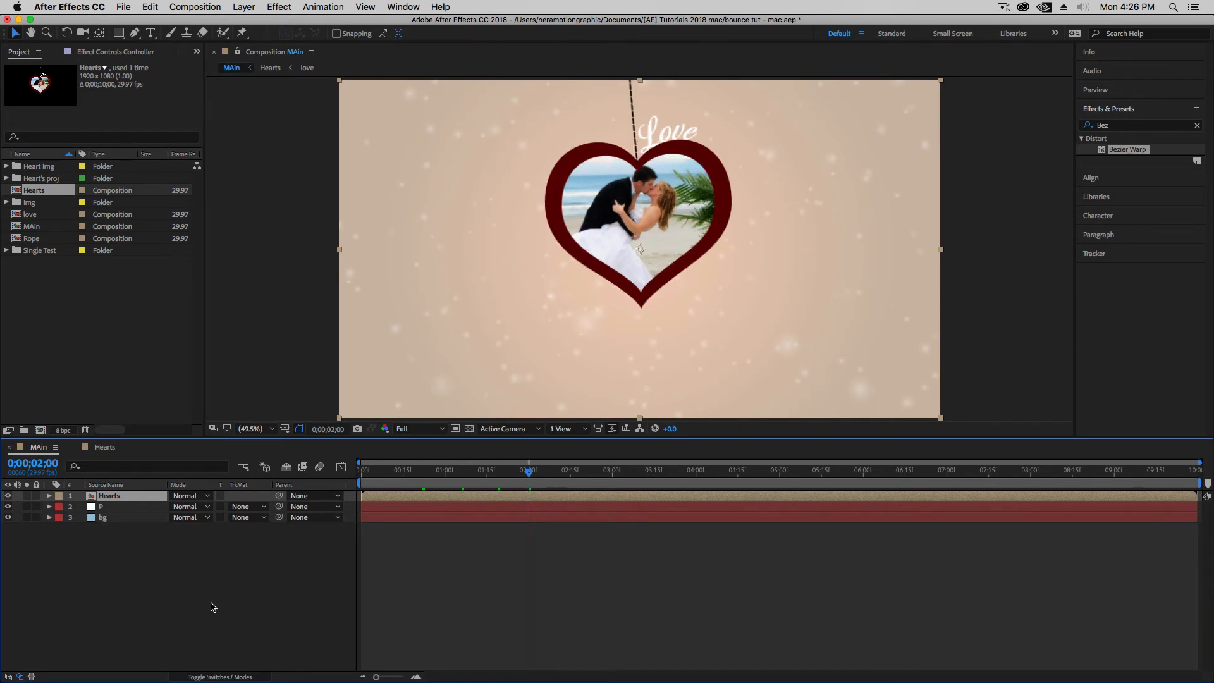
{"action": "left_click_drag", "start_coordinate": [529, 472], "coordinate": [664, 493]}
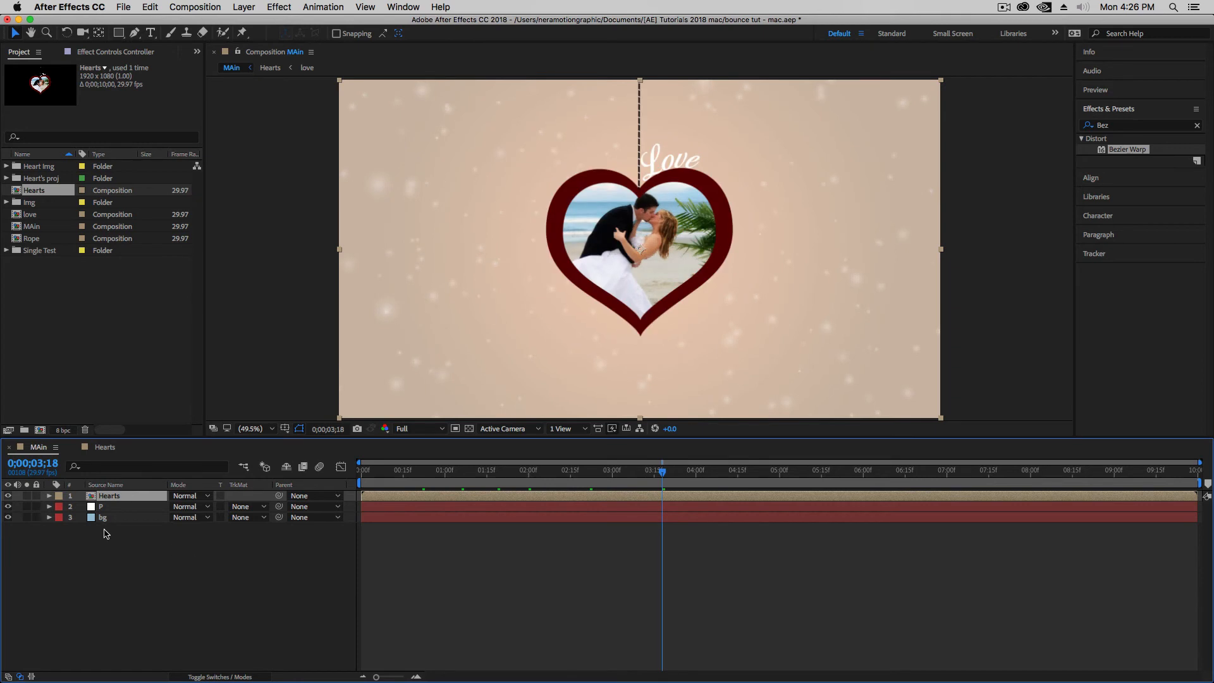
Step: Create a black 1920 x 1080 px solid layer named "lens" in the MAin composition
{"action": "left_click", "coordinate": [137, 567]}
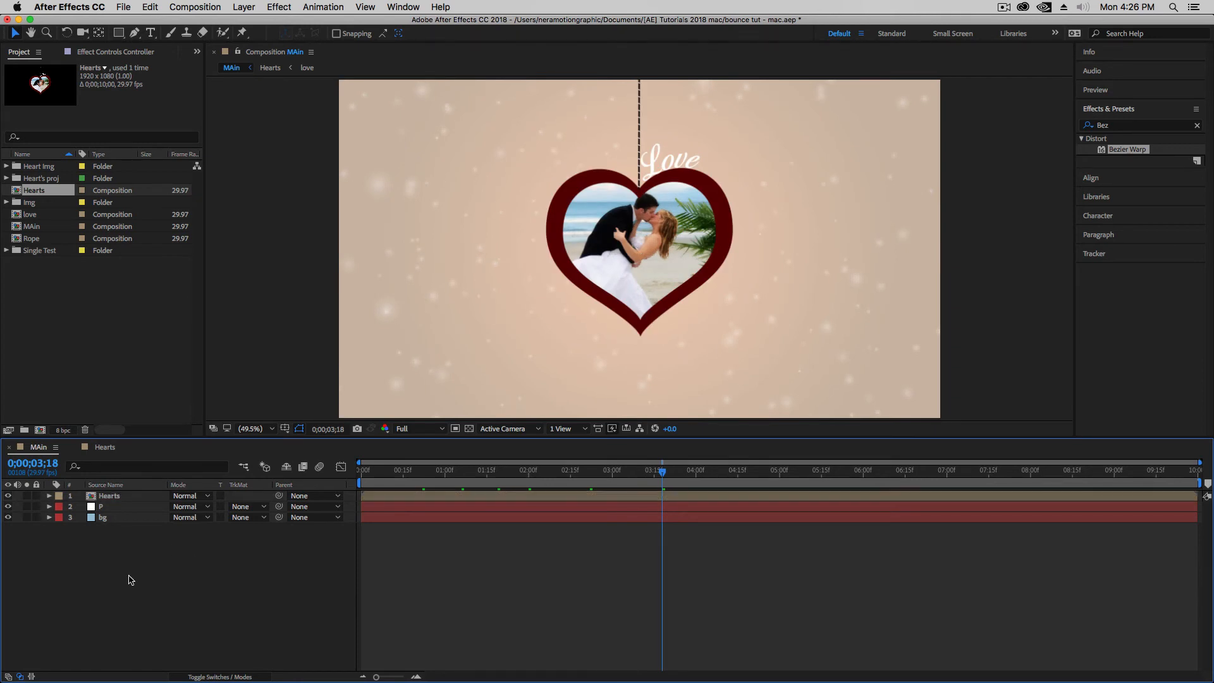
{"action": "right_click", "coordinate": [128, 575]}
{"action": "mouse_move", "coordinate": [161, 541]}
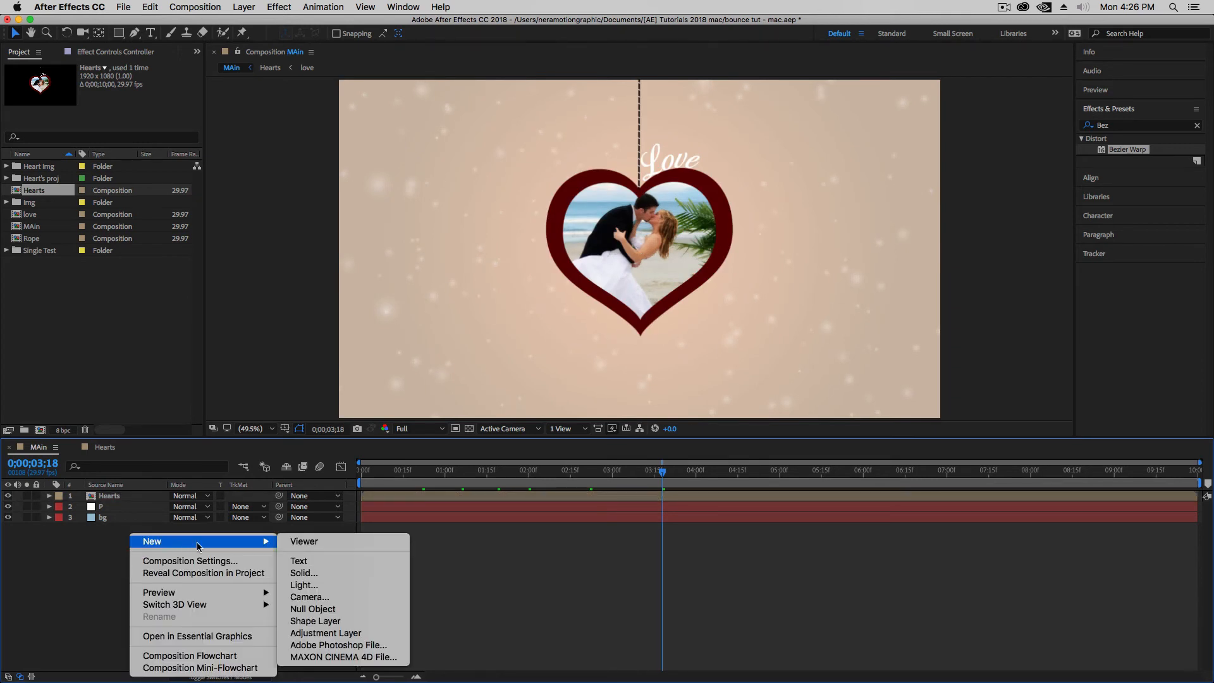
{"action": "left_click", "coordinate": [304, 573]}
{"action": "left_click", "coordinate": [599, 430]}
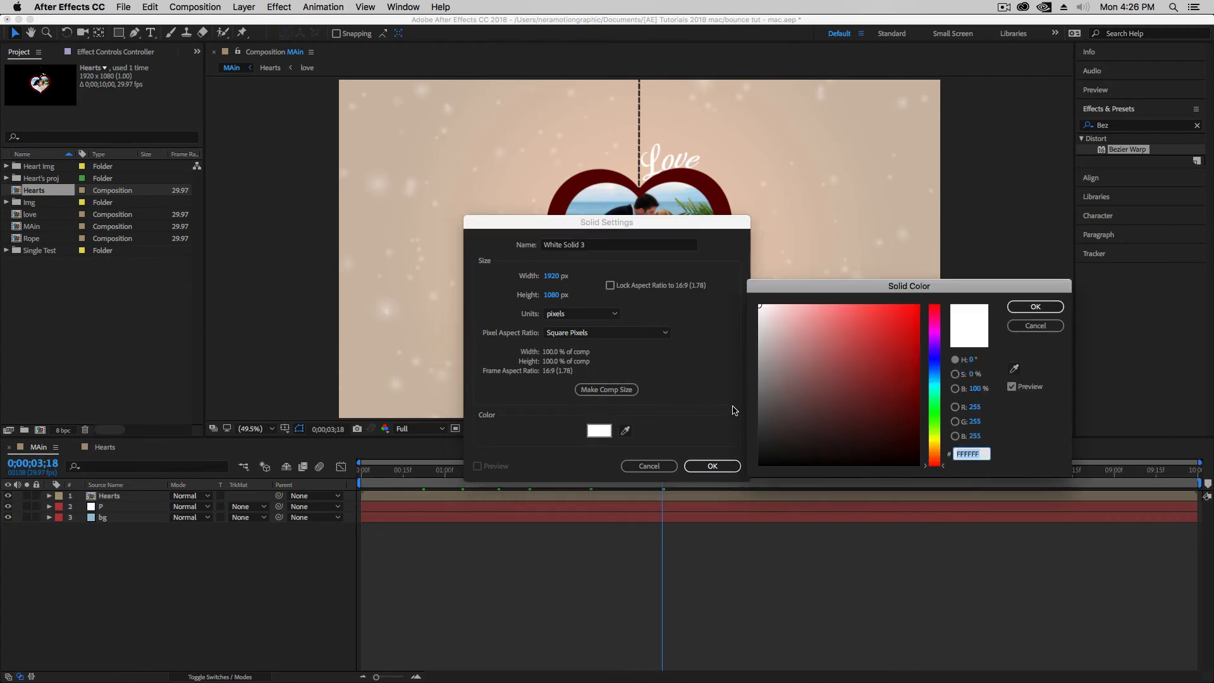
{"action": "left_click", "coordinate": [760, 465]}
{"action": "left_click", "coordinate": [1035, 307]}
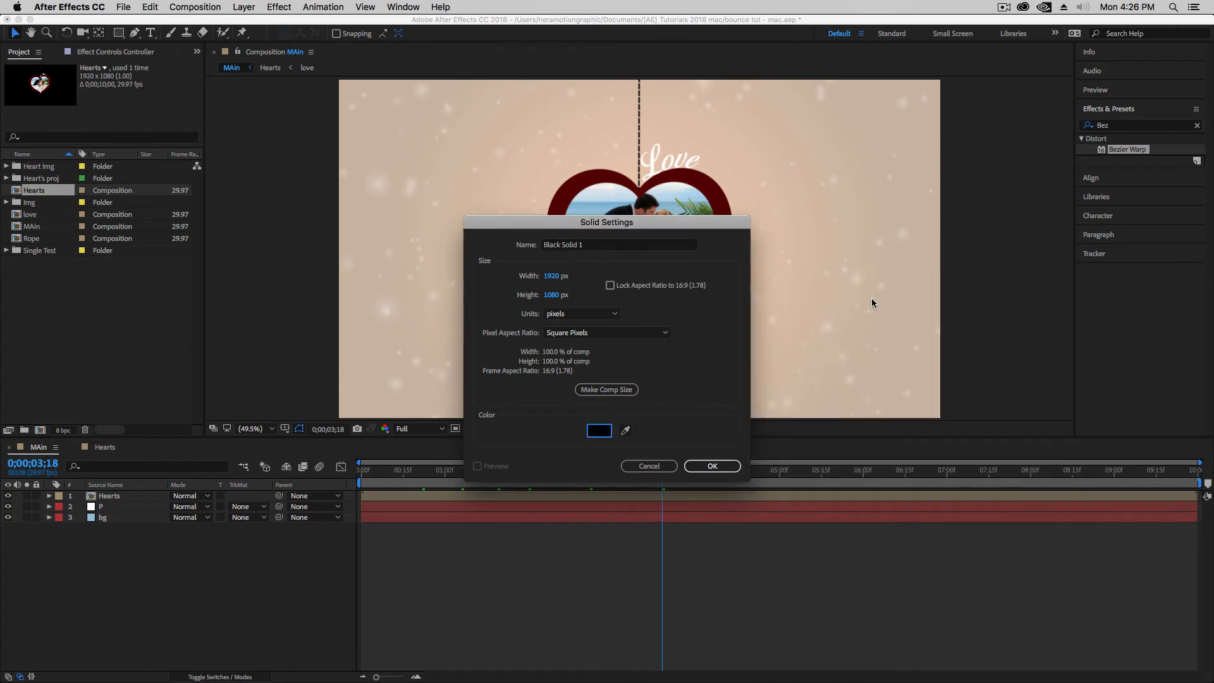
{"action": "left_click", "coordinate": [597, 247]}
{"action": "type", "text": "lens"}
{"action": "key", "text": "Return"}
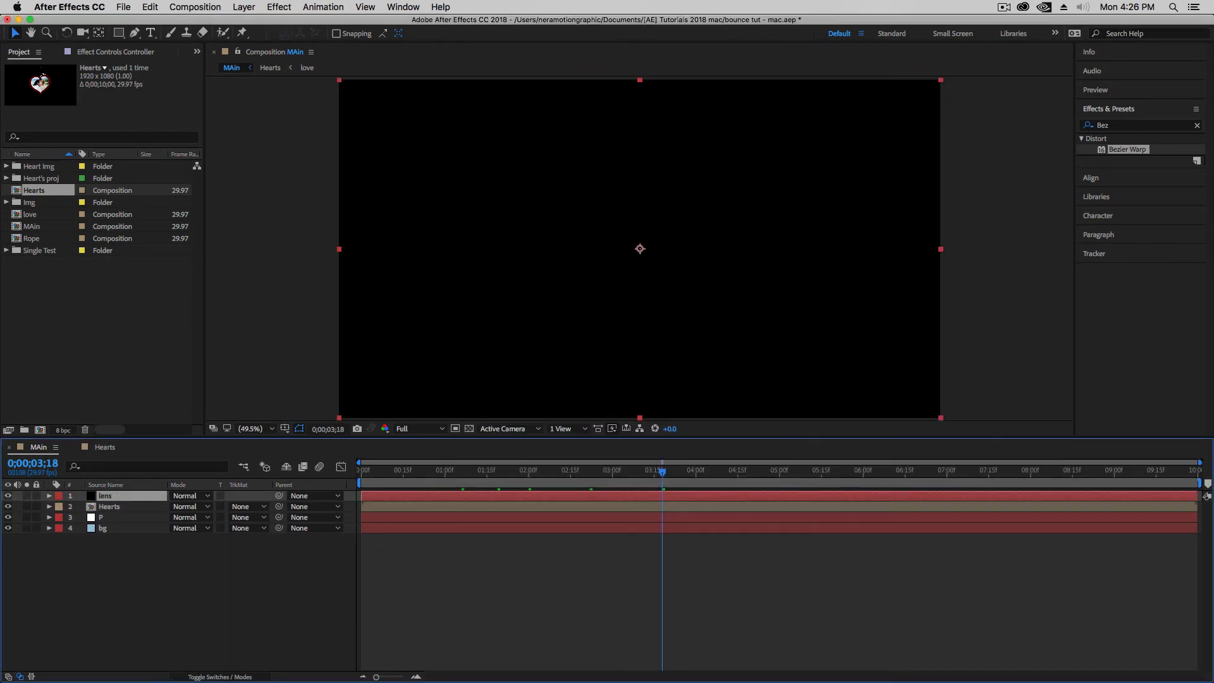
Step: Apply the Lens Flare effect to the lens solid and move its flare center to about 963.8, 532.9, mid-frame
{"action": "left_click", "coordinate": [1197, 126]}
{"action": "type", "text": "lens"}
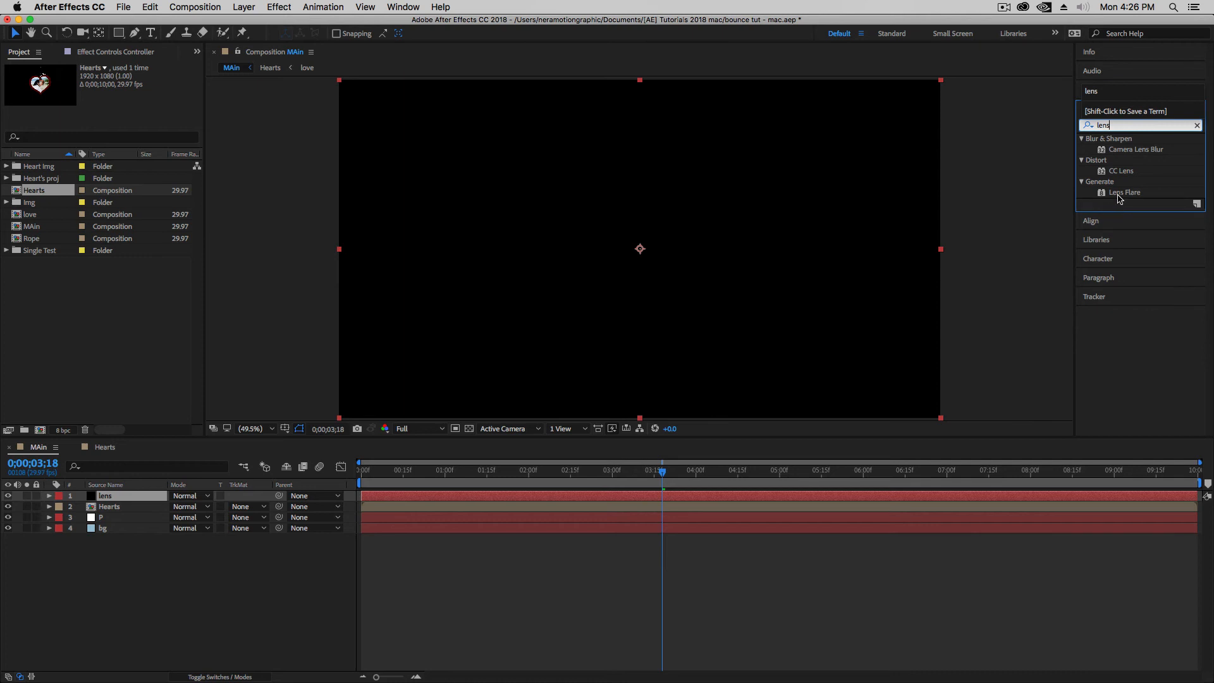
{"action": "double_click", "coordinate": [1121, 192]}
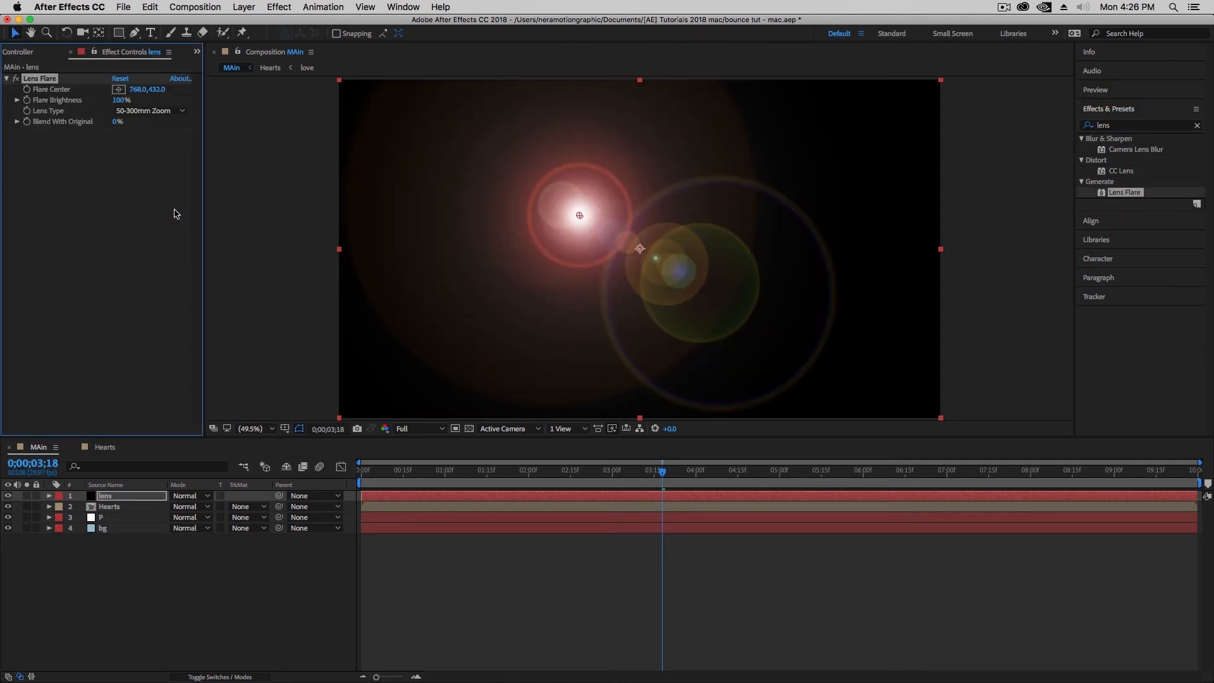
{"action": "left_click_drag", "start_coordinate": [580, 216], "coordinate": [643, 244]}
Step: Duplicate the Lens Flare effect twice, placing Lens Flare 3 at about 521.7, 553.1 and Lens Flare 2 at about 1516.9, 547.1
{"action": "left_click", "coordinate": [44, 81]}
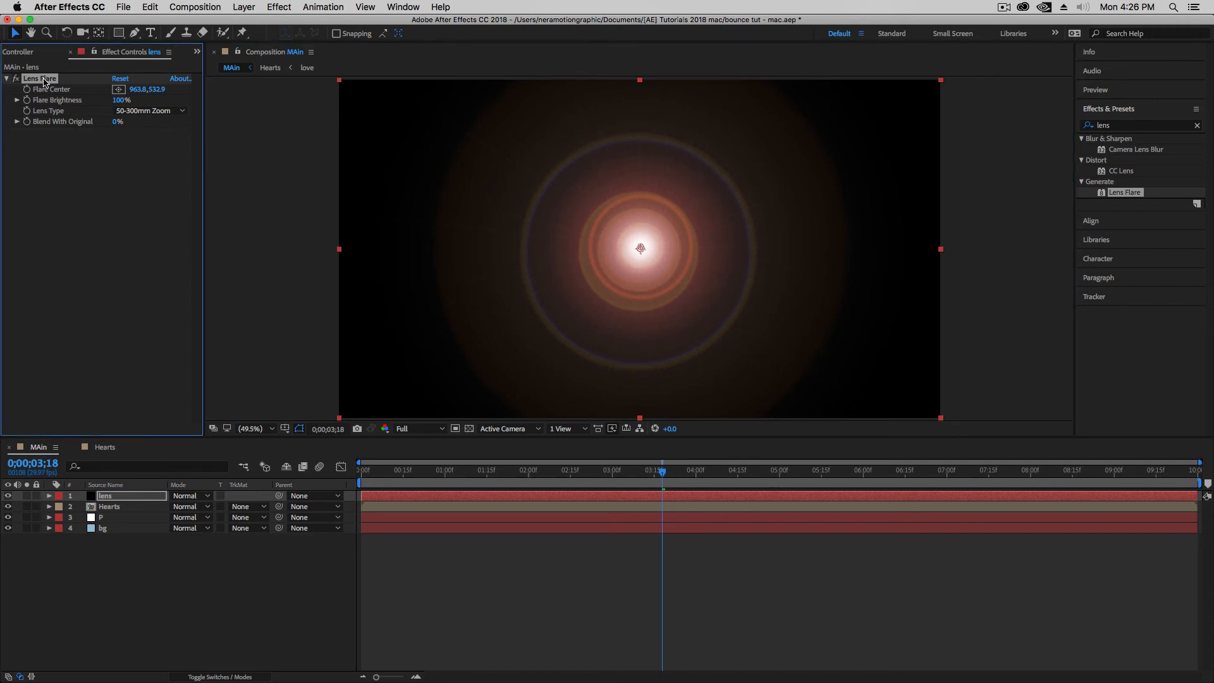
{"action": "key", "text": "super+d"}
{"action": "key", "text": "super+d"}
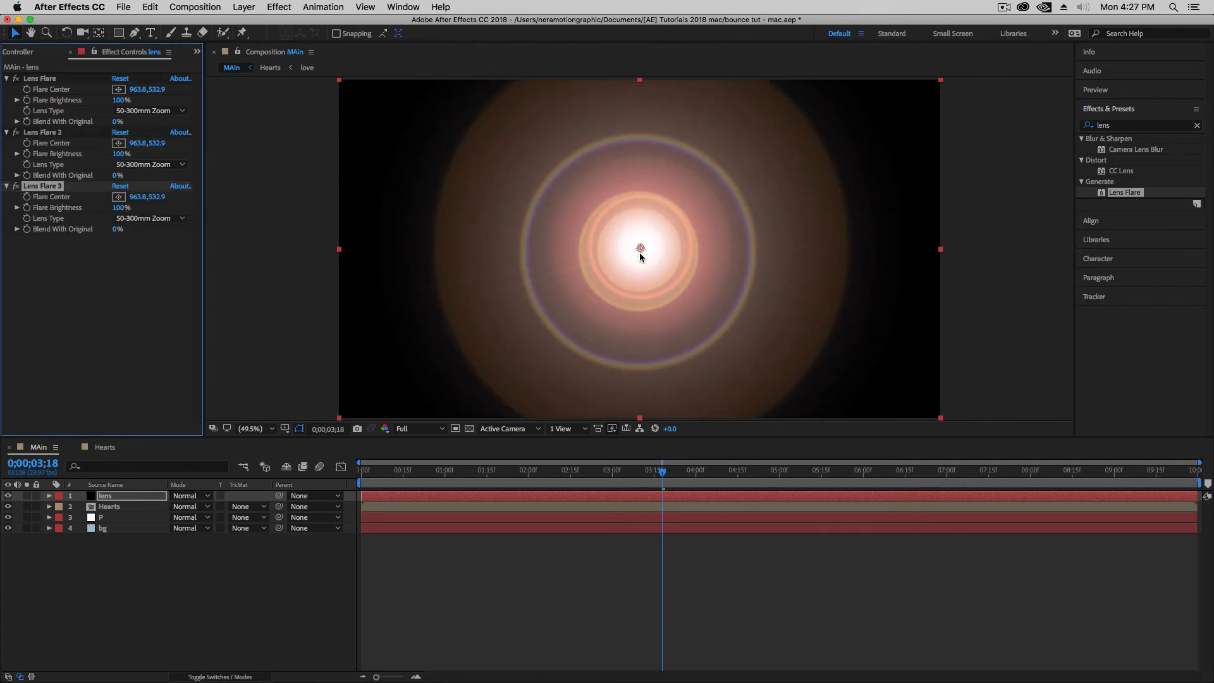
{"action": "left_click_drag", "start_coordinate": [642, 244], "coordinate": [502, 253]}
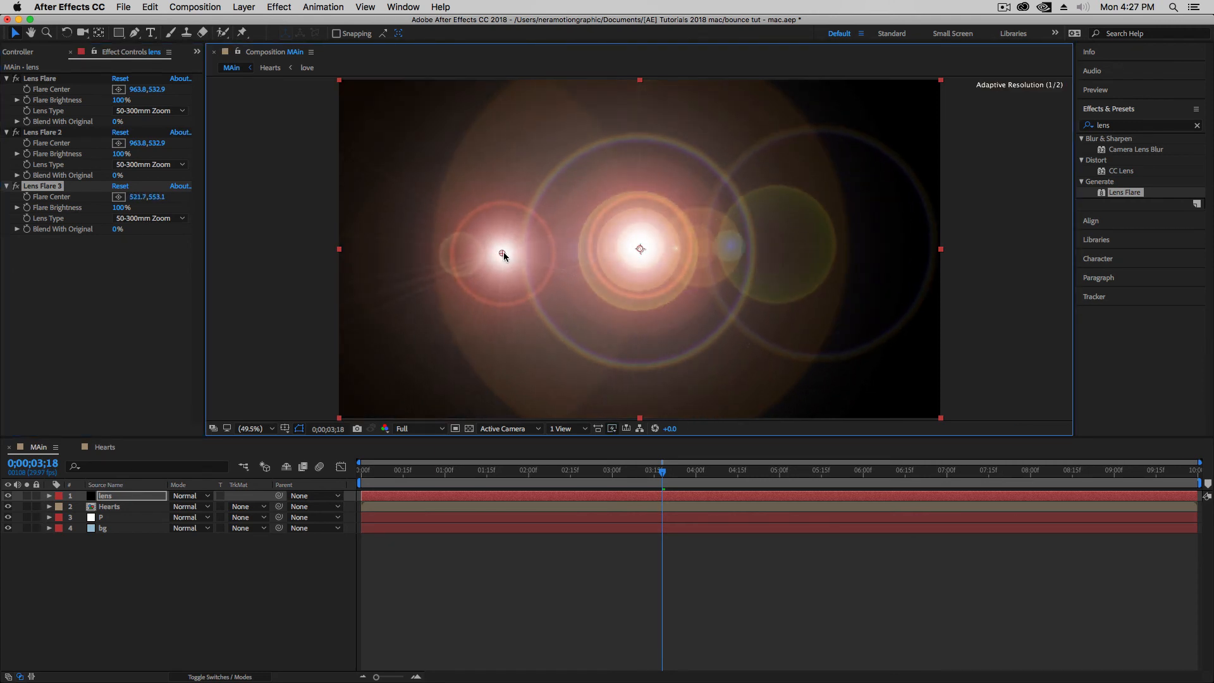
{"action": "left_click", "coordinate": [39, 132]}
{"action": "left_click_drag", "start_coordinate": [641, 247], "coordinate": [815, 252]}
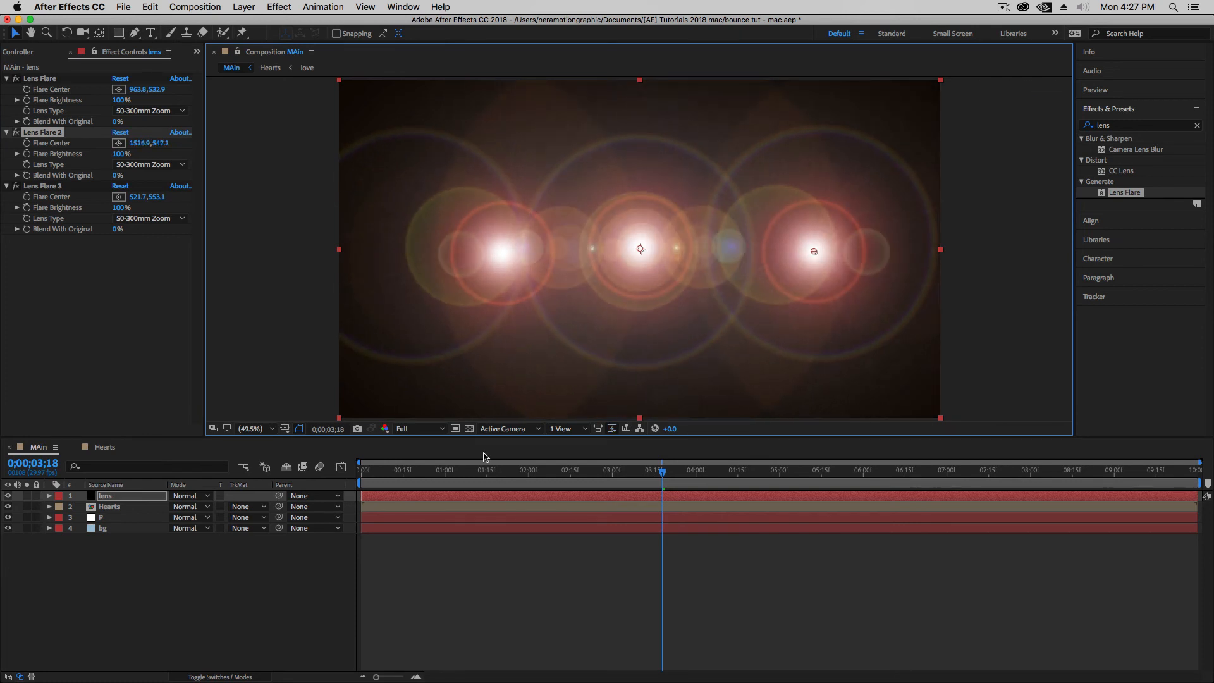
Step: Place the lens layer beneath Hearts with Screen blending mode, and scrub back to 0;00;03;08 to check the flares
{"action": "left_click", "coordinate": [109, 498]}
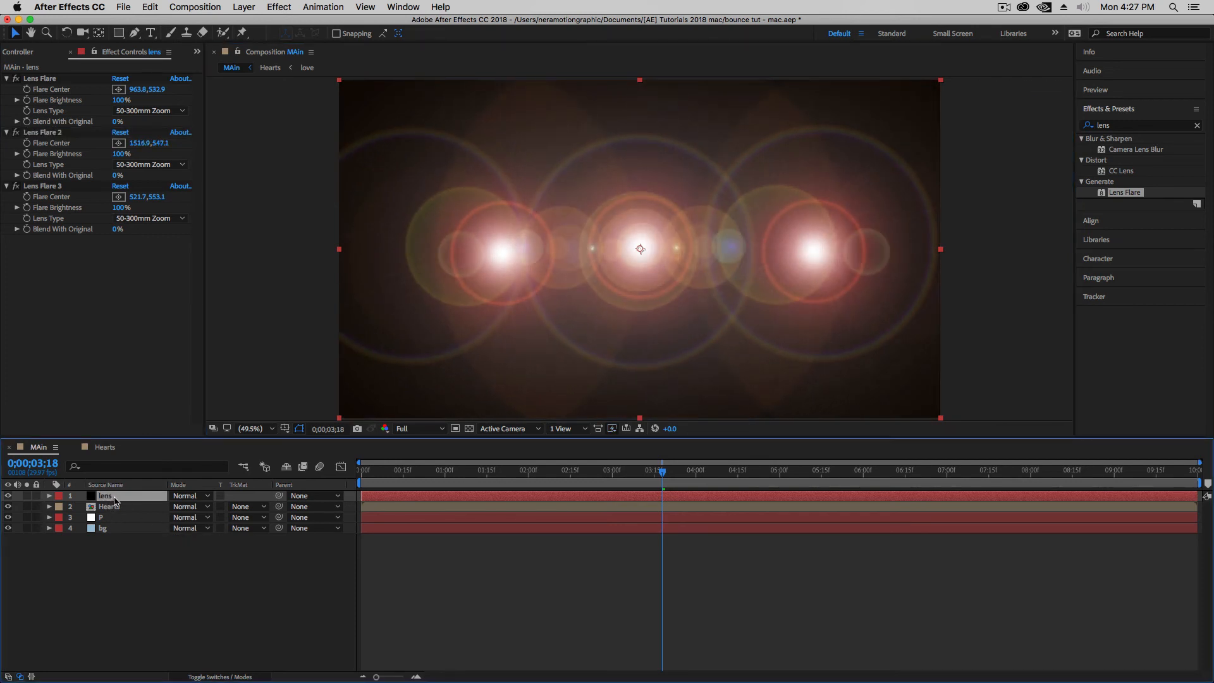
{"action": "left_click_drag", "start_coordinate": [115, 502], "coordinate": [114, 517]}
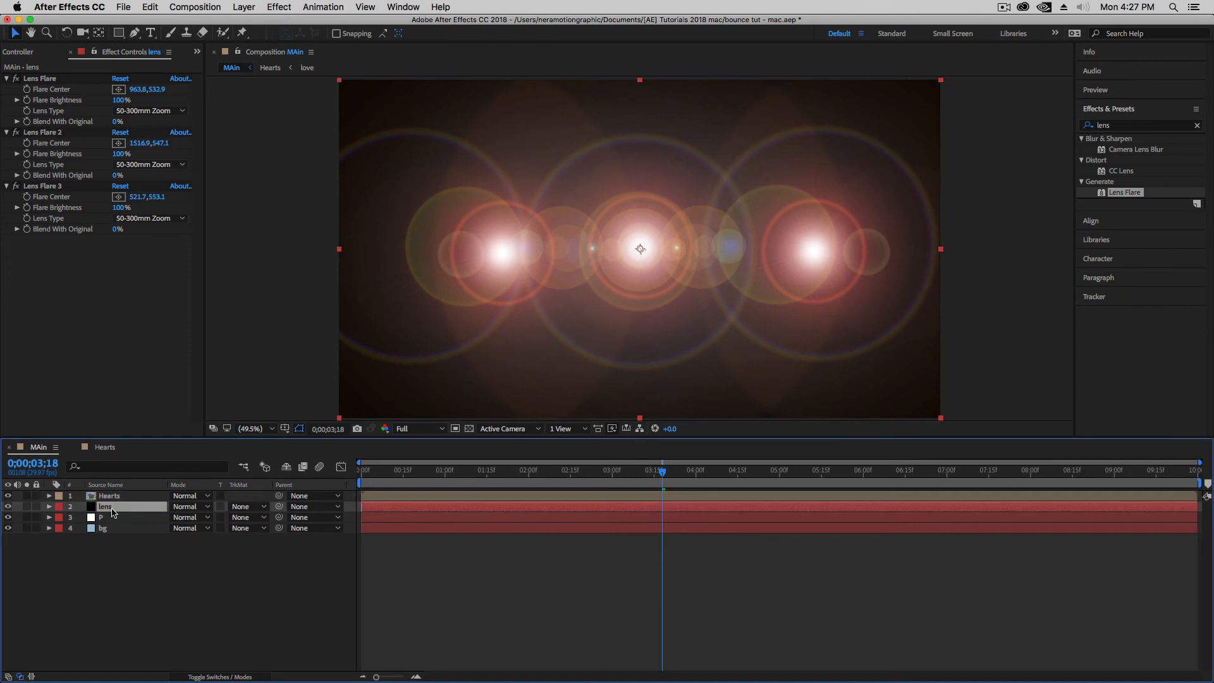
{"action": "left_click", "coordinate": [195, 507]}
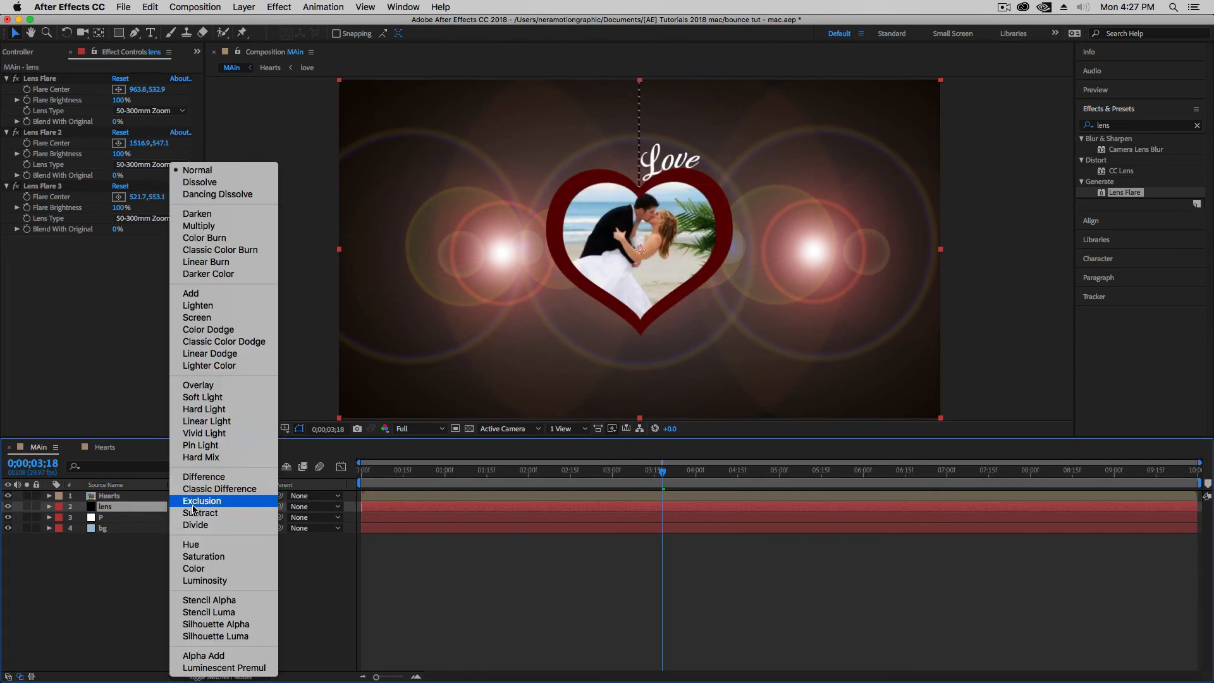
{"action": "left_click", "coordinate": [234, 322]}
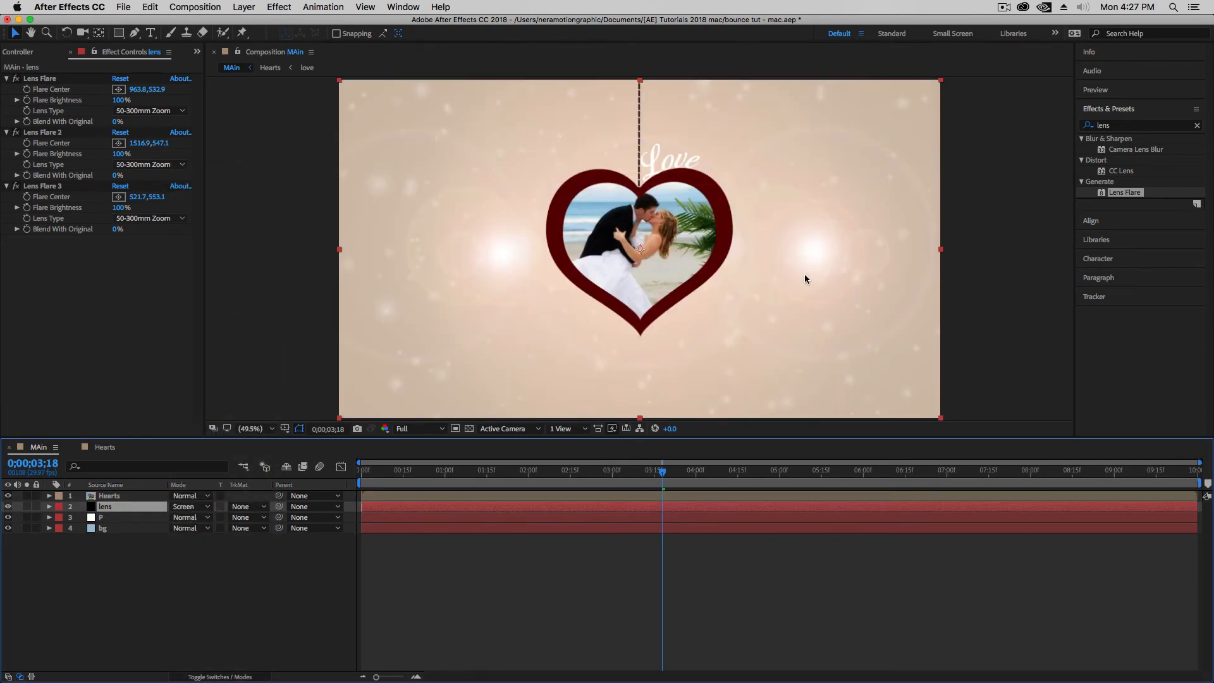
{"action": "left_click_drag", "start_coordinate": [662, 474], "coordinate": [634, 511]}
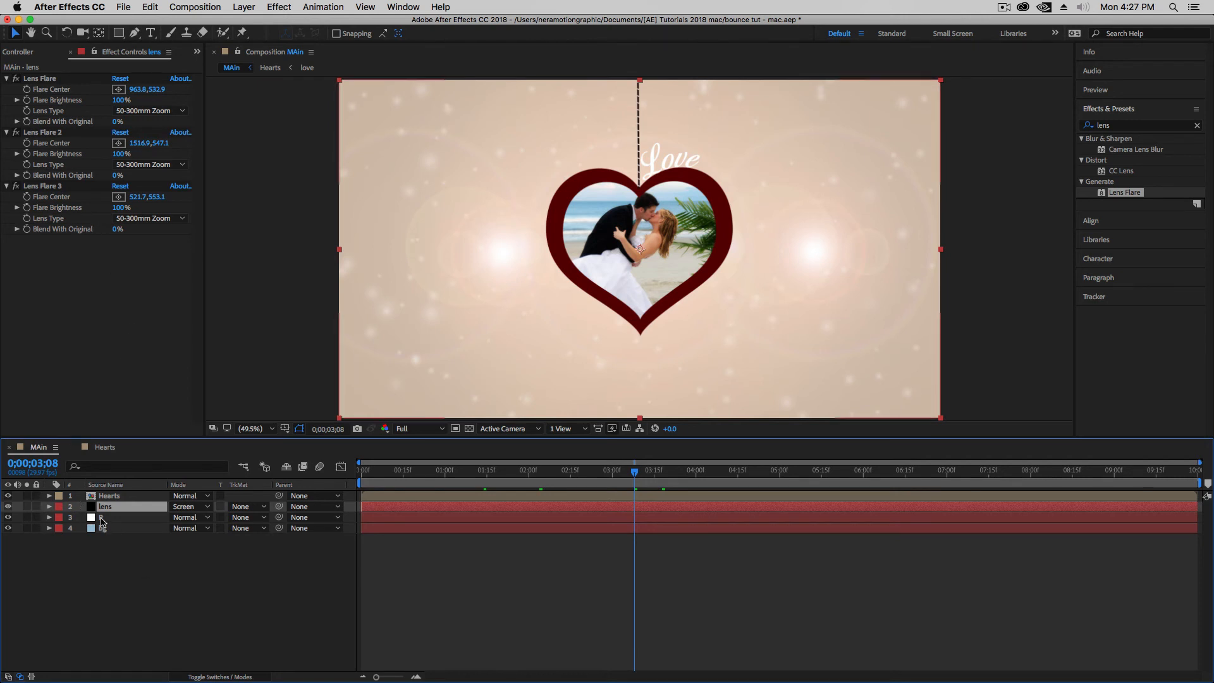
Step: Duplicate the P particle layer and set the upper copy's Physics Velocity to 0.01
{"action": "left_click", "coordinate": [103, 517]}
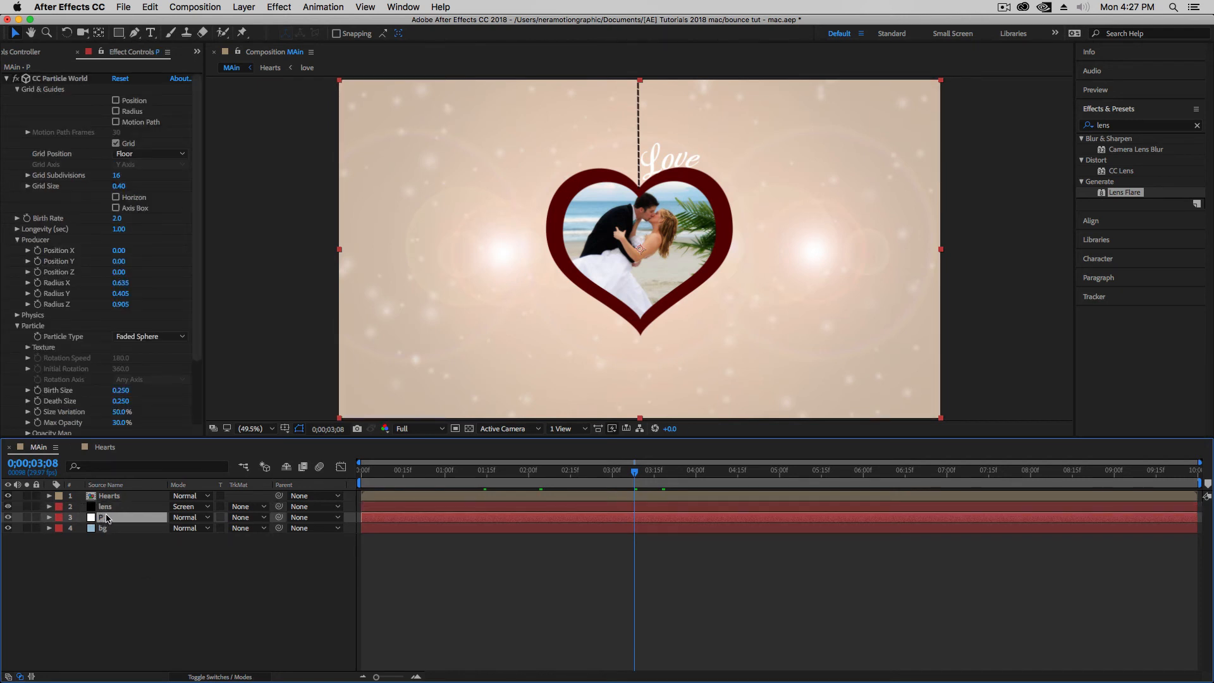
{"action": "key", "text": "super+d"}
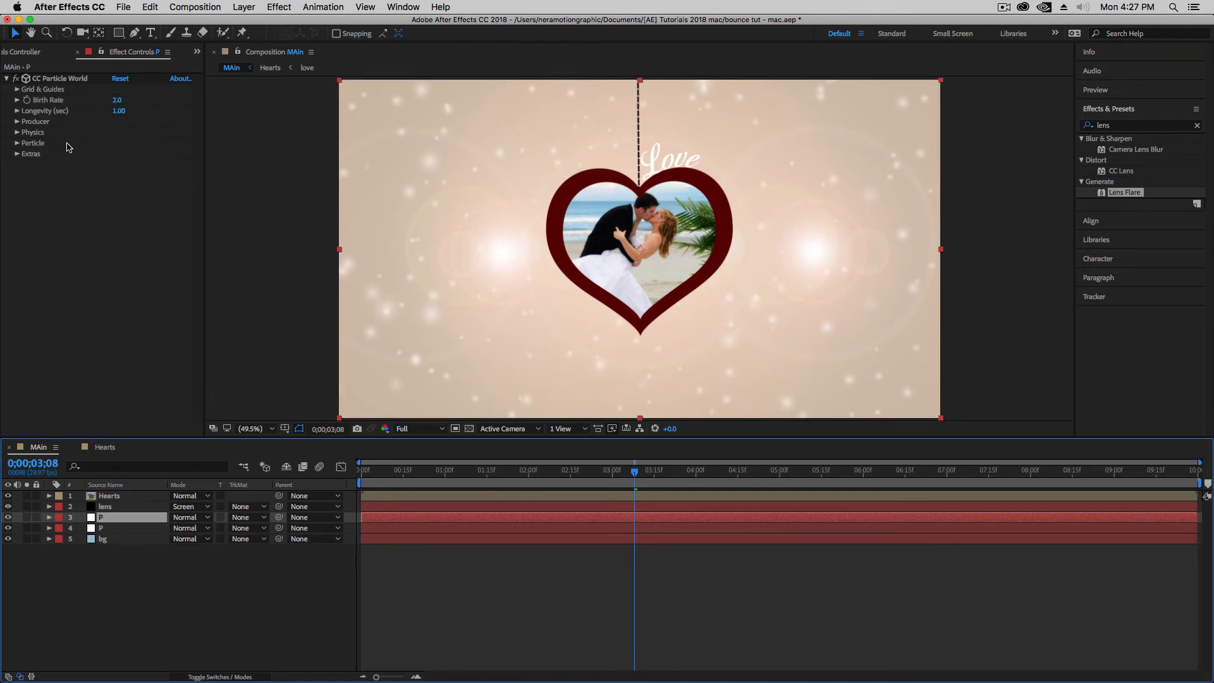
{"action": "left_click", "coordinate": [17, 132]}
{"action": "left_click", "coordinate": [118, 155]}
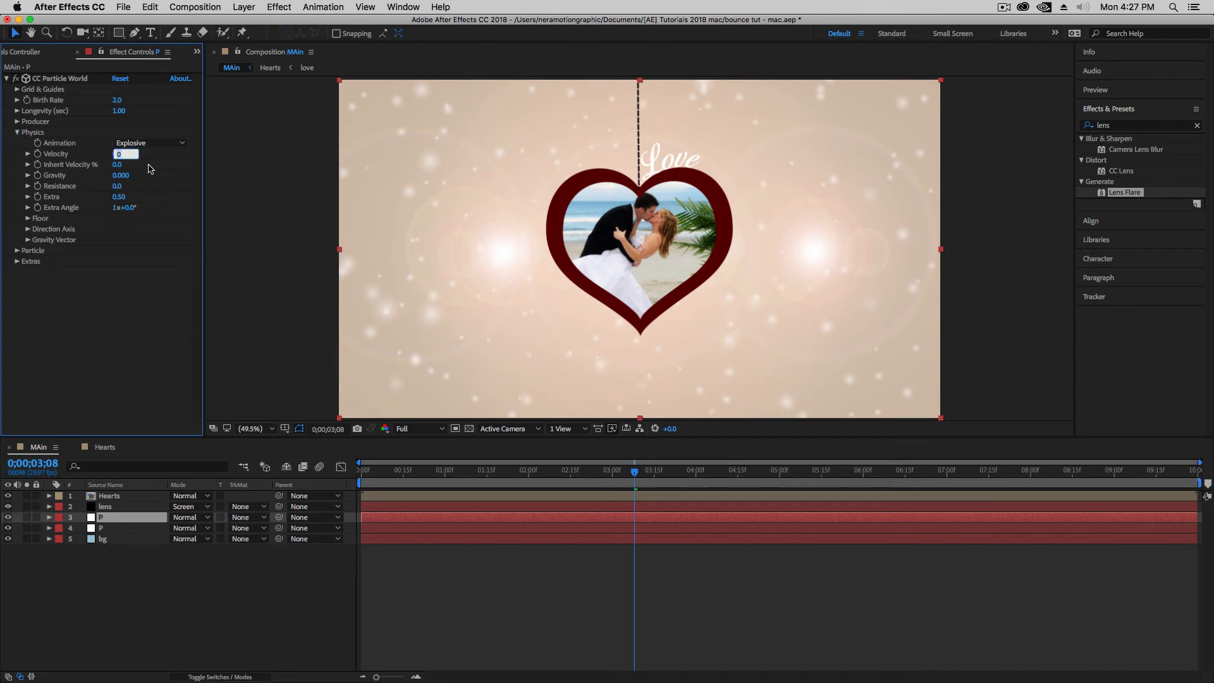
{"action": "key", "text": "Return"}
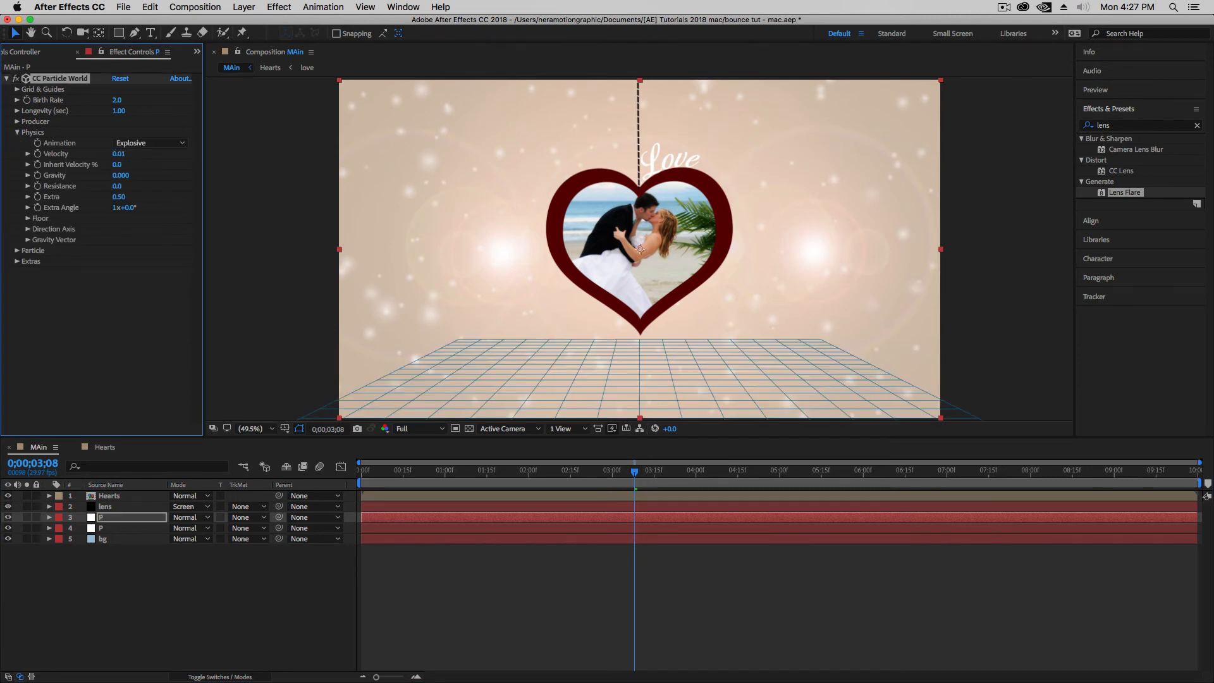
Step: Set the upper P layer's particle animation to Twirly and scrub to 0;00;02;26 to check the motion
{"action": "left_click", "coordinate": [171, 143]}
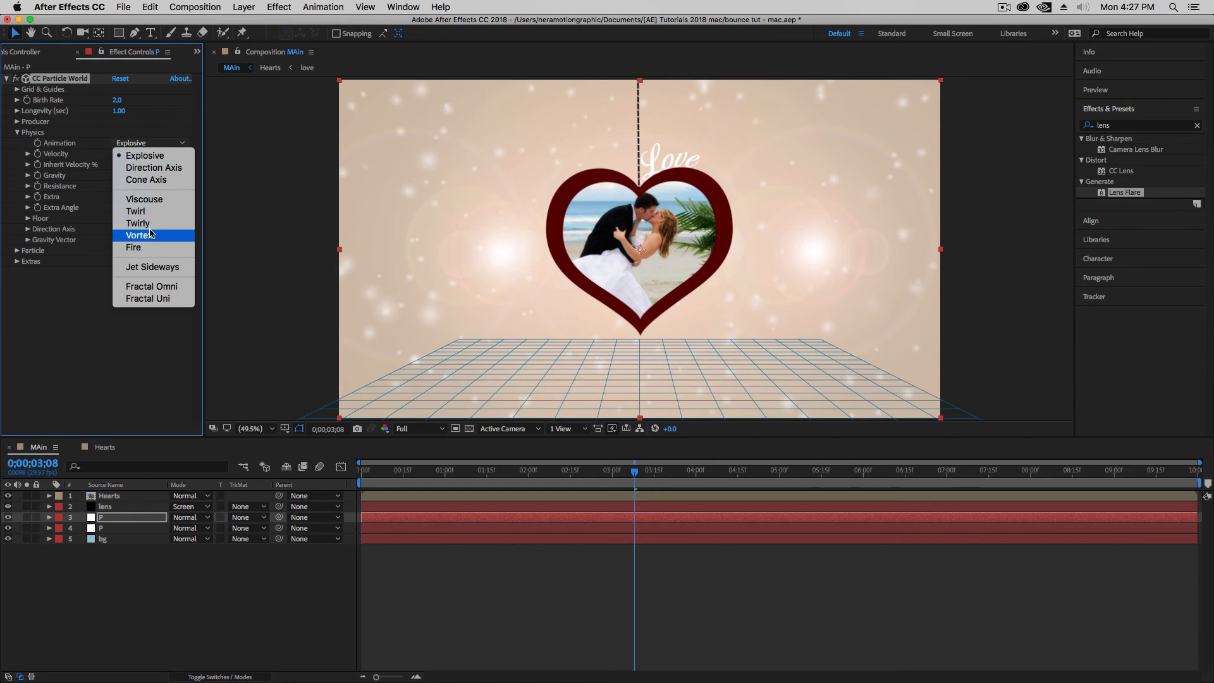
{"action": "left_click", "coordinate": [142, 224]}
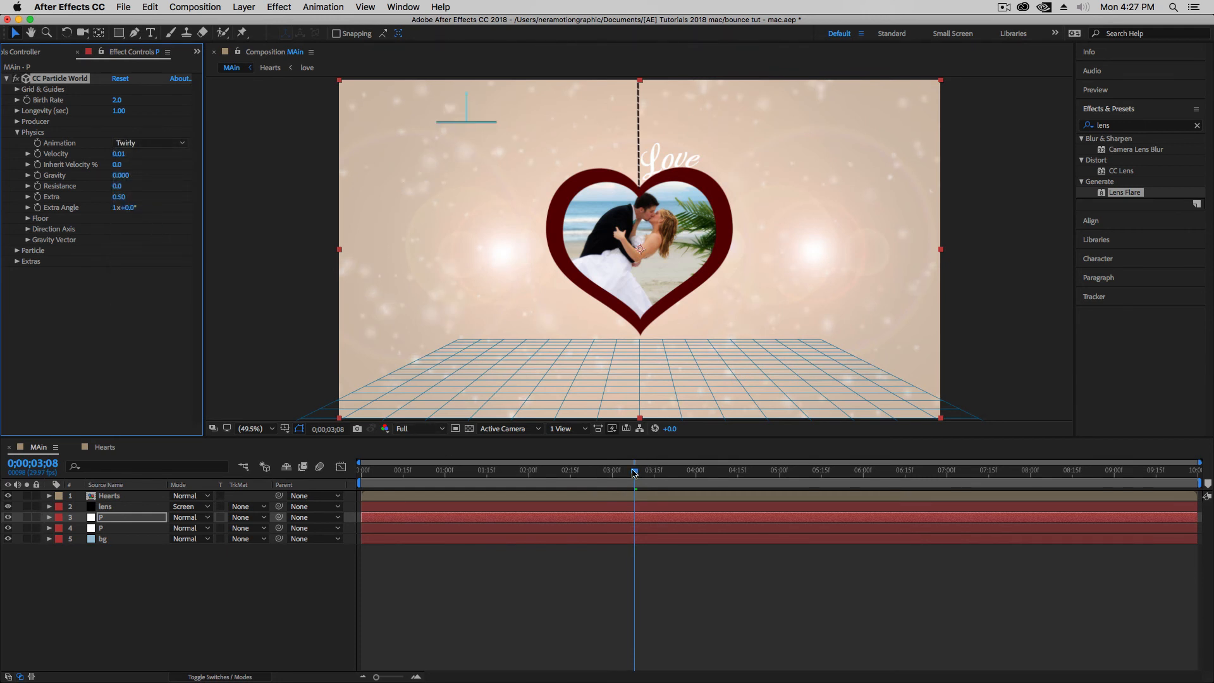
{"action": "left_click_drag", "start_coordinate": [634, 471], "coordinate": [600, 482]}
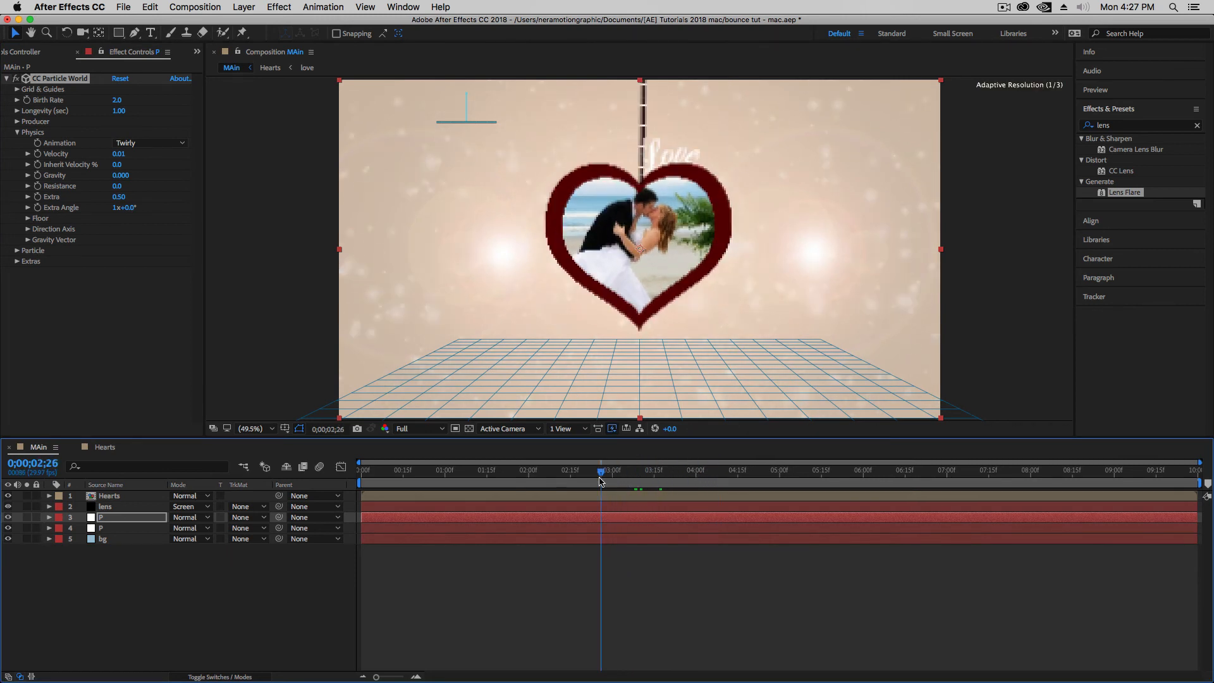
Step: Set the upper P layer's Max Opacity to 75%, Birth Rate to 3.0 and Longevity to 2.00, and preview around 0;00;03;21
{"action": "left_click", "coordinate": [17, 251]}
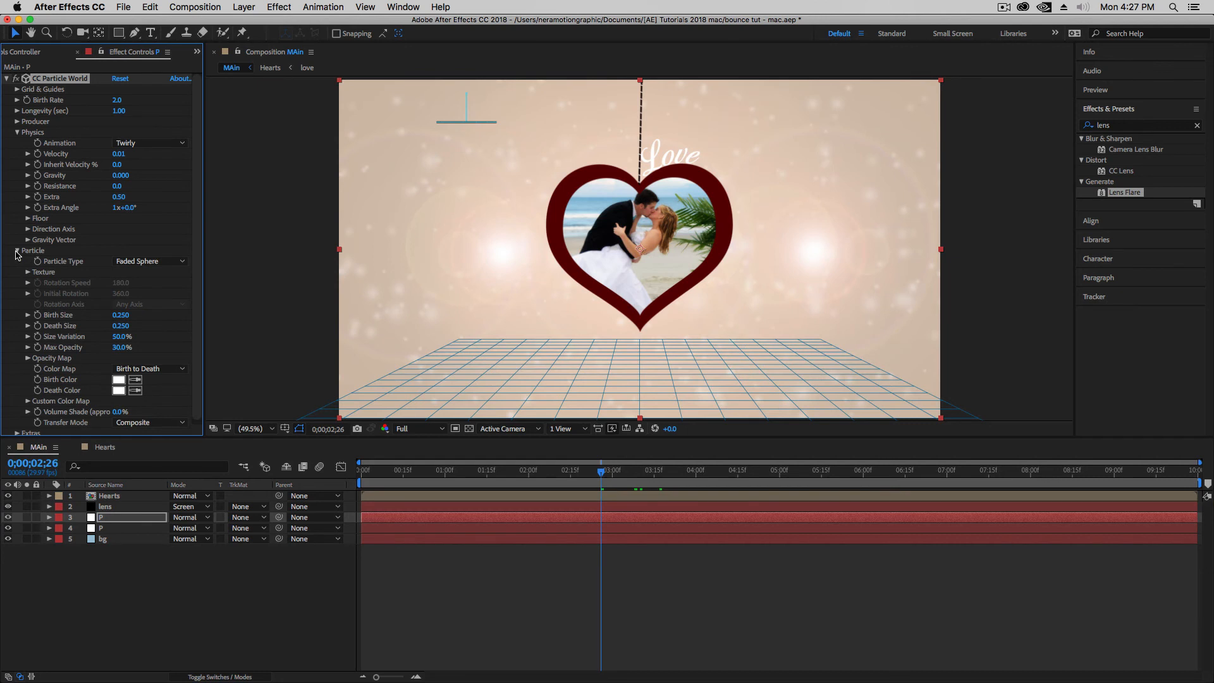
{"action": "left_click", "coordinate": [122, 347]}
{"action": "type", "text": "75"}
{"action": "key", "text": "Return"}
{"action": "left_click", "coordinate": [118, 100]}
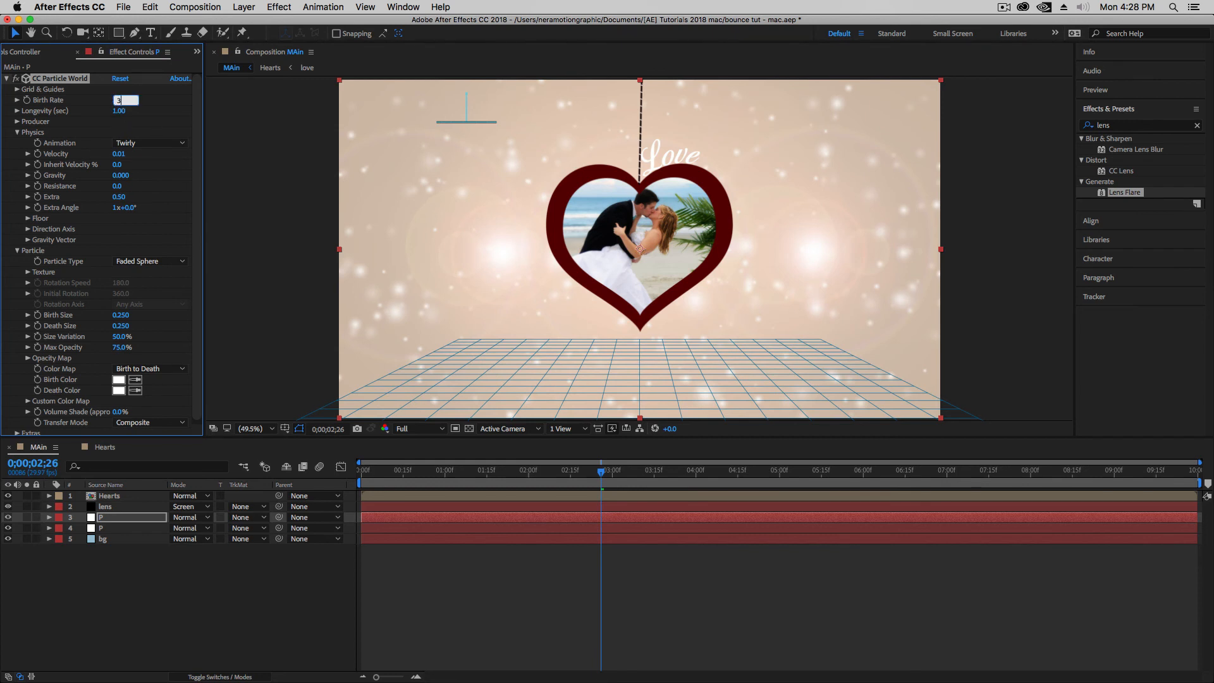
{"action": "left_click", "coordinate": [119, 111]}
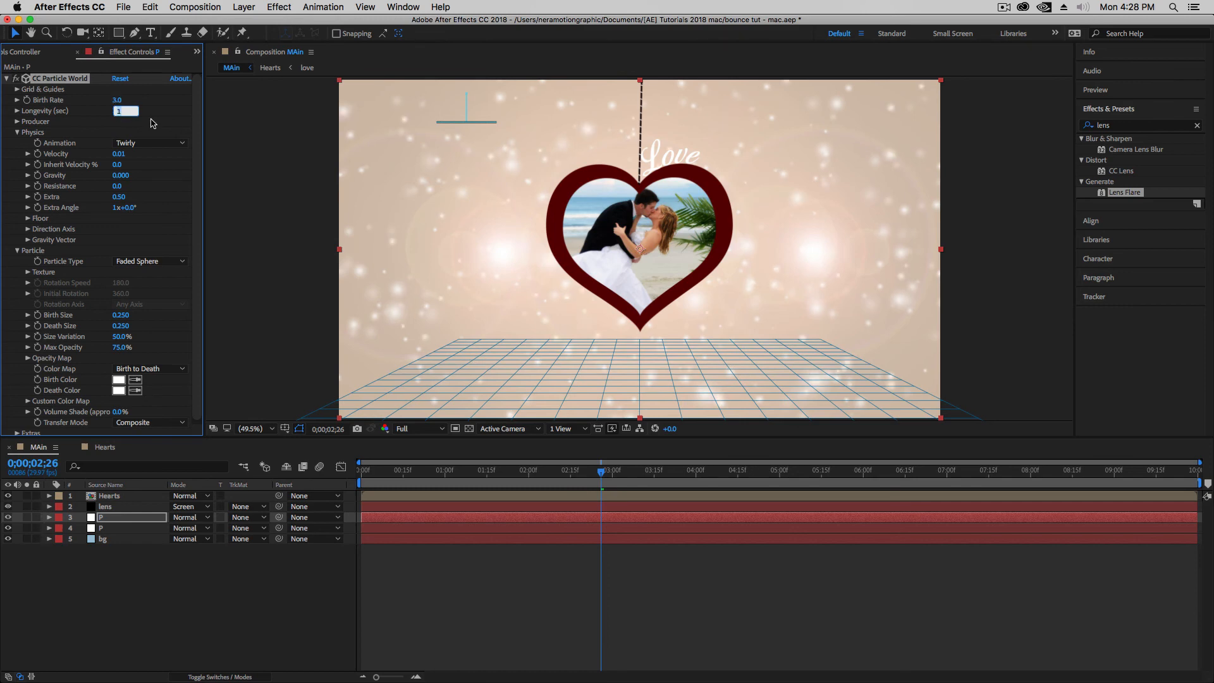
{"action": "key", "text": "Return"}
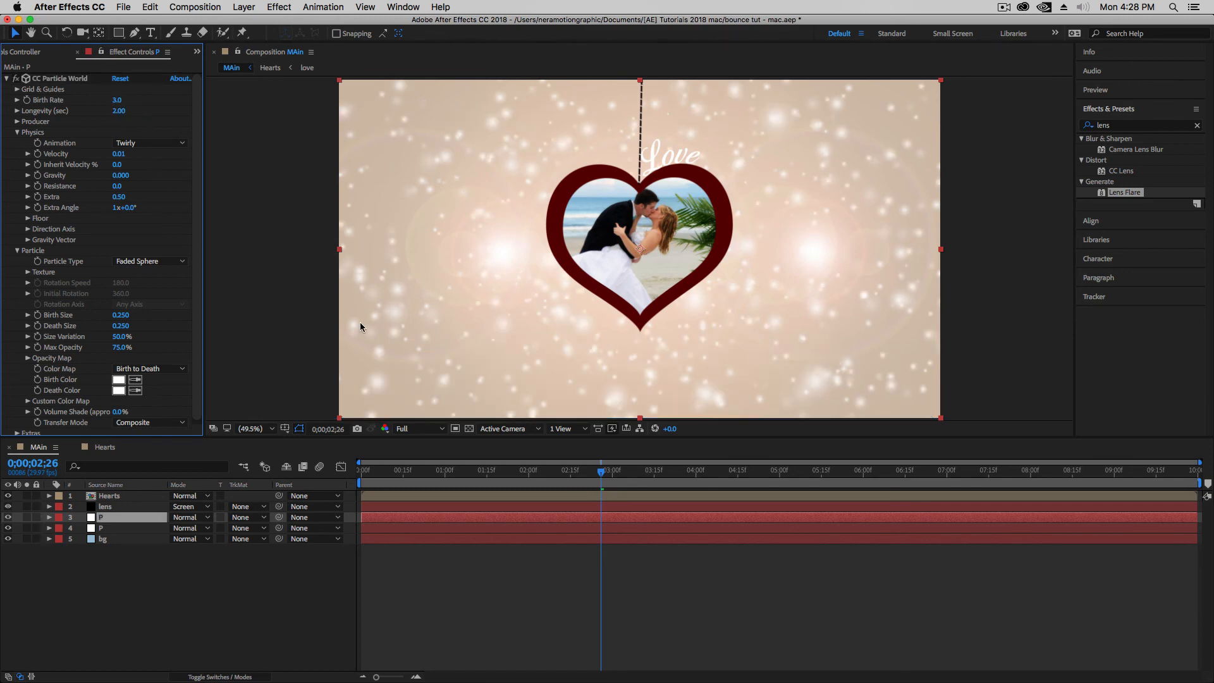
{"action": "left_click", "coordinate": [599, 477]}
{"action": "key", "text": "space"}
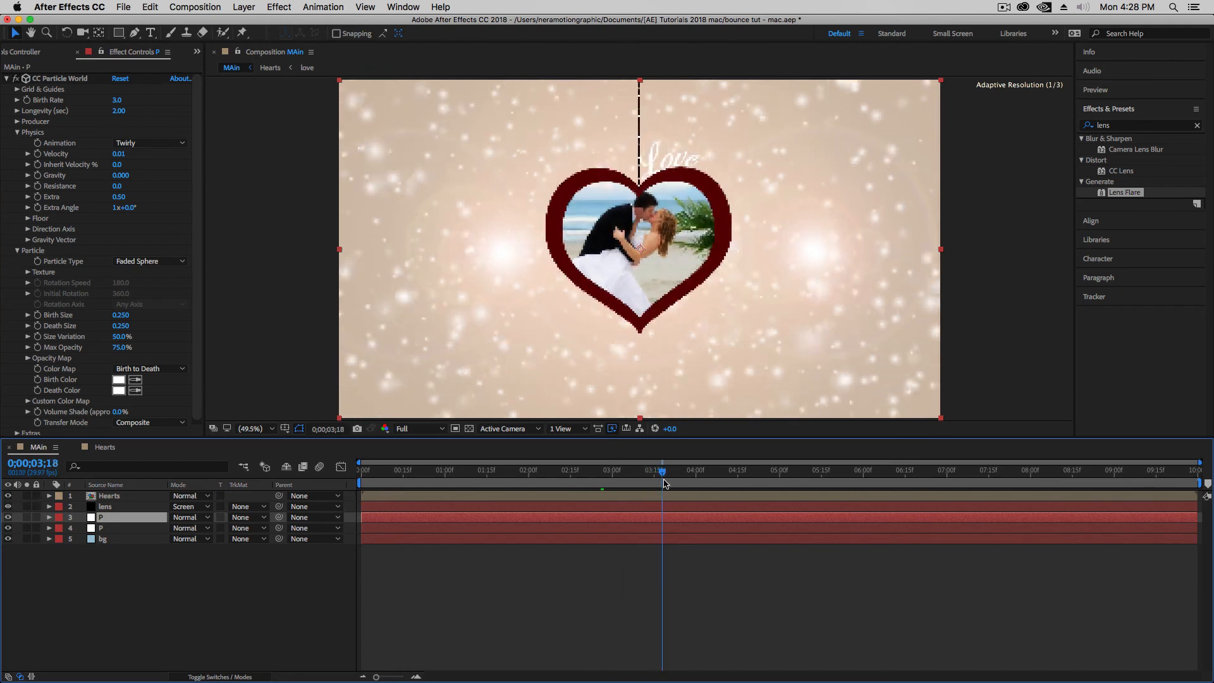
{"action": "key", "text": "space"}
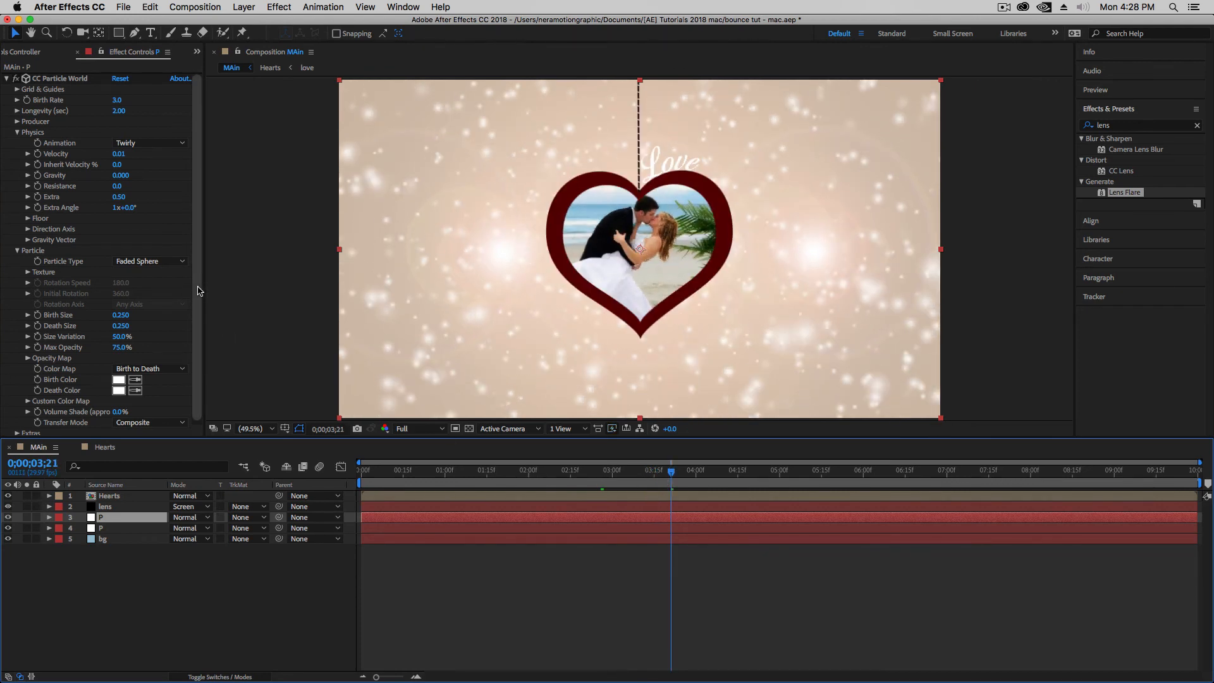
Step: Set the upper P layer's Producer Radius X to 0.135, Radius Y to 0.140, Radius Z to 0.905 and Position Y to 0.18
{"action": "left_click_drag", "start_coordinate": [198, 288], "coordinate": [198, 321]}
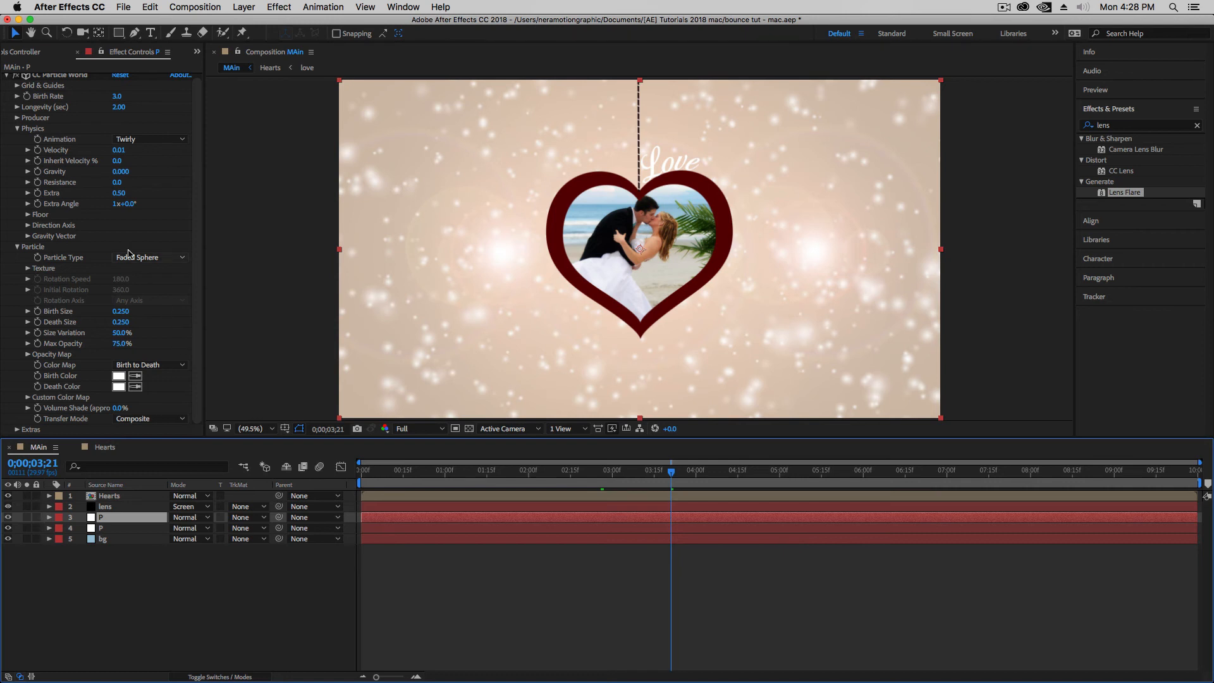
{"action": "left_click", "coordinate": [17, 128]}
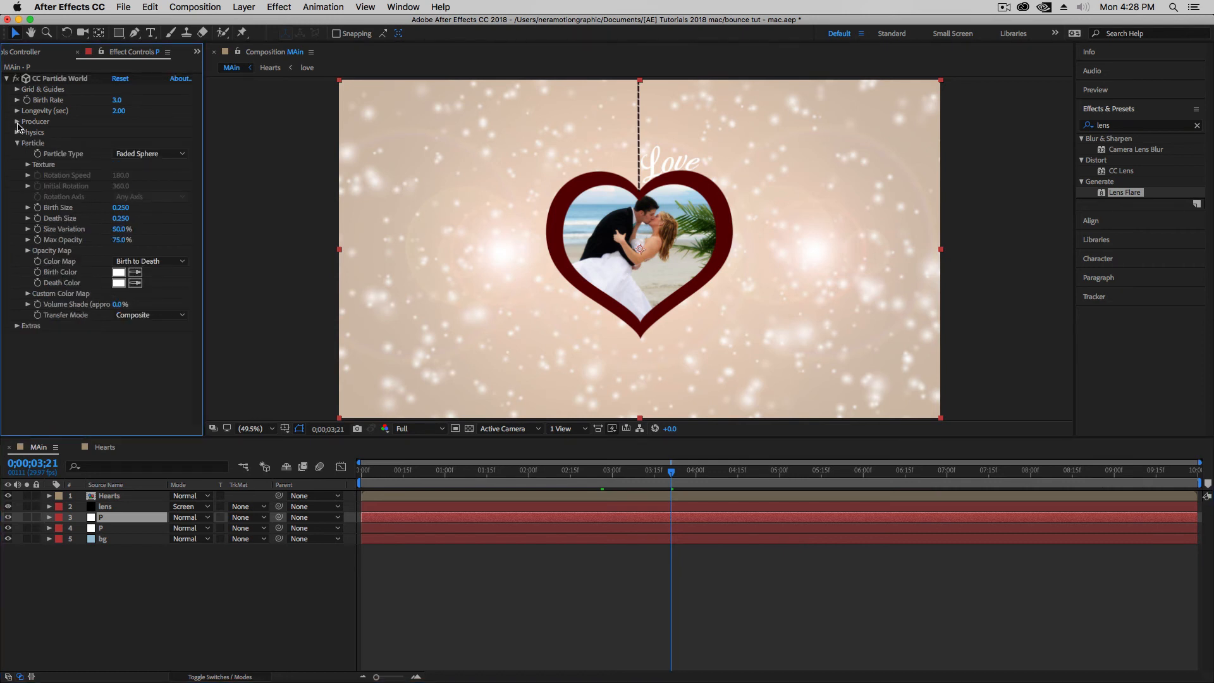
{"action": "left_click", "coordinate": [17, 122]}
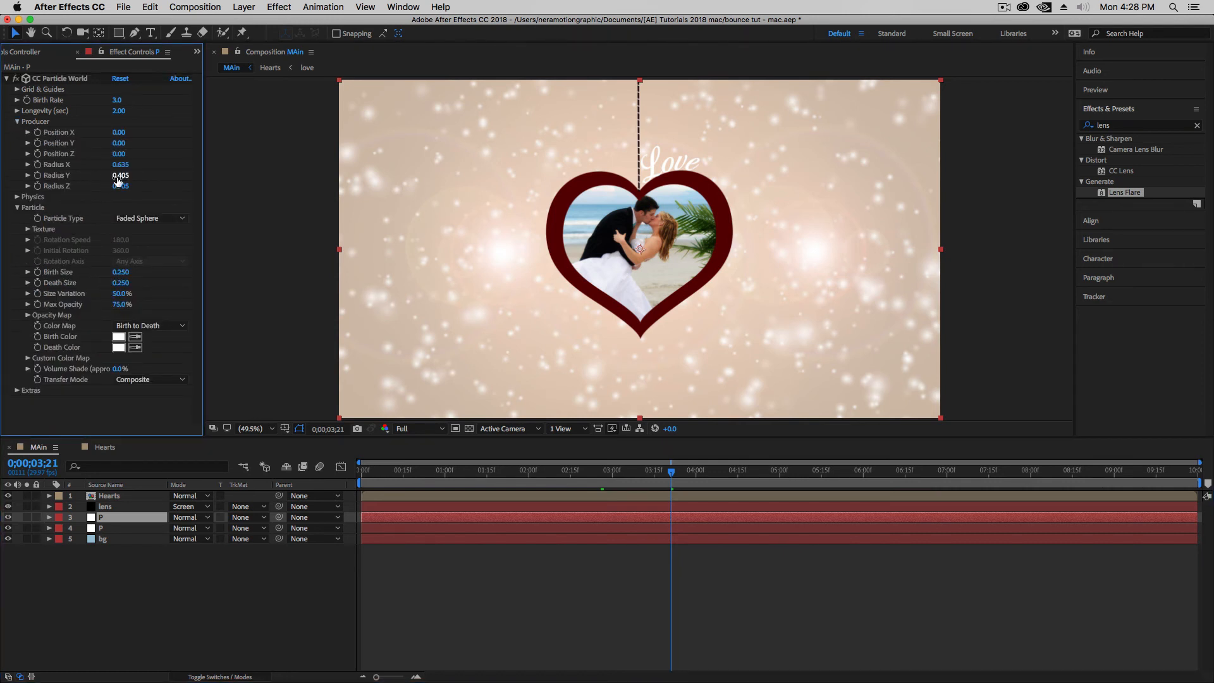
{"action": "left_click_drag", "start_coordinate": [117, 181], "coordinate": [119, 180]}
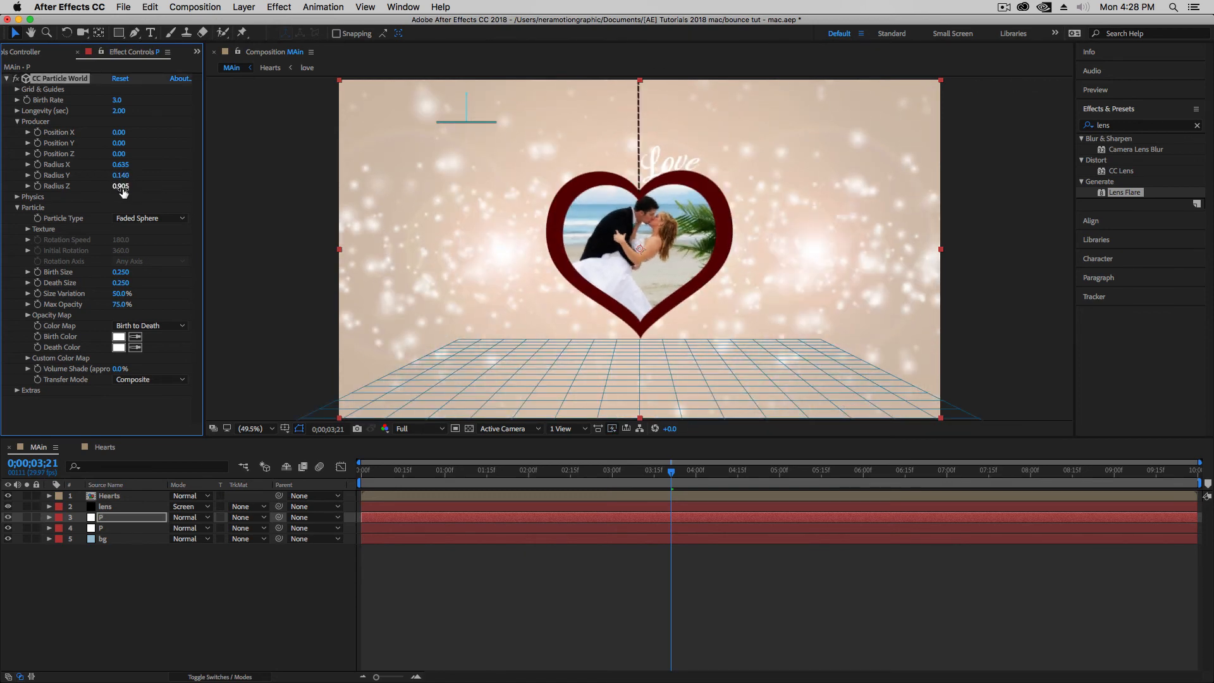
{"action": "left_click_drag", "start_coordinate": [116, 166], "coordinate": [95, 171]}
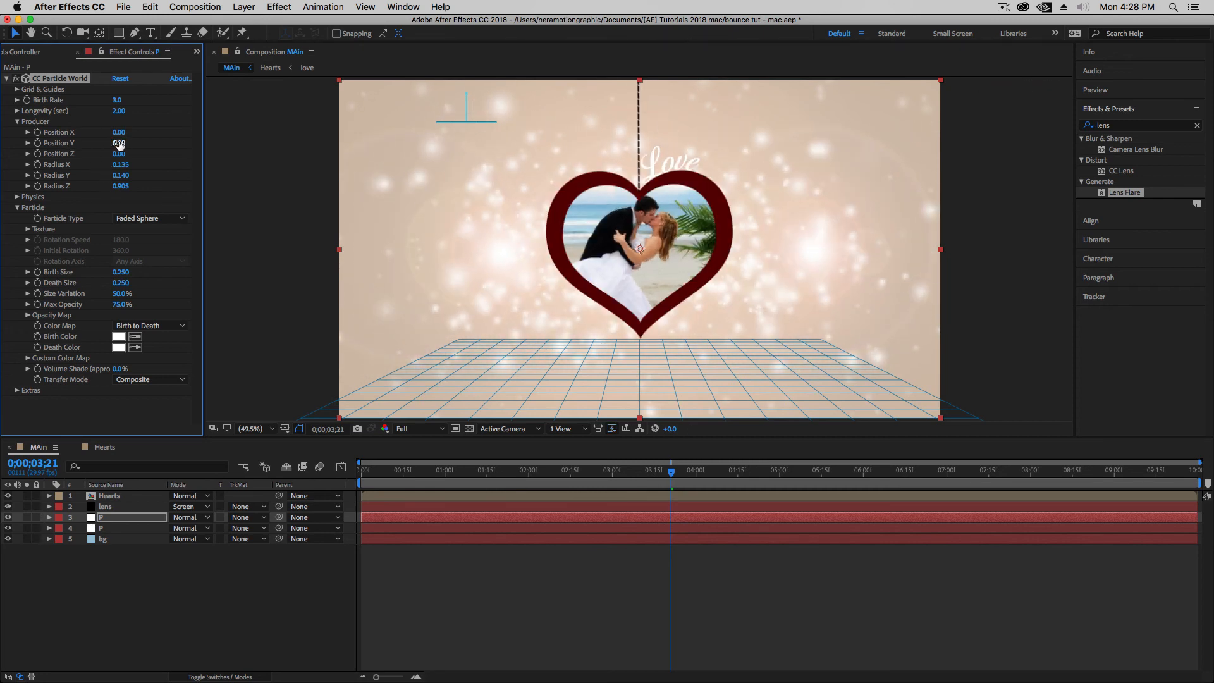
{"action": "mouse_move", "coordinate": [122, 143]}
{"action": "left_mouse_down"}
{"action": "mouse_move", "coordinate": [141, 145]}
{"action": "mouse_move", "coordinate": [121, 154]}
{"action": "left_mouse_up"}
{"action": "mouse_move", "coordinate": [661, 476]}
{"action": "left_mouse_down"}
{"action": "mouse_move", "coordinate": [736, 476]}
{"action": "mouse_move", "coordinate": [644, 474]}
{"action": "left_mouse_up"}
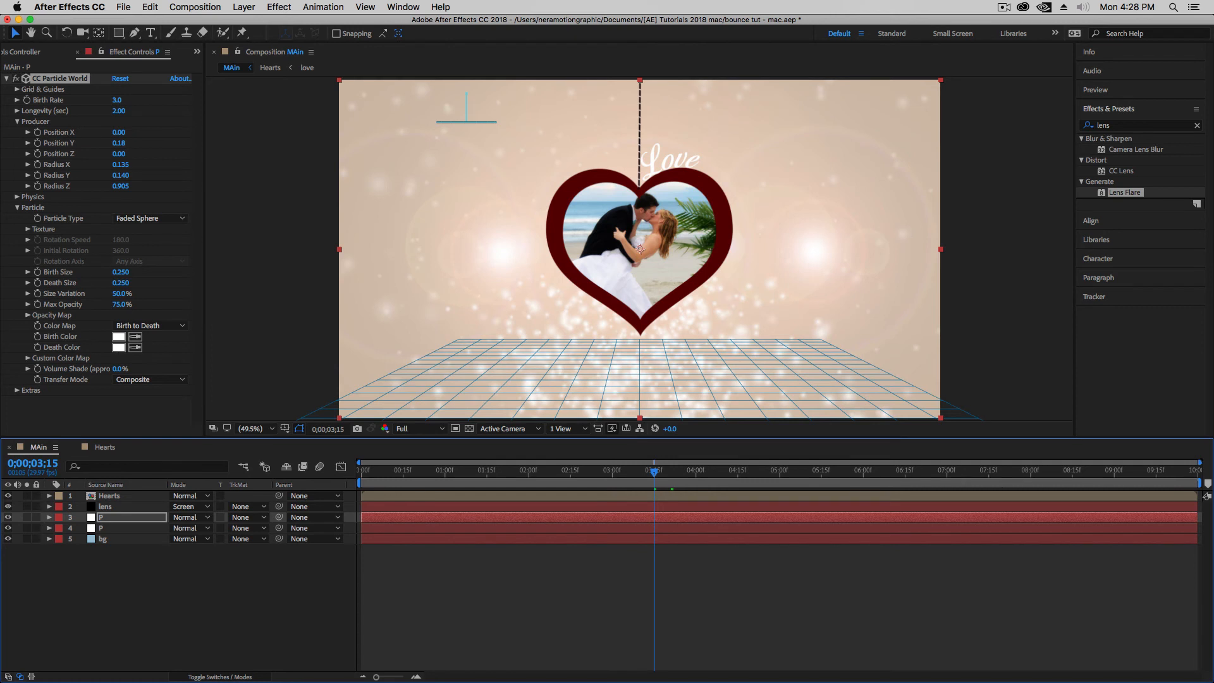
Step: Duplicate the upper P layer, place the copy above Hearts, and shift it in time to start at about 0;00;03;03
{"action": "left_click", "coordinate": [103, 518]}
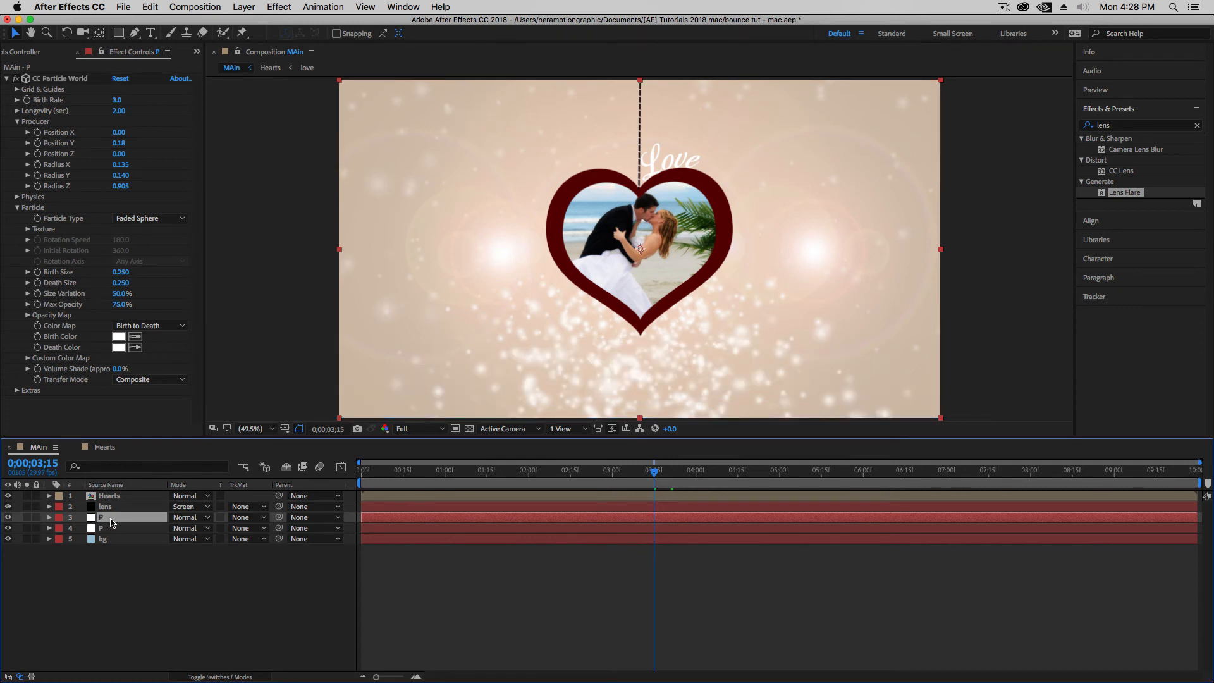
{"action": "key", "text": "super+d"}
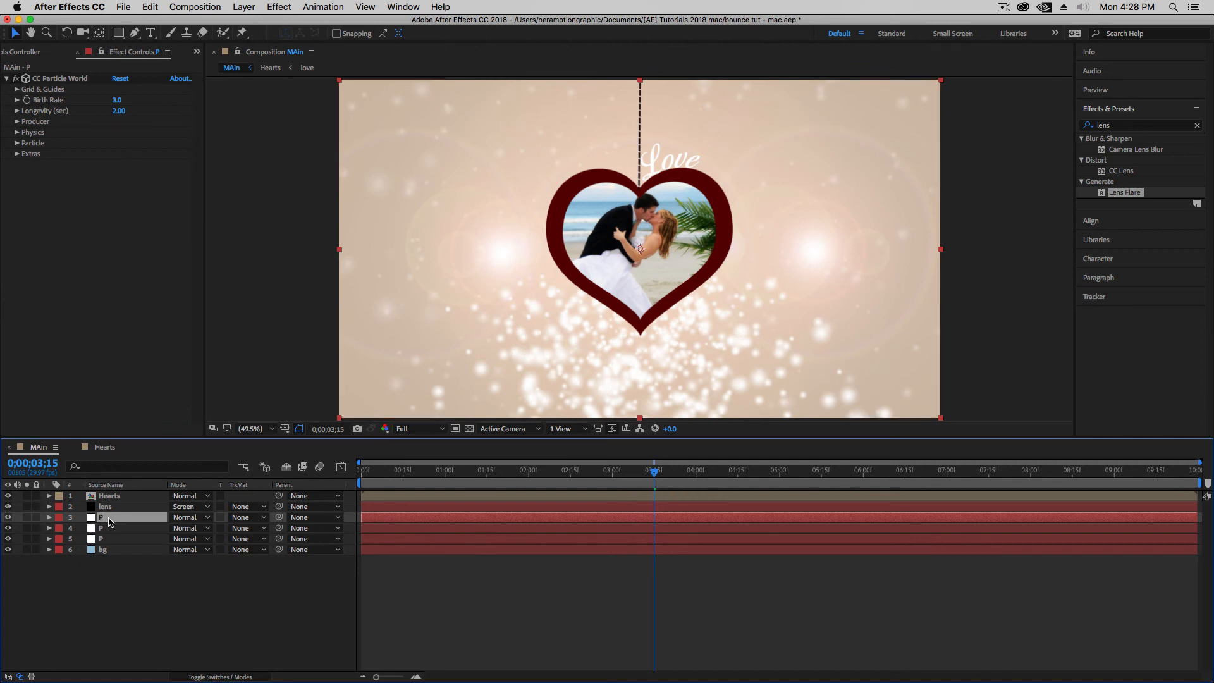
{"action": "left_click_drag", "start_coordinate": [112, 522], "coordinate": [116, 498]}
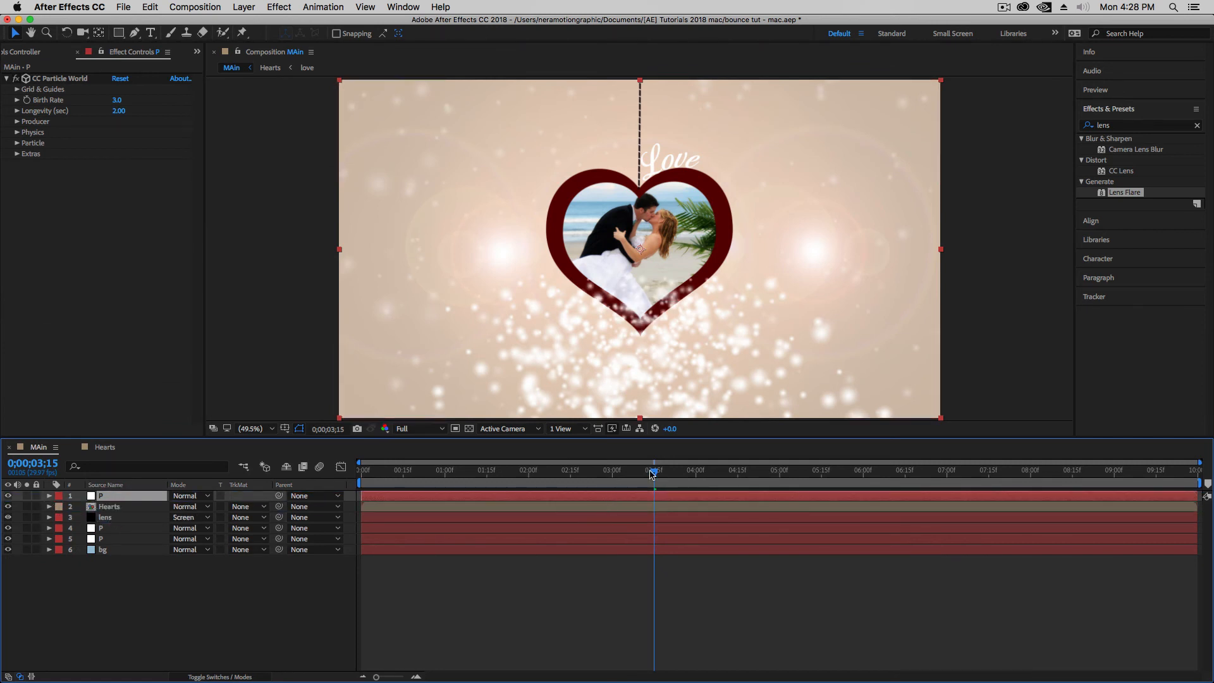
{"action": "left_click_drag", "start_coordinate": [652, 473], "coordinate": [768, 498]}
{"action": "left_click_drag", "start_coordinate": [617, 498], "coordinate": [670, 500]}
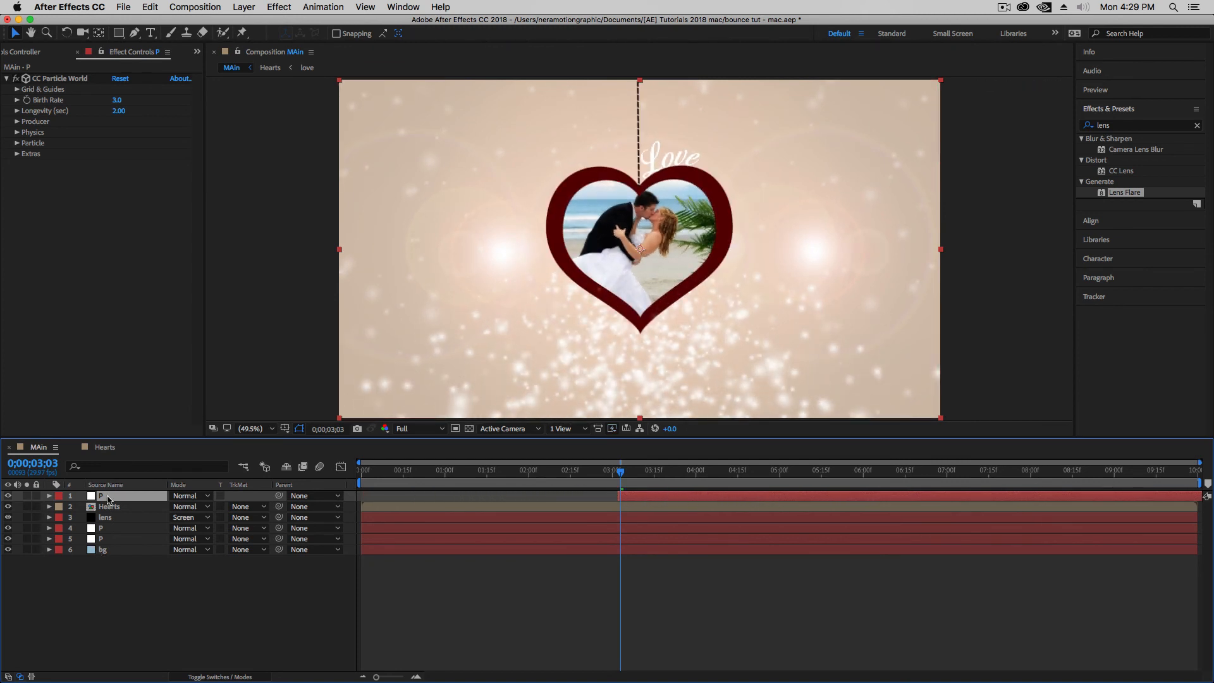
Step: Keyframe the top P layer's Producer Radius Y from 0.000 at 0;00;03;03 to 1.060 at 0;00;05;07, and scrub through the result
{"action": "left_click", "coordinate": [17, 121]}
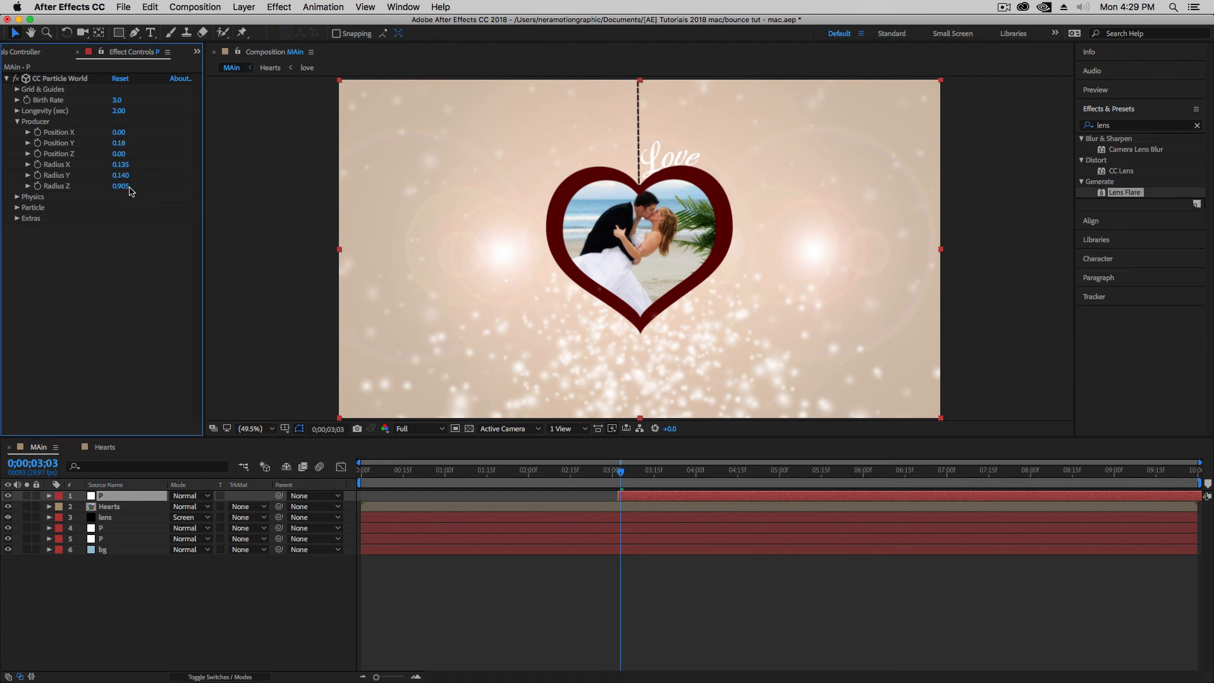
{"action": "left_click_drag", "start_coordinate": [120, 175], "coordinate": [88, 177]}
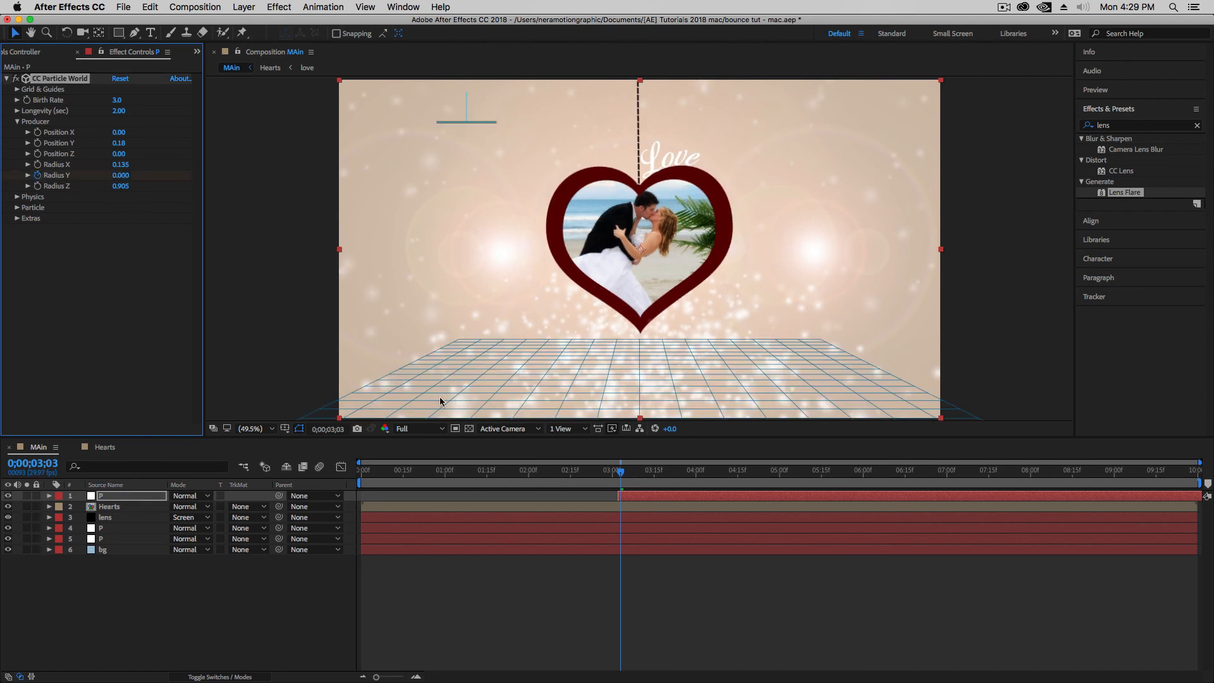
{"action": "left_click_drag", "start_coordinate": [620, 471], "coordinate": [799, 489]}
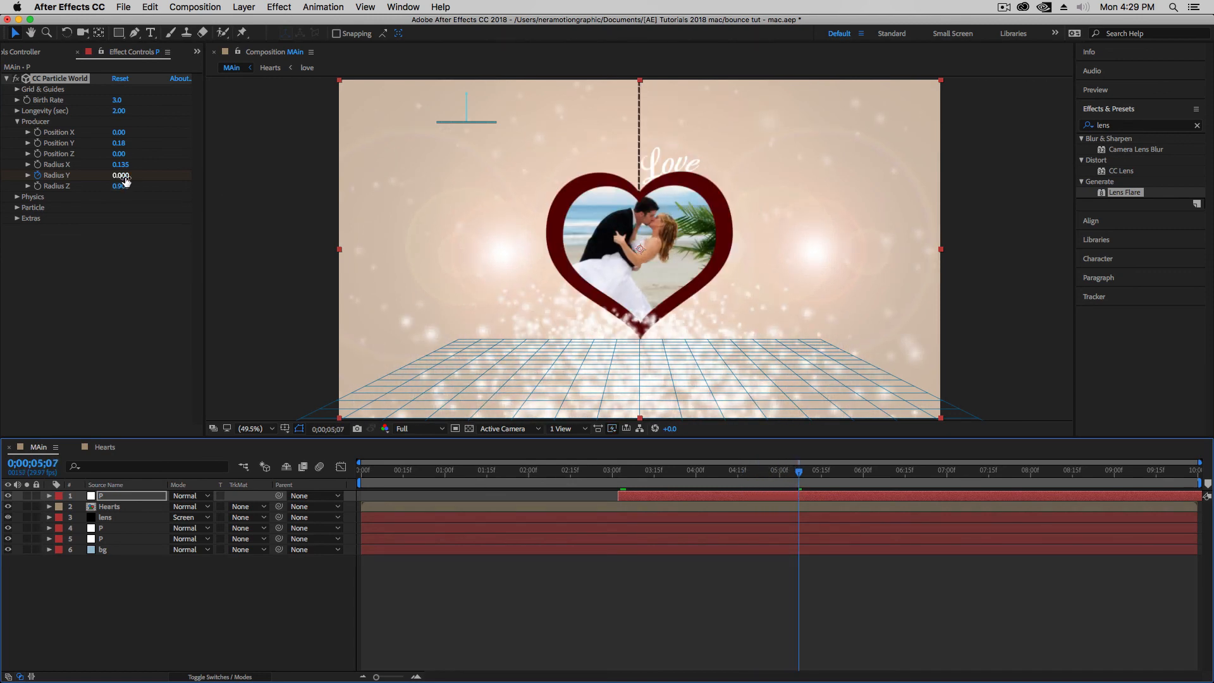
{"action": "left_click_drag", "start_coordinate": [125, 180], "coordinate": [192, 177]}
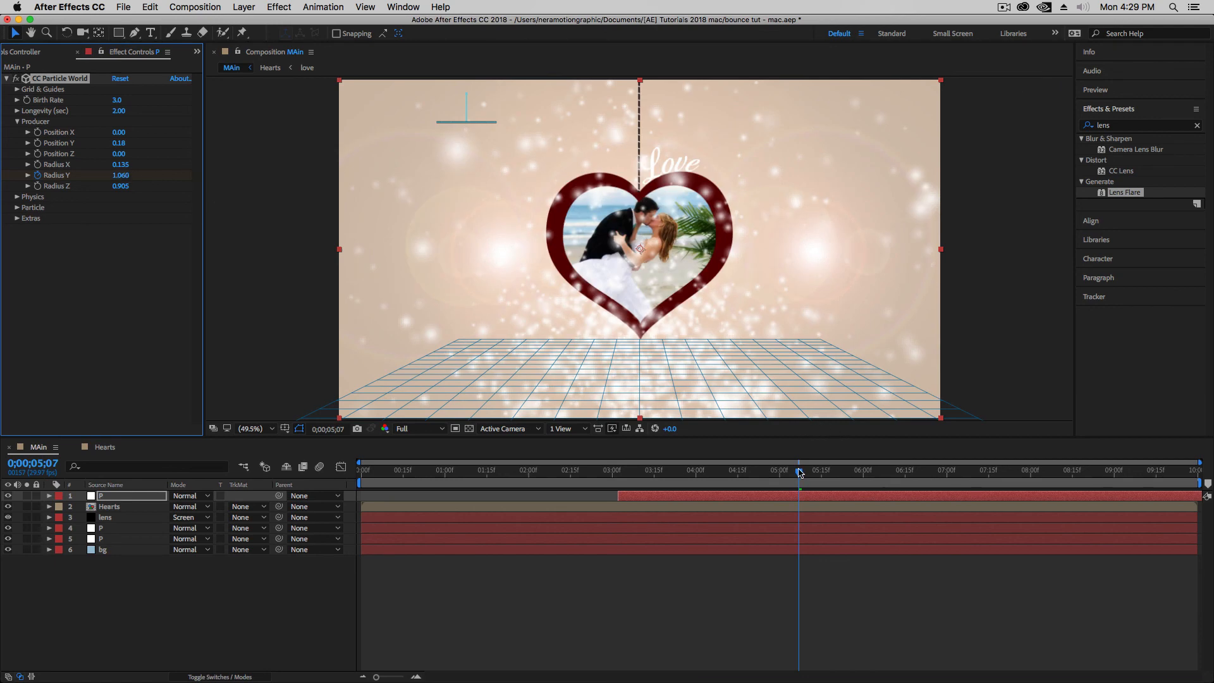
{"action": "left_click_drag", "start_coordinate": [799, 473], "coordinate": [815, 498]}
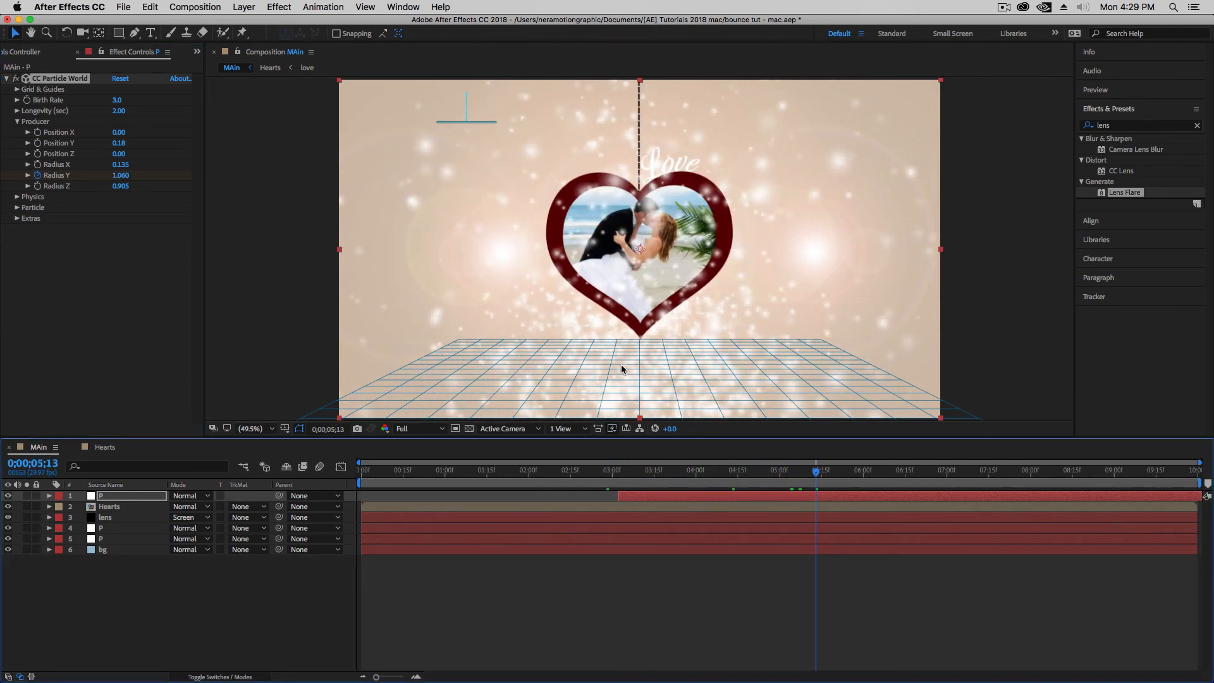
{"action": "left_click_drag", "start_coordinate": [811, 473], "coordinate": [751, 483]}
{"action": "left_click", "coordinate": [574, 609]}
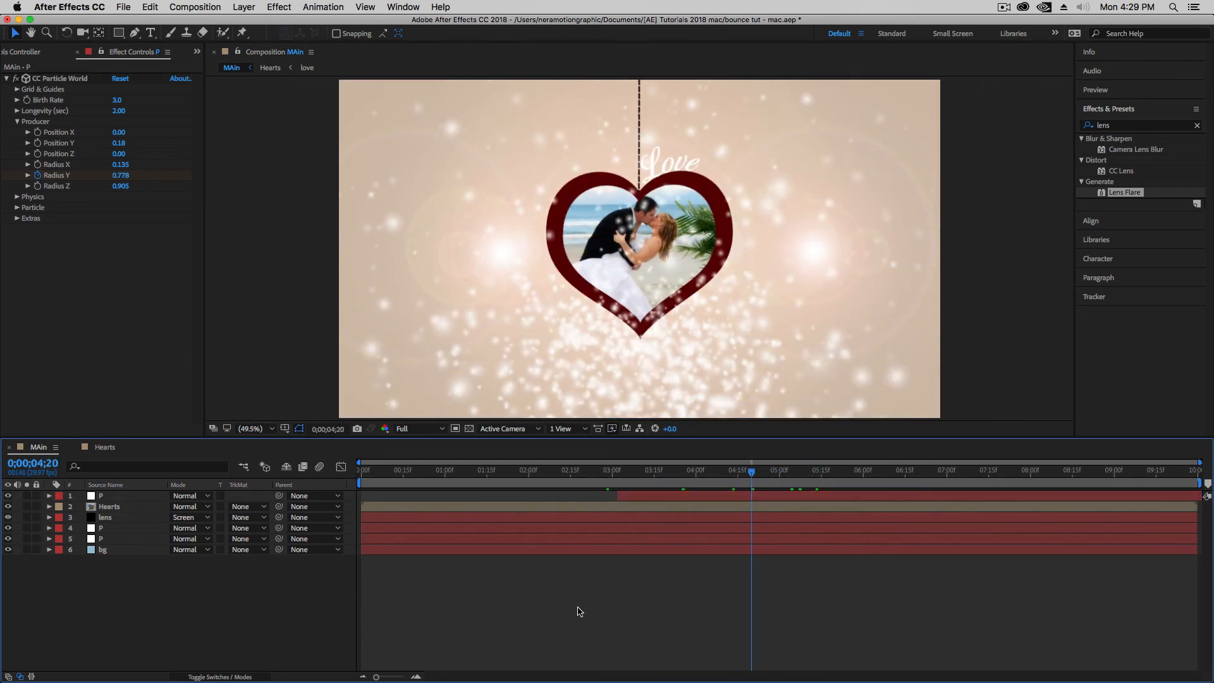
Step: Preview the opening animation, extend the work area's end to about 0;00;06;00, and move the current time to 0;00;04;09
{"action": "key", "text": "space"}
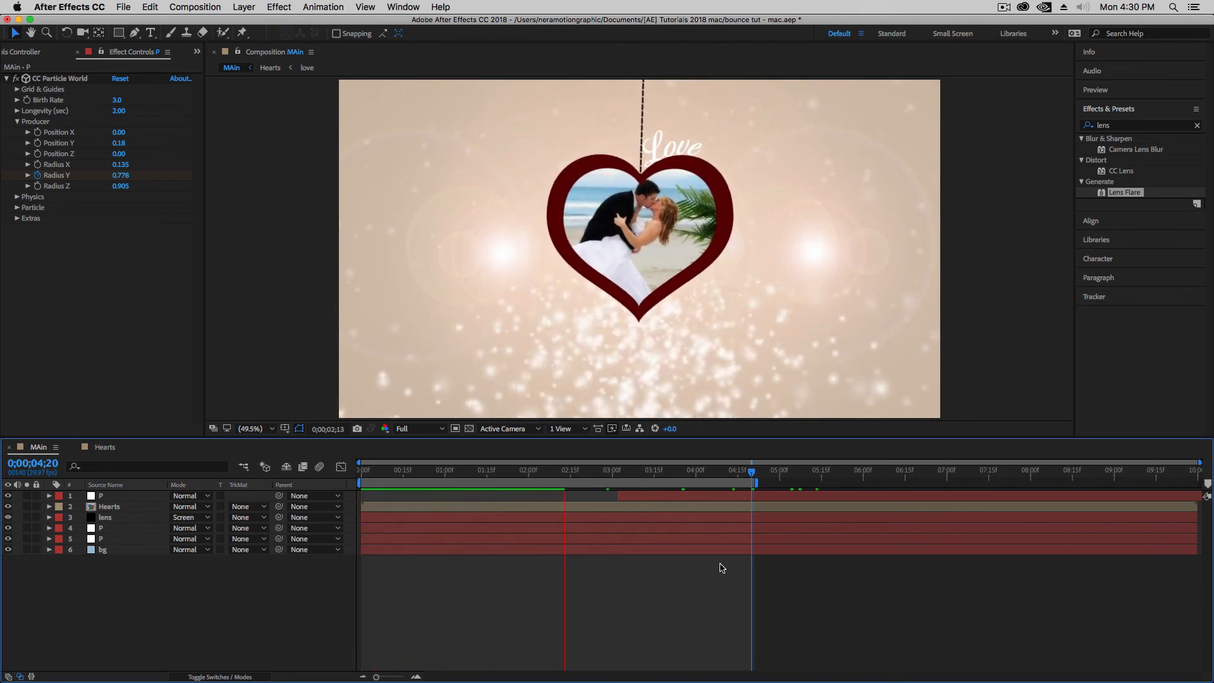
{"action": "key", "text": "space"}
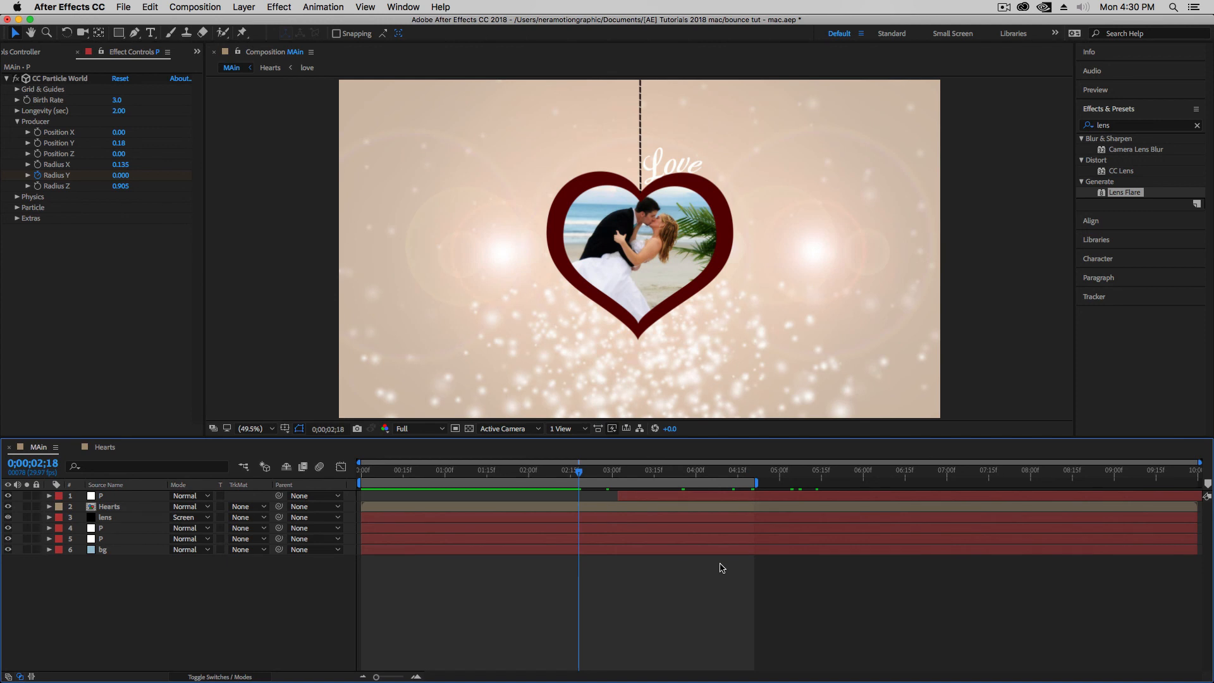
{"action": "key", "text": "n"}
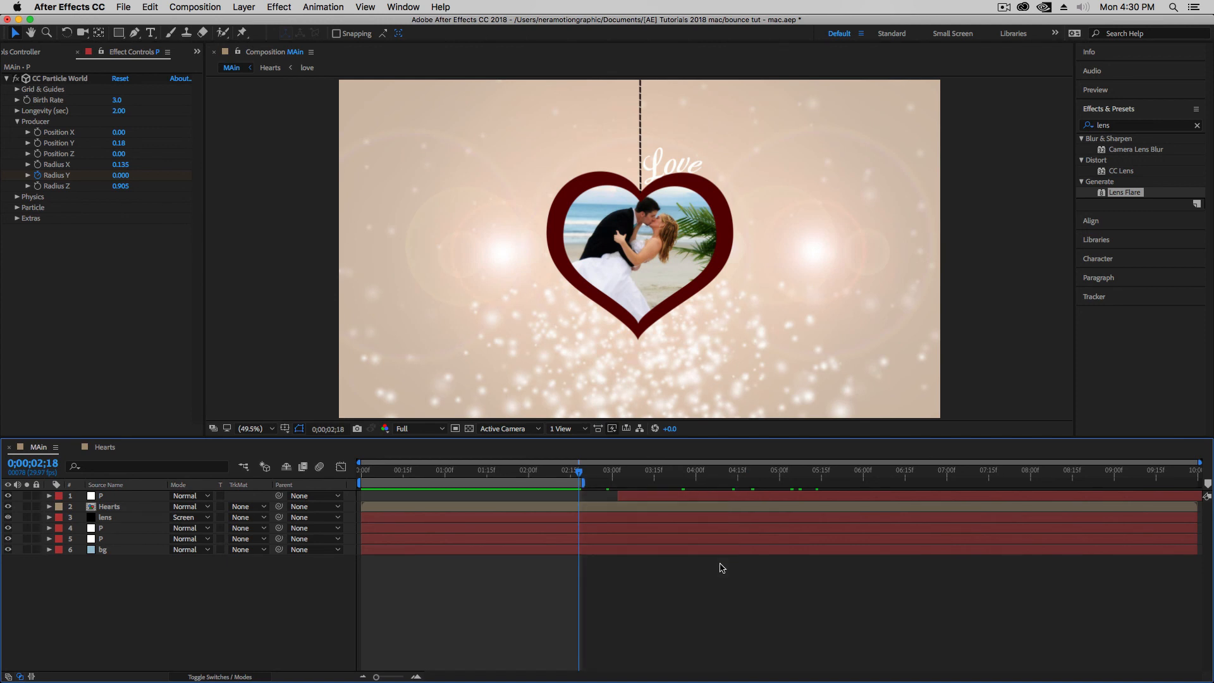
{"action": "key", "text": "space"}
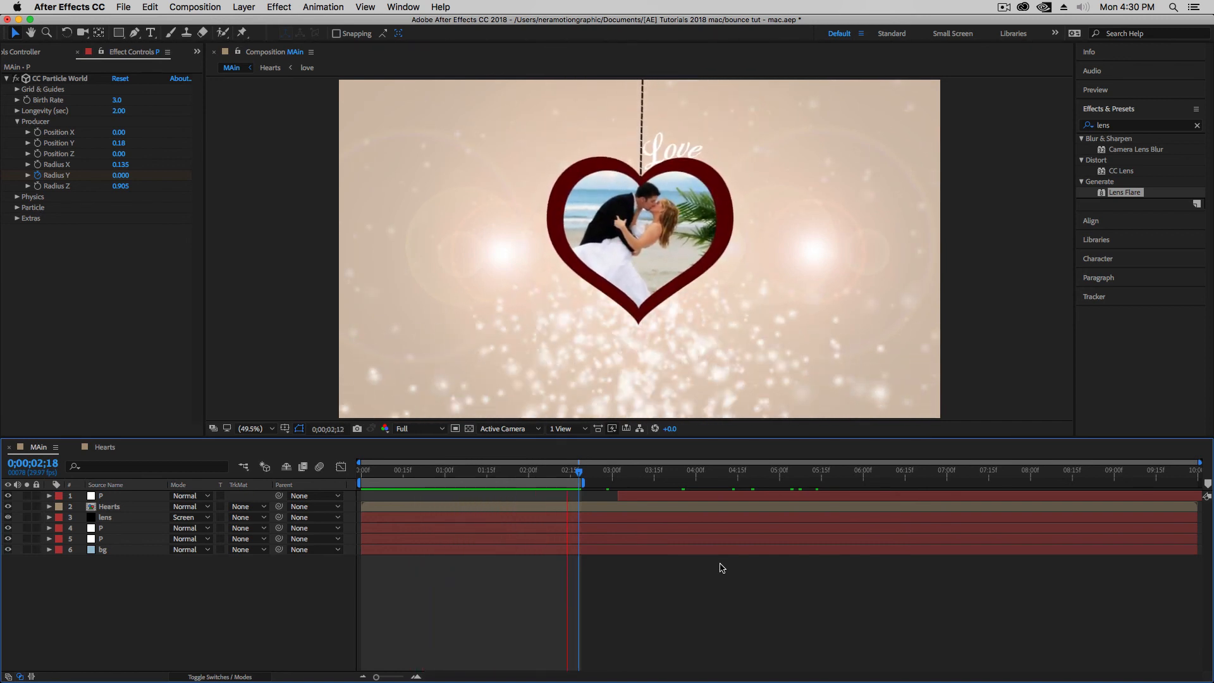
{"action": "key", "text": "space"}
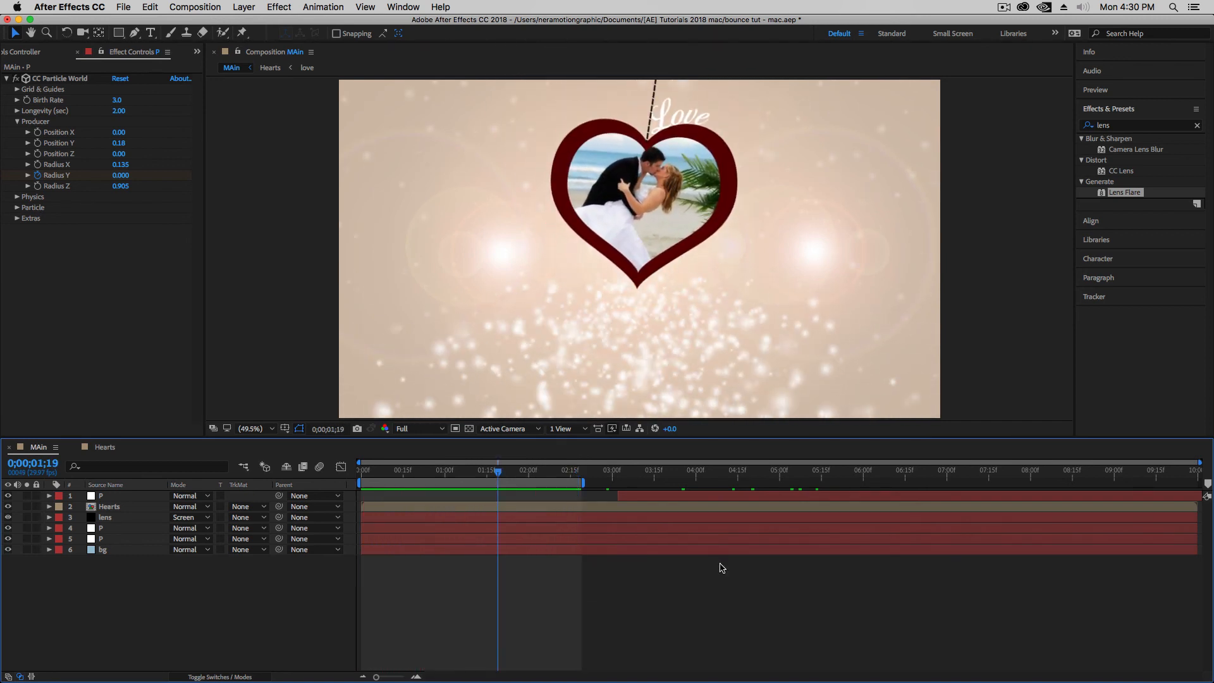
{"action": "left_click_drag", "start_coordinate": [582, 482], "coordinate": [862, 482]}
{"action": "left_click_drag", "start_coordinate": [498, 473], "coordinate": [721, 474]}
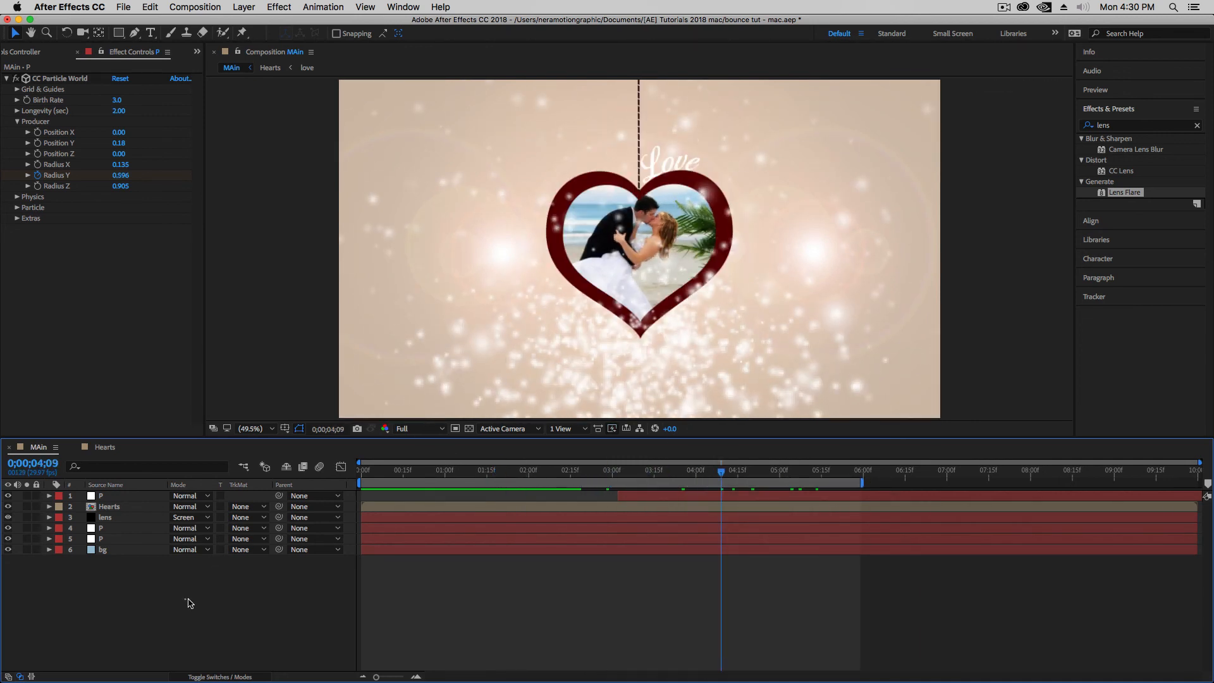
Step: Create a 1920 x 1080 px black solid named len and apply the Lens Flare effect to it
{"action": "key", "text": "super+y"}
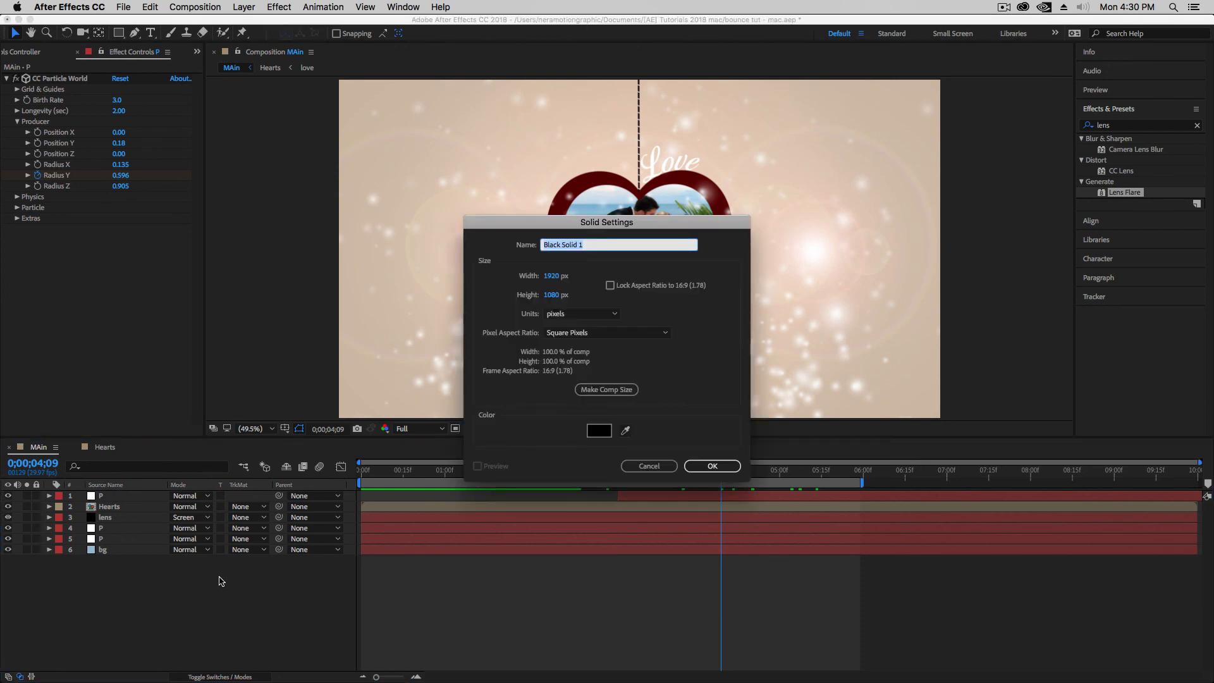
{"action": "key", "text": "BackSpace"}
{"action": "key", "text": "Return"}
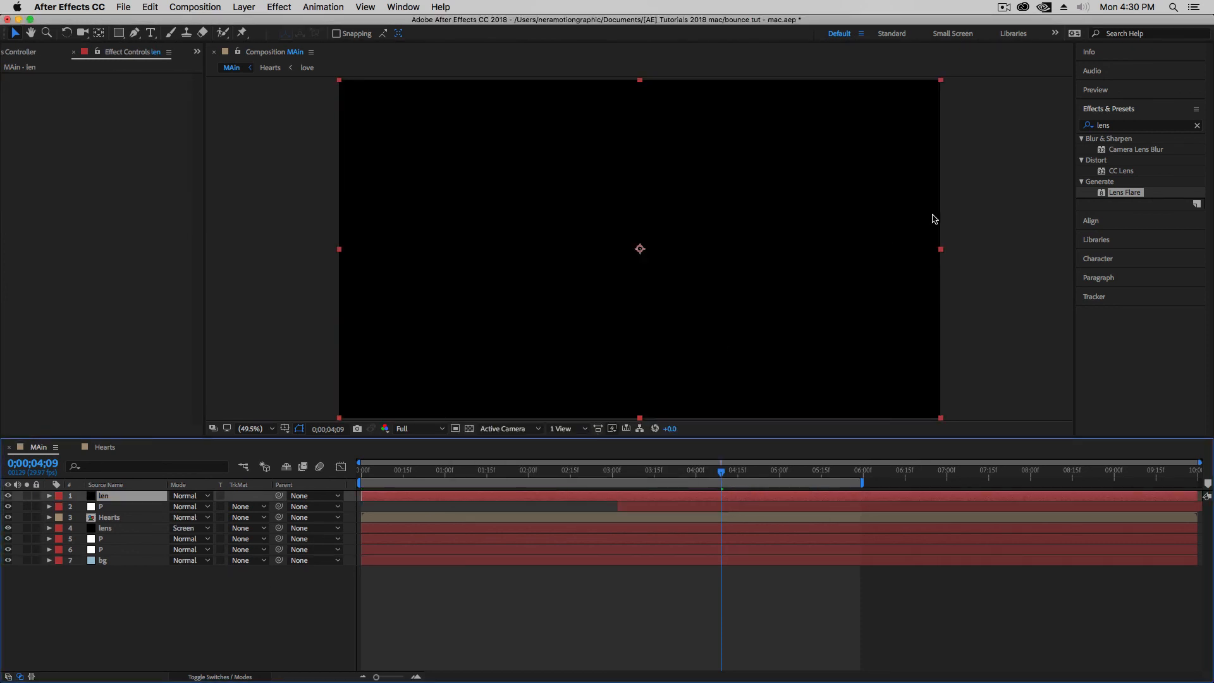
{"action": "left_click_drag", "start_coordinate": [1125, 192], "coordinate": [708, 251]}
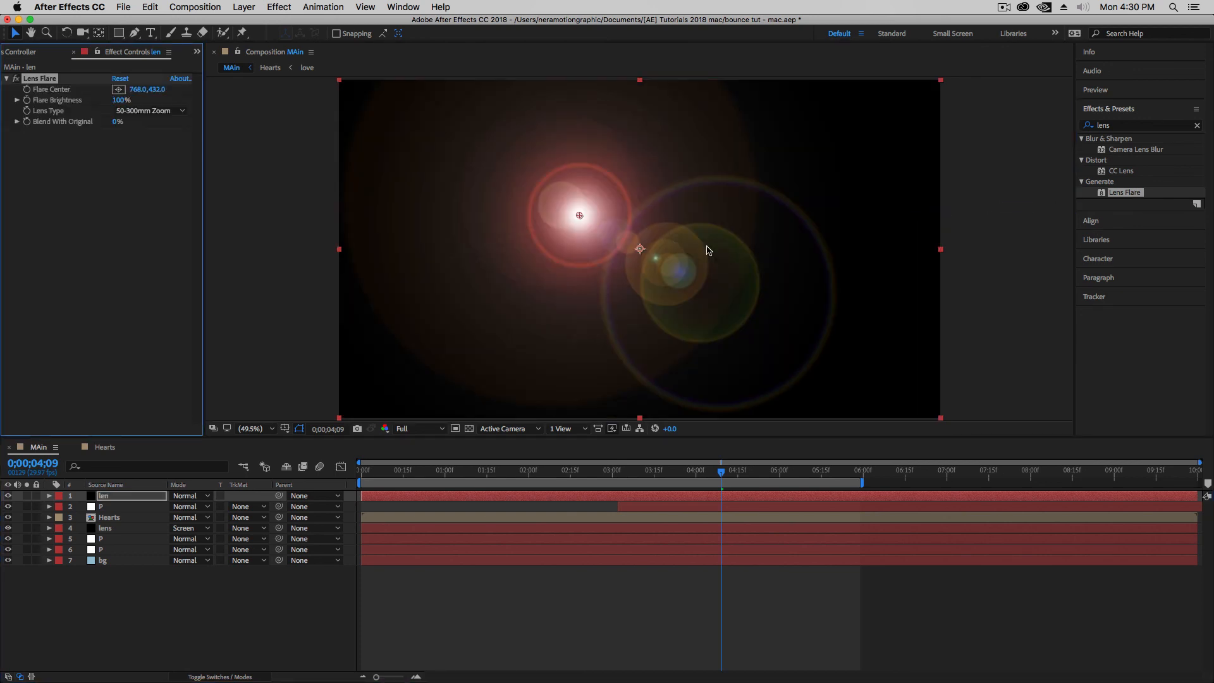
Step: Place the new flare's center at about 961.8, 369.4, set the len layer's blending mode to Screen, and scrub to 0;00;03;20
{"action": "left_click_drag", "start_coordinate": [579, 216], "coordinate": [640, 194]}
{"action": "left_click", "coordinate": [193, 497]}
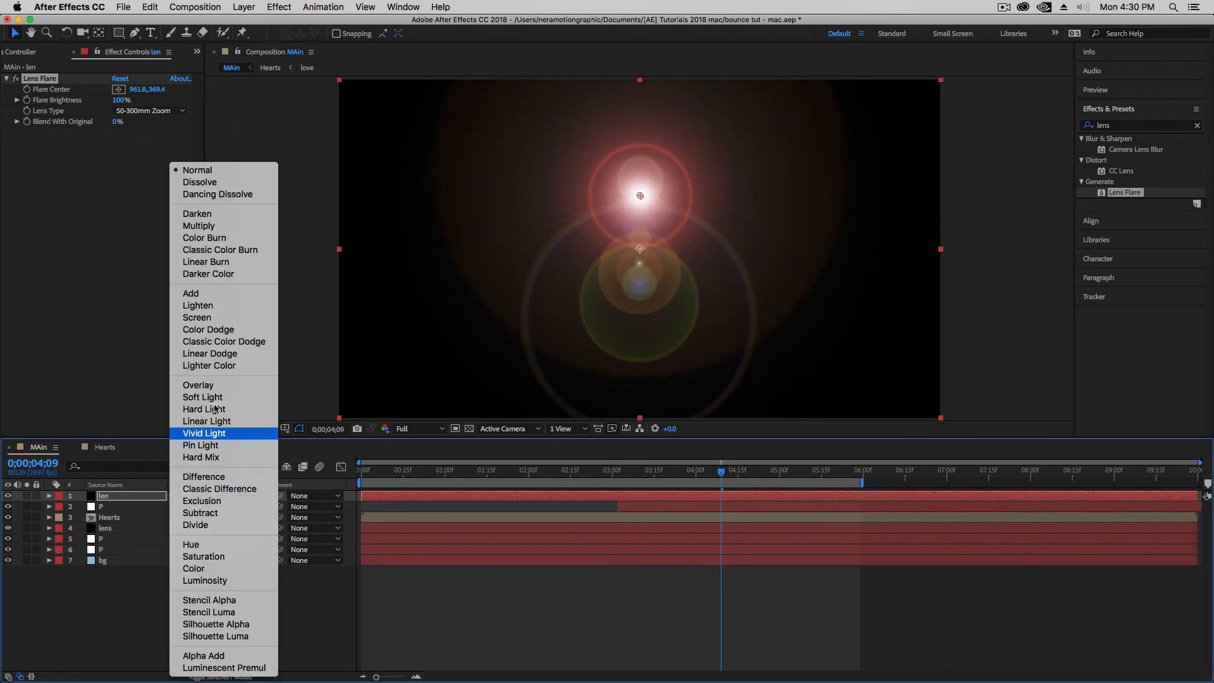
{"action": "left_click", "coordinate": [219, 323]}
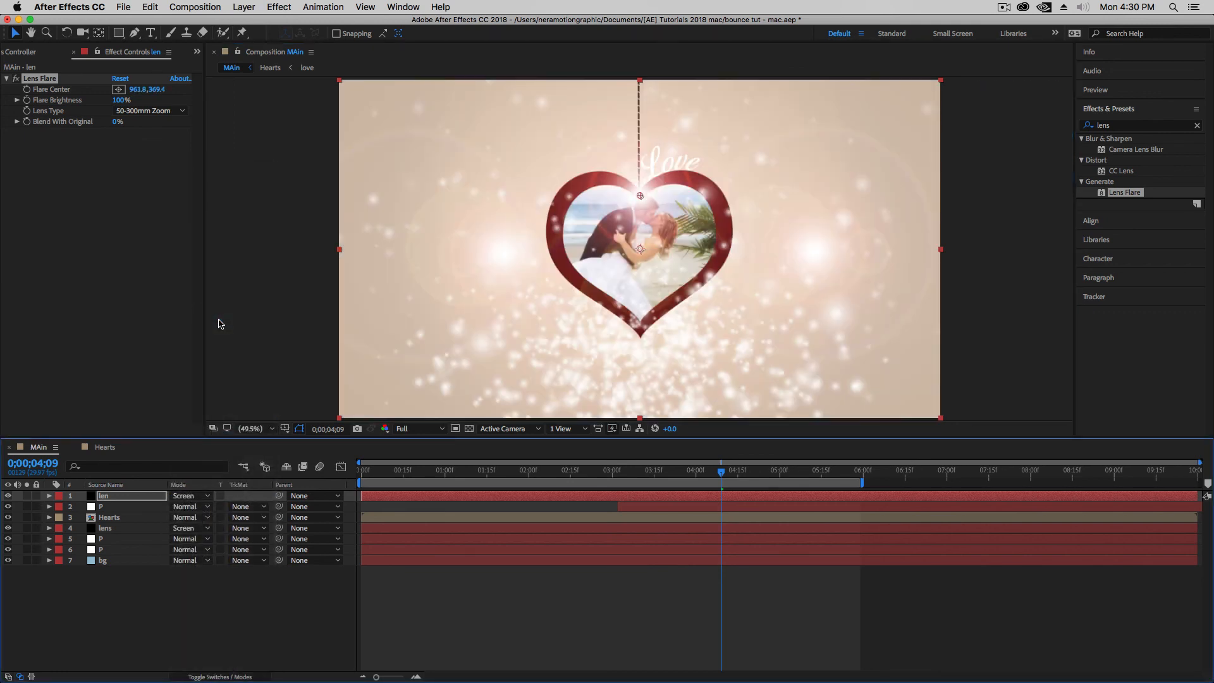
{"action": "left_click_drag", "start_coordinate": [721, 473], "coordinate": [668, 475]}
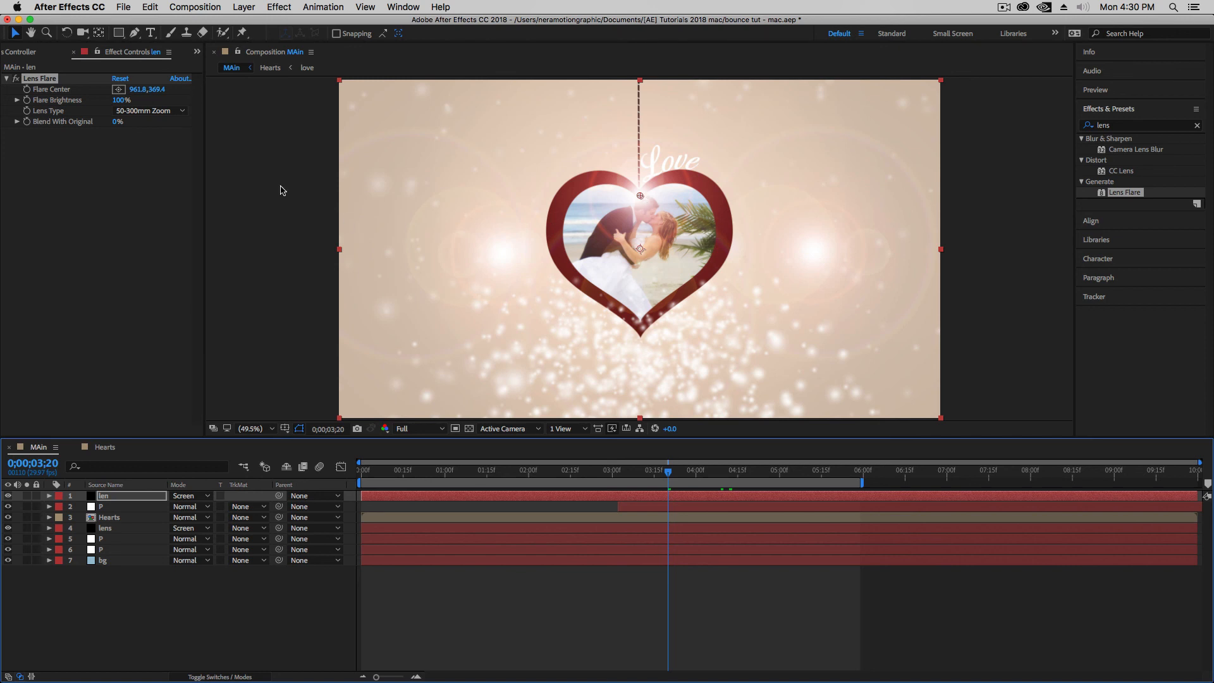
Step: Add the expression wiggle(3,3) to the len layer's Flare Center and play back the flare's motion
{"action": "left_click", "coordinate": [27, 89], "text": "alt"}
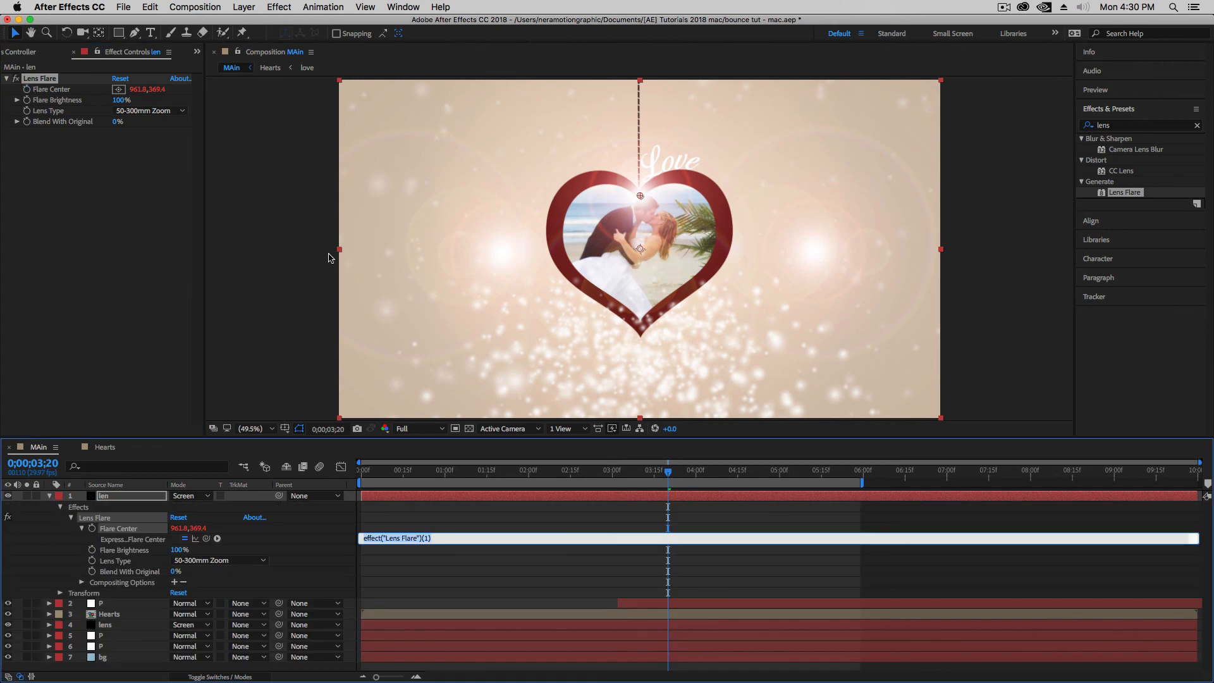
{"action": "type", "text": "wiggle(3"}
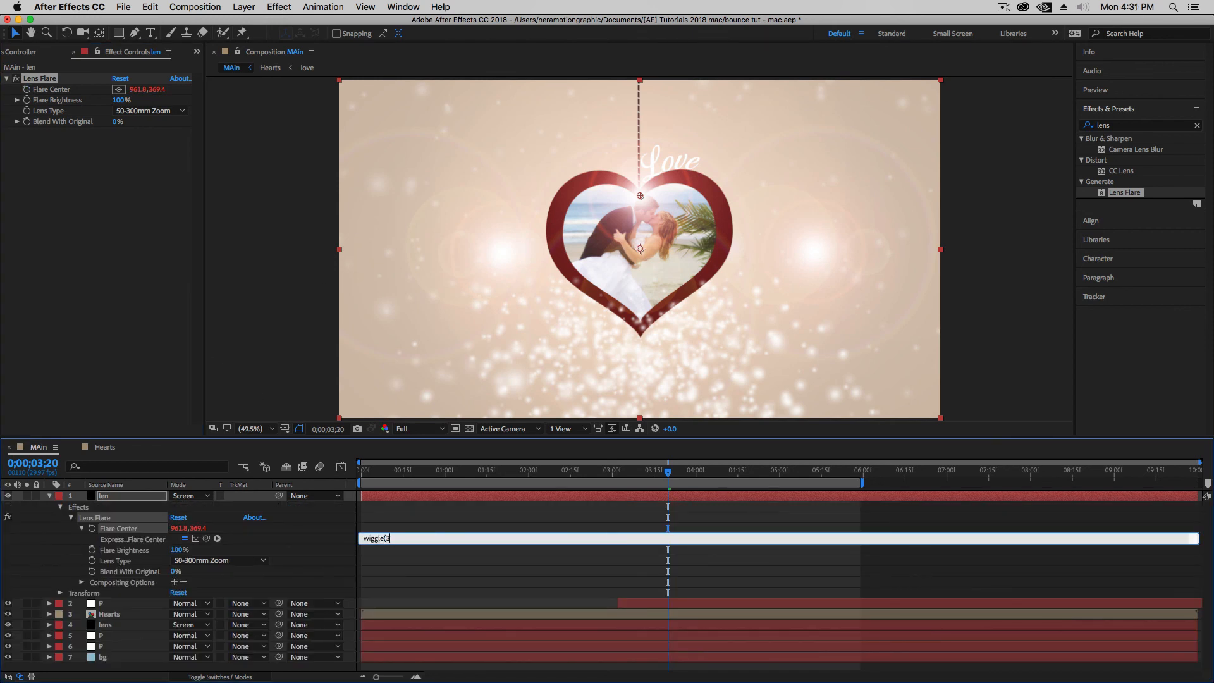
{"action": "type", "text": ",3"}
{"action": "left_click", "coordinate": [400, 522]}
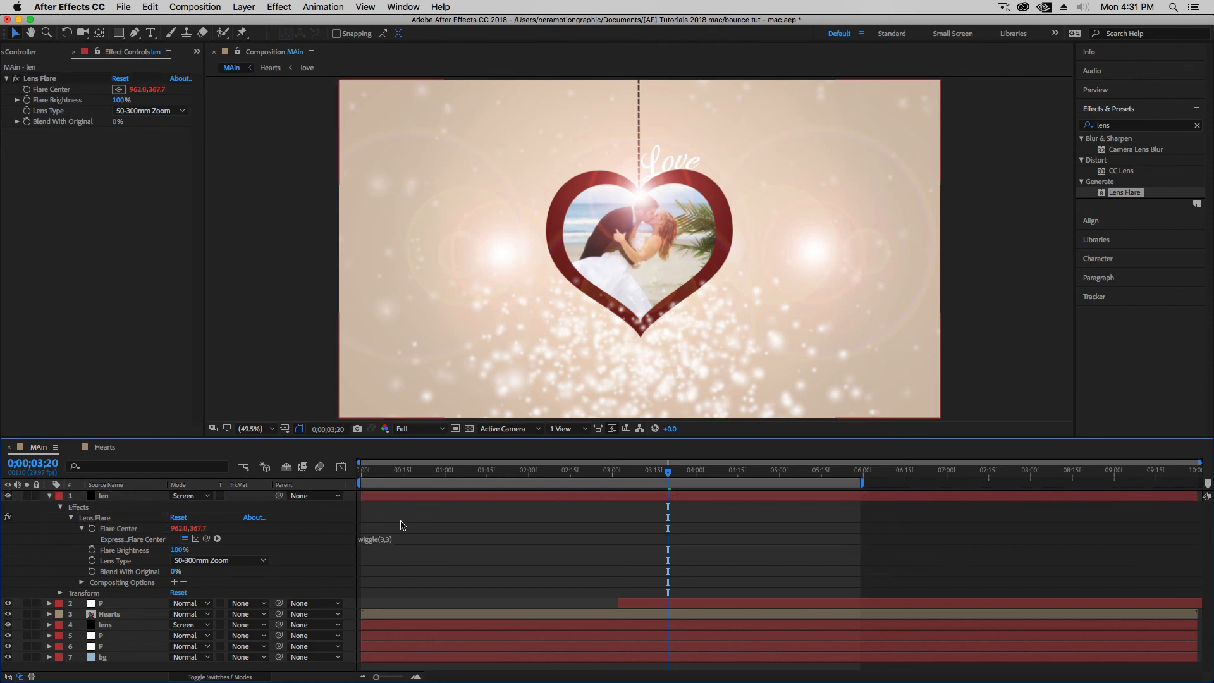
{"action": "left_click_drag", "start_coordinate": [672, 476], "coordinate": [571, 512]}
{"action": "key", "text": "space"}
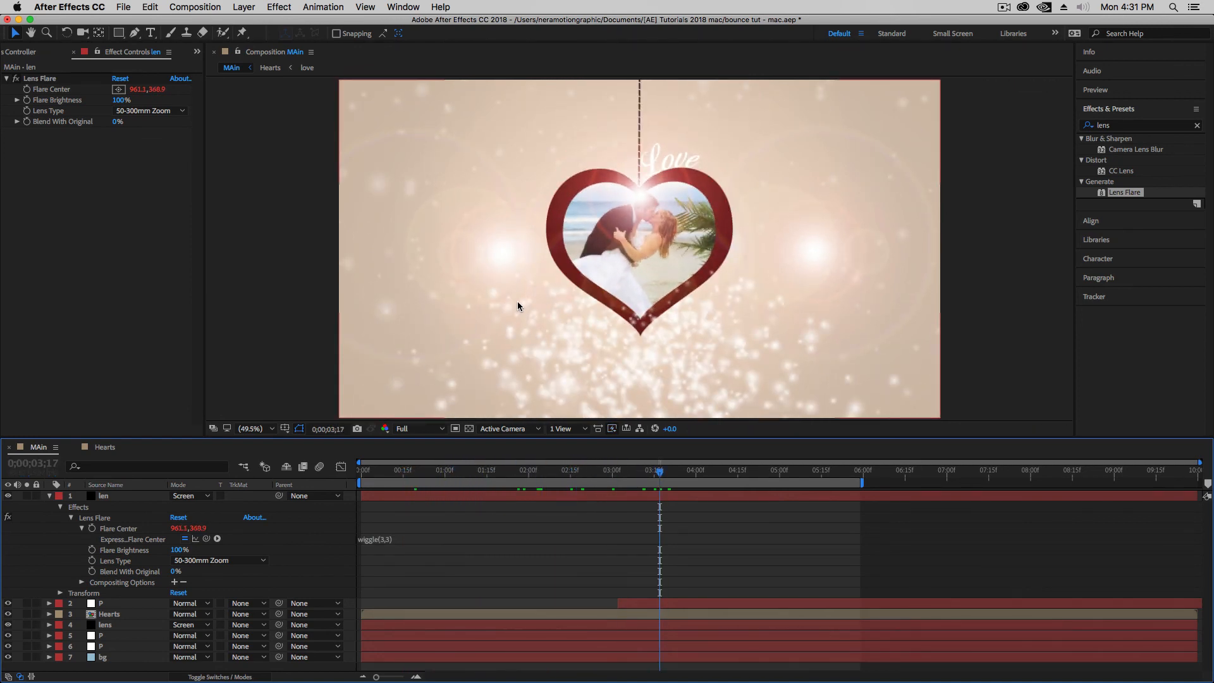
Step: Open the love composition inside Hearts and change the Love text's fill color to dark red
{"action": "left_click", "coordinate": [117, 450]}
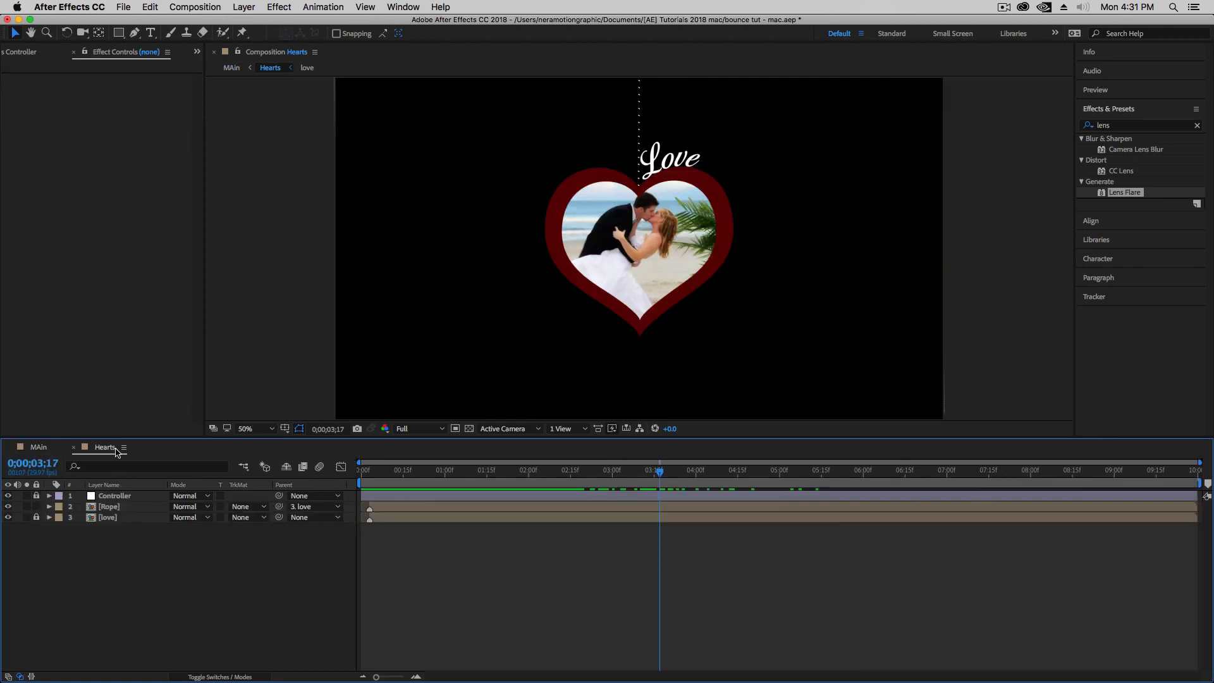
{"action": "double_click", "coordinate": [101, 518]}
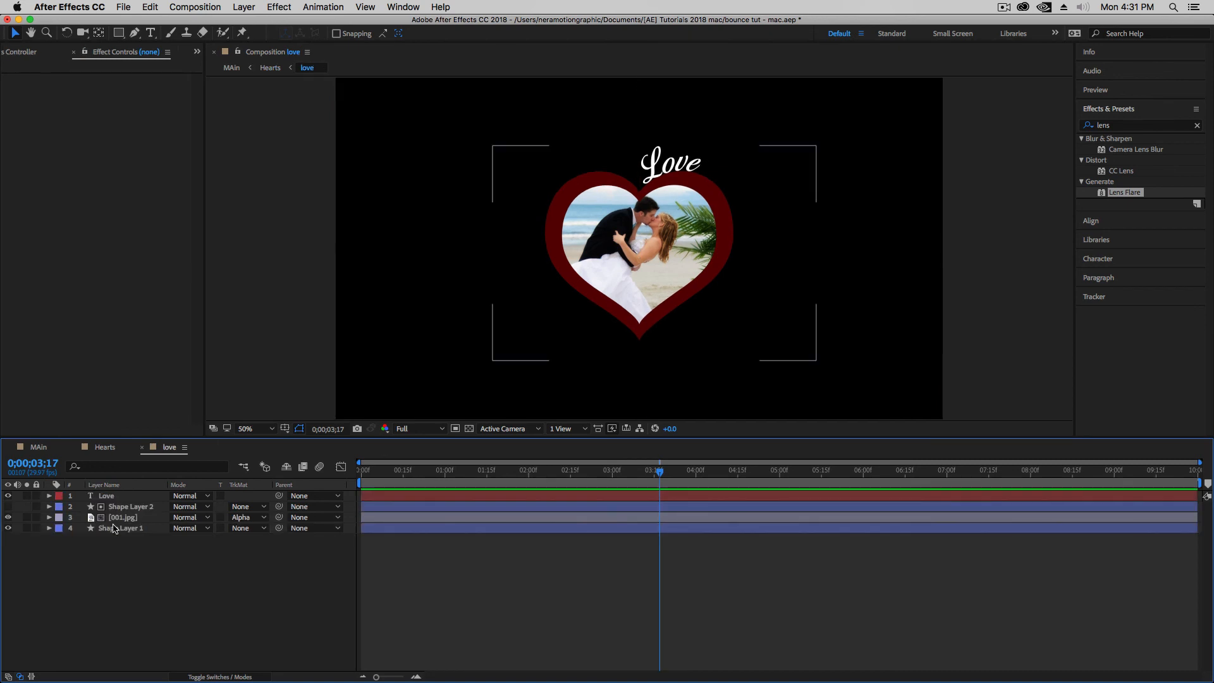
{"action": "left_click", "coordinate": [114, 496]}
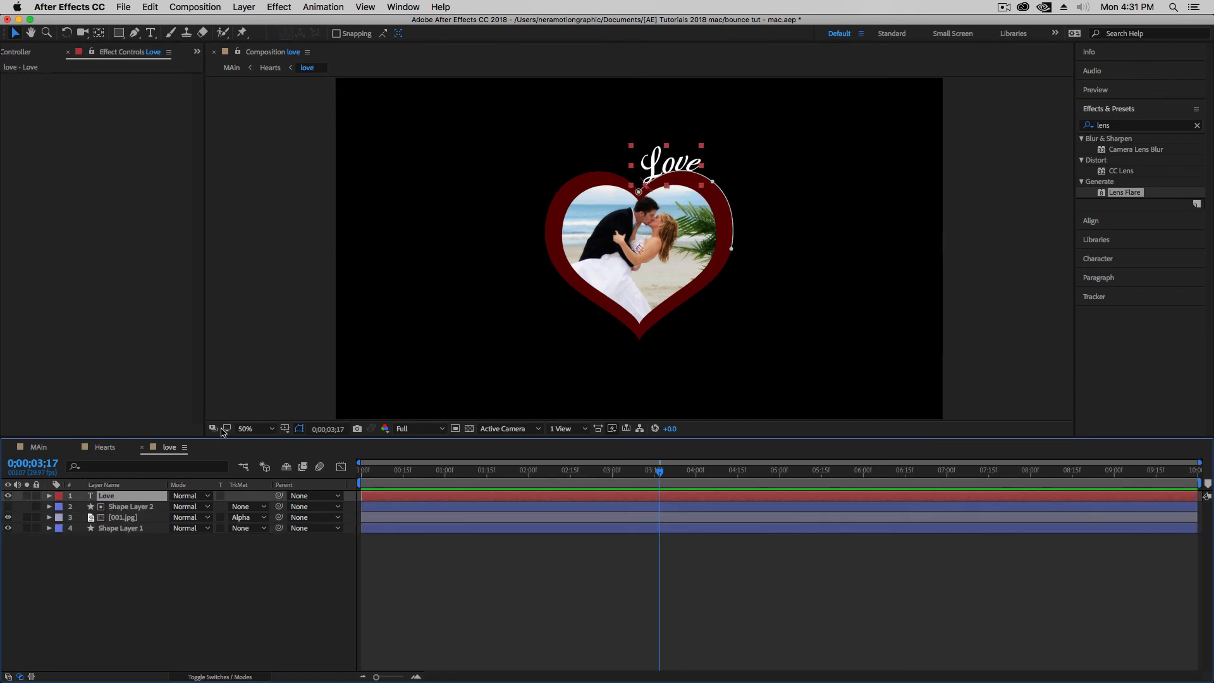
{"action": "double_click", "coordinate": [101, 496]}
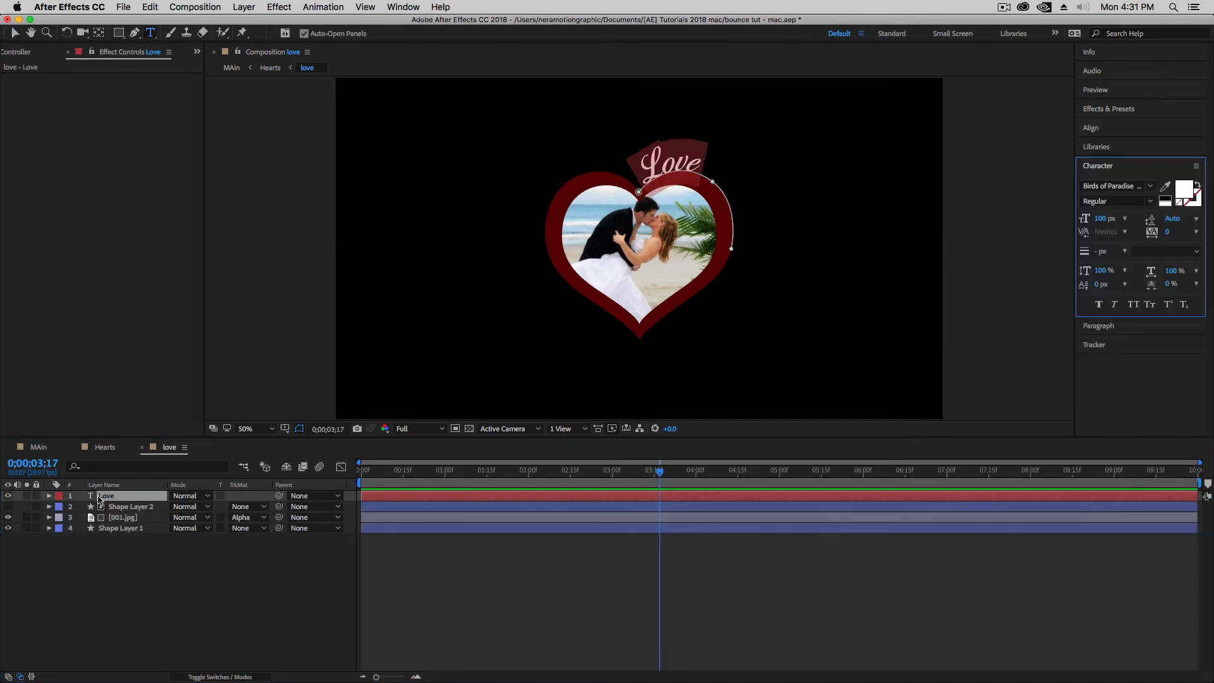
{"action": "left_click", "coordinate": [1191, 191]}
{"action": "left_click_drag", "start_coordinate": [873, 349], "coordinate": [925, 363]}
{"action": "left_click", "coordinate": [1035, 307]}
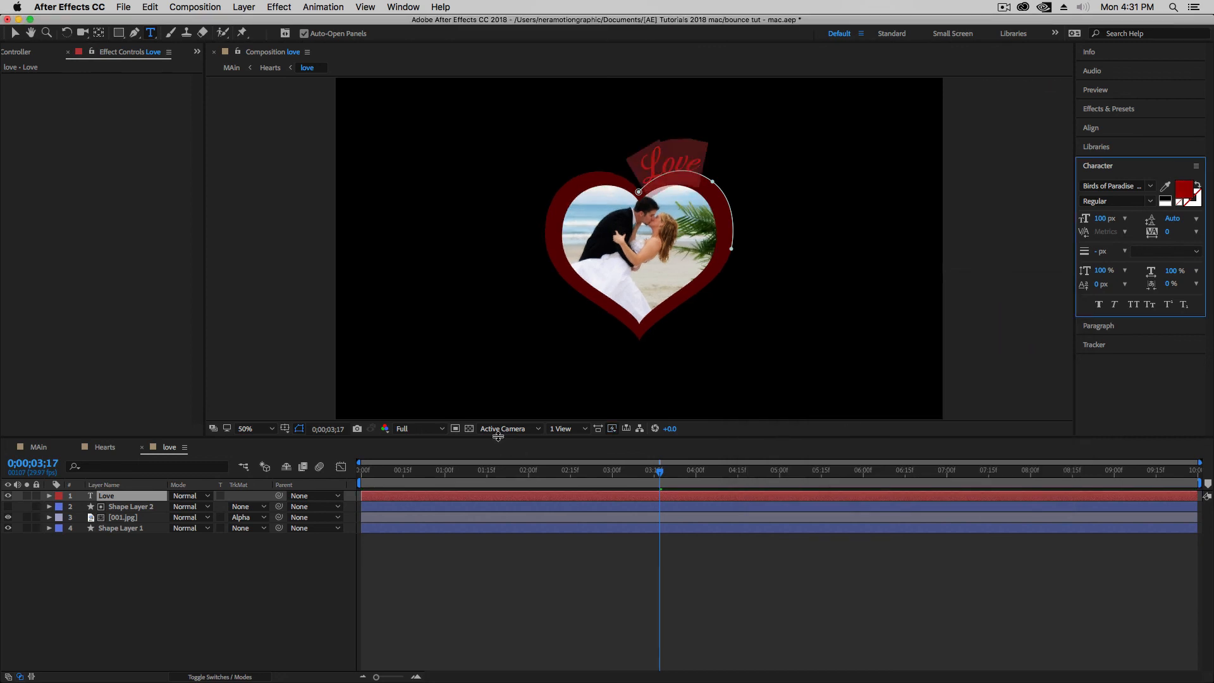
Step: Return to the MAin composition, set the preview resolution to Half, and play the animation through to about 0;00;04;05
{"action": "left_click", "coordinate": [38, 447]}
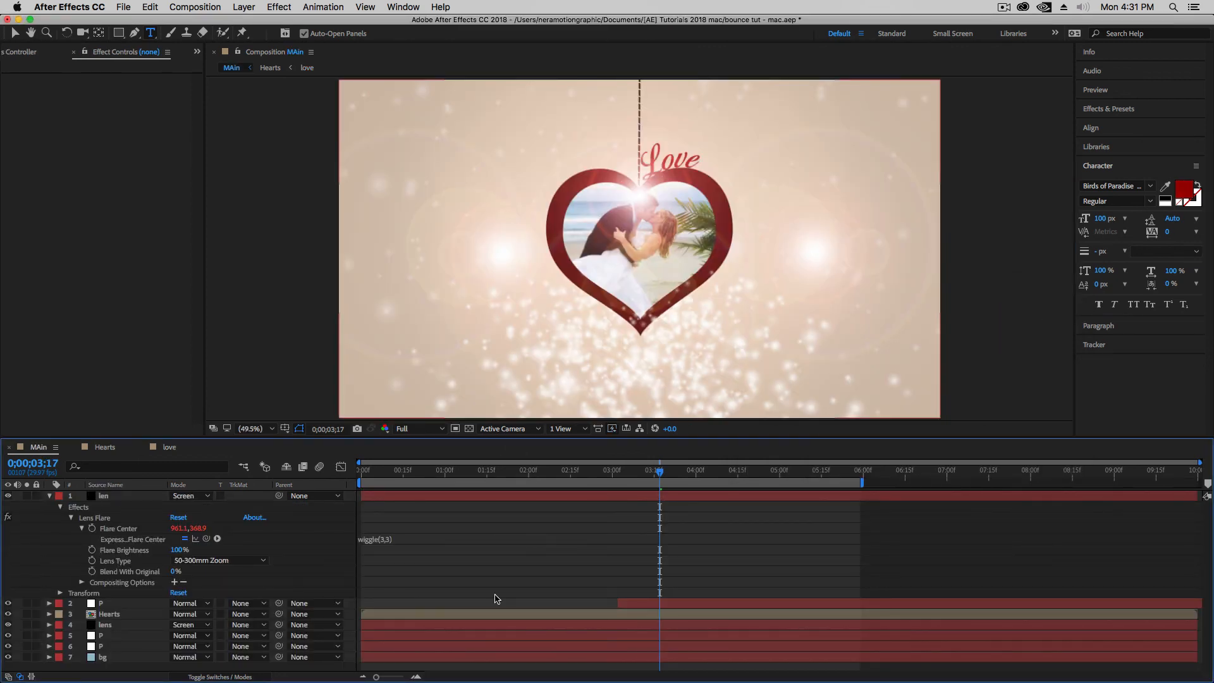
{"action": "left_click", "coordinate": [626, 471]}
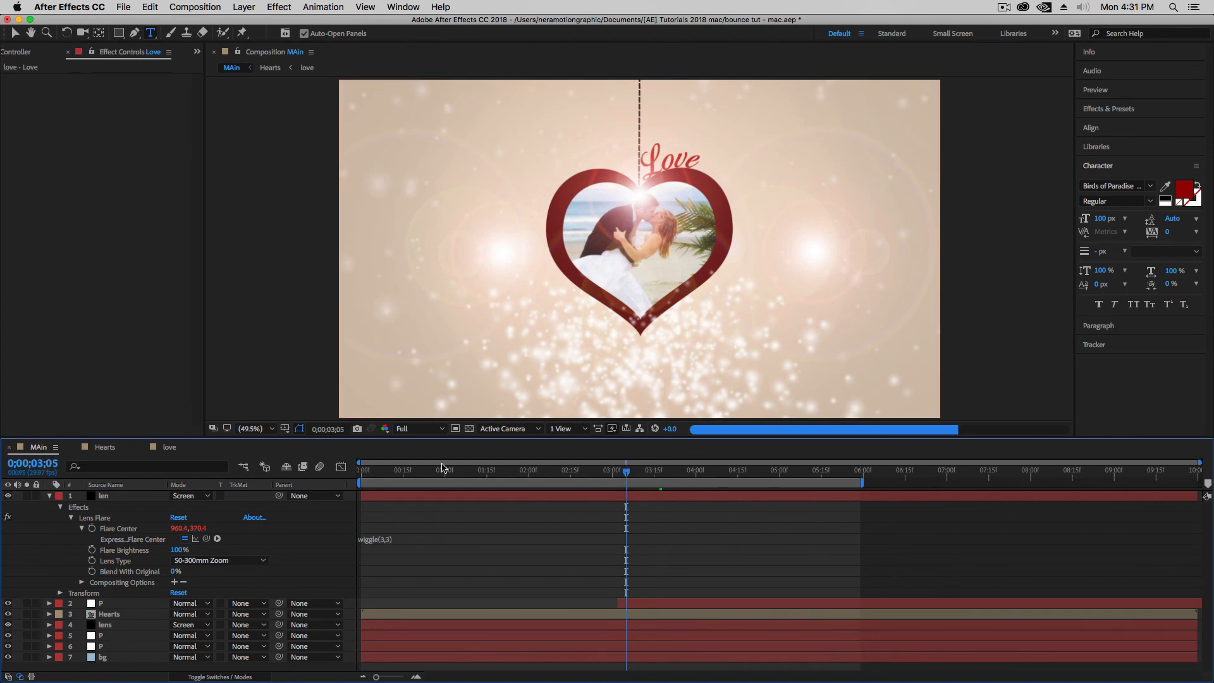
{"action": "left_click", "coordinate": [405, 428]}
{"action": "left_click", "coordinate": [415, 472]}
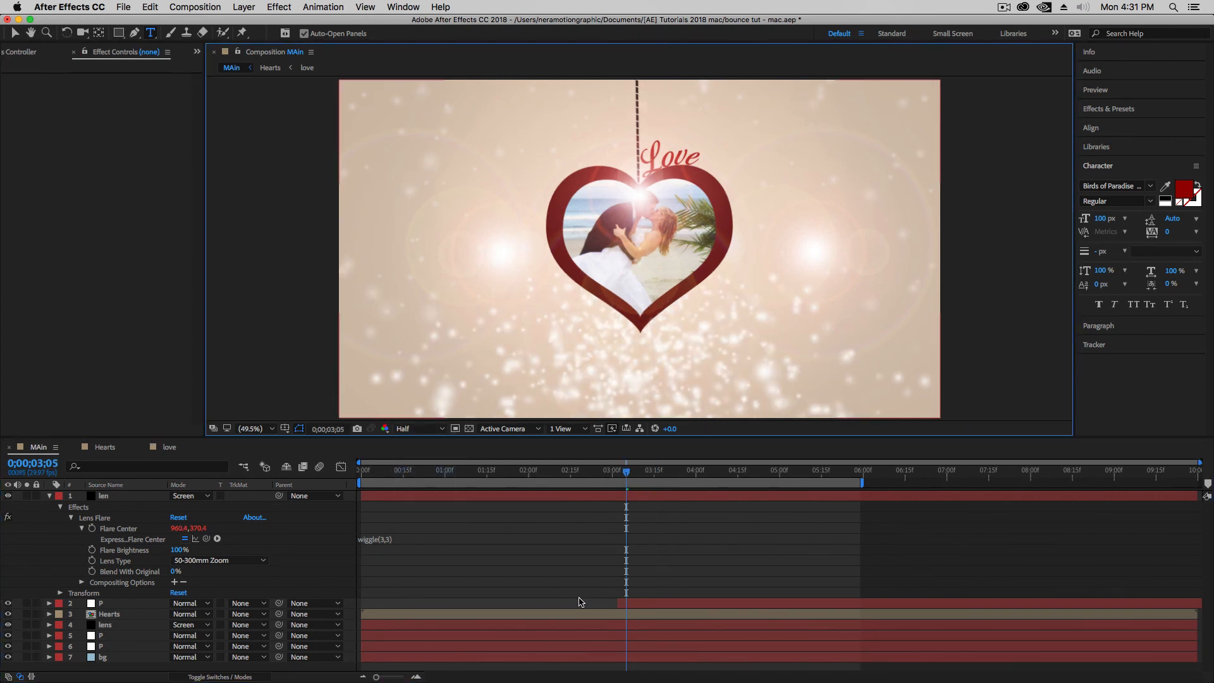
{"action": "key", "text": "space"}
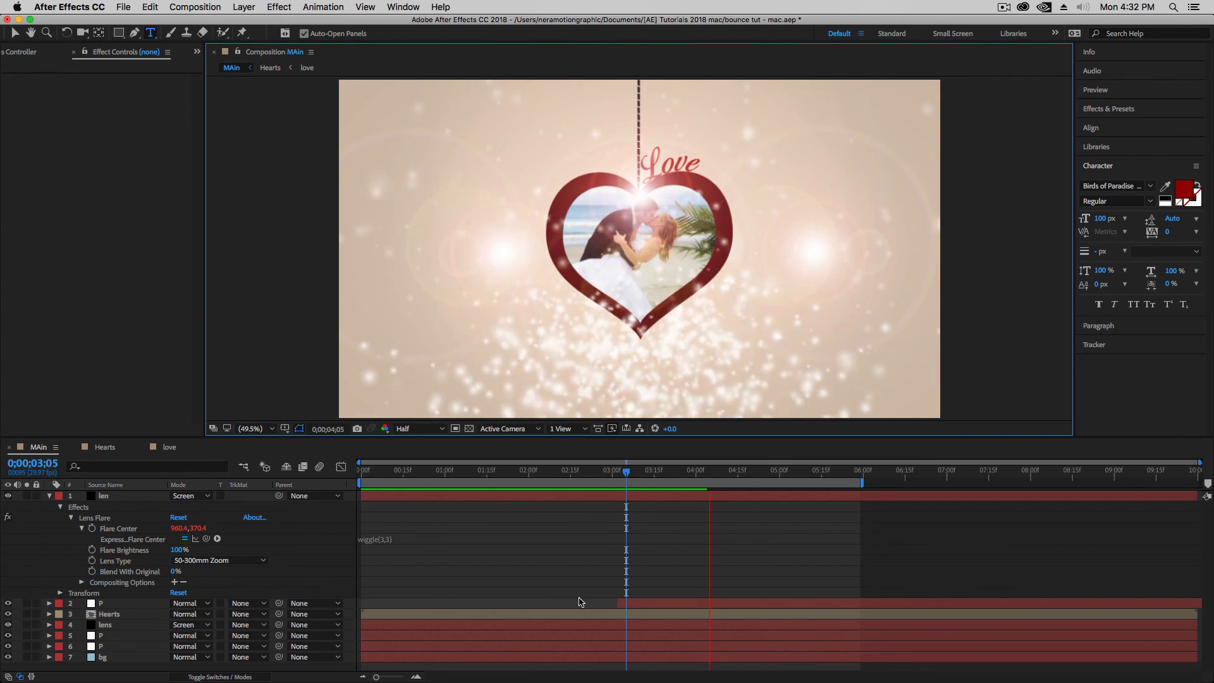
{"action": "key", "text": "space"}
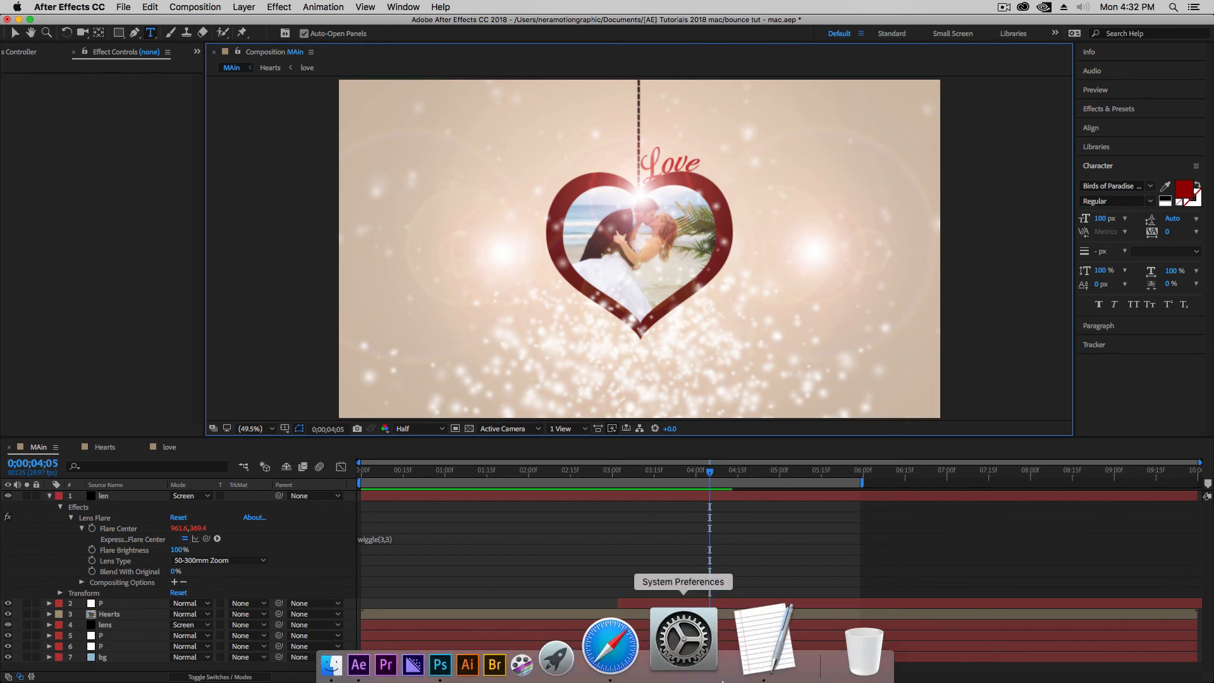
Step: Switch to Safari and look through the Nera Studio projects and Photoshop shapes pages and the Nera Studio and Graphic Neras TV YouTube channels
{"action": "left_click", "coordinate": [684, 664]}
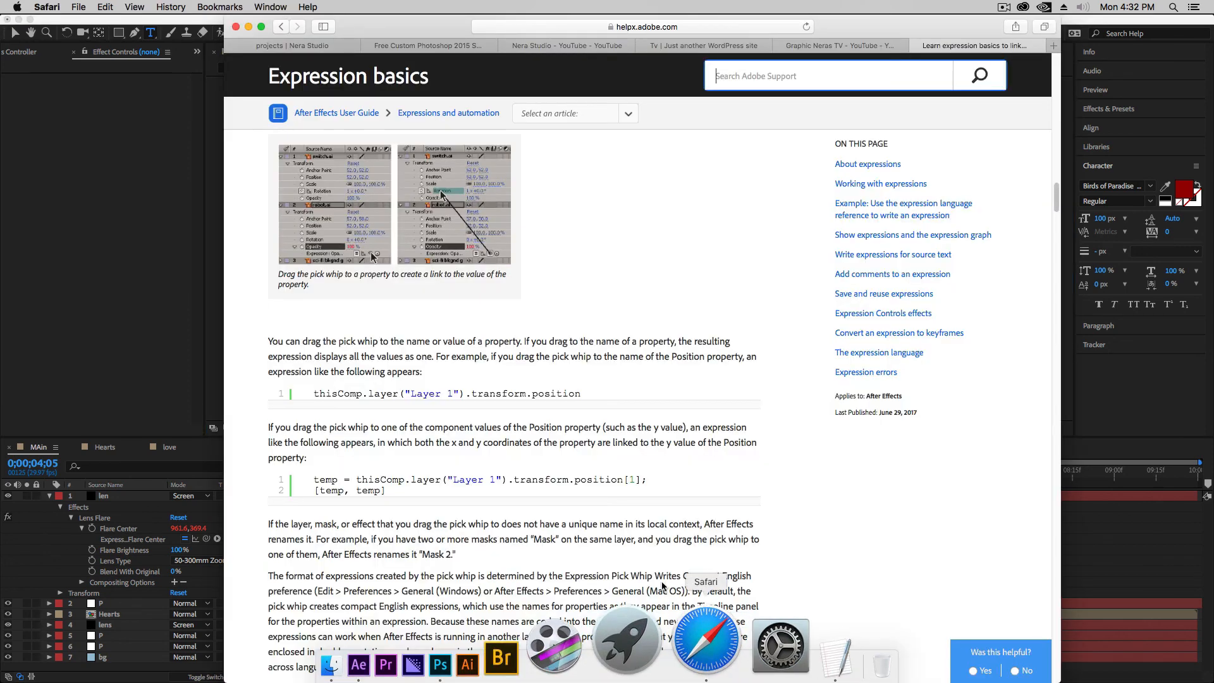
{"action": "left_click", "coordinate": [283, 46]}
{"action": "scroll", "coordinate": [528, 342], "scroll_direction": "down", "scroll_amount": 1}
{"action": "scroll", "coordinate": [527, 342], "scroll_direction": "up", "scroll_amount": 3}
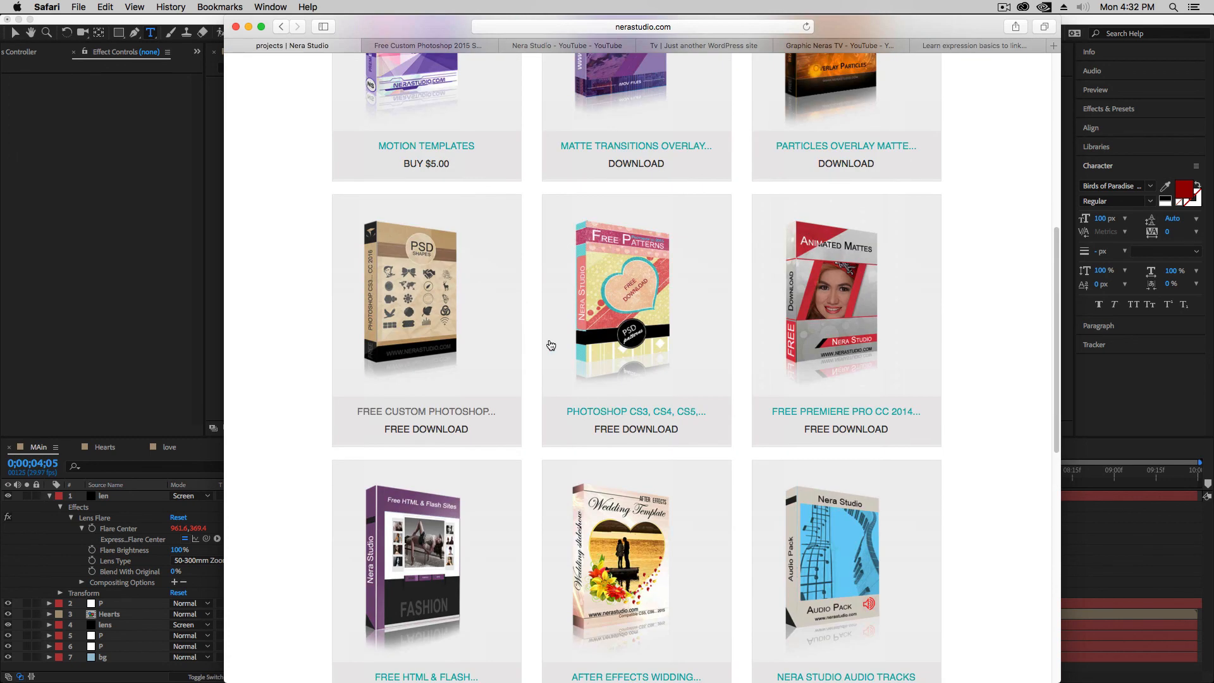
{"action": "scroll", "coordinate": [548, 333], "scroll_direction": "up", "scroll_amount": 3}
{"action": "left_click", "coordinate": [432, 46]}
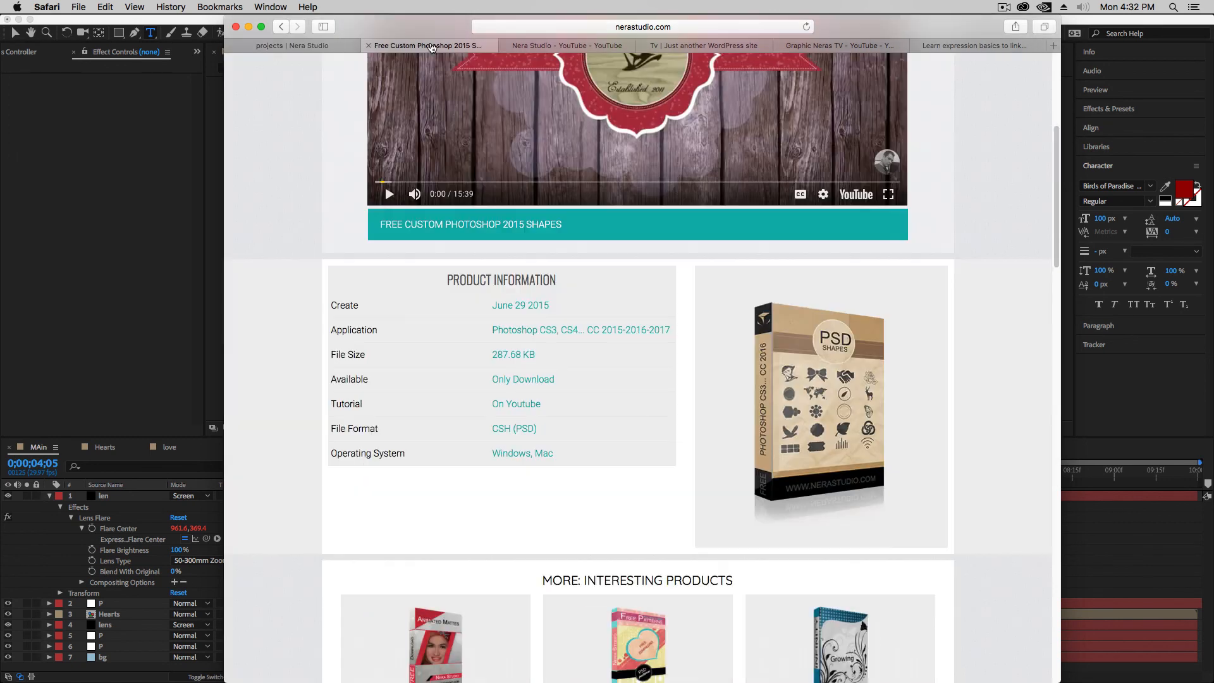
{"action": "left_click", "coordinate": [538, 45]}
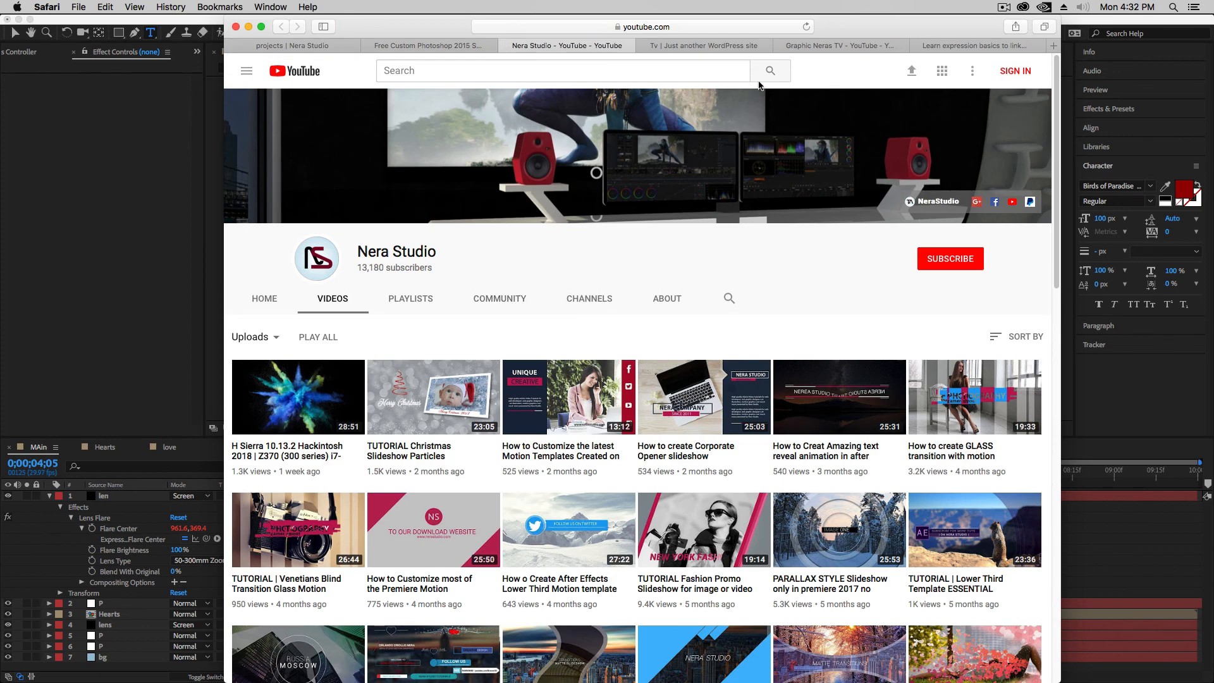
{"action": "left_click", "coordinate": [713, 46]}
{"action": "left_click", "coordinate": [795, 47]}
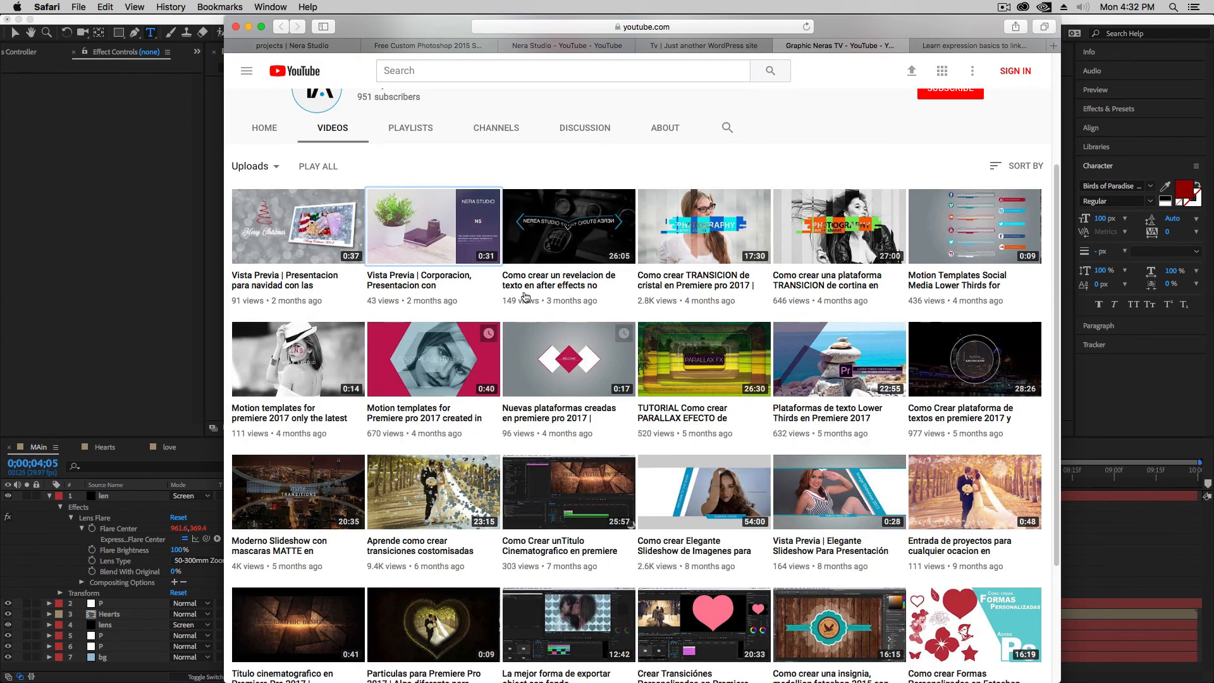
{"action": "scroll", "coordinate": [487, 332], "scroll_direction": "up", "scroll_amount": 3}
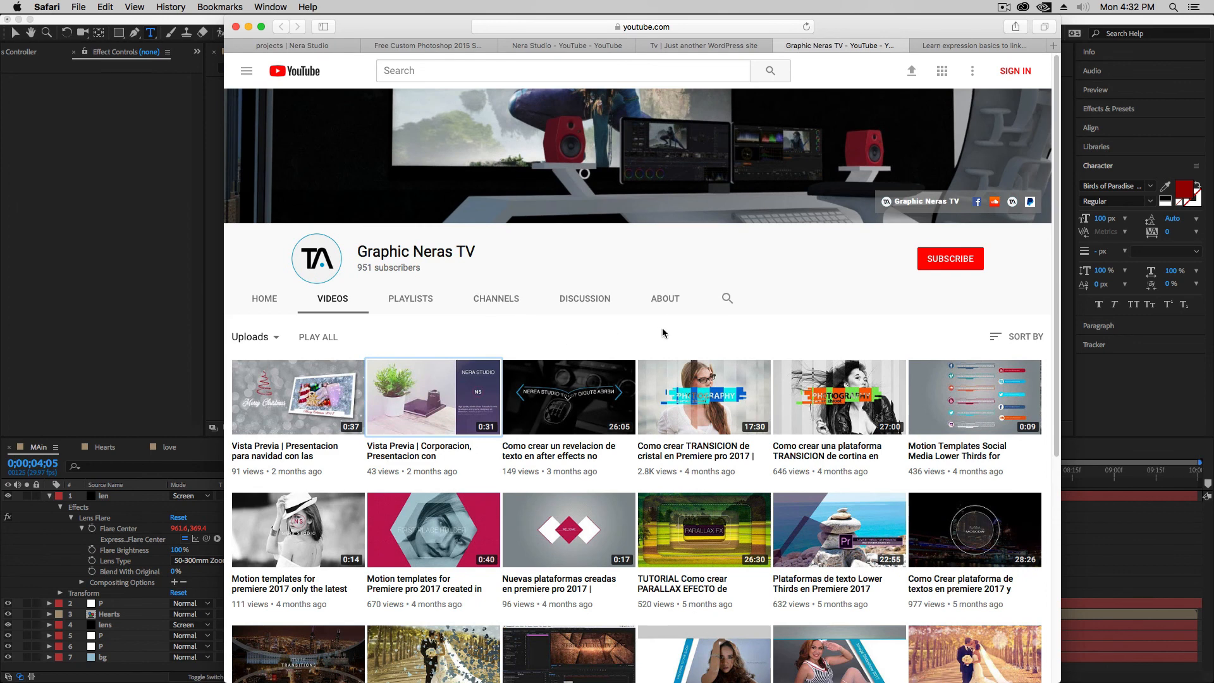